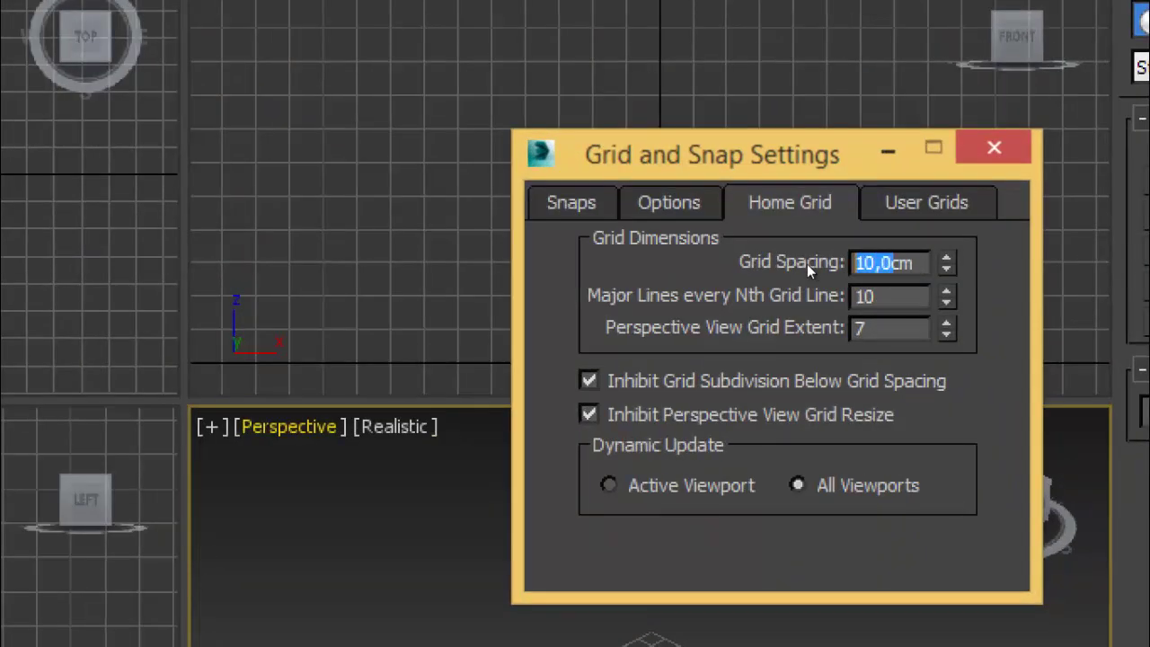
# Set the home grid spacing to 15 cm, major lines to every 20th grid line and the perspective grid extent to 8.
pyautogui.write('15')
pyautogui.press('Tab')
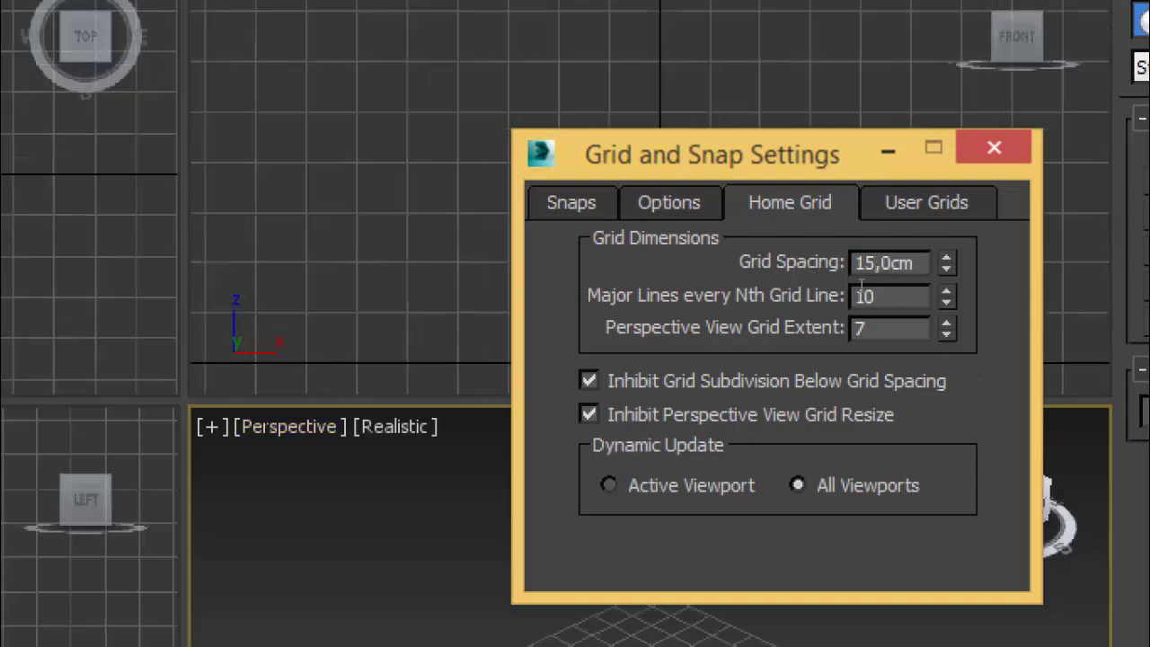
pyautogui.write('20')
pyautogui.press('Tab')
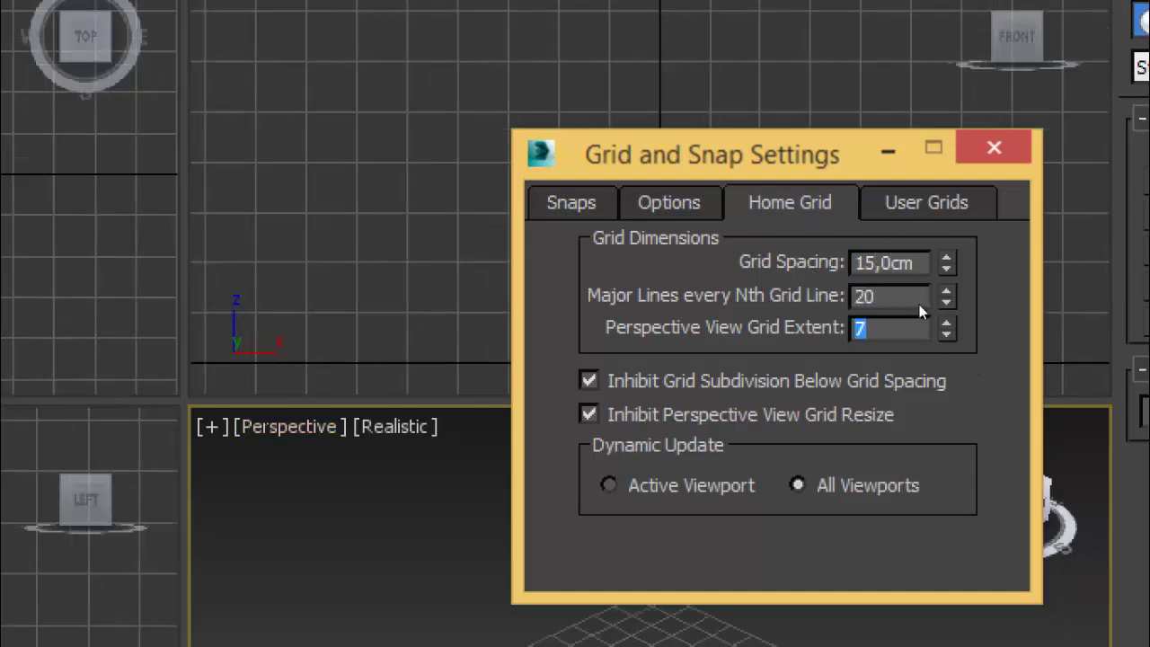
pyautogui.write('8')
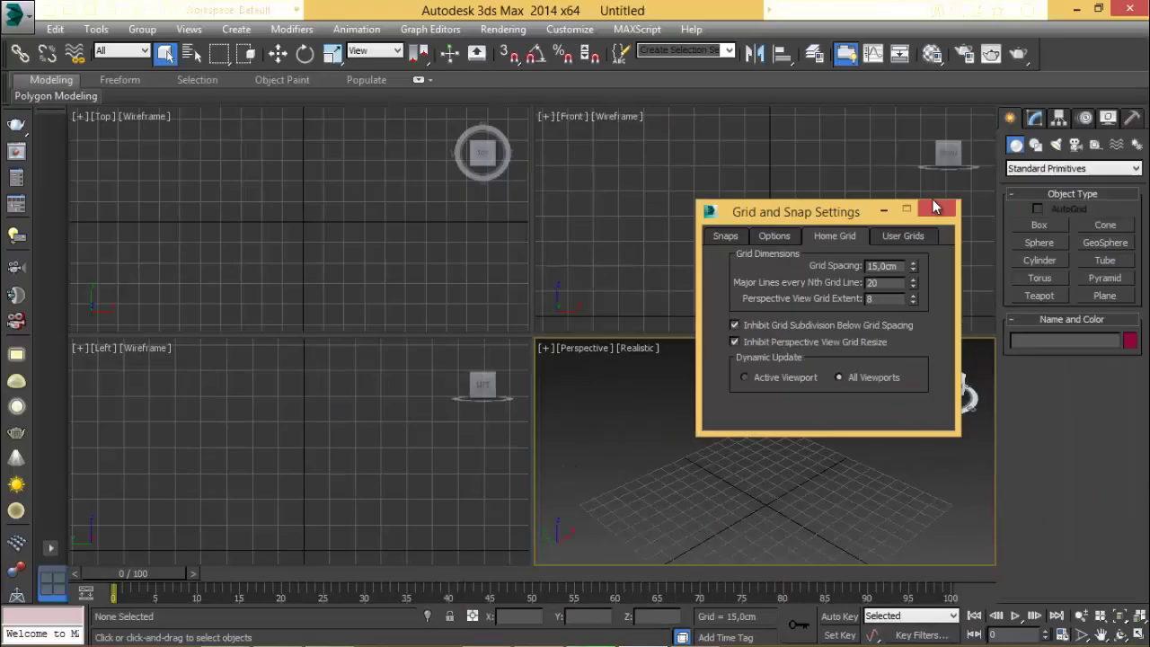
pyautogui.click(938, 211)
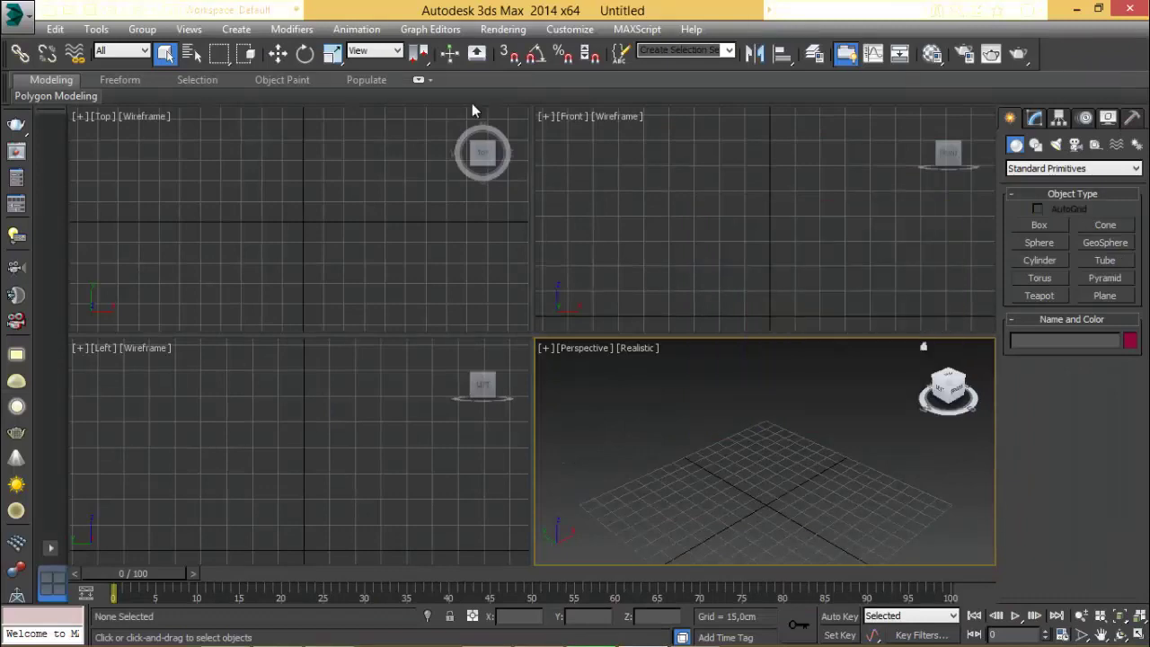
# Enable 3D snapping with Grid Points and Vertex as the snap targets.
pyautogui.rightClick(509, 55)
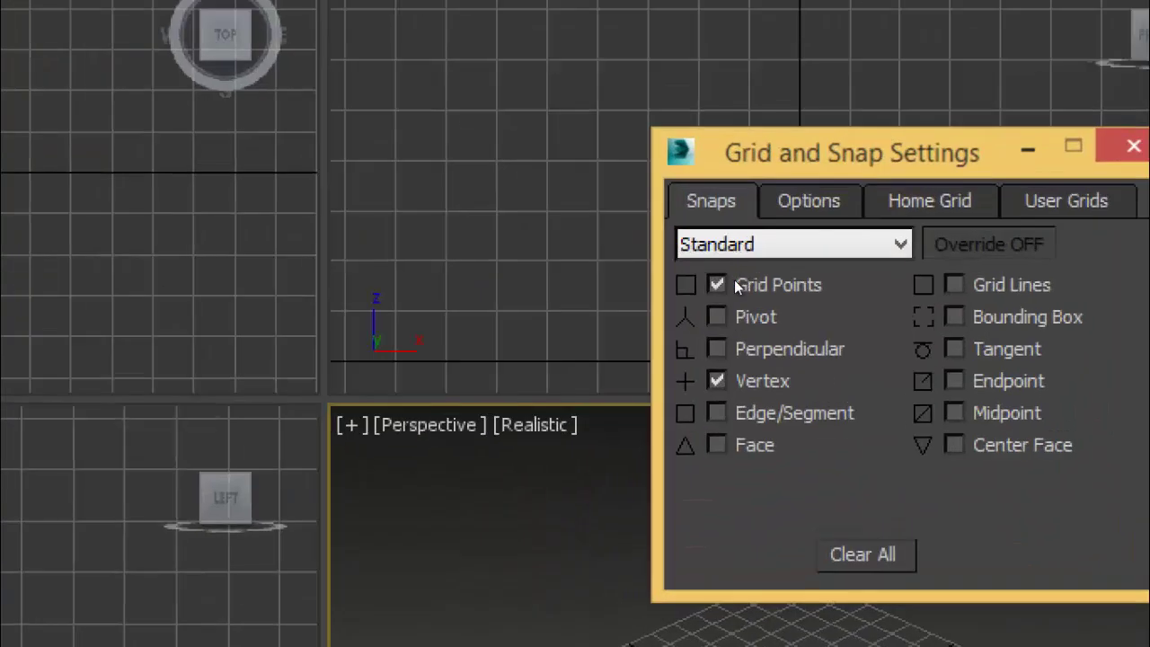
pyautogui.click(741, 278)
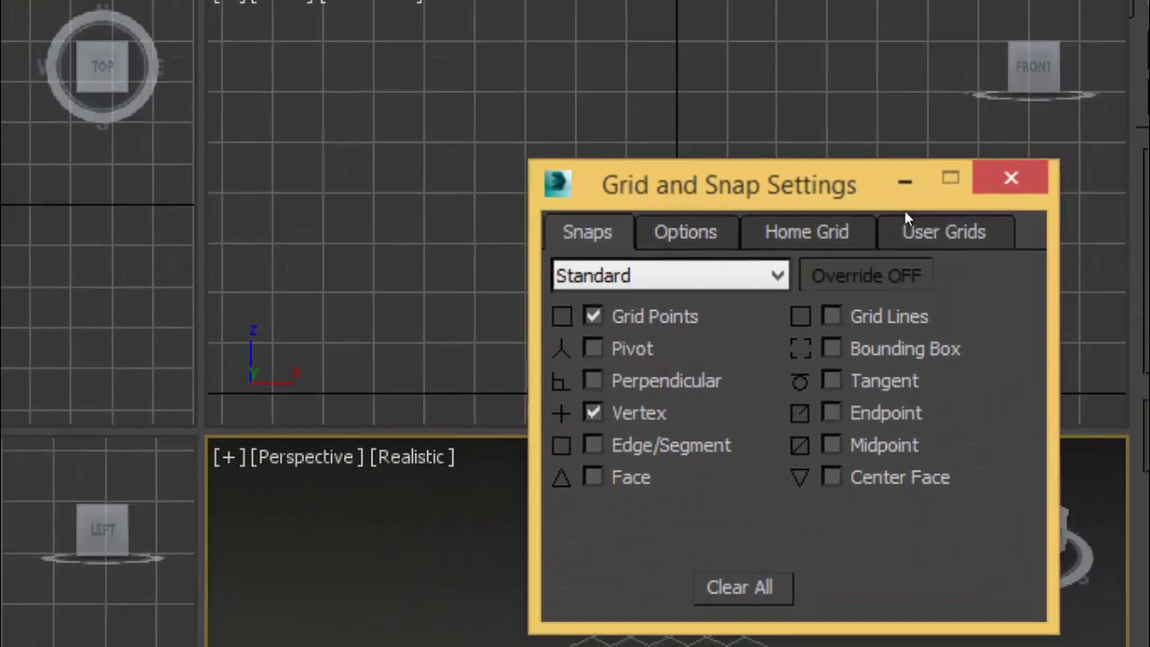
pyautogui.click(1134, 146)
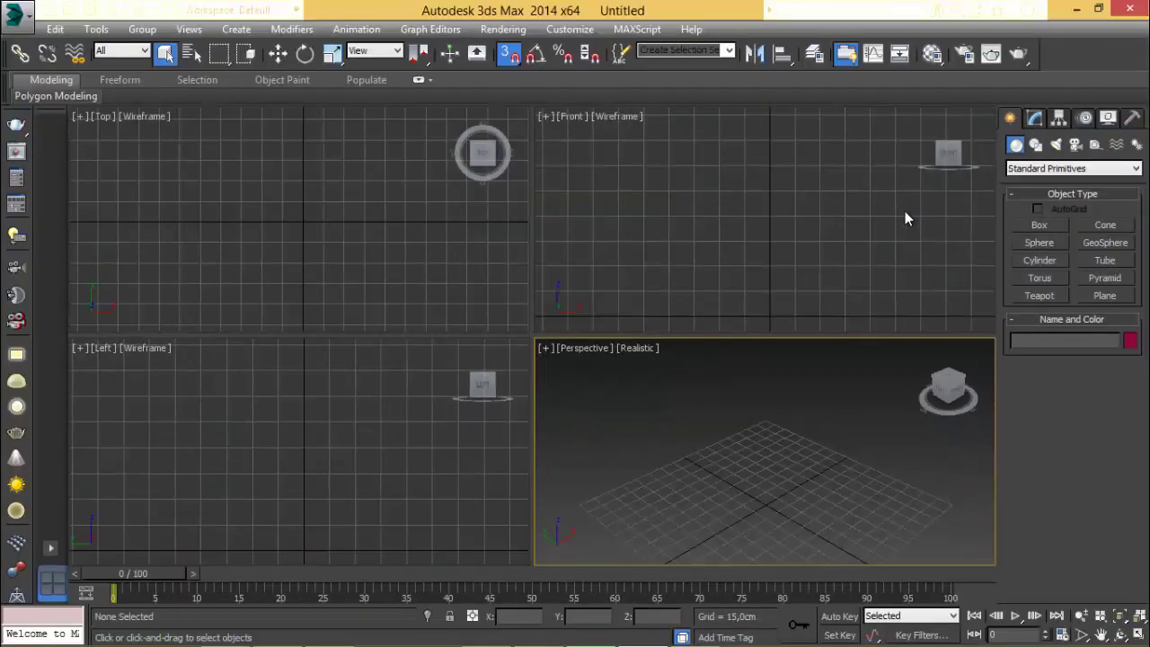
# Create a 30 x 30 x 30 cm box on the grid in the Perspective view and turn snapping off.
pyautogui.click(1039, 225)
pyautogui.moveTo(699, 478); pyautogui.dragTo(698, 452)
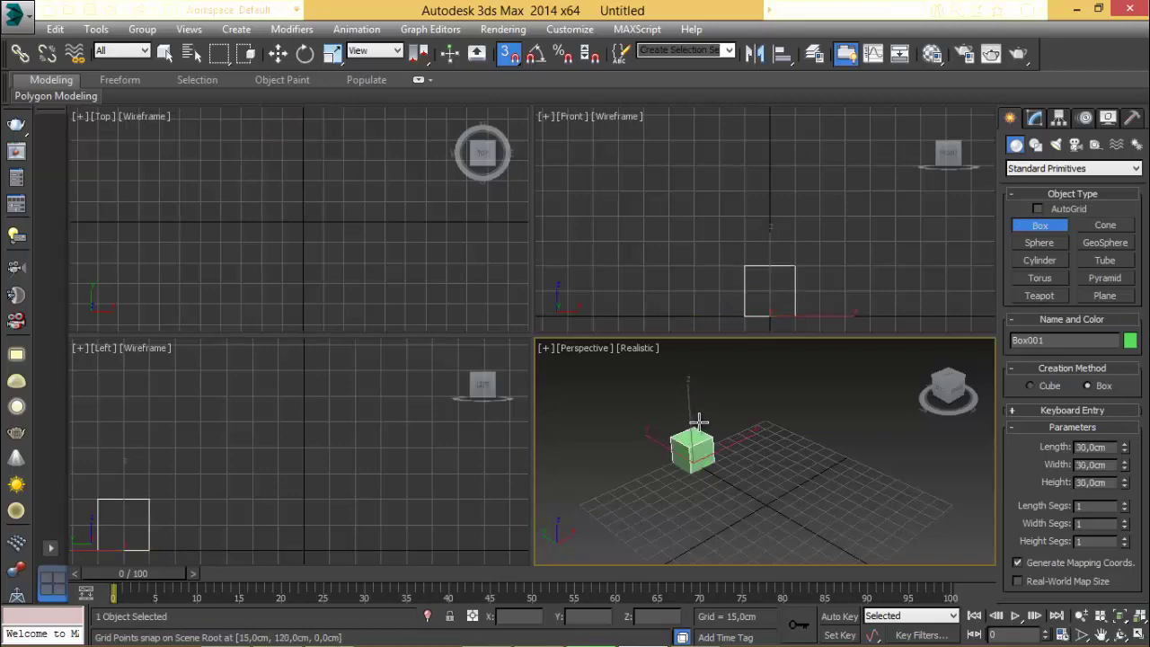
pyautogui.scroll(2, 755, 484)
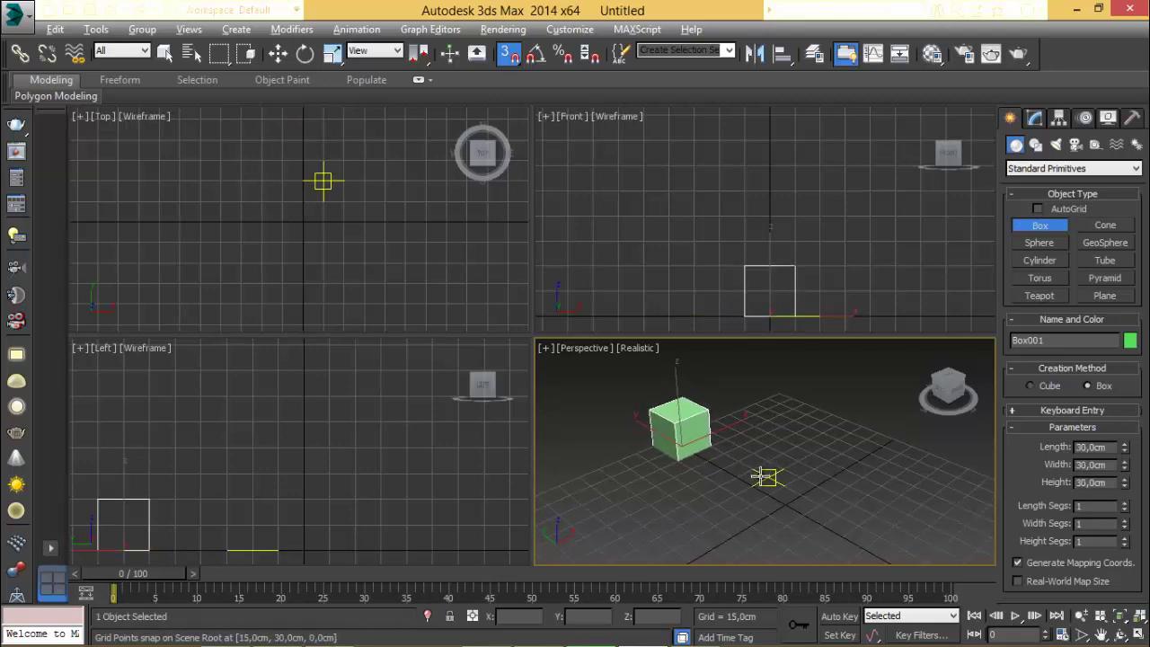
pyautogui.hotkey('alt', 'w')
pyautogui.keyDown('alt'); pyautogui.moveTo(639, 441); pyautogui.dragTo(517, 99, button='middle'); pyautogui.keyUp('alt')
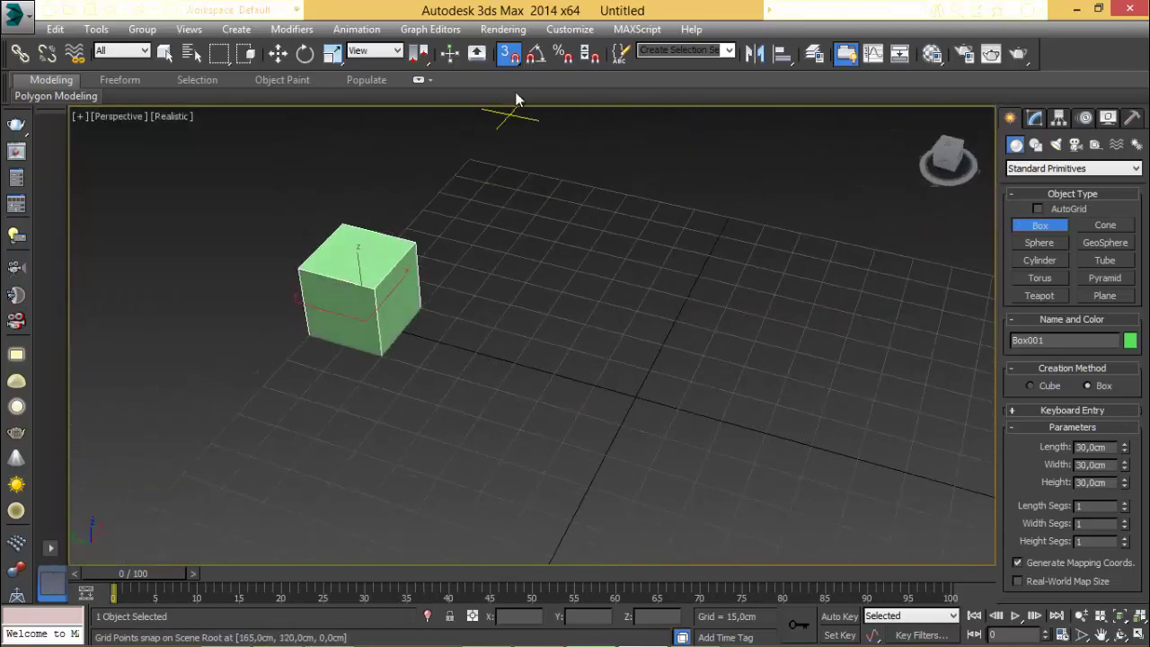
pyautogui.click(503, 61)
# Convert the box to an Editable Poly and select its side polygon facing the grid's center.
pyautogui.keyDown('alt'); pyautogui.moveTo(426, 301); pyautogui.dragTo(413, 283, button='middle'); pyautogui.keyUp('alt')
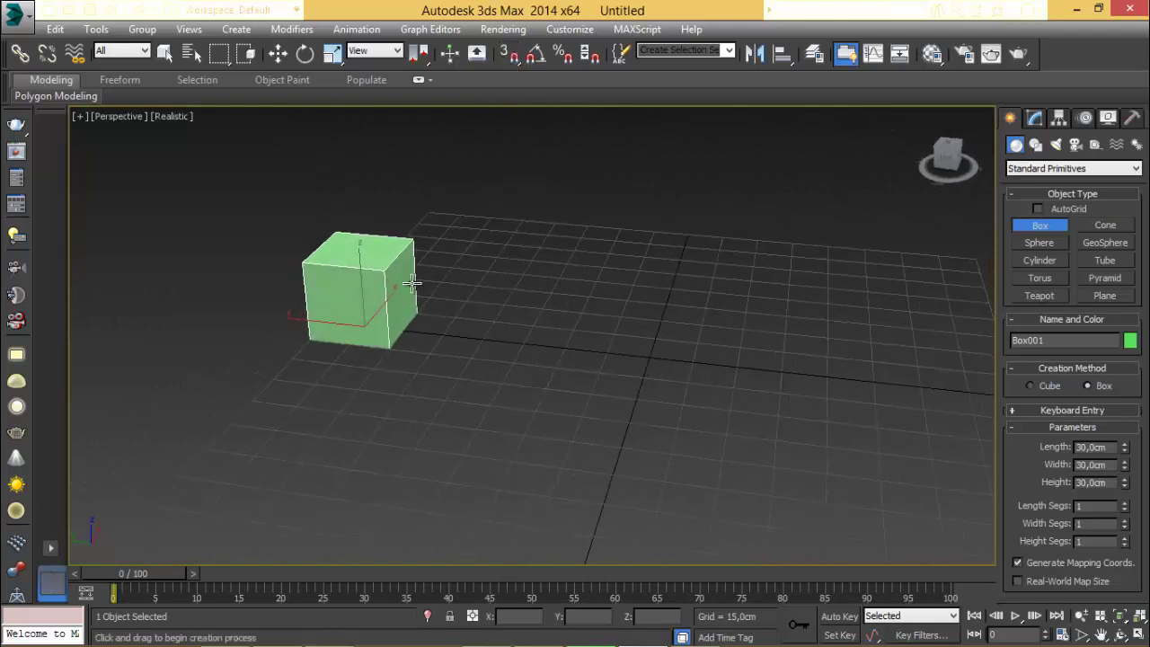
pyautogui.scroll(2, 364, 323)
pyautogui.rightClick(411, 281)
pyautogui.rightClick(411, 281)
pyautogui.moveTo(543, 433)
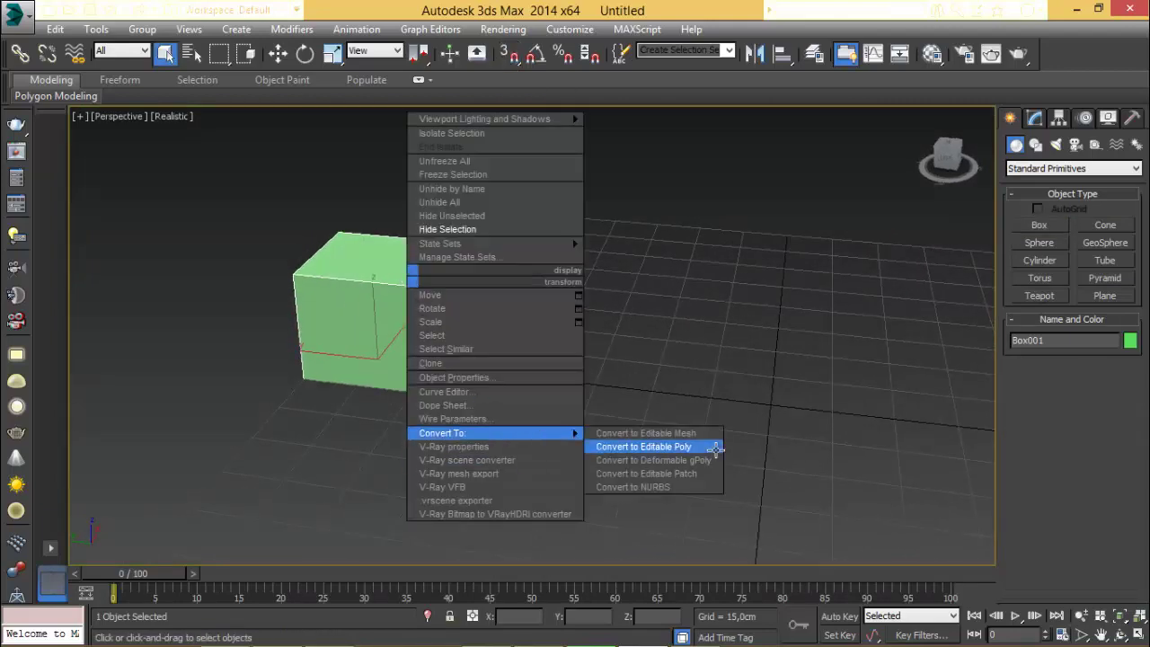
pyautogui.click(649, 447)
pyautogui.press('4')
pyautogui.click(429, 301)
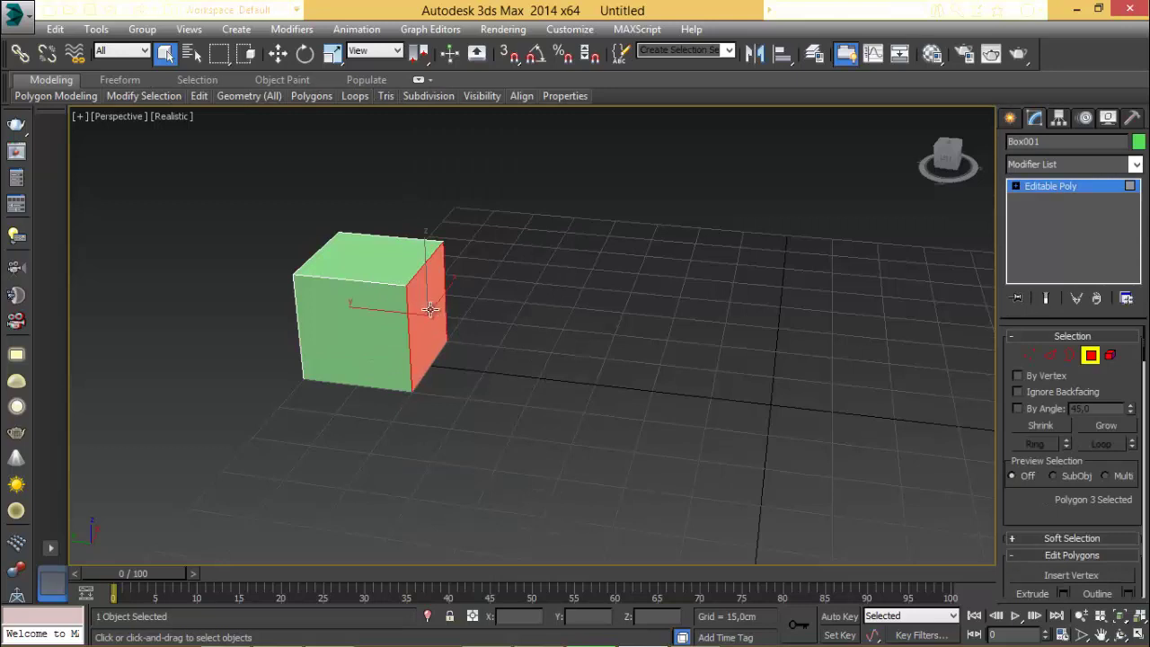
# Try Inset, Outline and Extrude on the selected side polygon and undo the changes.
pyautogui.moveTo(432, 310); pyautogui.dragTo(441, 328, button='middle')
pyautogui.rightClick(440, 328)
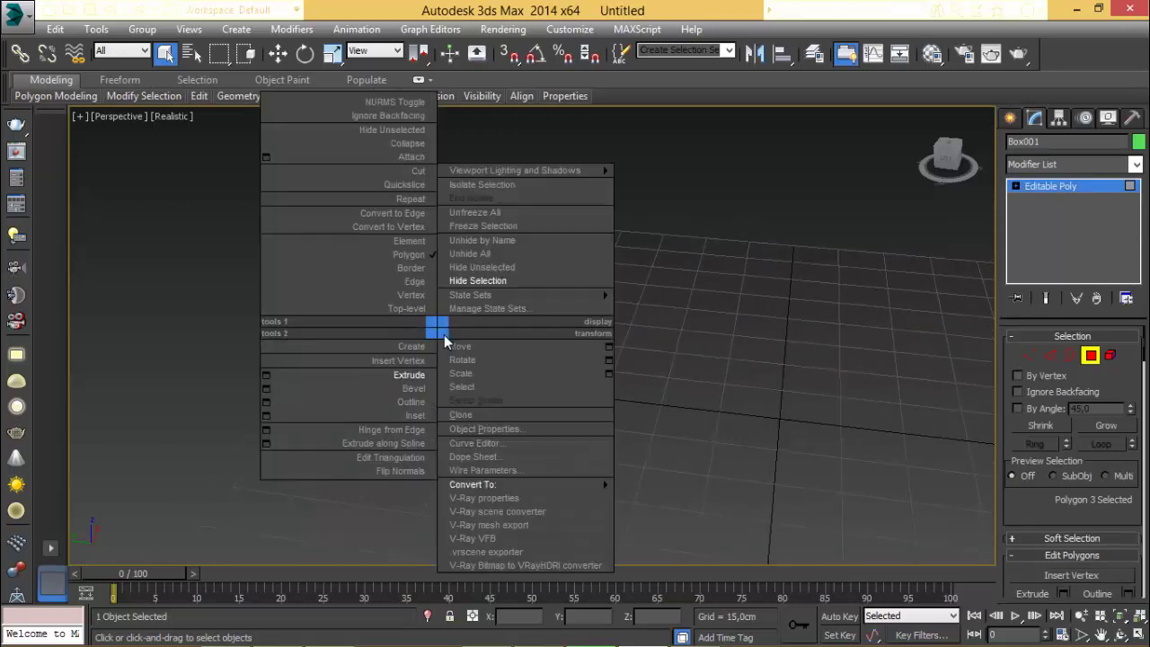
pyautogui.click(396, 414)
pyautogui.moveTo(452, 331); pyautogui.dragTo(175, 239)
pyautogui.rightClick(432, 324)
pyautogui.click(400, 395)
pyautogui.rightClick(430, 319)
pyautogui.rightClick(437, 316)
pyautogui.click(421, 369)
pyautogui.hotkey('ctrl', 'z')
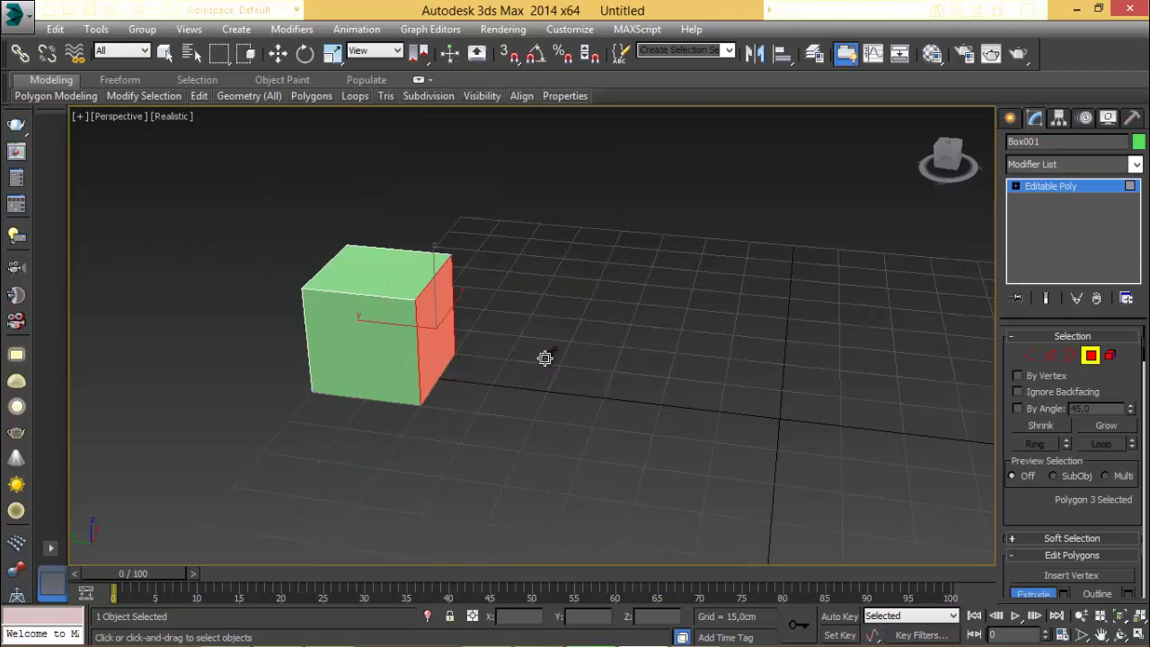
pyautogui.rightClick(440, 304)
# Shrink the polygon at the opposite end of the box with Outline to form a tapered nose.
pyautogui.keyDown('alt'); pyautogui.moveTo(341, 322); pyautogui.dragTo(359, 328, button='middle'); pyautogui.keyUp('alt')
pyautogui.click(346, 328)
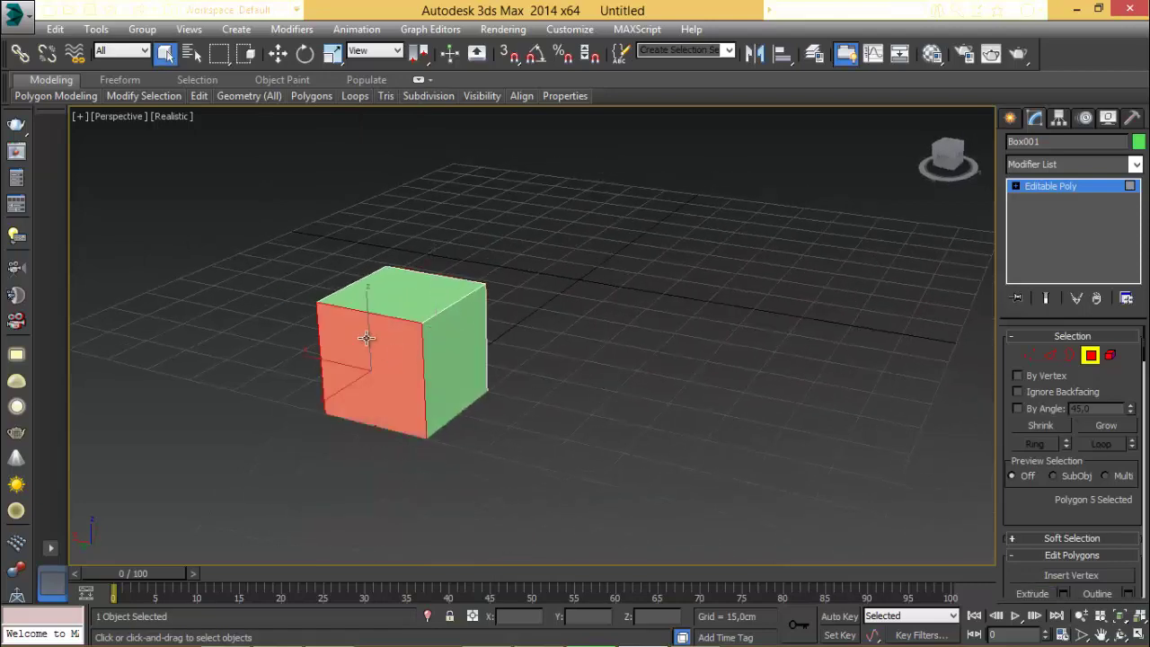
pyautogui.rightClick(347, 321)
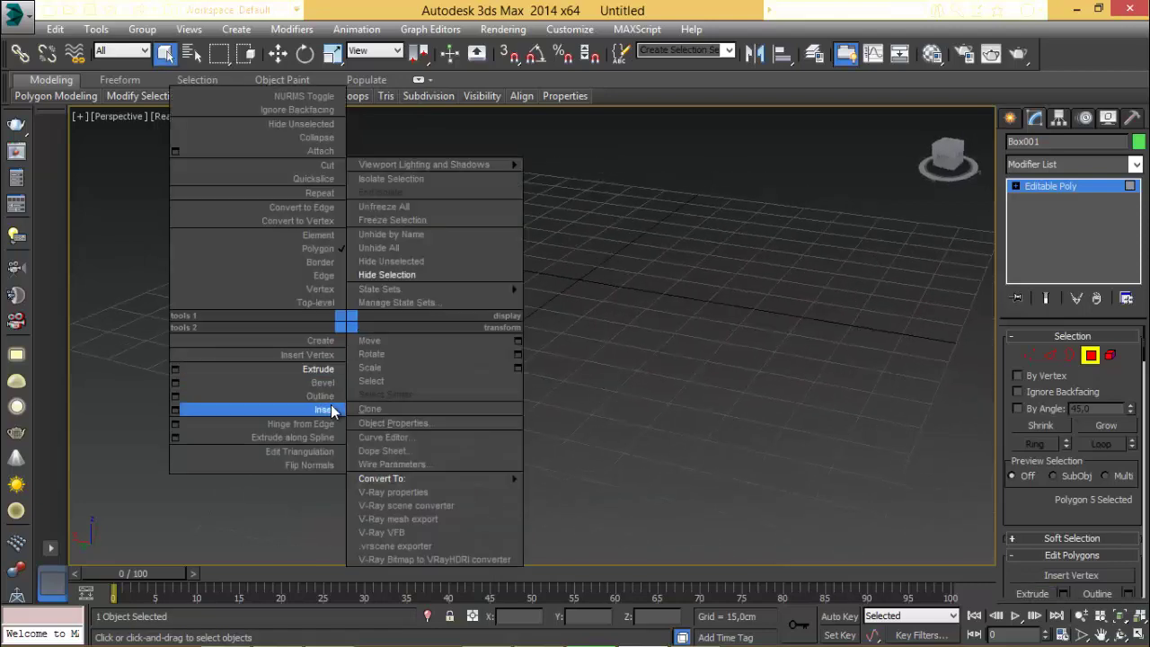
pyautogui.click(325, 396)
pyautogui.moveTo(365, 343); pyautogui.dragTo(365, 356)
# Extrude the large end polygon opposite the taper three times, each segment about as long as the original box.
pyautogui.keyDown('alt'); pyautogui.moveTo(589, 353); pyautogui.dragTo(449, 337, button='middle'); pyautogui.keyUp('alt')
pyautogui.scroll(-2, 483, 387)
pyautogui.click(478, 381)
pyautogui.scroll(2, 496, 385)
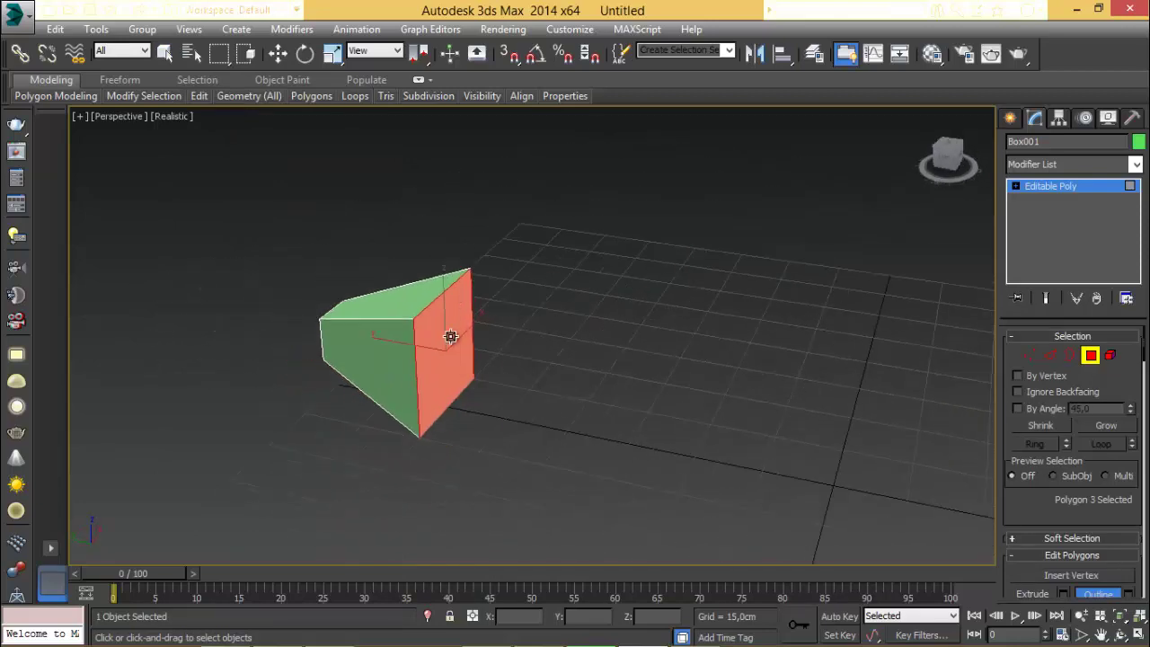
pyautogui.rightClick(455, 332)
pyautogui.click(440, 385)
pyautogui.moveTo(448, 347); pyautogui.dragTo(369, 281)
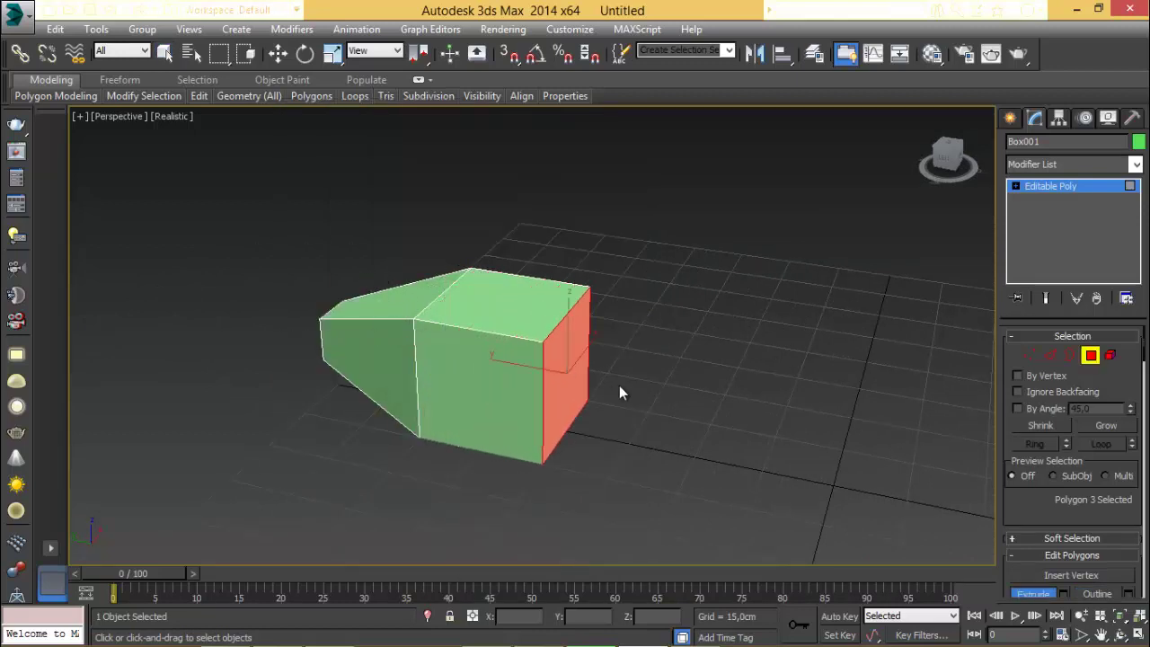
pyautogui.moveTo(615, 386); pyautogui.dragTo(479, 363, button='middle')
pyautogui.moveTo(452, 352); pyautogui.dragTo(412, 286)
pyautogui.moveTo(580, 372); pyautogui.dragTo(514, 388, button='middle')
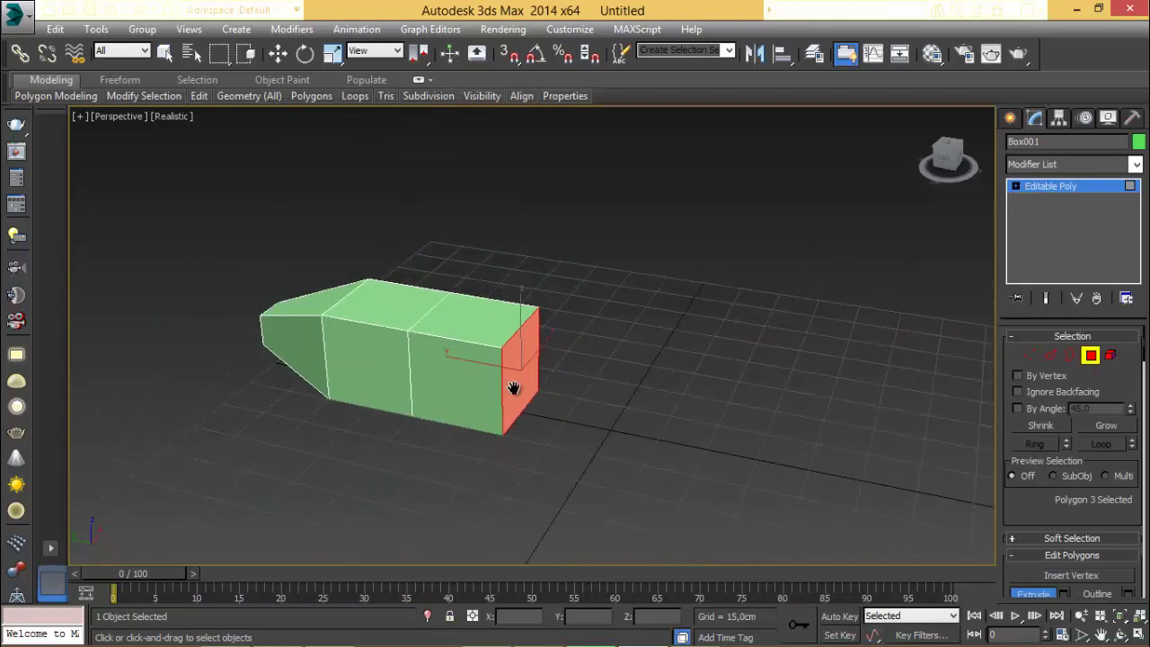
pyautogui.moveTo(521, 368); pyautogui.dragTo(474, 304)
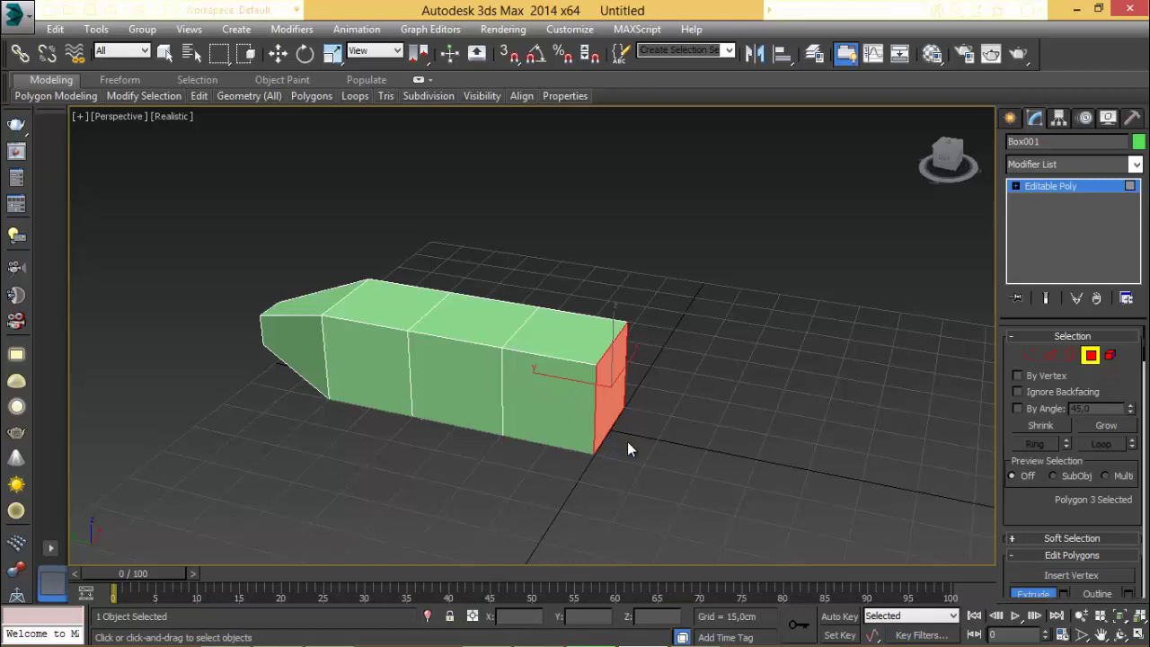
# Select the 12 vertices of the three columns farthest from the nose in the Left view and scale them up slightly.
pyautogui.hotkey('alt', 'w')
pyautogui.moveTo(249, 485); pyautogui.dragTo(352, 378, button='middle')
pyautogui.scroll(2, 349, 432)
pyautogui.moveTo(349, 430); pyautogui.dragTo(332, 472, button='middle')
pyautogui.press('1')
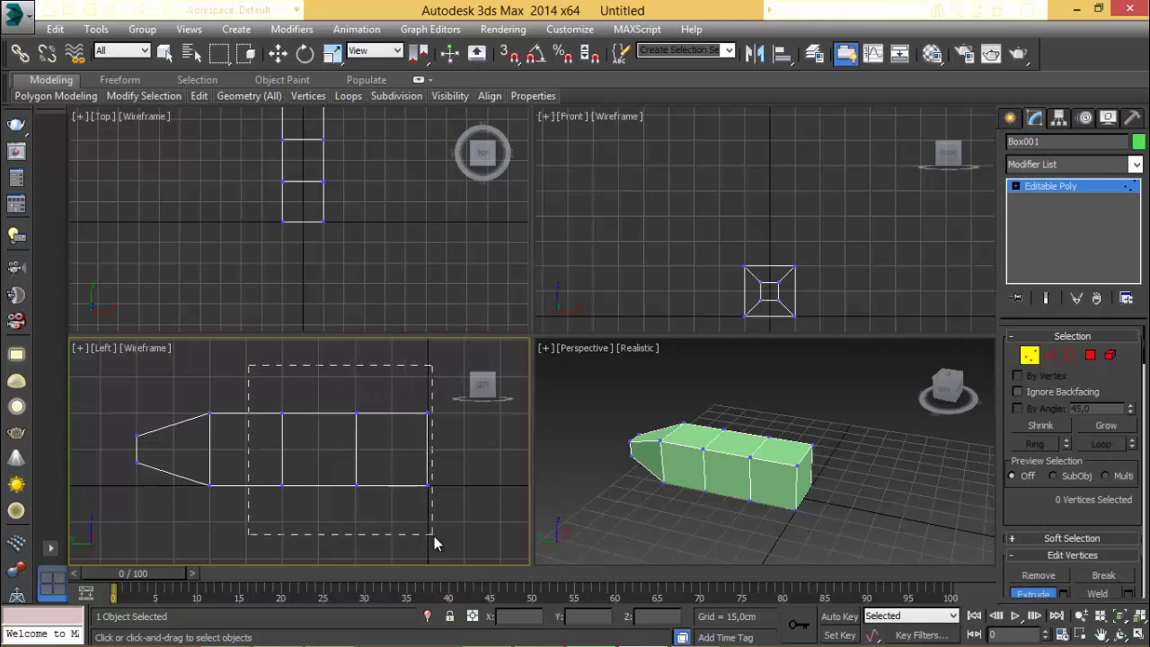
pyautogui.click(341, 56)
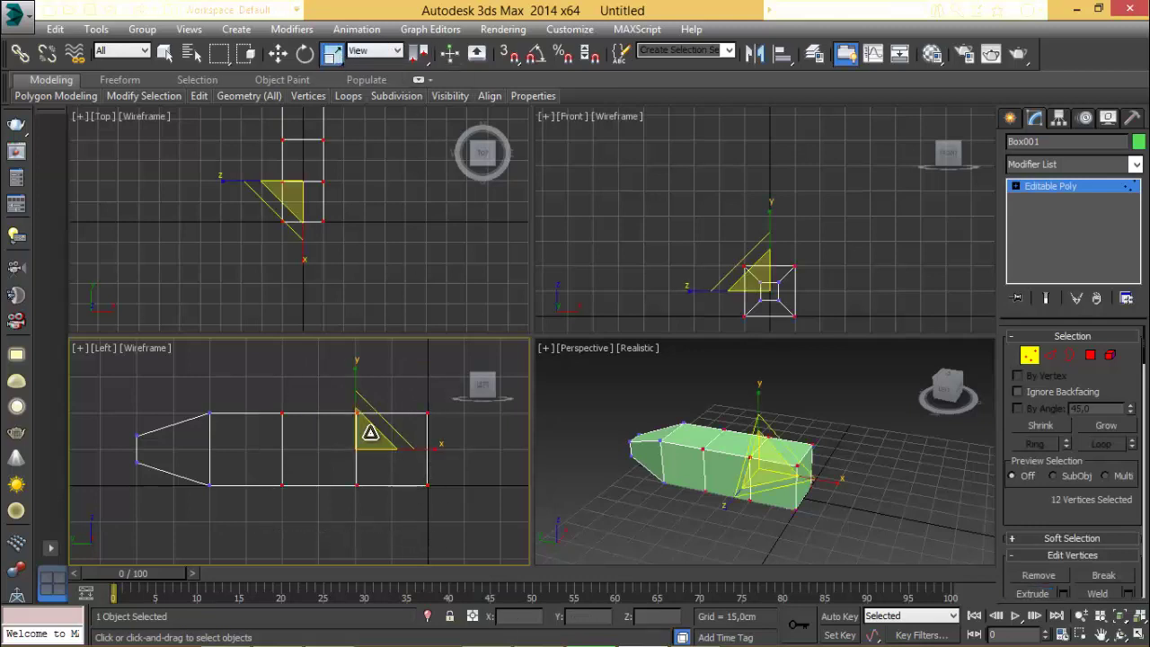
pyautogui.moveTo(370, 433); pyautogui.dragTo(374, 415)
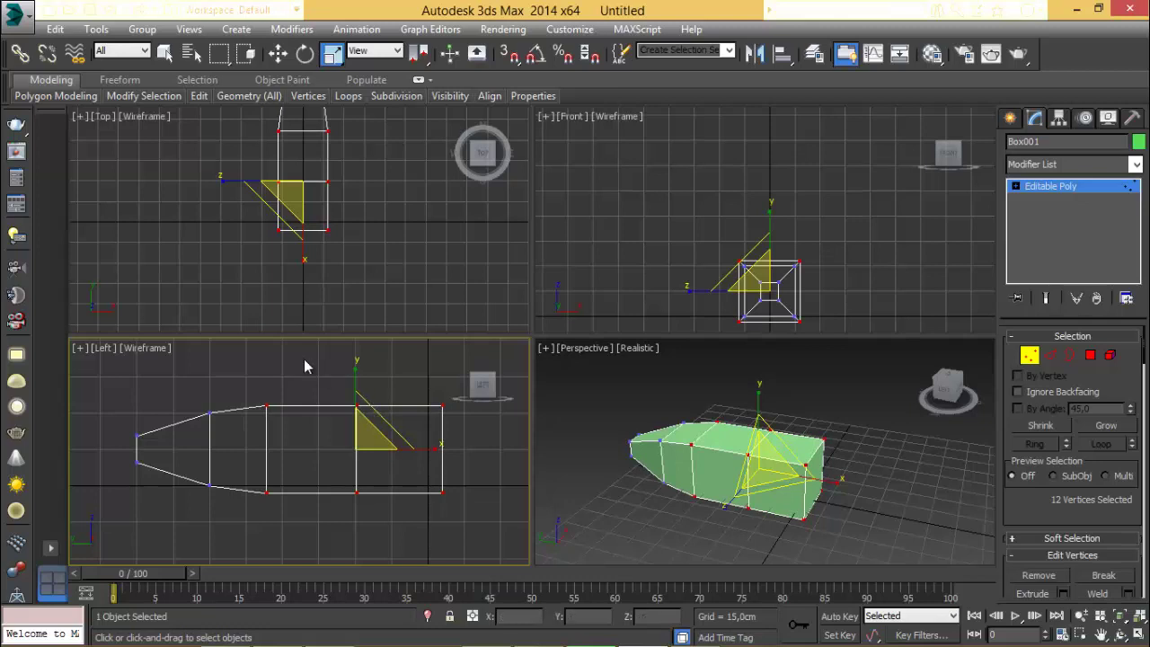
# Widen the body progressively by scaling up the rear vertex columns, enlarging the last column to about 128 percent.
pyautogui.moveTo(486, 525); pyautogui.dragTo(485, 526)
pyautogui.moveTo(398, 423); pyautogui.dragTo(400, 410)
pyautogui.moveTo(366, 461); pyautogui.dragTo(334, 454, button='middle')
pyautogui.scroll(-2, 334, 454)
pyautogui.moveTo(352, 355); pyautogui.dragTo(439, 510)
pyautogui.moveTo(401, 428); pyautogui.dragTo(399, 406)
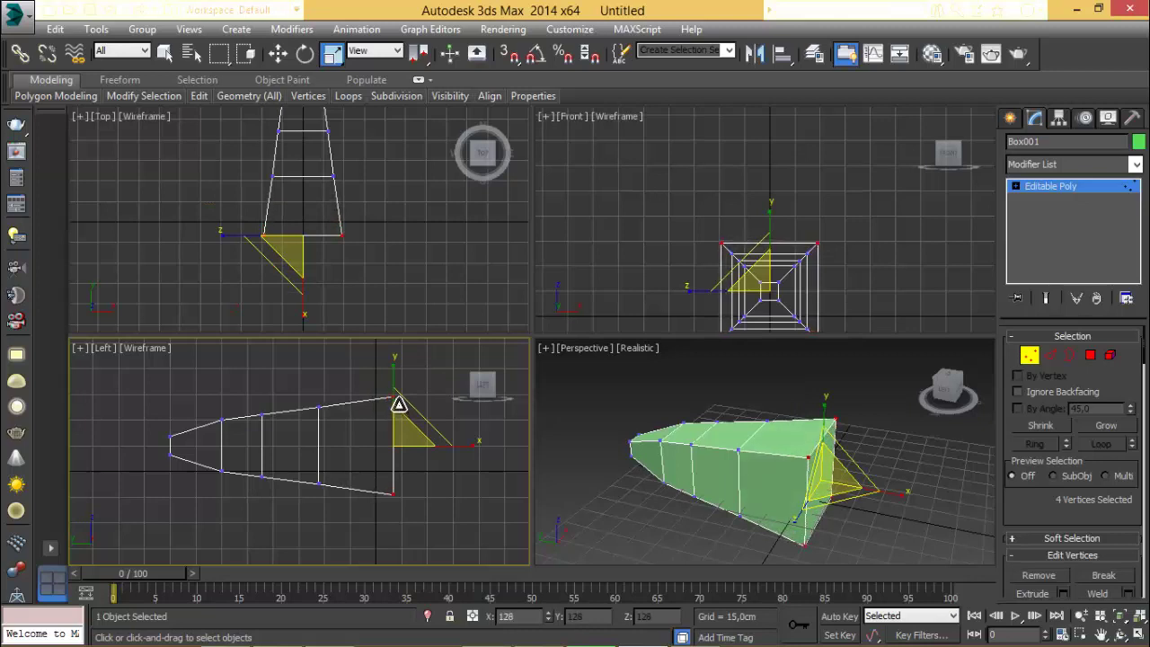
# Squeeze the three middle vertex columns together along the body's length and move the wide end's vertices toward them.
pyautogui.moveTo(212, 400); pyautogui.dragTo(340, 502)
pyautogui.moveTo(338, 448); pyautogui.dragTo(322, 450)
pyautogui.moveTo(406, 362); pyautogui.dragTo(358, 519)
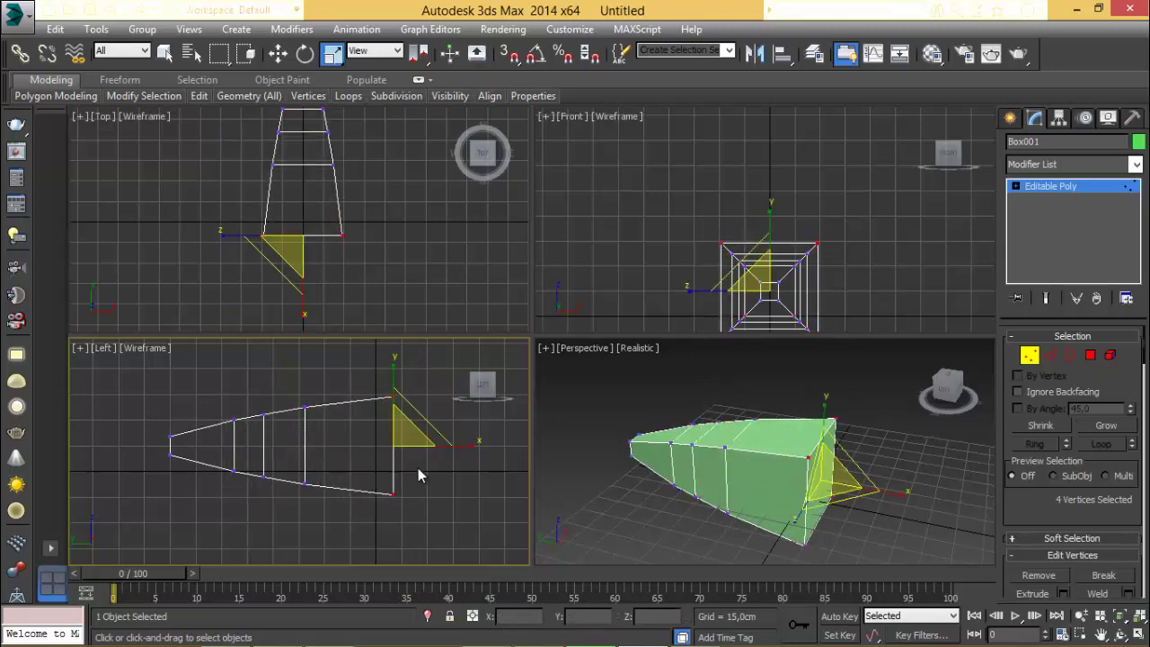
pyautogui.press('w')
pyautogui.moveTo(458, 447); pyautogui.dragTo(428, 452)
# Select the 12 vertices of the three middle rows in the Top view and scale them up to round the body.
pyautogui.moveTo(205, 406); pyautogui.dragTo(260, 513)
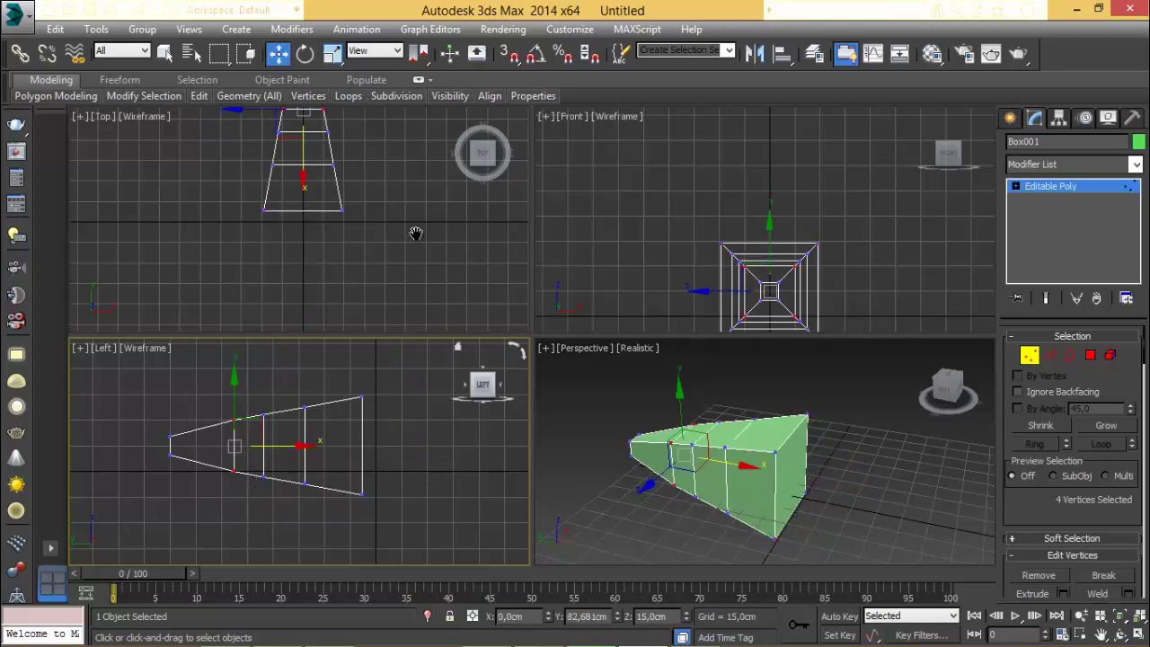
pyautogui.scroll(2, 278, 242)
pyautogui.moveTo(415, 233); pyautogui.dragTo(275, 253, button='middle')
pyautogui.moveTo(348, 292); pyautogui.dragTo(204, 167)
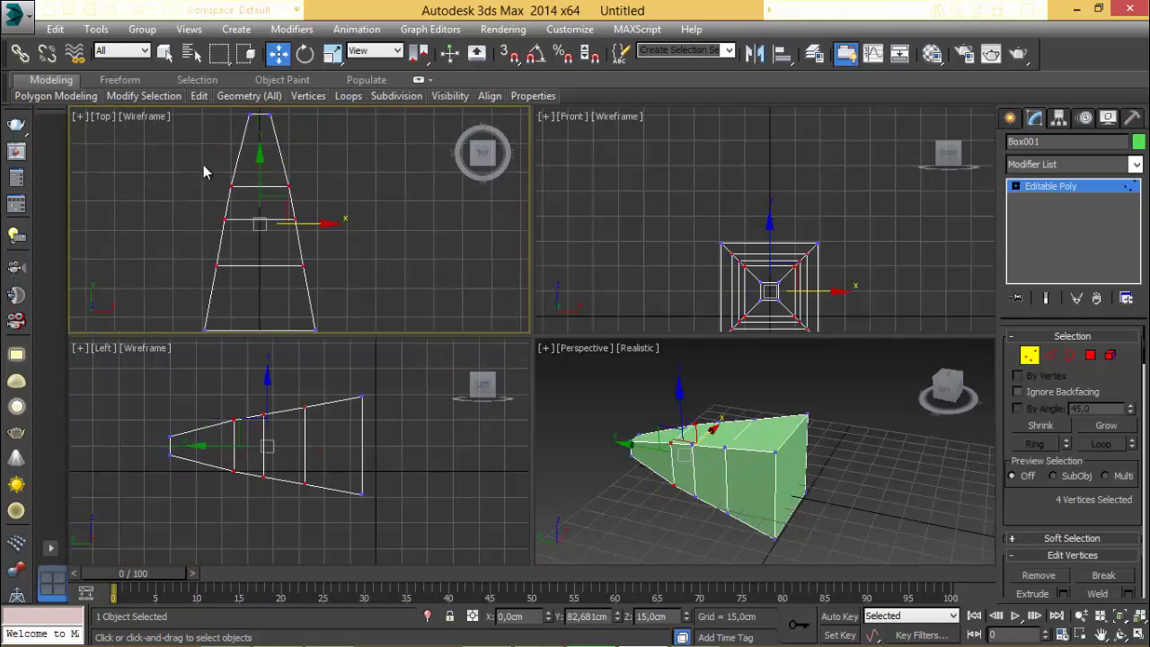
pyautogui.click(334, 58)
pyautogui.moveTo(252, 206); pyautogui.dragTo(186, 203)
pyautogui.moveTo(274, 210); pyautogui.dragTo(268, 207)
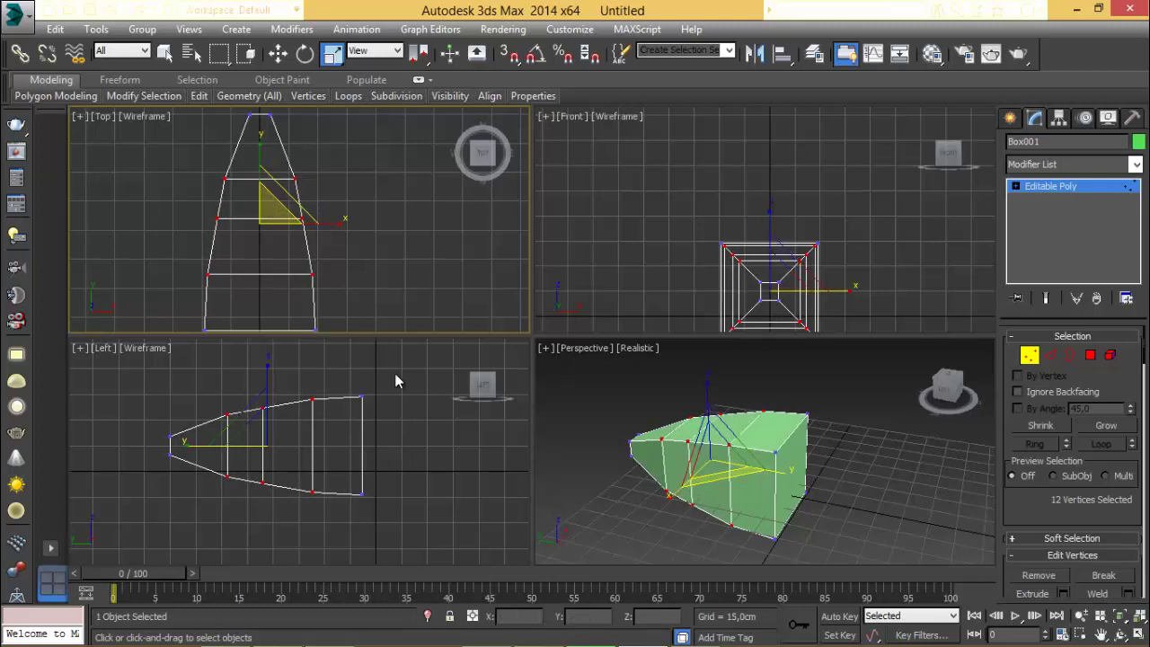
# Scale the wide end's vertices up slightly and shrink the nose tip's vertices to about 87 percent.
pyautogui.moveTo(398, 382); pyautogui.dragTo(343, 537)
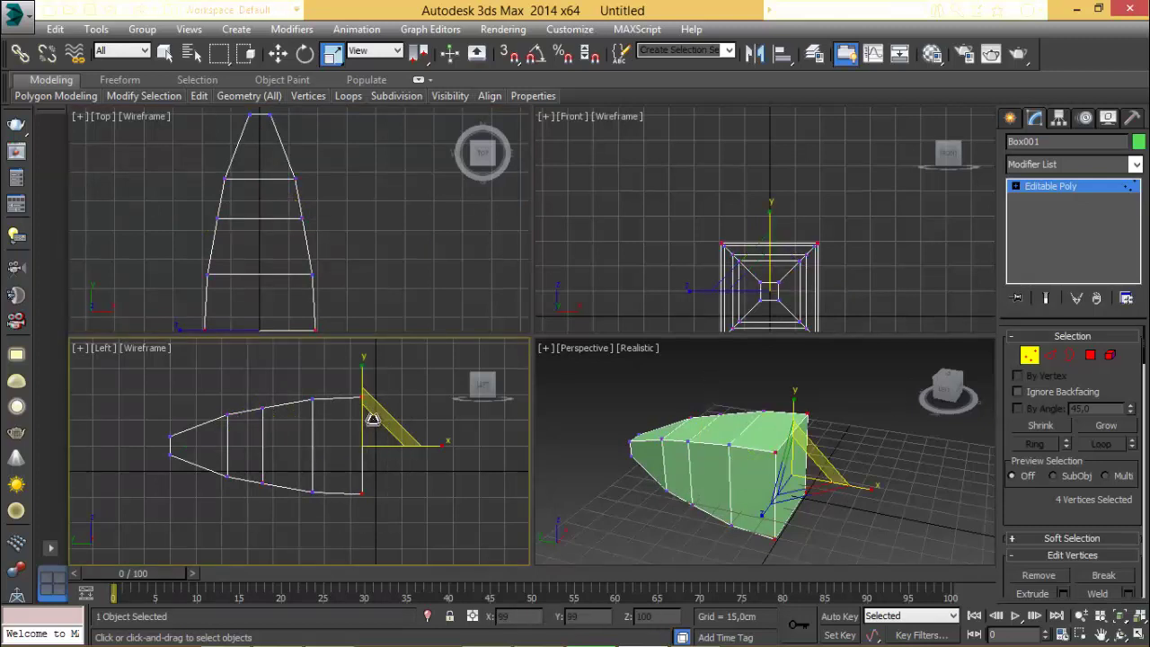
pyautogui.moveTo(372, 420); pyautogui.dragTo(366, 407)
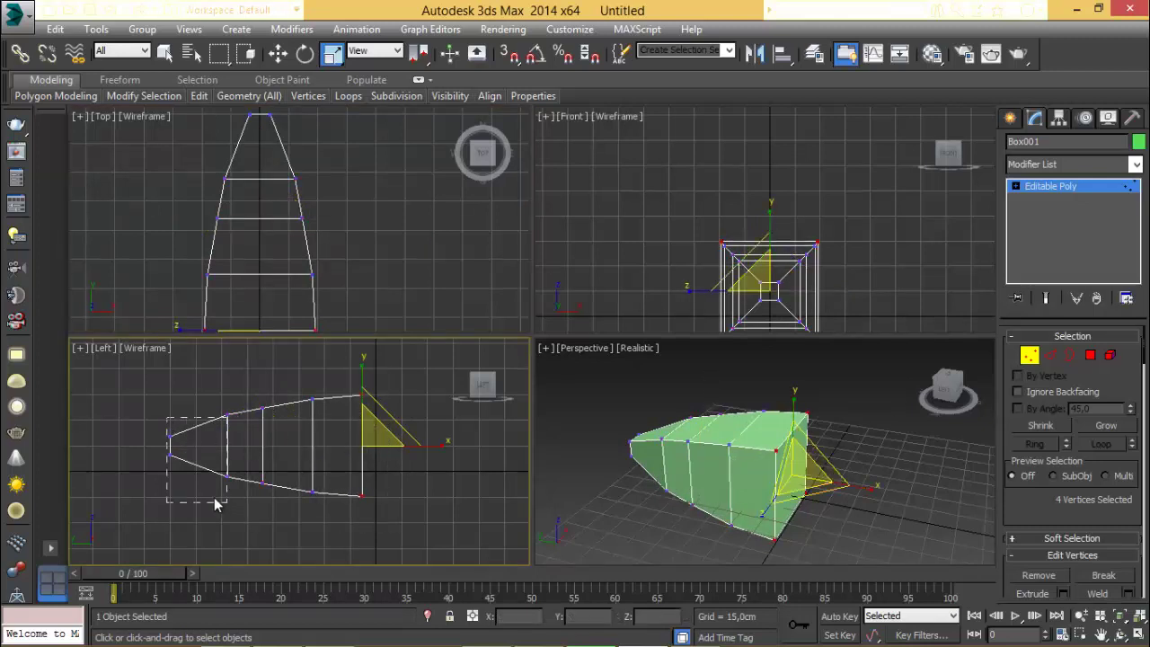
pyautogui.moveTo(216, 505); pyautogui.dragTo(214, 501)
pyautogui.moveTo(177, 440); pyautogui.dragTo(184, 442)
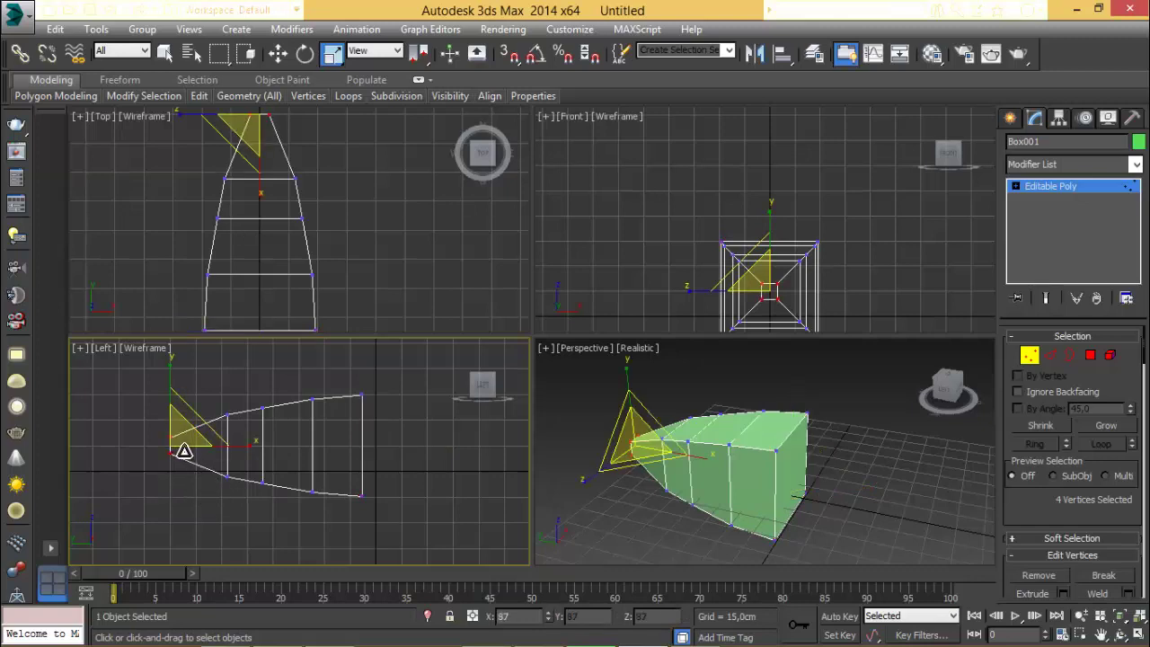
pyautogui.press('e')
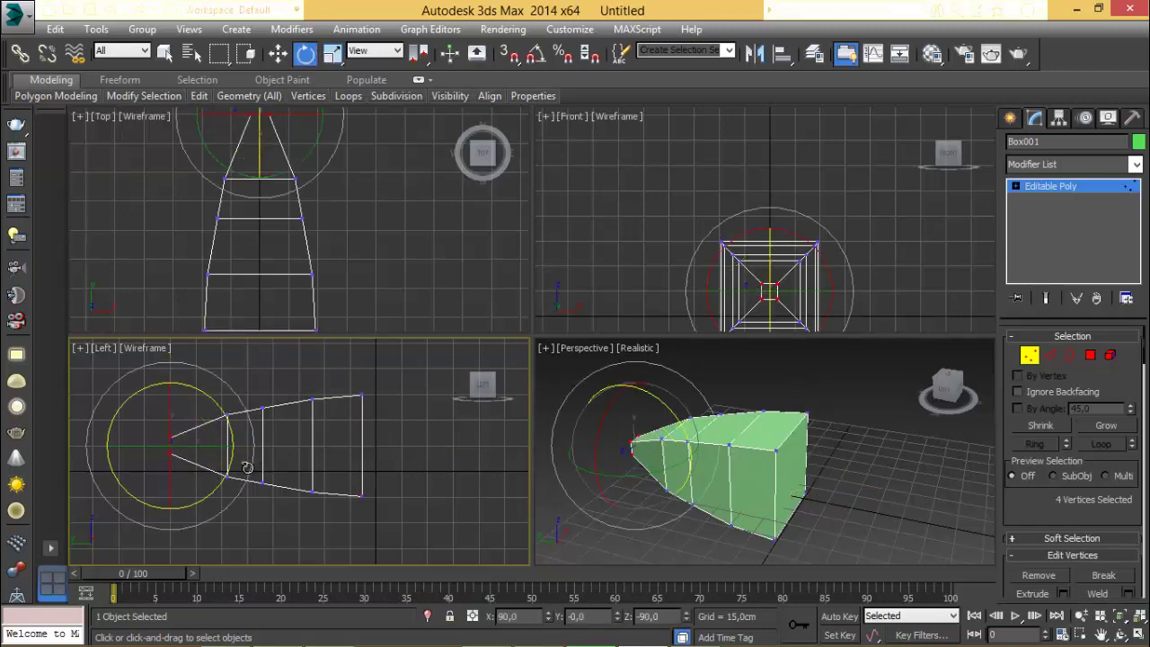
pyautogui.moveTo(218, 413); pyautogui.dragTo(263, 503)
pyautogui.hotkey('ctrl', 'z')
# Move the nose tip's vertices back toward the body and adjust two vertex columns along its length to refine the taper.
pyautogui.press('w')
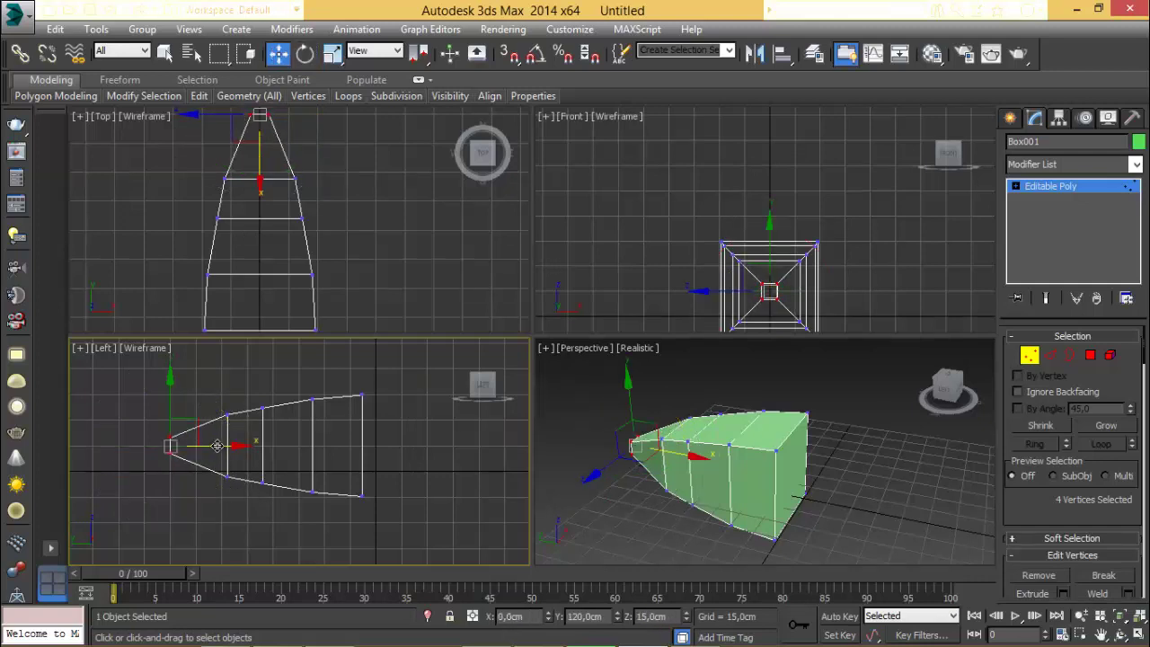
pyautogui.moveTo(319, 379); pyautogui.dragTo(302, 486)
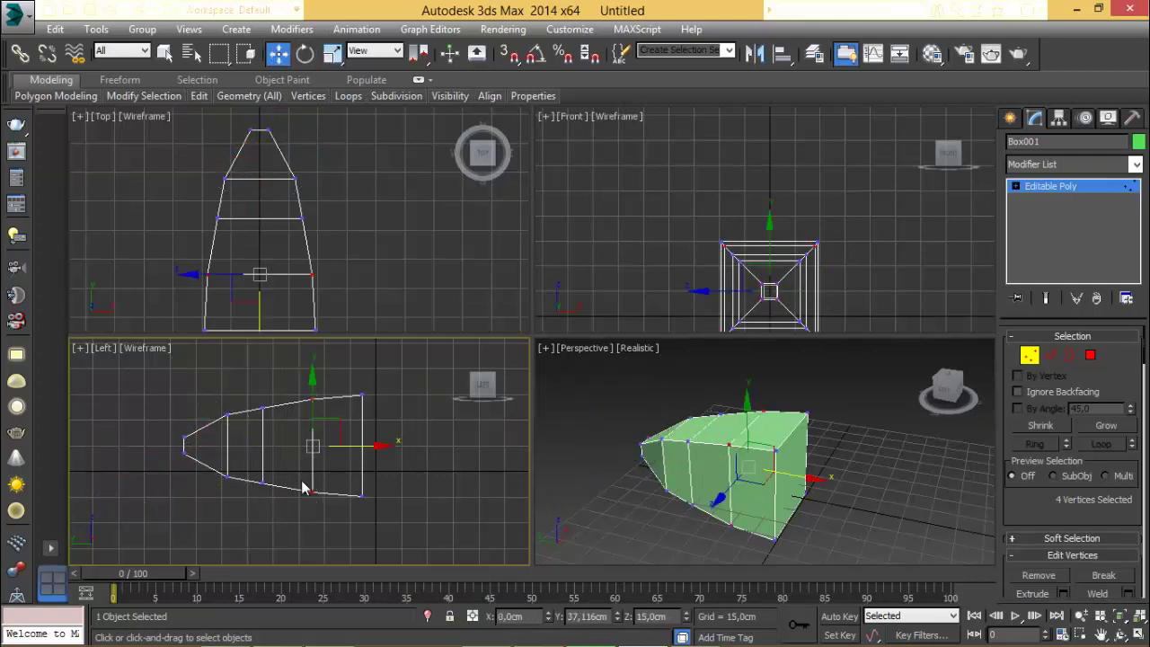
pyautogui.moveTo(348, 448)
pyautogui.mouseDown()
pyautogui.moveTo(337, 447)
pyautogui.moveTo(350, 447)
pyautogui.mouseUp()
pyautogui.moveTo(244, 529); pyautogui.dragTo(244, 528)
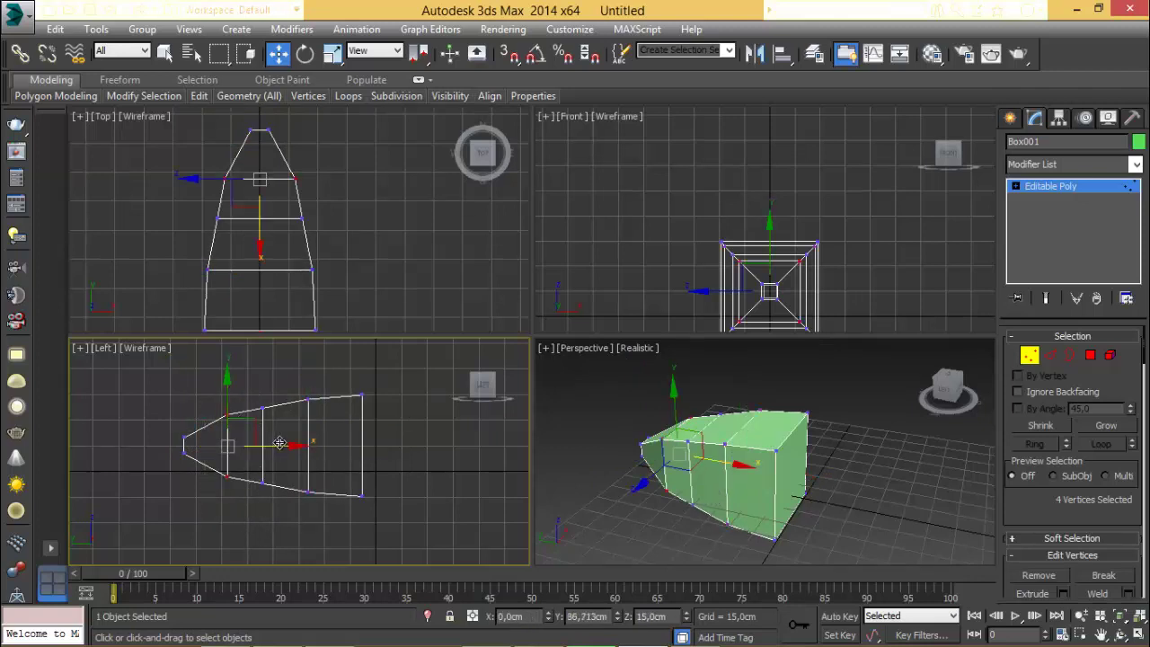
pyautogui.moveTo(267, 444); pyautogui.dragTo(292, 446)
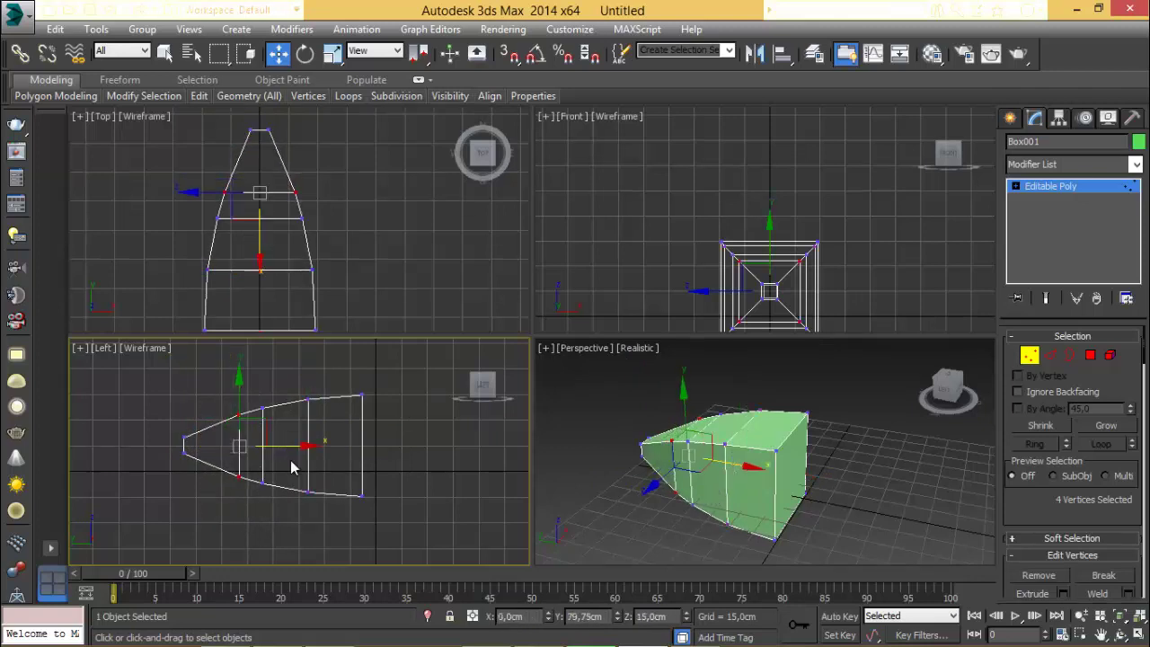
# Select the polygon closing the body's wide end and extrude it outward by about 41 cm.
pyautogui.click(900, 495)
pyautogui.click(1091, 356)
pyautogui.click(790, 472)
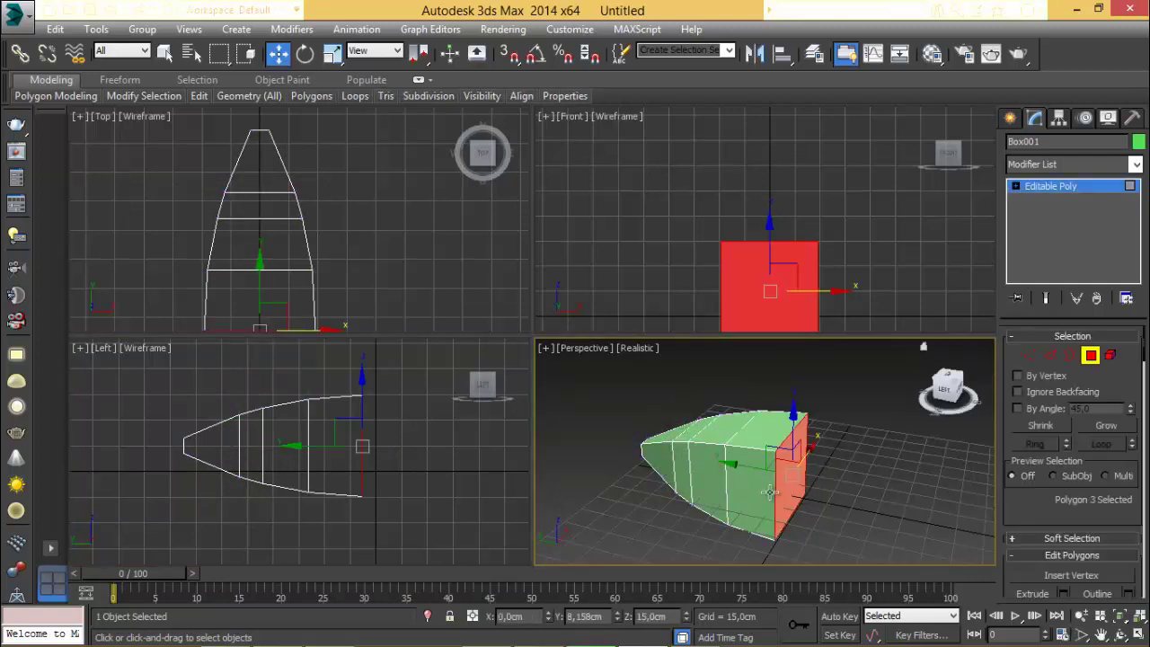
pyautogui.scroll(-2, 707, 463)
pyautogui.moveTo(418, 444); pyautogui.dragTo(321, 450, button='middle')
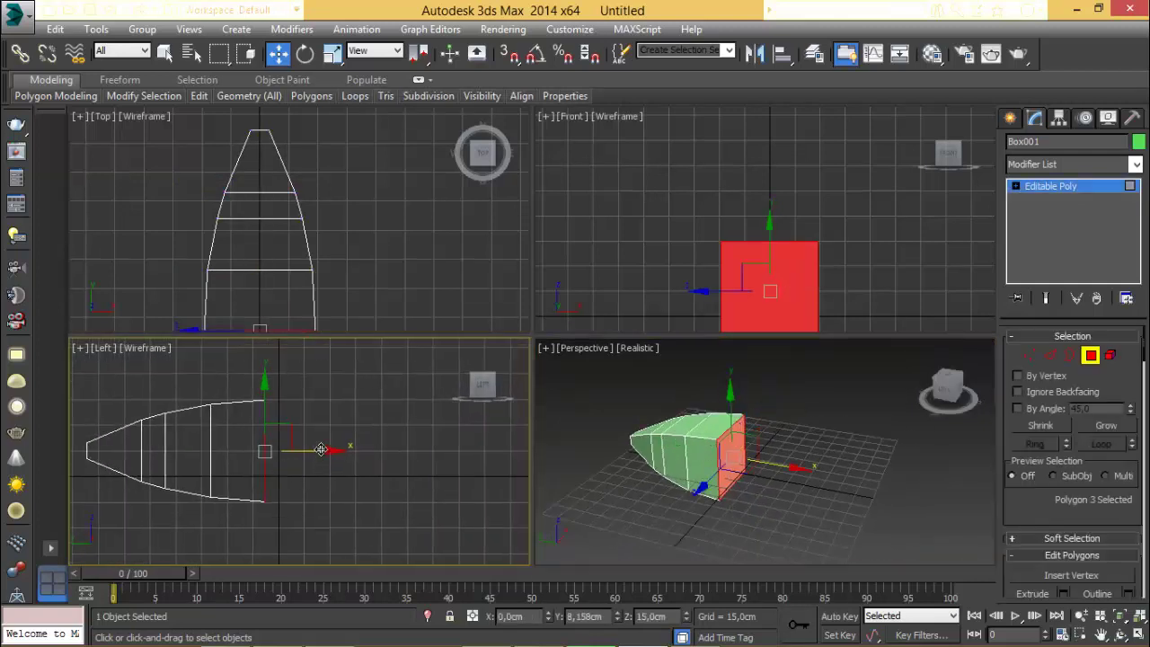
pyautogui.rightClick(750, 464)
pyautogui.rightClick(735, 402)
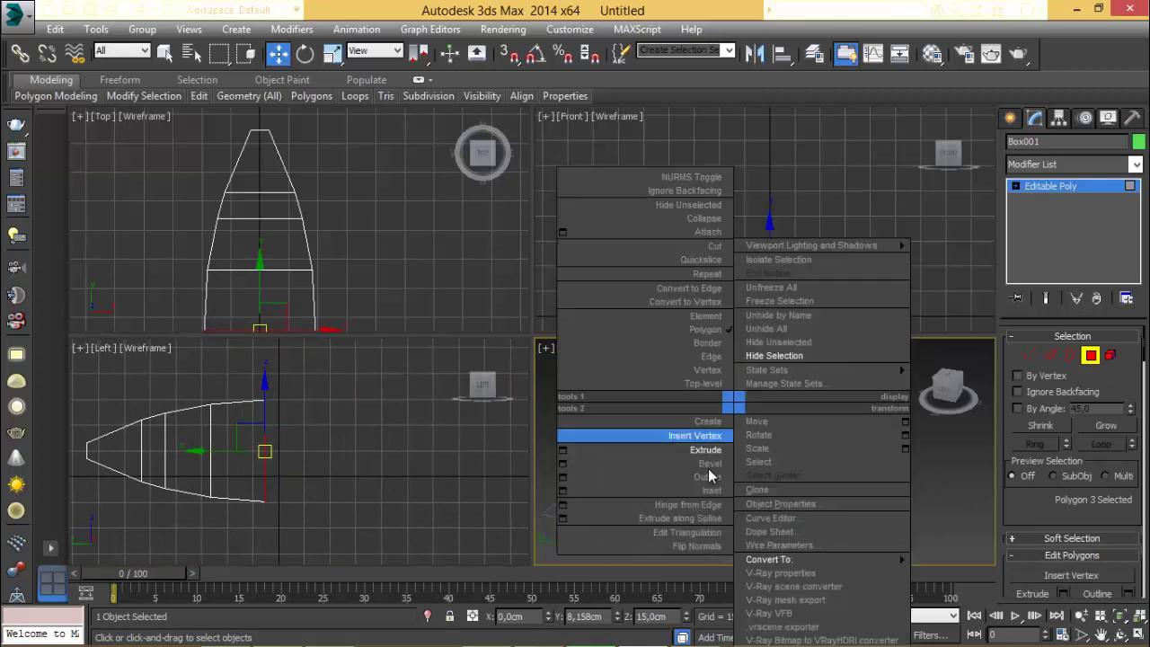
pyautogui.click(706, 447)
pyautogui.moveTo(714, 508); pyautogui.dragTo(674, 423)
pyautogui.press('w')
# Shrink the newly extruded end polygon with Outline so the rear section starts to taper.
pyautogui.rightClick(770, 400)
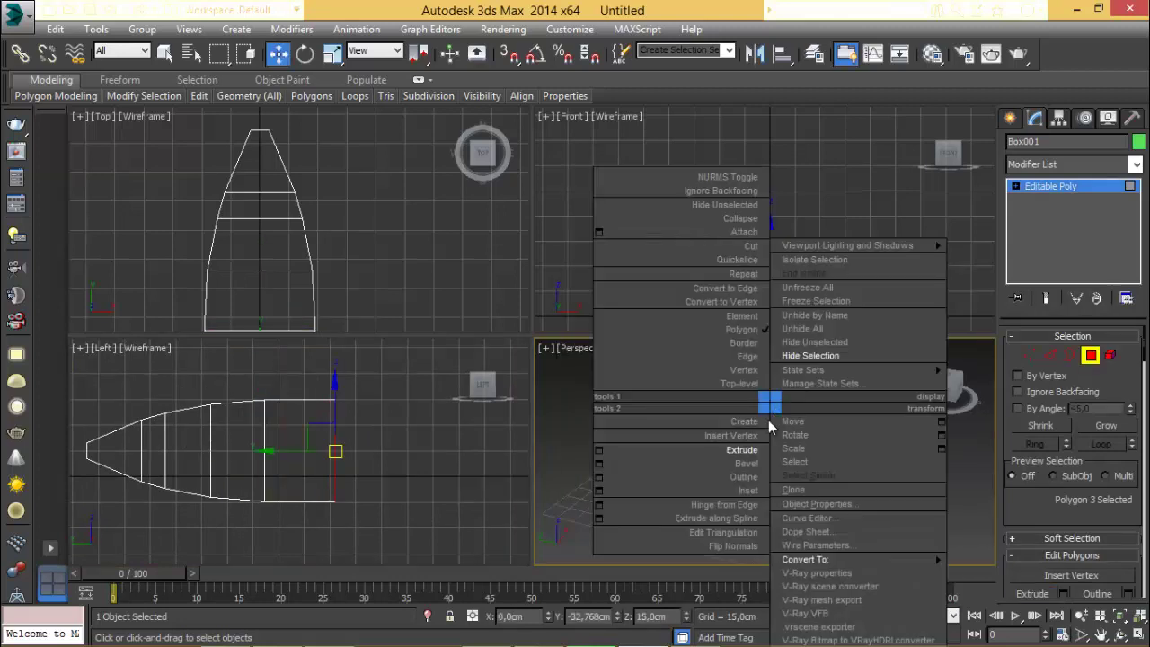
pyautogui.click(753, 478)
pyautogui.moveTo(780, 468); pyautogui.dragTo(780, 477)
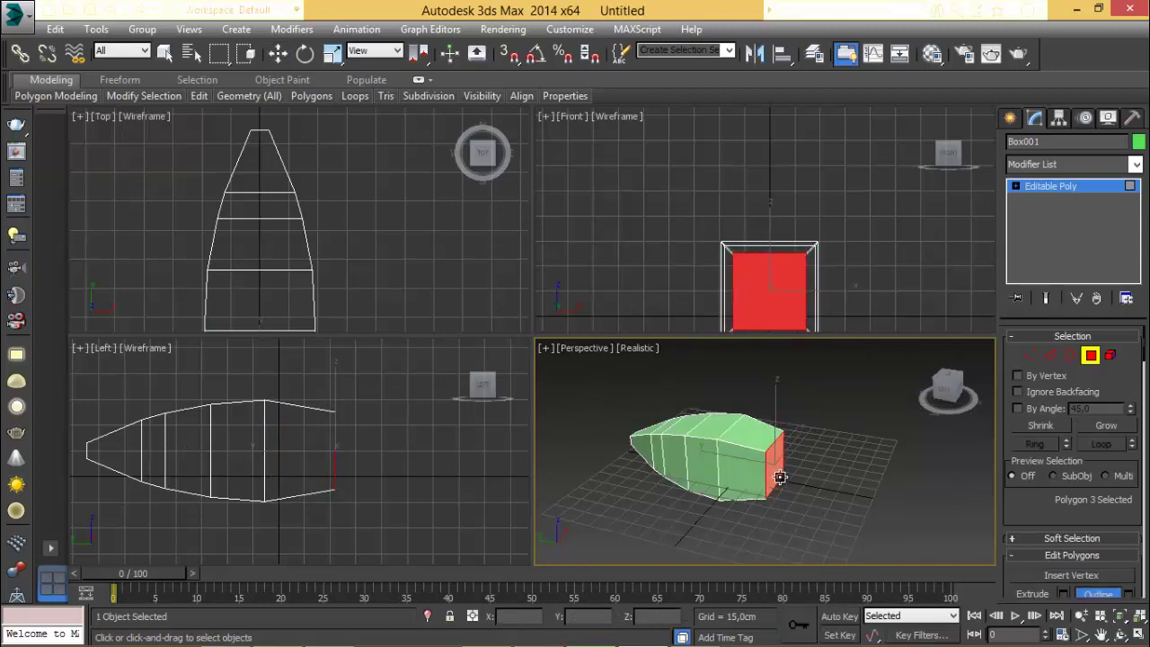
pyautogui.rightClick(366, 445)
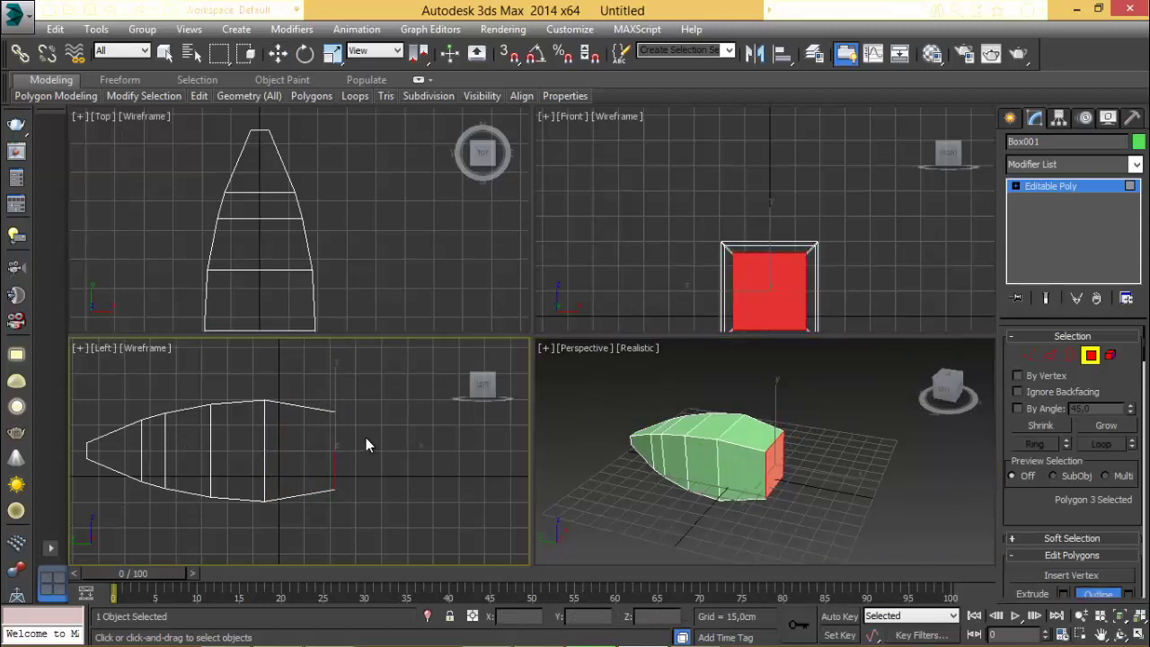
pyautogui.rightClick(769, 463)
pyautogui.press('w')
# Extrude the narrowed rear end polygon by about another 36 cm to lengthen the tail.
pyautogui.rightClick(747, 464)
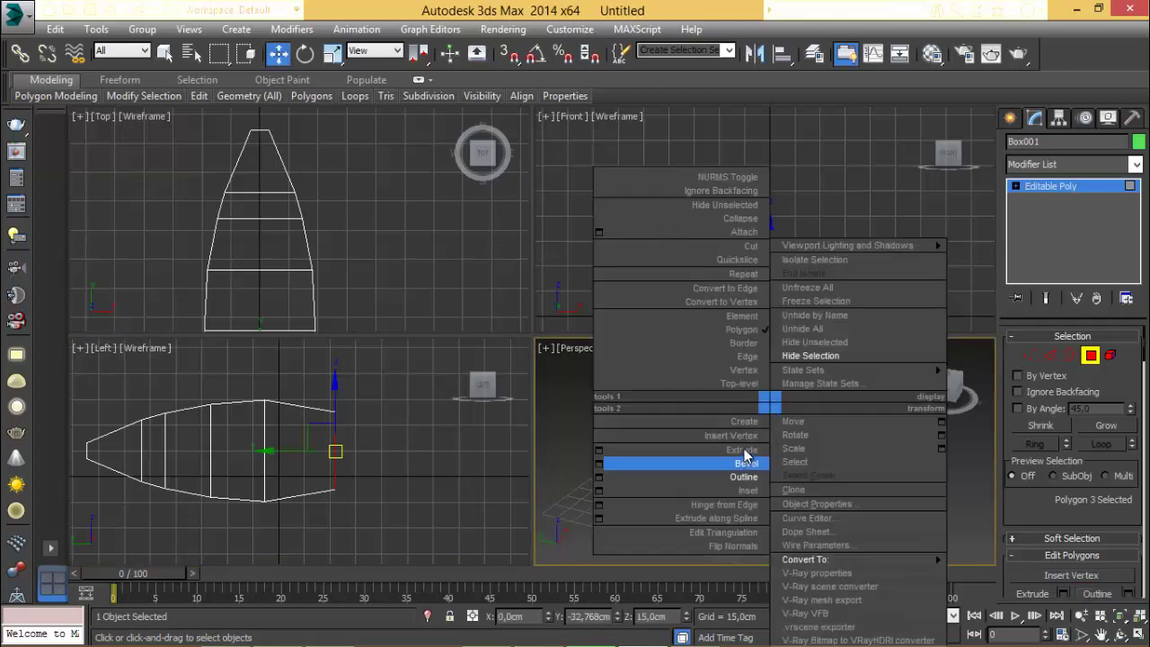
pyautogui.click(744, 450)
pyautogui.moveTo(774, 466); pyautogui.dragTo(733, 422)
pyautogui.press('w')
pyautogui.rightClick(812, 403)
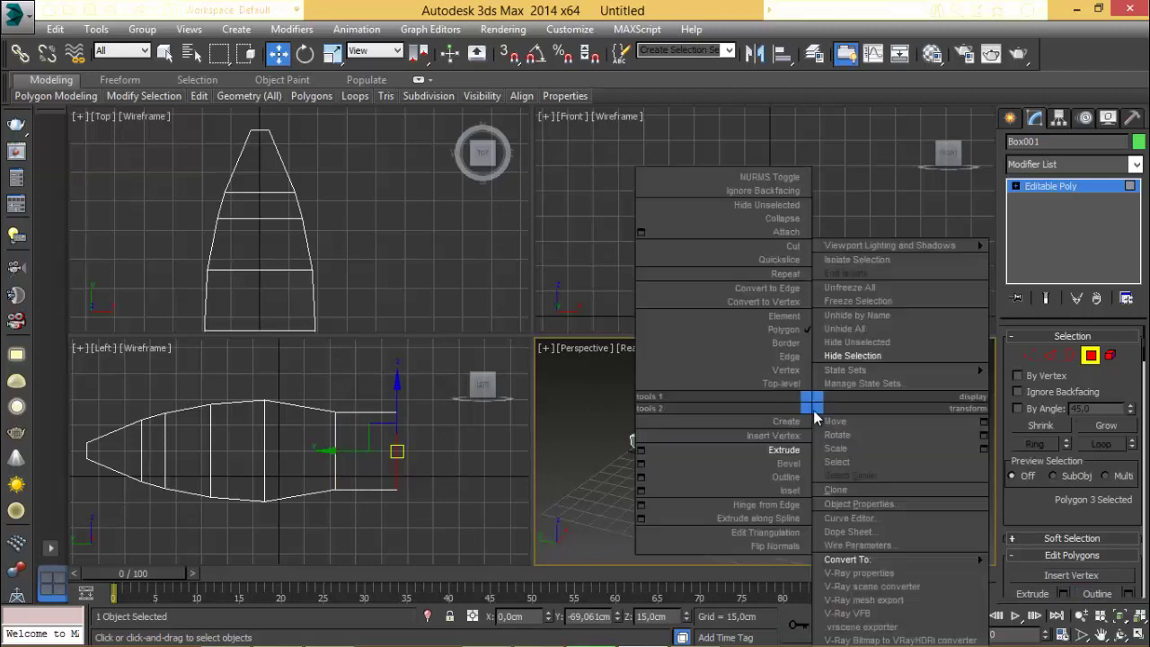
pyautogui.click(785, 478)
pyautogui.moveTo(814, 460); pyautogui.dragTo(815, 474)
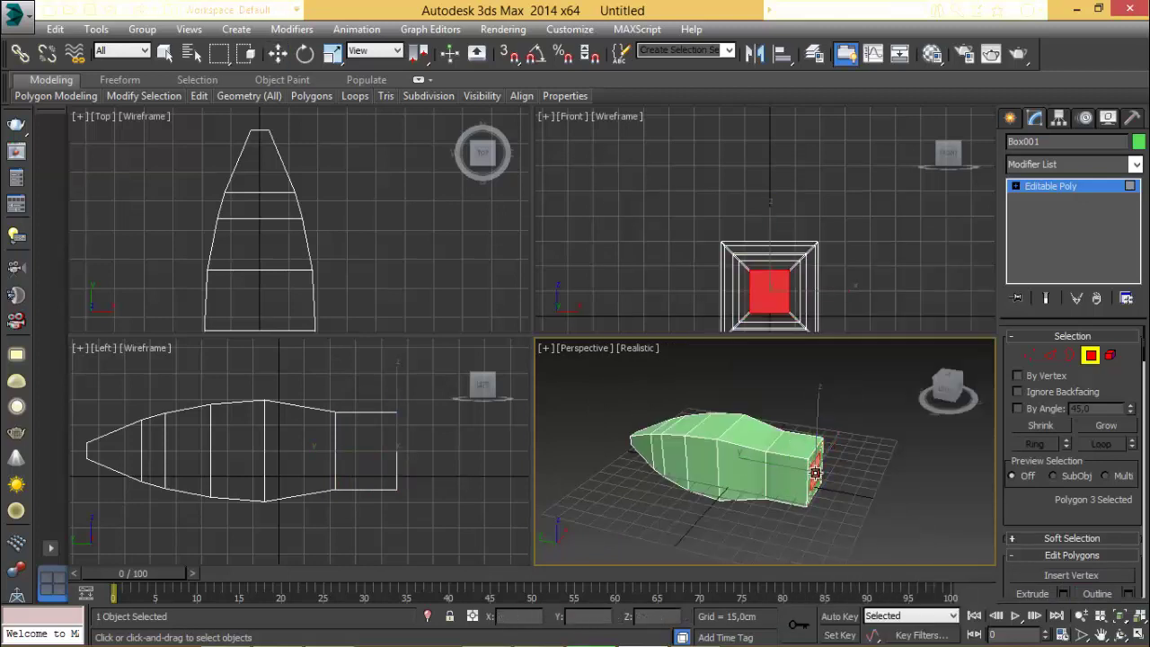
pyautogui.hotkey('ctrl', 'z')
pyautogui.rightClick(816, 474)
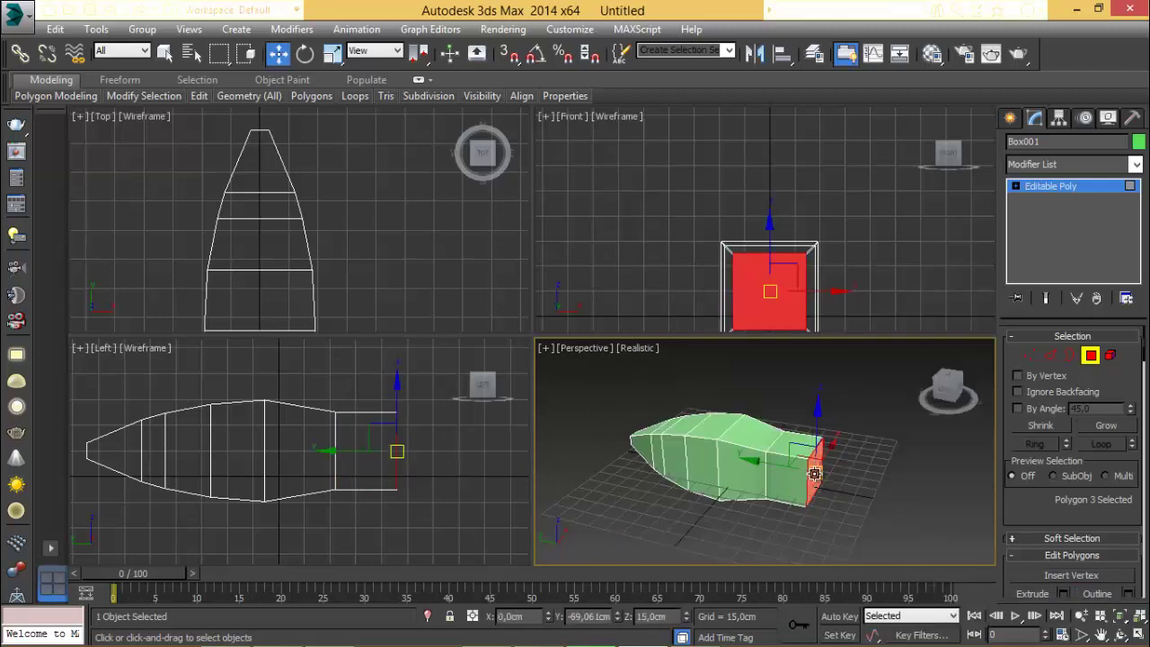
# Shrink the tail's end polygon with Outline until the tail tapers to a small square, and clear the polygon selection.
pyautogui.rightClick(815, 474)
pyautogui.click(785, 476)
pyautogui.moveTo(814, 462); pyautogui.dragTo(814, 475)
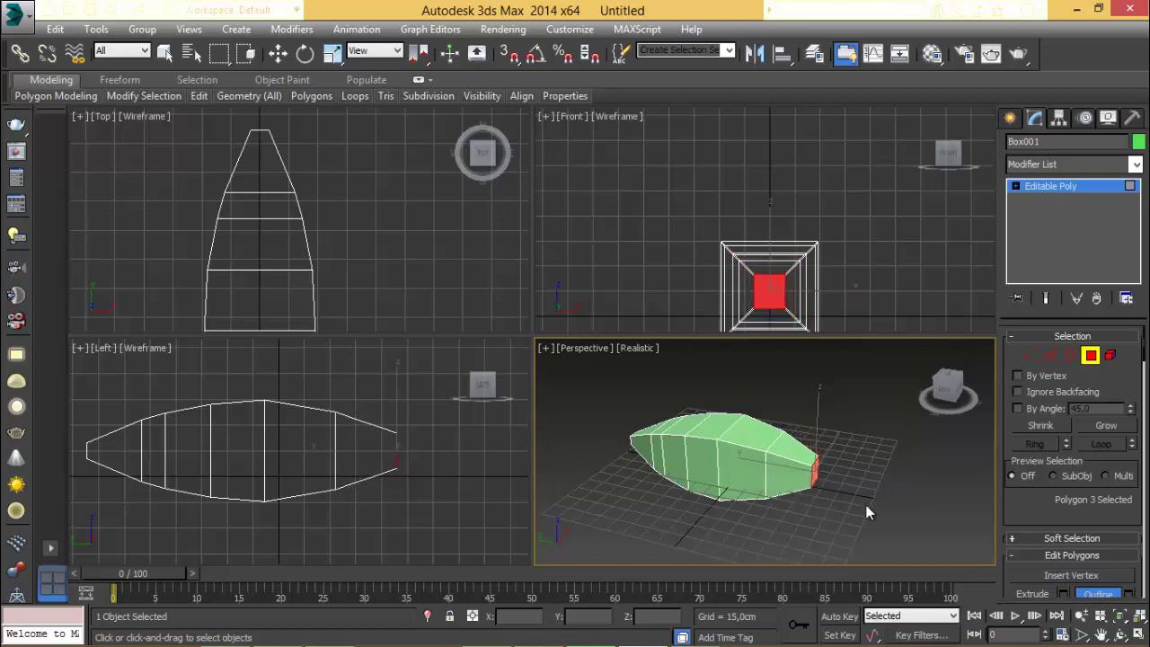
pyautogui.rightClick(828, 529)
pyautogui.rightClick(831, 528)
pyautogui.click(656, 459)
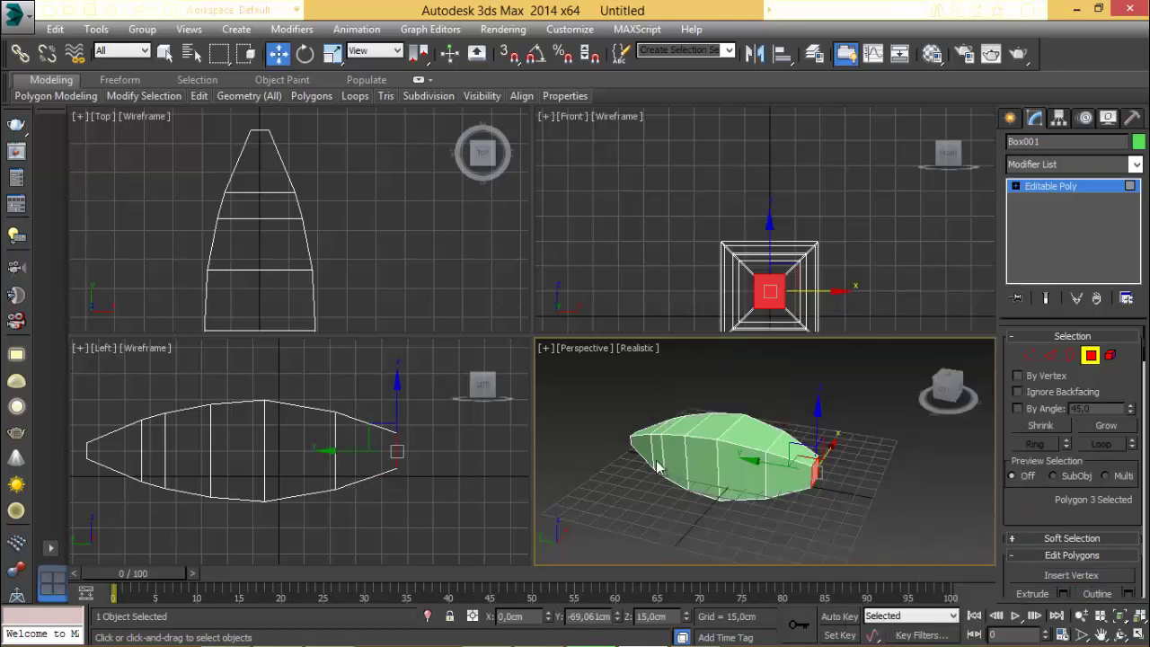
pyautogui.moveTo(737, 313); pyautogui.dragTo(728, 229, button='middle')
pyautogui.click(816, 542)
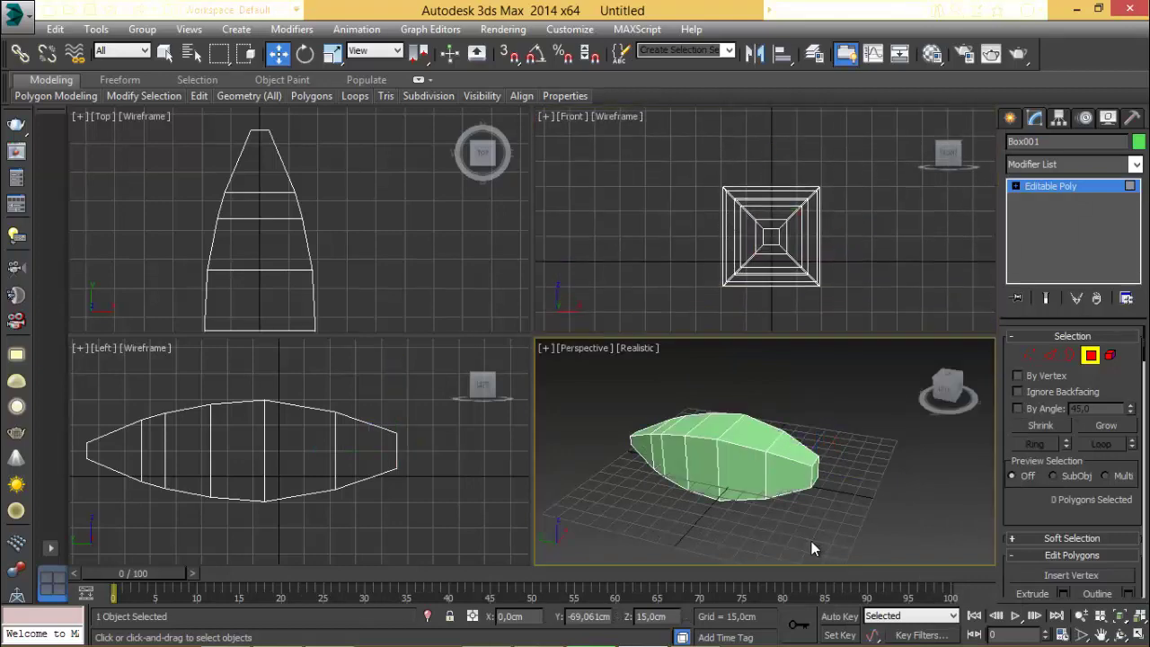
# Switch to Edge level and try selecting the edge loop around the body's widest section, clearing that selection again.
pyautogui.keyDown('alt'); pyautogui.moveTo(788, 451); pyautogui.dragTo(238, 431, button='middle'); pyautogui.keyUp('alt')
pyautogui.scroll(3, 745, 486)
pyautogui.moveTo(745, 486)
pyautogui.mouseDown(button='middle')
pyautogui.moveTo(762, 478)
pyautogui.moveTo(694, 464)
pyautogui.mouseUp(button='middle')
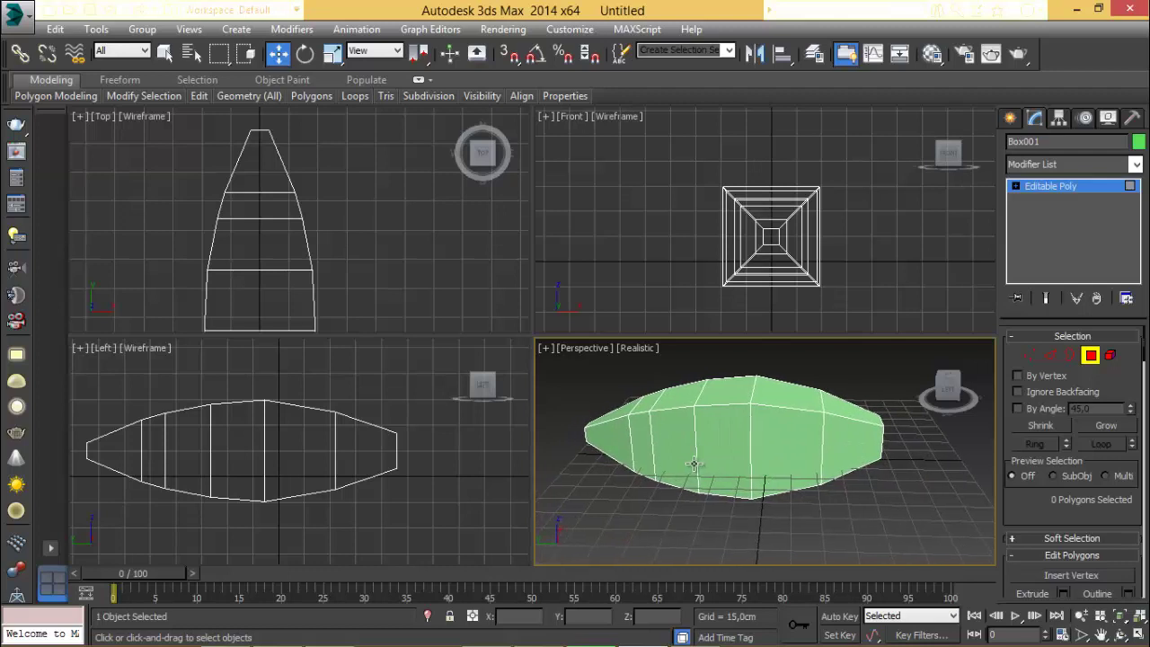
pyautogui.click(1051, 356)
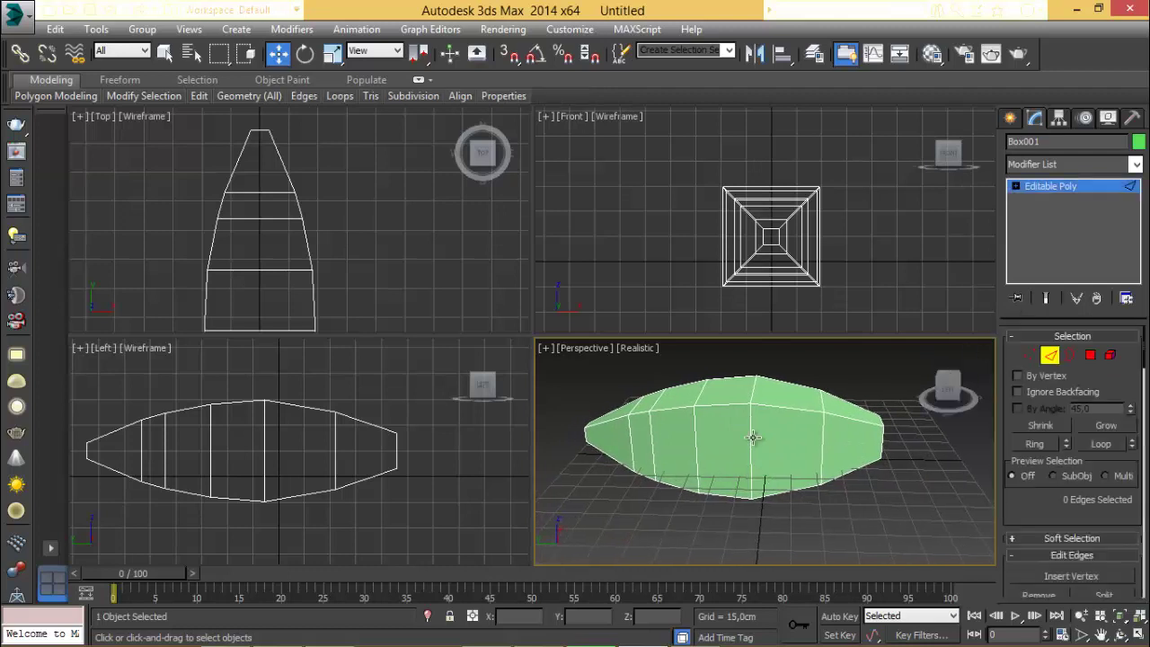
pyautogui.click(767, 481)
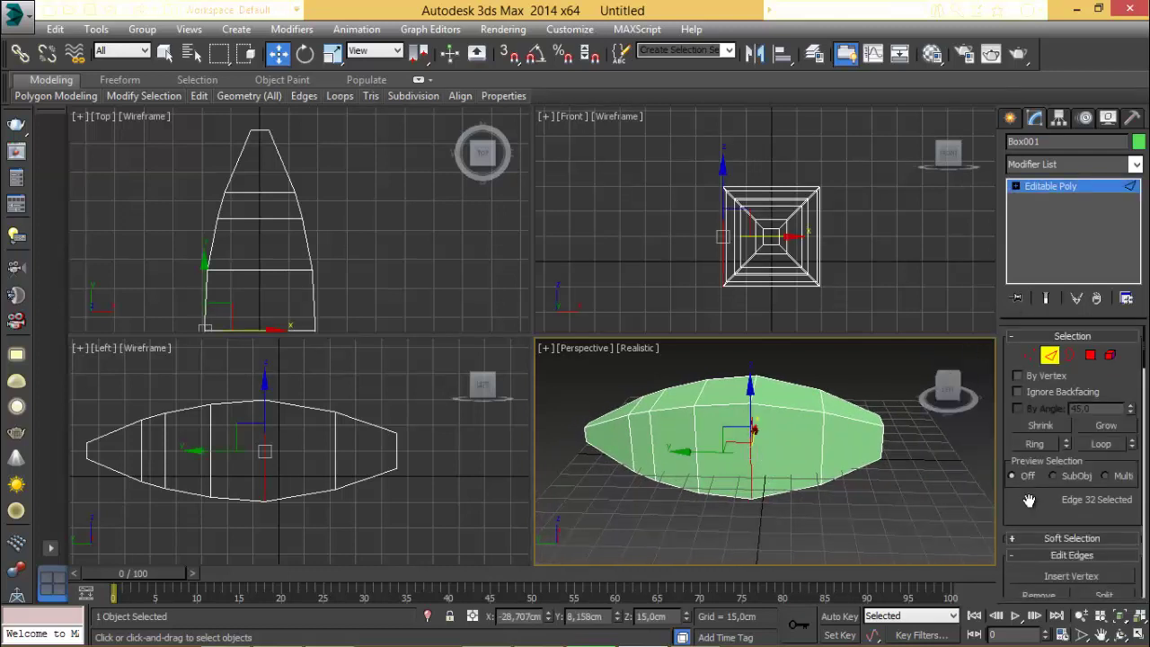
pyautogui.click(1098, 447)
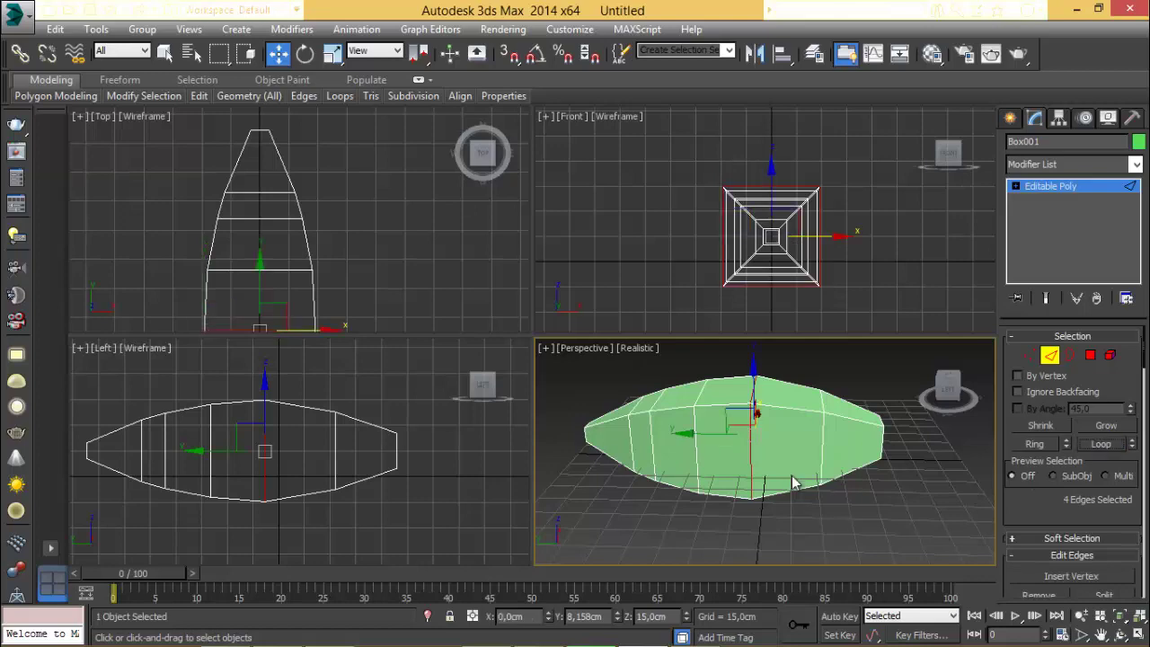
pyautogui.keyDown('alt'); pyautogui.moveTo(810, 444); pyautogui.dragTo(869, 452, button='middle'); pyautogui.keyUp('alt')
pyautogui.click(868, 452)
# Select the ring of vertical side edges around the body and connect them with 2 segments, Pinch -50 and Slide -27.
pyautogui.click(773, 432)
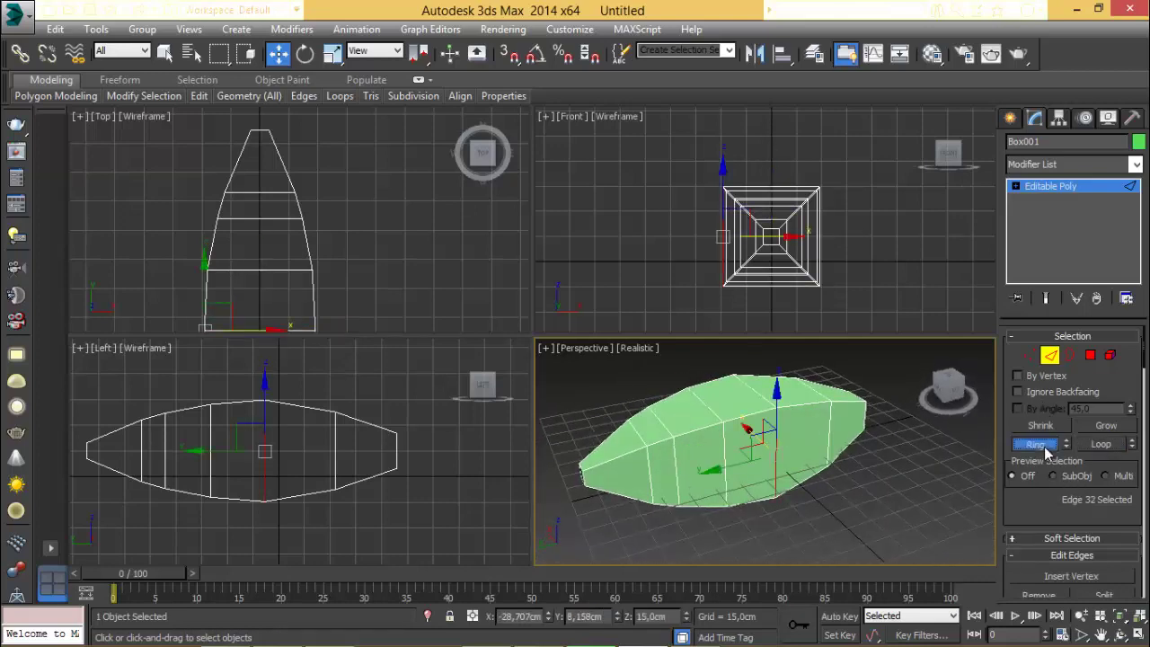
pyautogui.click(1045, 447)
pyautogui.keyDown('alt'); pyautogui.moveTo(707, 484); pyautogui.dragTo(677, 471, button='middle'); pyautogui.keyUp('alt')
pyautogui.rightClick(335, 442)
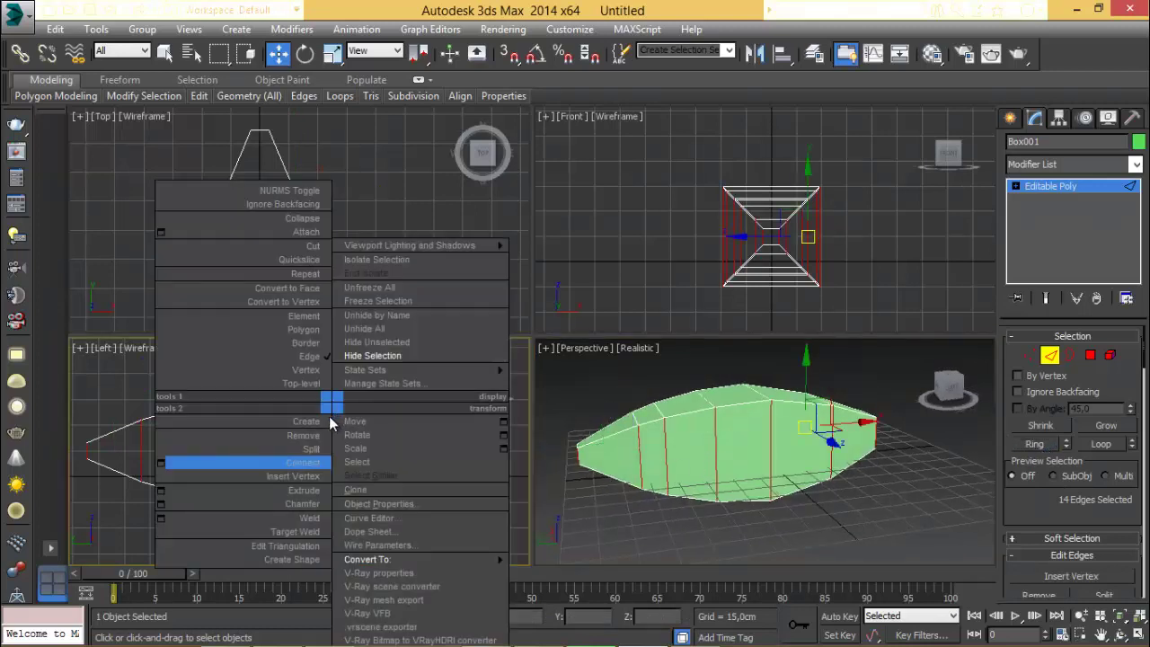
pyautogui.click(161, 462)
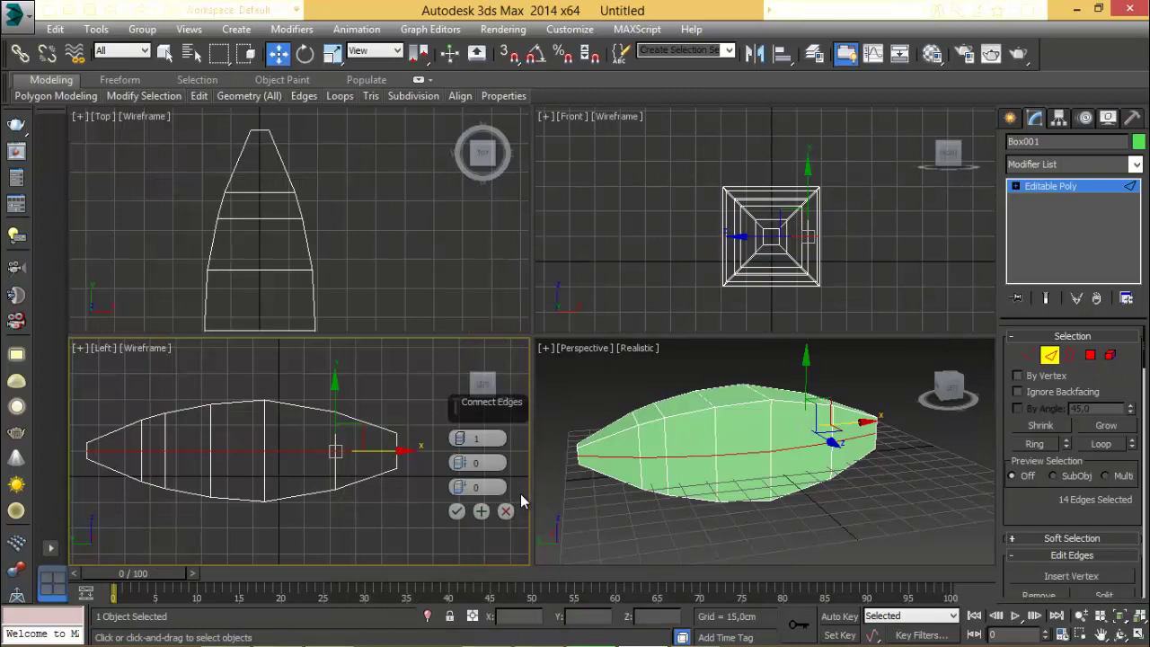
pyautogui.click(460, 434)
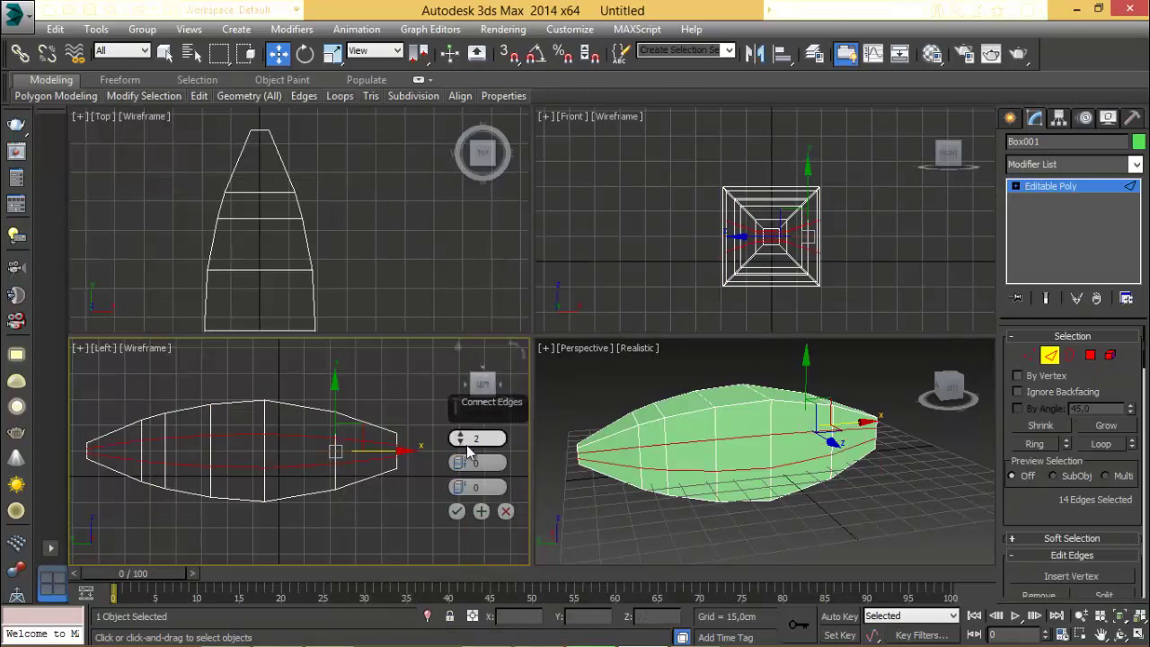
pyautogui.moveTo(461, 486); pyautogui.dragTo(459, 572)
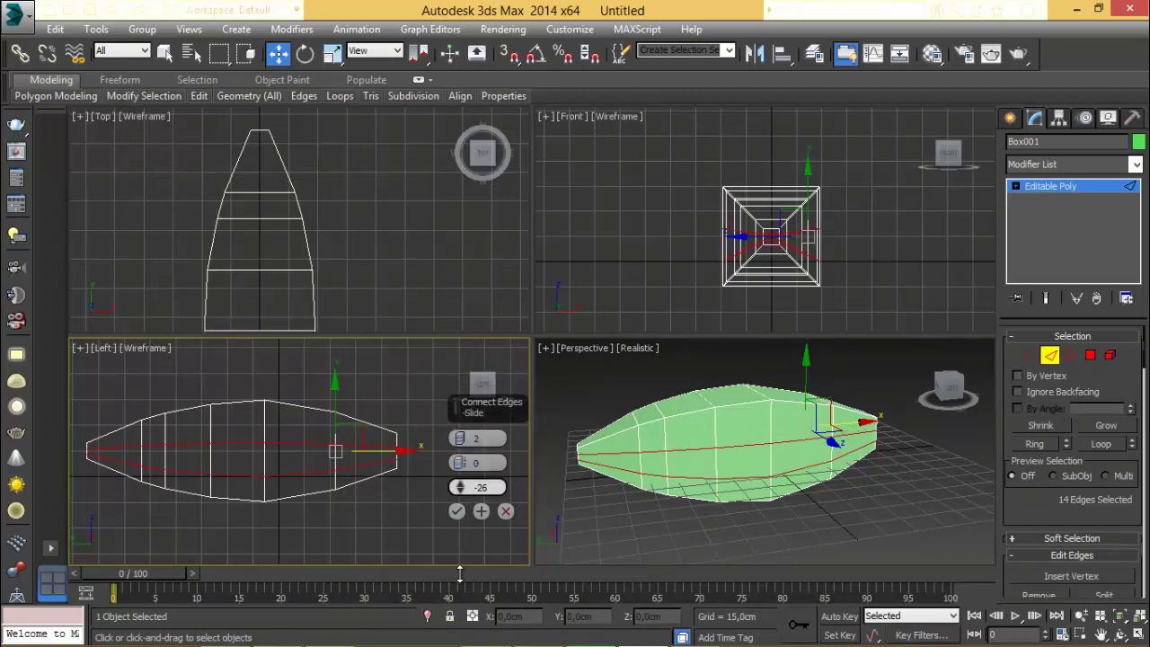
pyautogui.moveTo(462, 462); pyautogui.dragTo(468, 4)
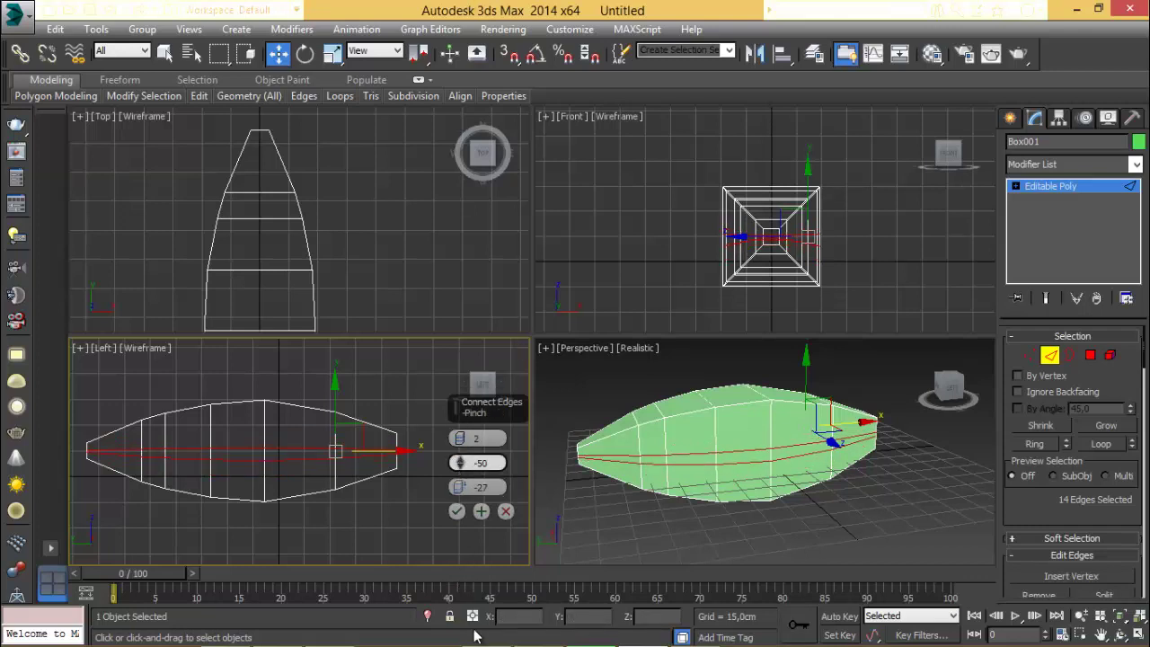
pyautogui.click(456, 511)
pyautogui.click(859, 531)
# Select three adjoining polygons of the narrow side strip, from behind the nose section to the widest section, on one side.
pyautogui.keyDown('alt'); pyautogui.moveTo(859, 531); pyautogui.dragTo(904, 494, button='middle'); pyautogui.keyUp('alt')
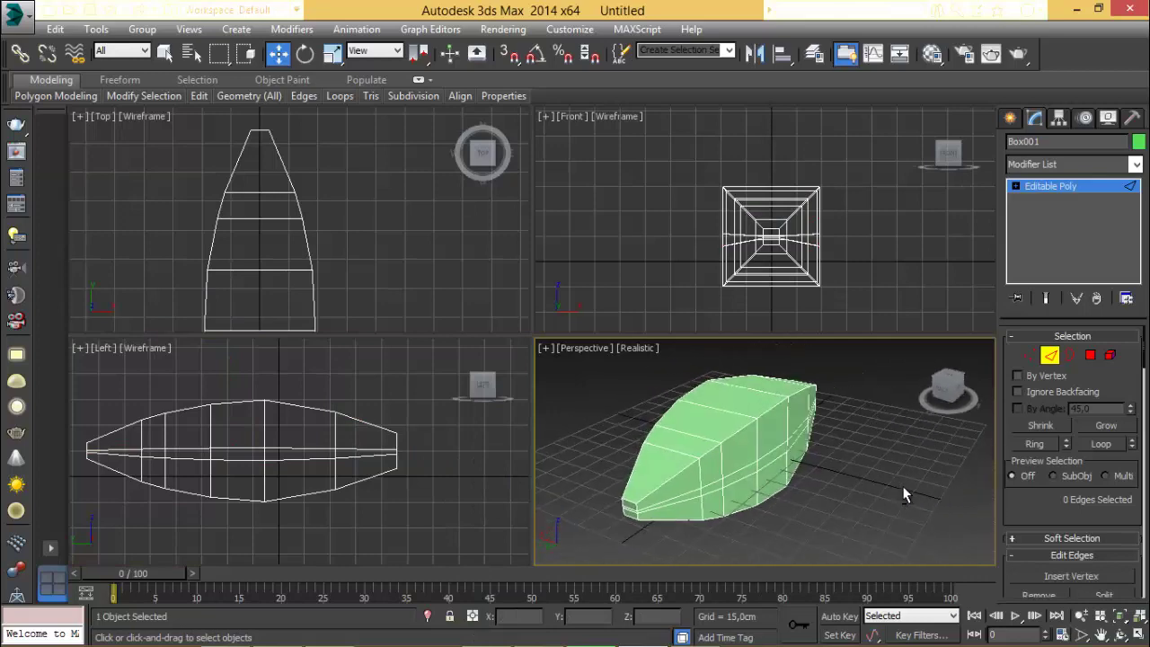
pyautogui.scroll(3, 791, 487)
pyautogui.click(1091, 355)
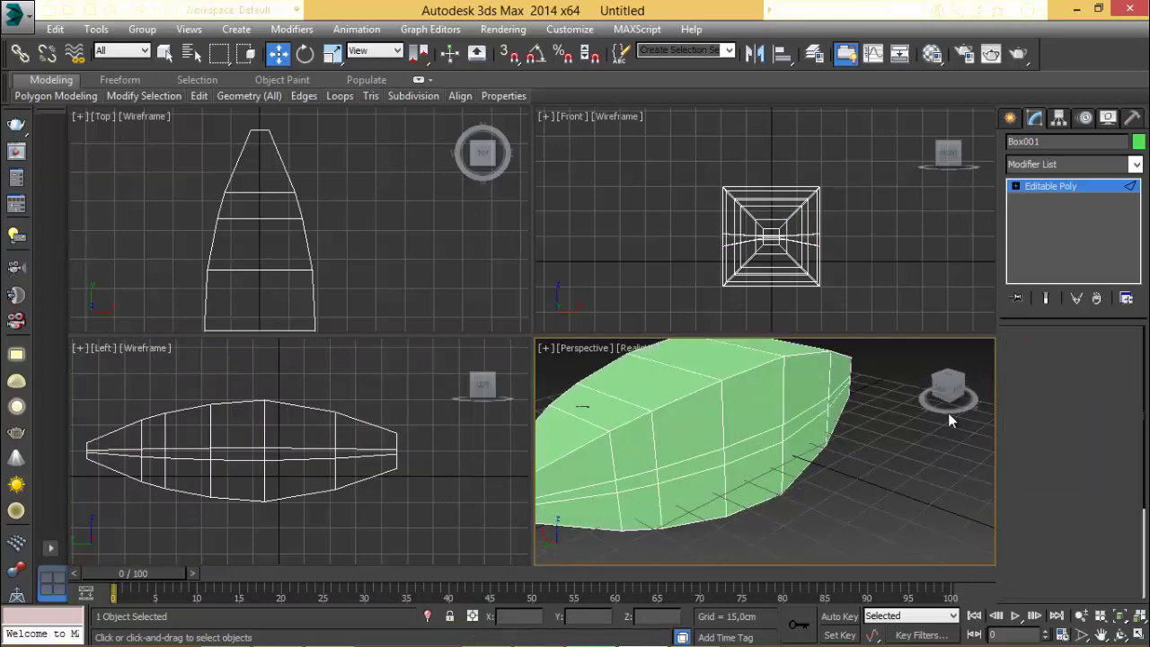
pyautogui.click(649, 482)
pyautogui.keyDown('ctrl'); pyautogui.click(695, 479); pyautogui.keyUp('ctrl')
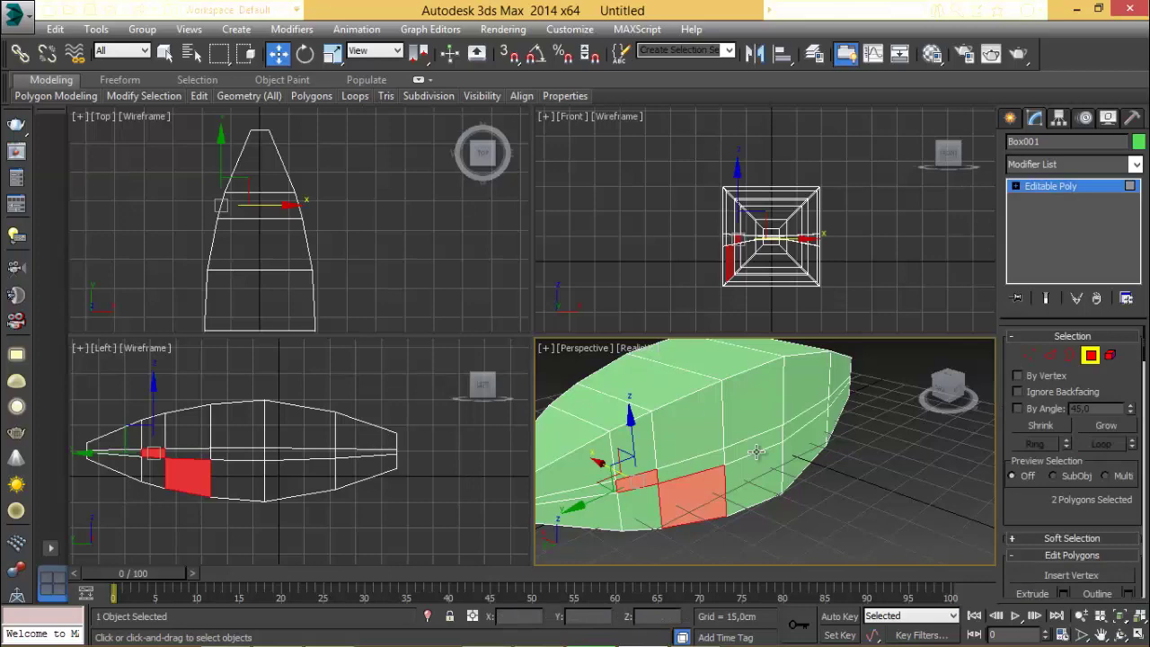
pyautogui.keyDown('alt'); pyautogui.click(699, 491); pyautogui.keyUp('alt')
pyautogui.keyDown('ctrl'); pyautogui.click(696, 465); pyautogui.keyUp('ctrl')
pyautogui.keyDown('ctrl'); pyautogui.click(746, 449); pyautogui.keyUp('ctrl')
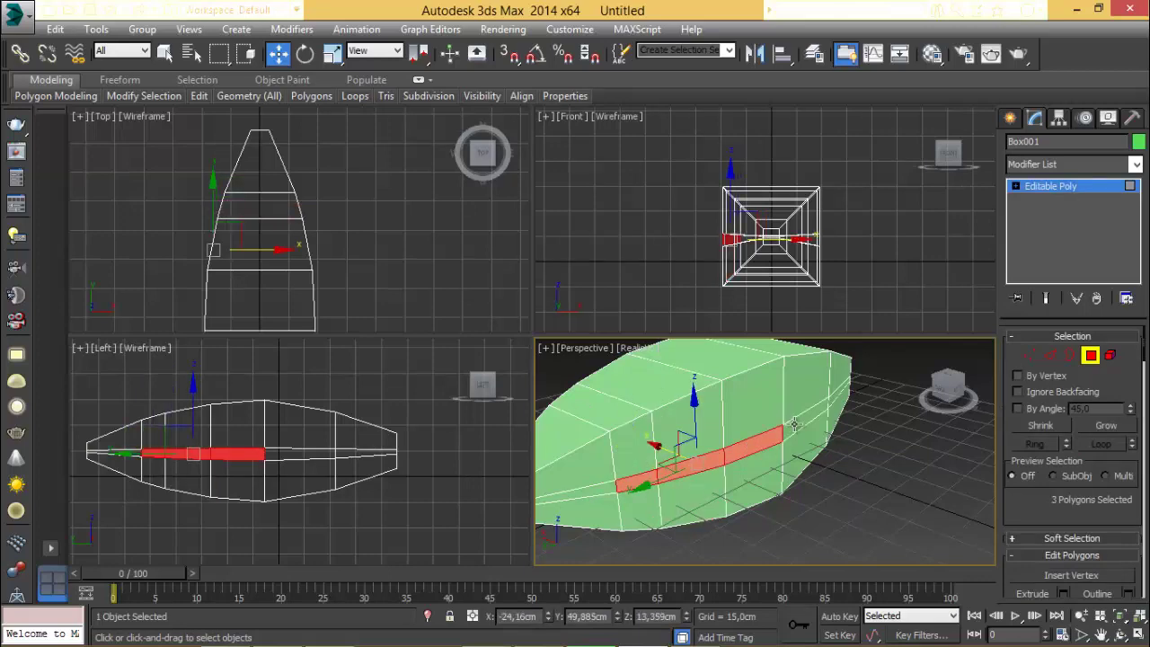
# Add the three matching narrow strip polygons on the body's opposite side to the selection.
pyautogui.keyDown('alt'); pyautogui.moveTo(654, 440); pyautogui.dragTo(788, 437, button='middle'); pyautogui.keyUp('alt')
pyautogui.moveTo(673, 477); pyautogui.dragTo(598, 501, button='middle')
pyautogui.keyDown('ctrl'); pyautogui.click(786, 497); pyautogui.keyUp('ctrl')
pyautogui.keyDown('ctrl'); pyautogui.click(738, 478); pyautogui.keyUp('ctrl')
pyautogui.keyDown('ctrl'); pyautogui.click(668, 459); pyautogui.keyUp('ctrl')
# Extrude the six selected side strip polygons outward to form a long flat wing on each side of the body.
pyautogui.scroll(-4, 698, 470)
pyautogui.keyDown('alt'); pyautogui.moveTo(544, 476); pyautogui.dragTo(813, 495, button='middle'); pyautogui.keyUp('alt')
pyautogui.scroll(-5, 309, 296)
pyautogui.moveTo(300, 288); pyautogui.dragTo(287, 257, button='middle')
pyautogui.scroll(3, 297, 224)
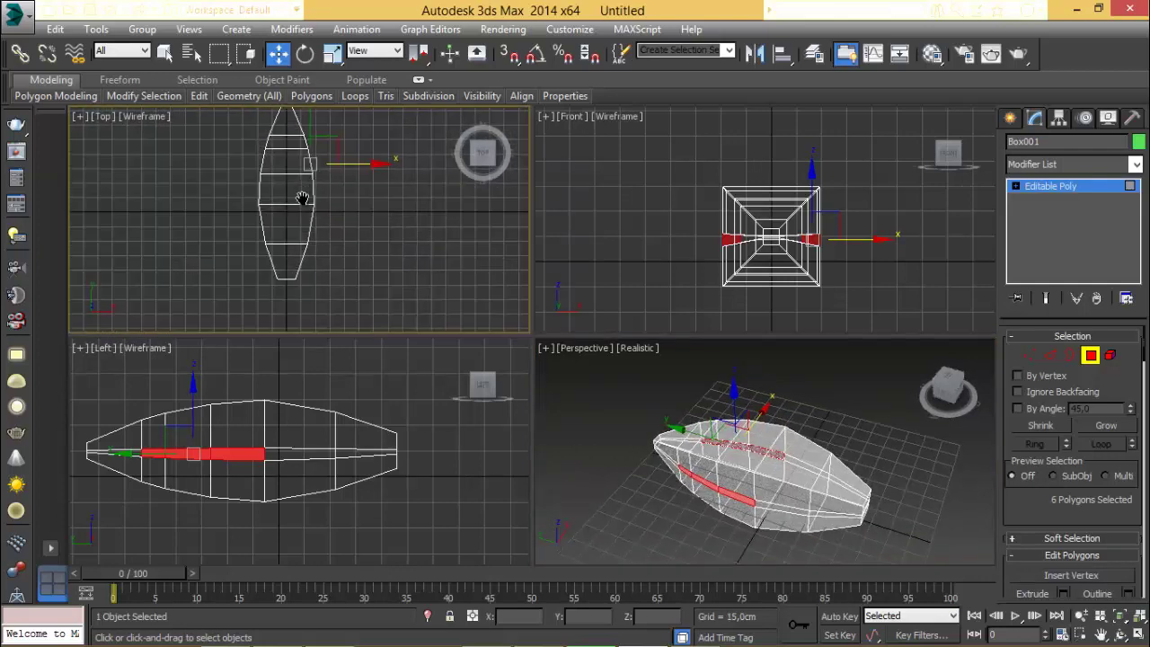
pyautogui.scroll(-2, 308, 219)
pyautogui.rightClick(351, 250)
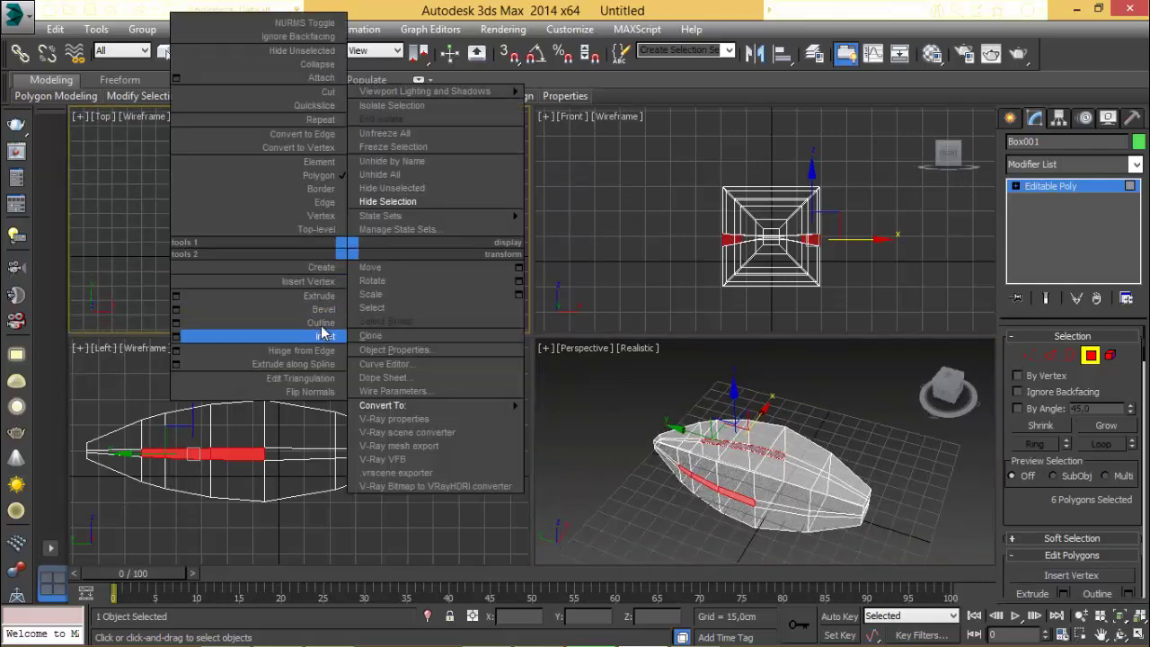
pyautogui.click(177, 296)
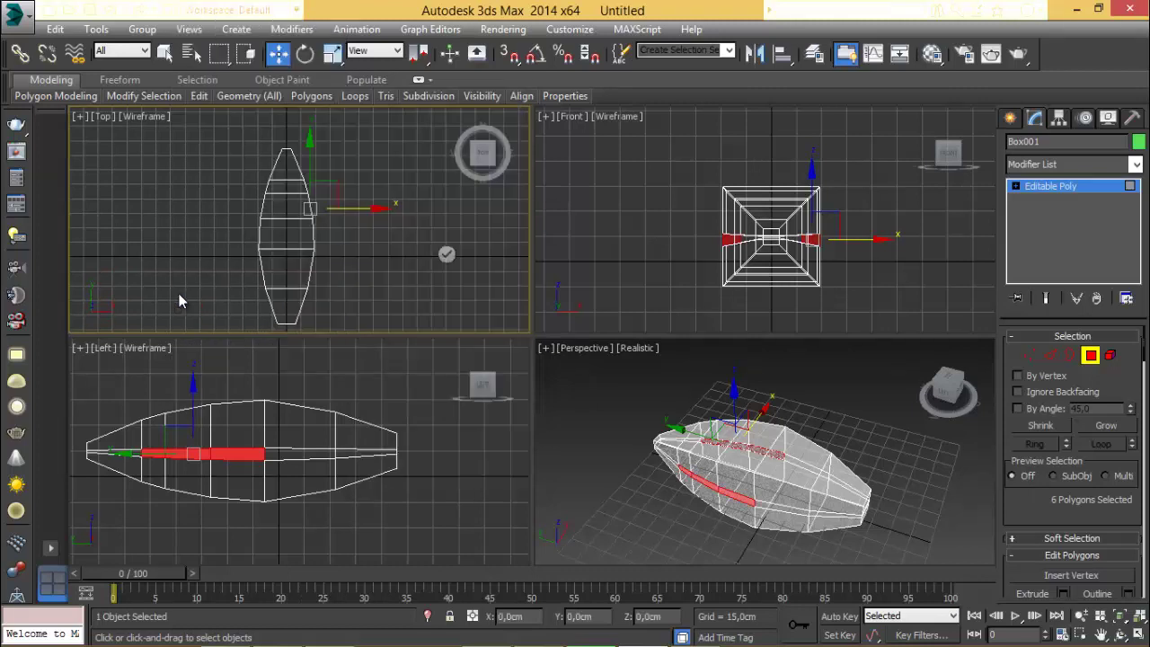
pyautogui.moveTo(451, 233); pyautogui.dragTo(451, 216)
pyautogui.click(446, 254)
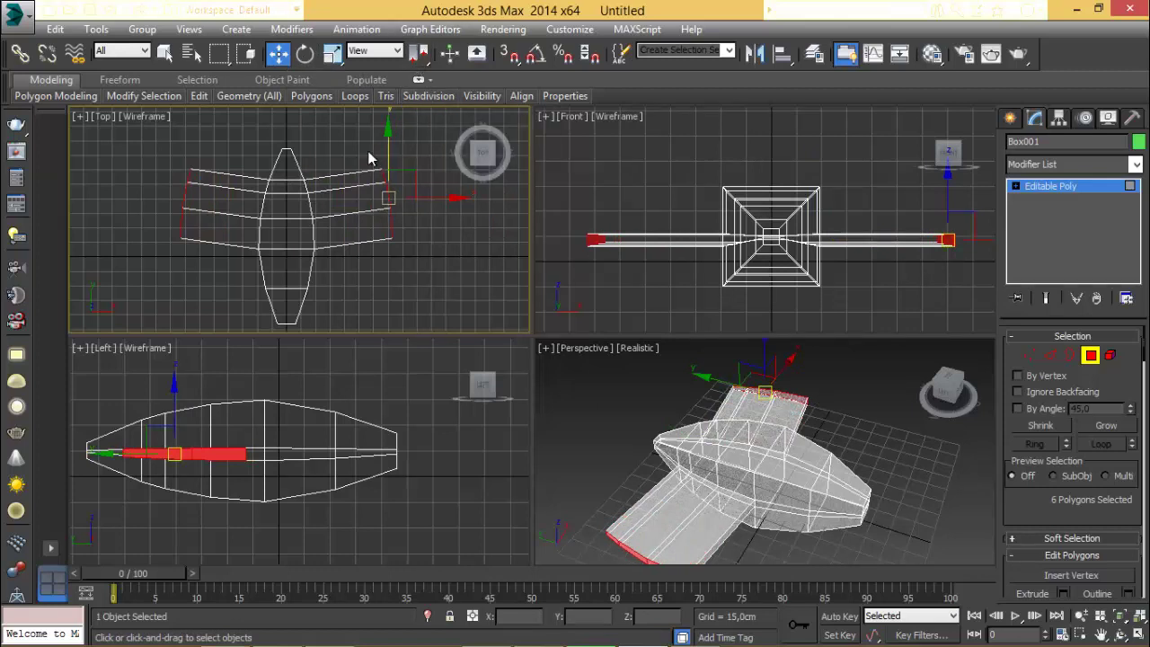
# Move the selected polygons at both wing tips toward the tail together, using the shared selection center, to sweep the wings back.
pyautogui.moveTo(417, 53); pyautogui.dragTo(418, 85)
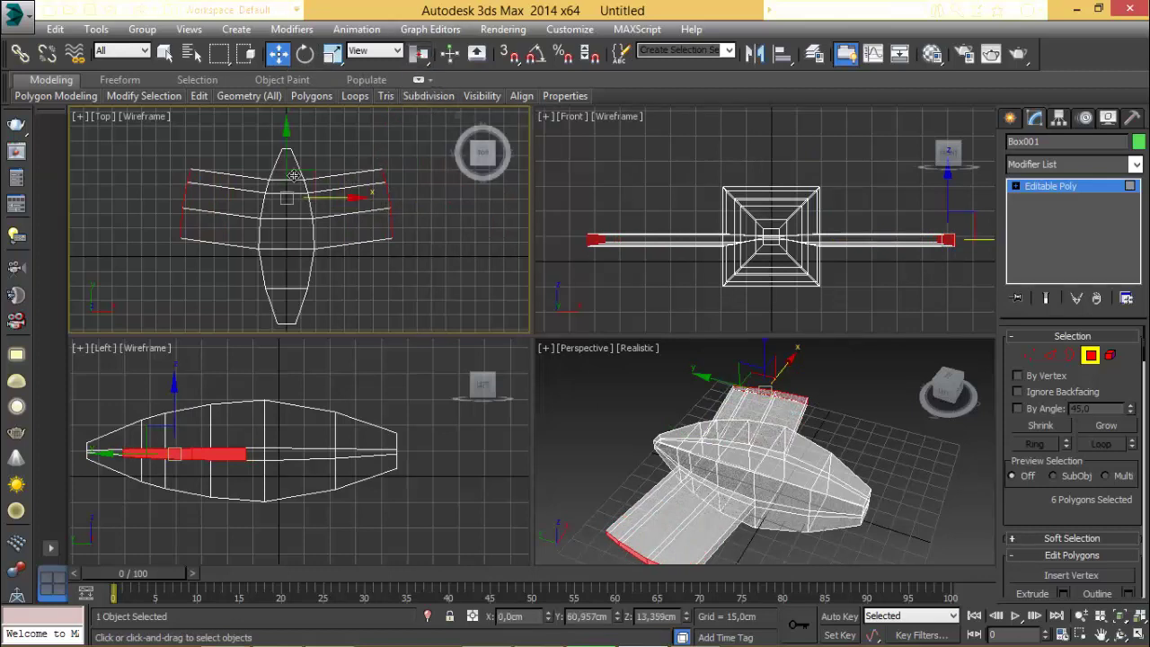
pyautogui.moveTo(285, 137); pyautogui.dragTo(285, 191)
pyautogui.click(306, 56)
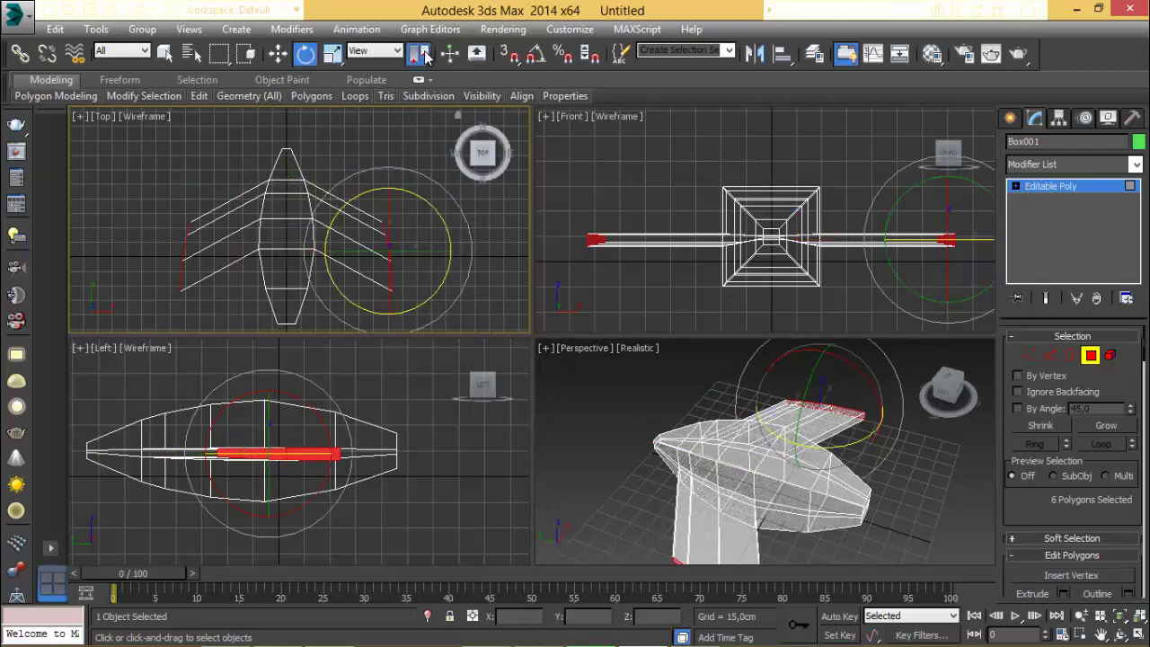
pyautogui.moveTo(418, 53); pyautogui.dragTo(418, 85)
pyautogui.moveTo(348, 199); pyautogui.dragTo(286, 219)
pyautogui.hotkey('ctrl', 'z')
# Move the wing-tip polygons slightly farther toward the tail and scale them down so both wings taper toward their tips.
pyautogui.click(278, 55)
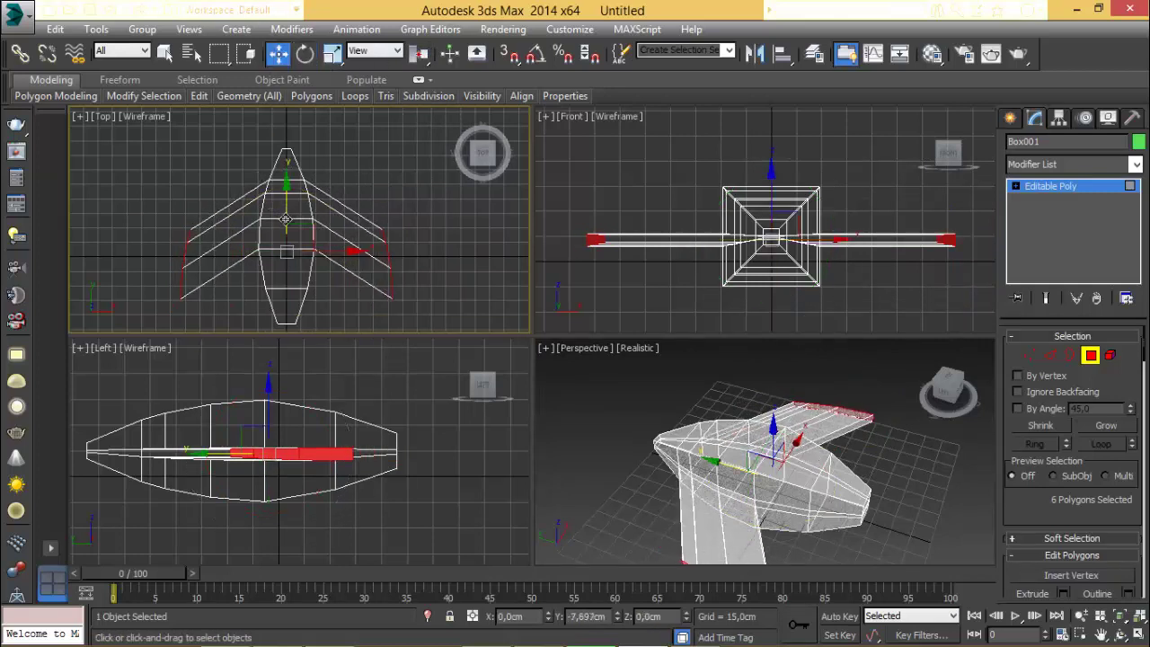
pyautogui.click(332, 54)
pyautogui.rightClick(302, 411)
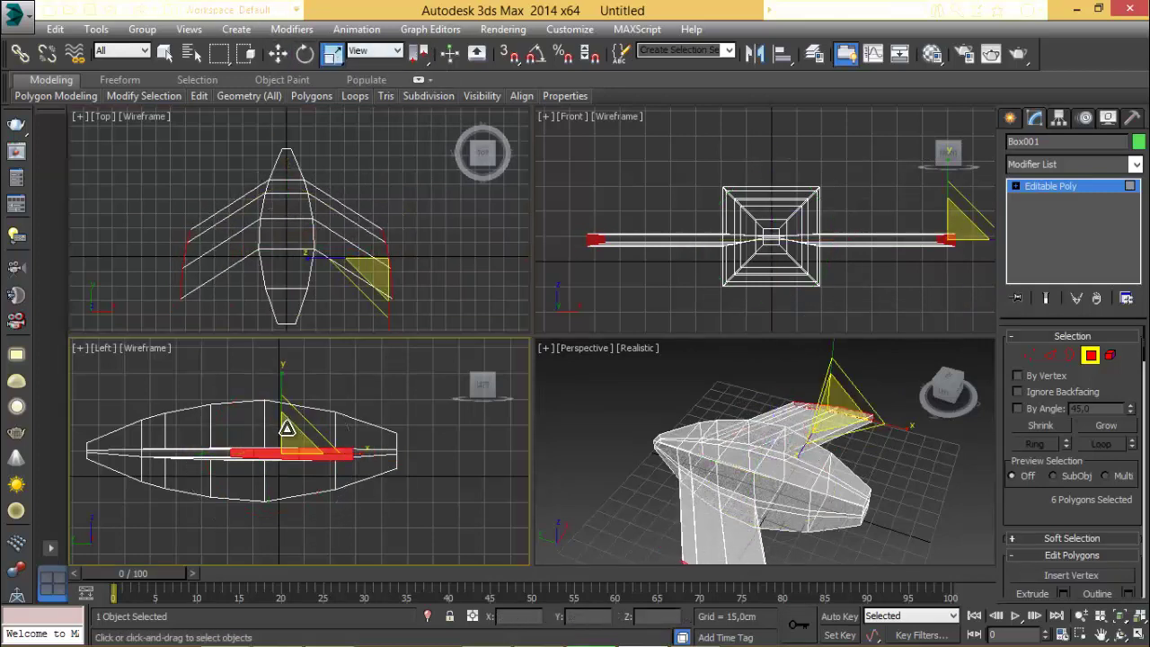
pyautogui.moveTo(287, 428); pyautogui.dragTo(292, 483)
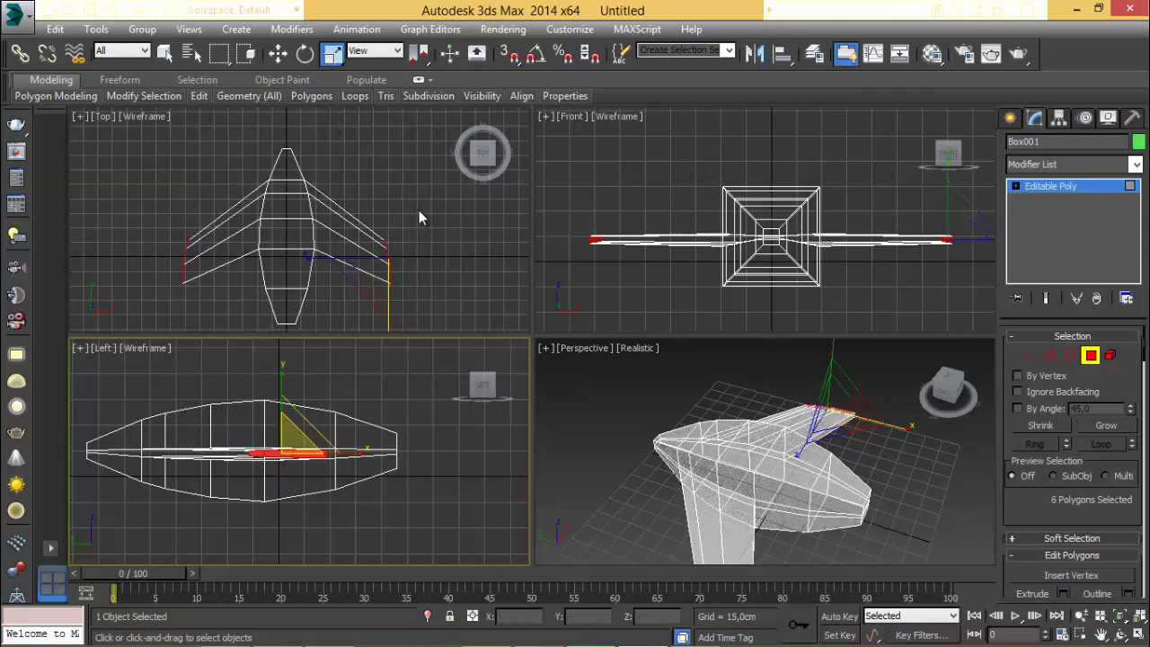
# Select only the wing-root vertices on both sides of the body, excluding the vertices along the body's upper and lower edges.
pyautogui.click(1031, 355)
pyautogui.scroll(5, 205, 431)
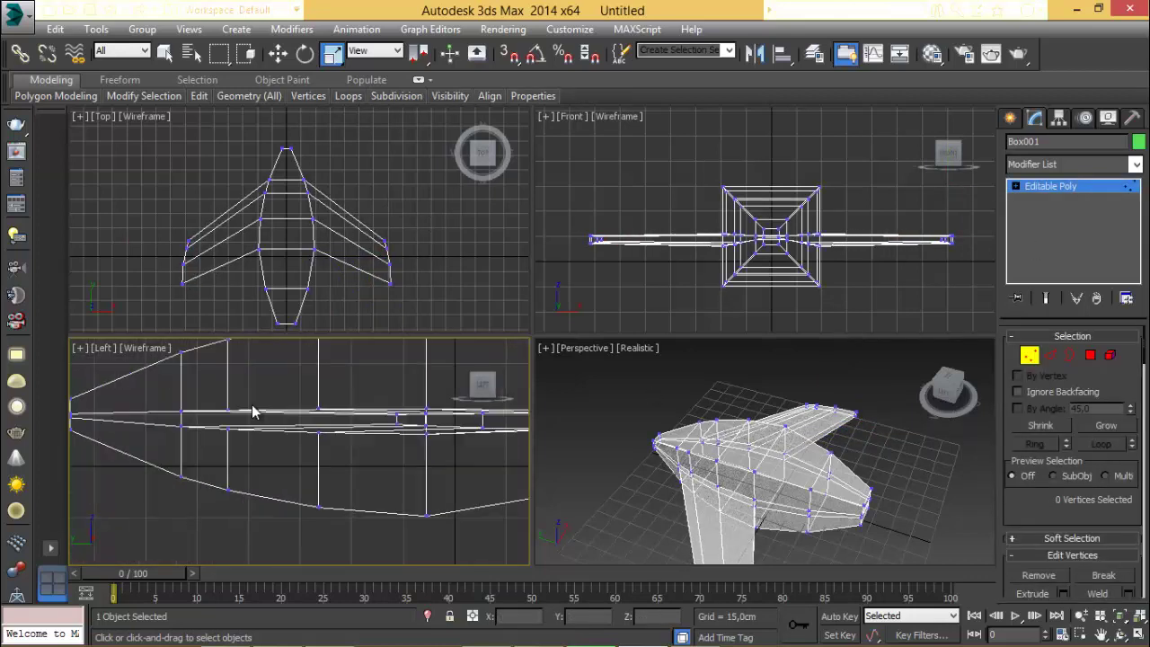
pyautogui.moveTo(230, 176); pyautogui.dragTo(330, 205)
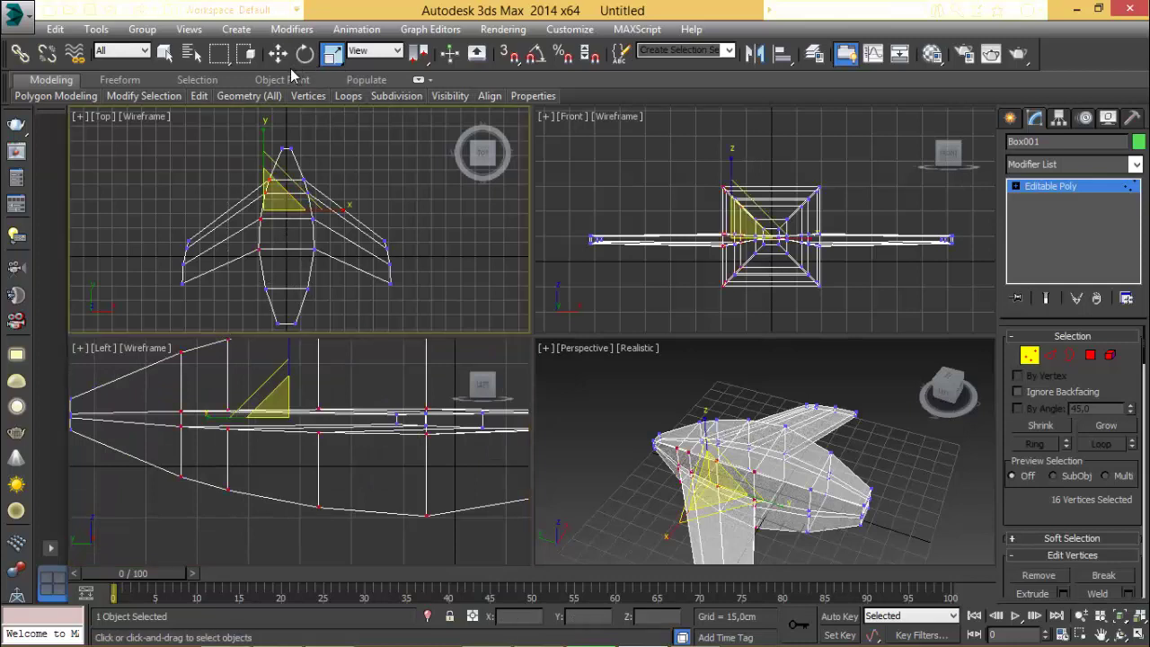
pyautogui.press('w')
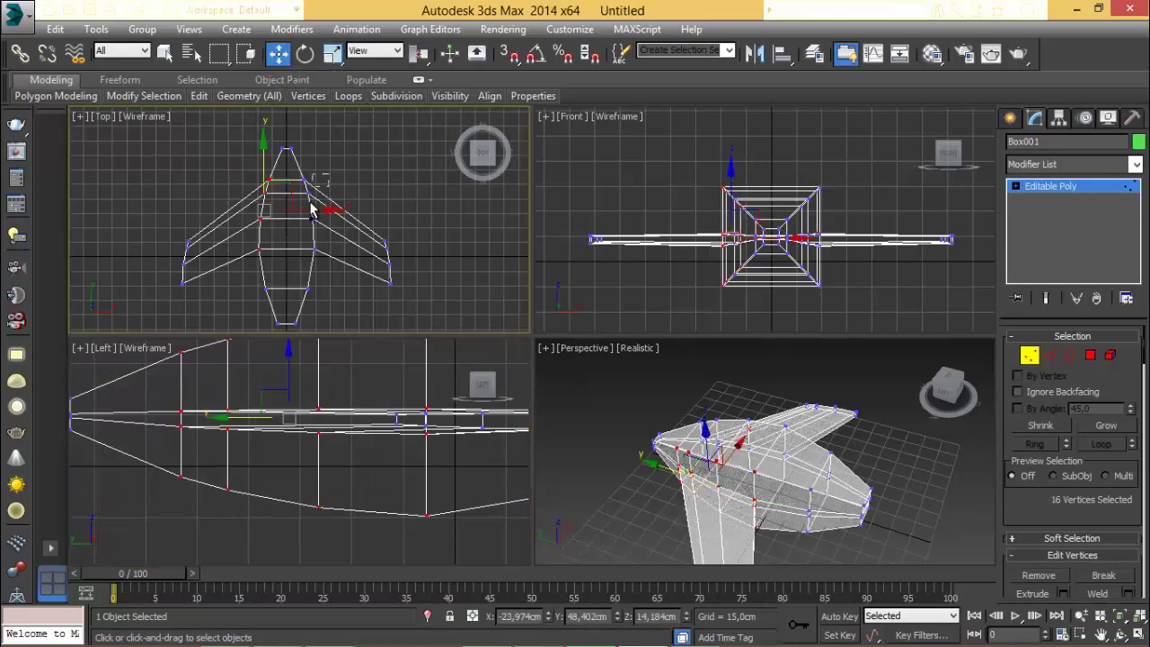
pyautogui.keyDown('ctrl'); pyautogui.moveTo(290, 268); pyautogui.dragTo(291, 268); pyautogui.keyUp('ctrl')
pyautogui.scroll(2, 799, 231)
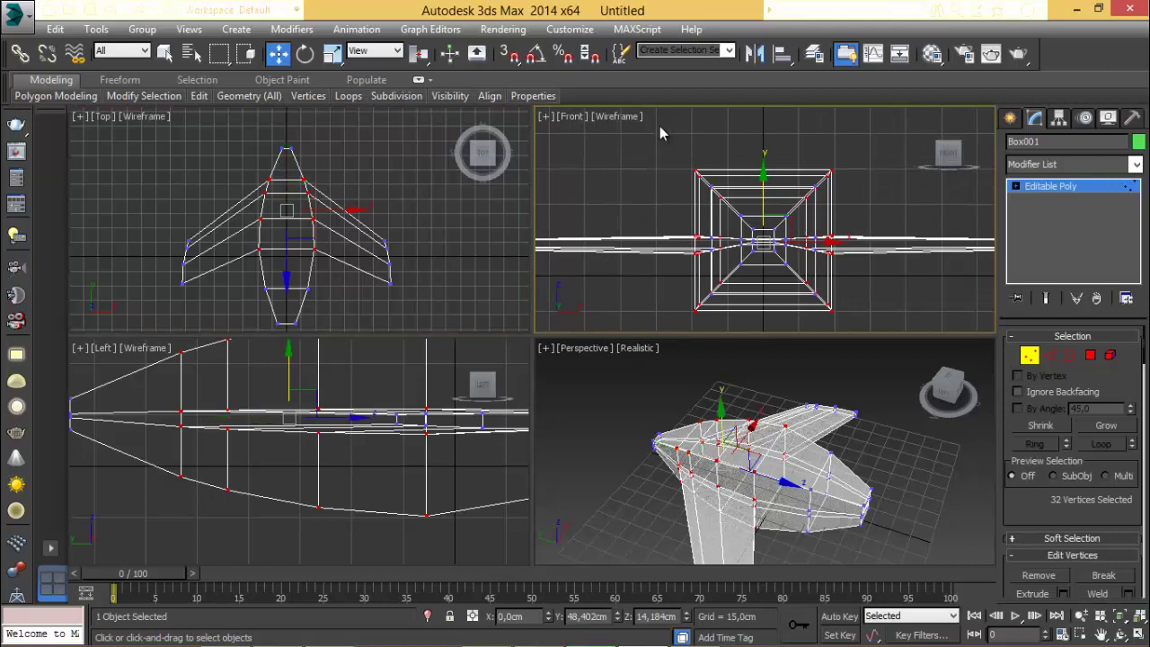
pyautogui.keyDown('alt'); pyautogui.moveTo(787, 187); pyautogui.dragTo(896, 223); pyautogui.keyUp('alt')
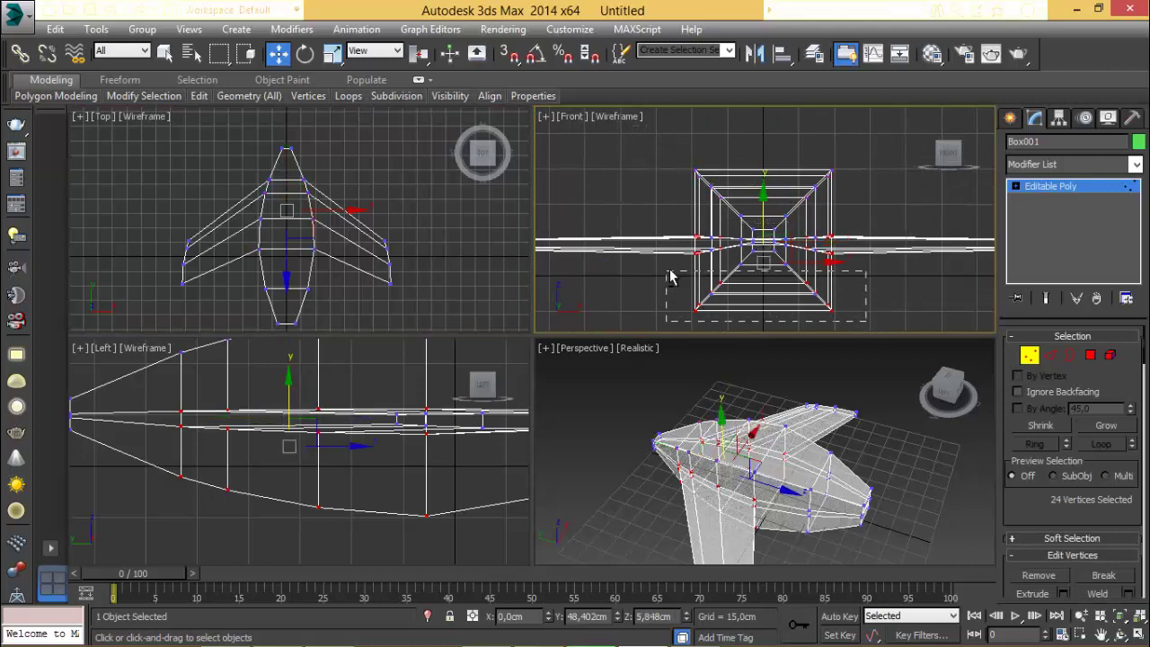
pyautogui.keyDown('alt'); pyautogui.moveTo(670, 272); pyautogui.dragTo(670, 273); pyautogui.keyUp('alt')
# Scale the selected wing-root vertices up vertically to thicken the wings where they join the body.
pyautogui.click(333, 54)
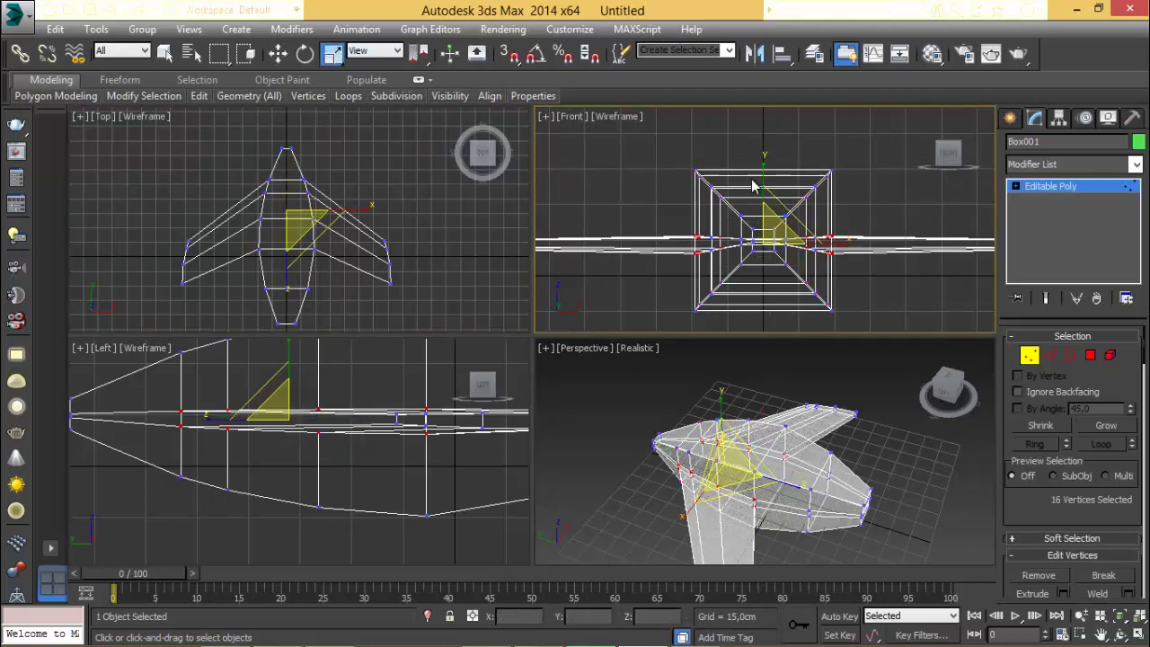
pyautogui.moveTo(765, 176); pyautogui.dragTo(760, 115)
pyautogui.scroll(-3, 381, 422)
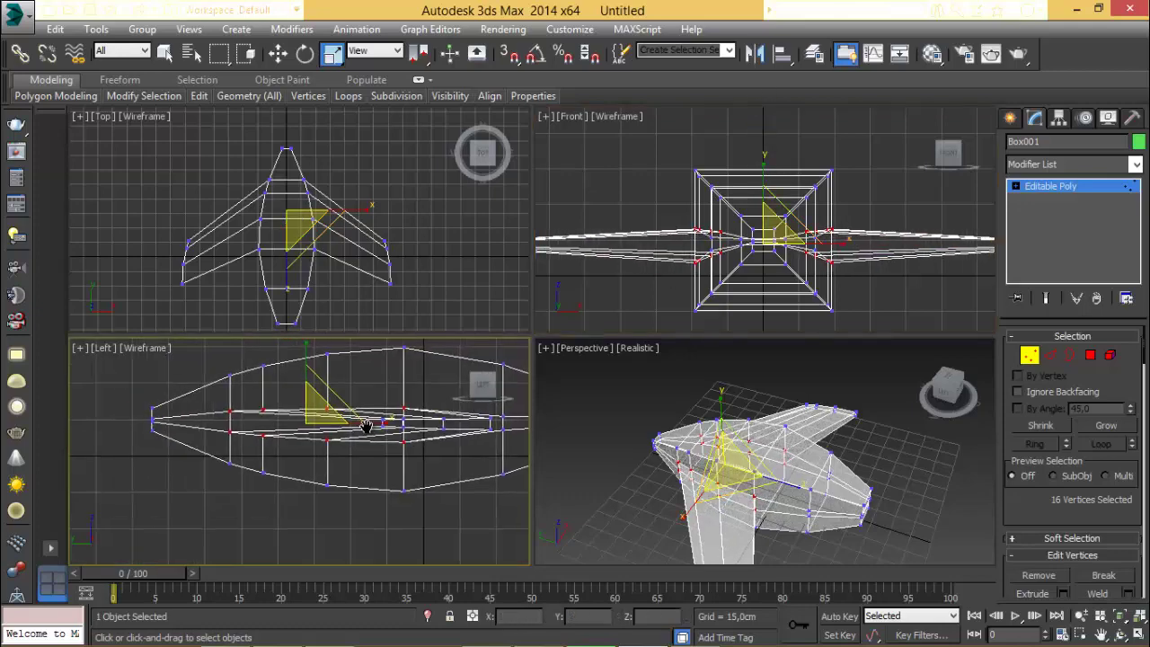
pyautogui.moveTo(373, 426); pyautogui.dragTo(368, 427, button='middle')
pyautogui.moveTo(758, 462)
pyautogui.mouseDown(button='middle')
pyautogui.moveTo(695, 447)
pyautogui.moveTo(760, 457)
pyautogui.moveTo(745, 476)
pyautogui.moveTo(750, 432)
pyautogui.moveTo(753, 456)
pyautogui.mouseUp(button='middle')
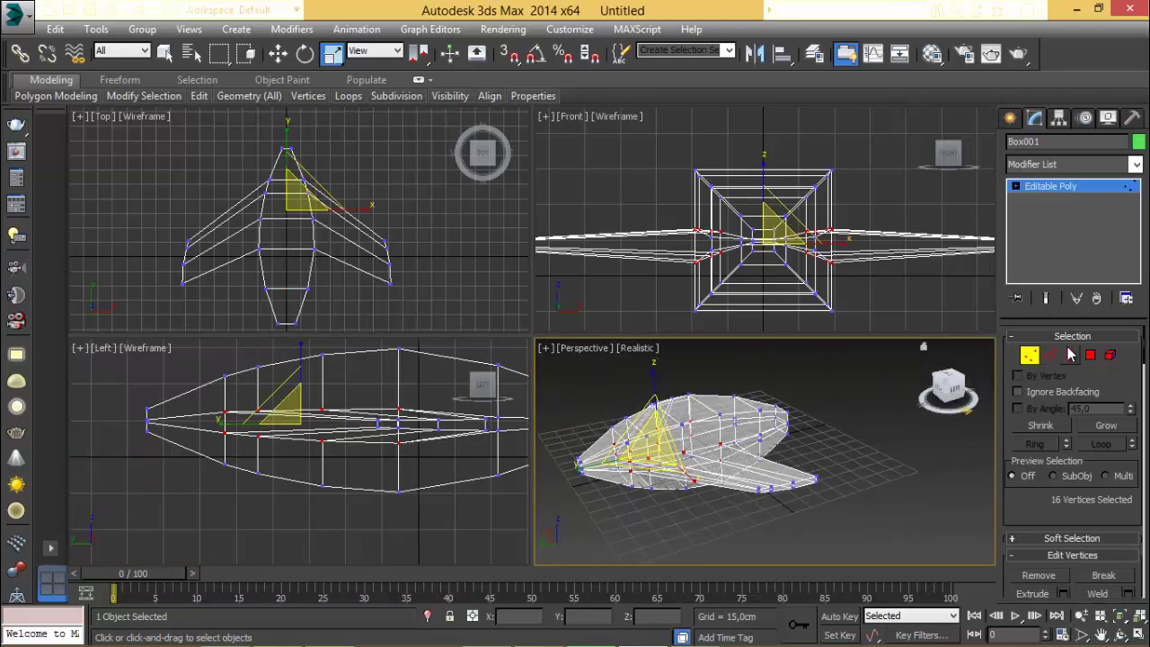
# Select the ring of crosswise edges running along the top and underside of the body from nose to tail.
pyautogui.click(1050, 355)
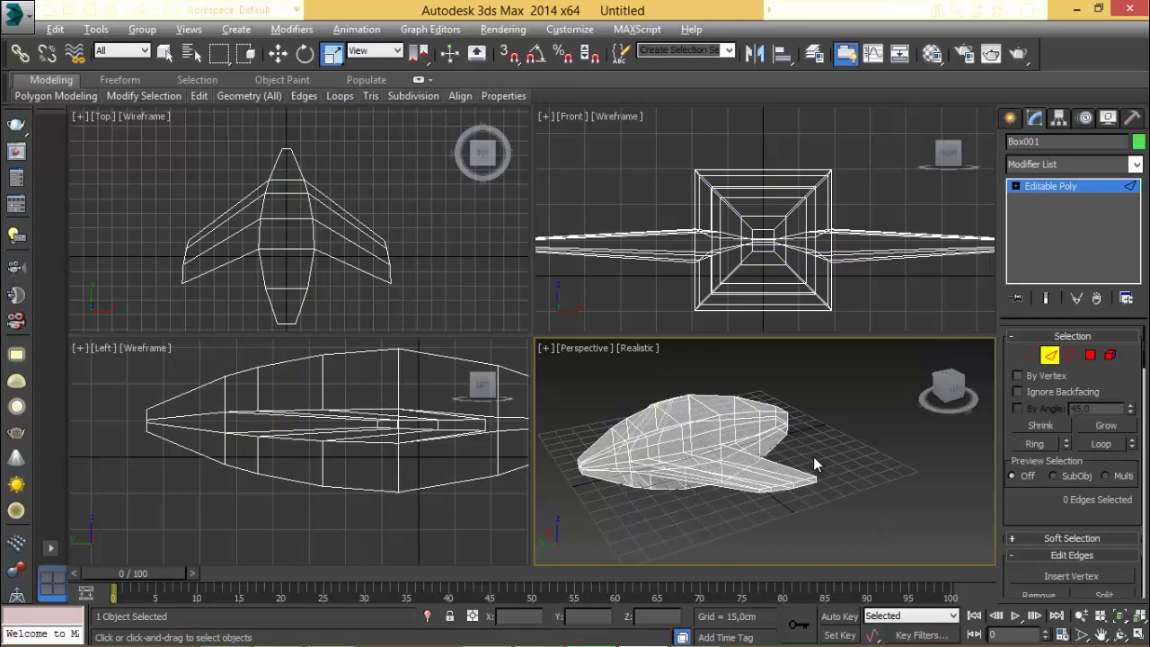
pyautogui.keyDown('alt'); pyautogui.moveTo(814, 457); pyautogui.dragTo(772, 463, button='middle'); pyautogui.keyUp('alt')
pyautogui.moveTo(274, 206); pyautogui.dragTo(281, 195, button='middle')
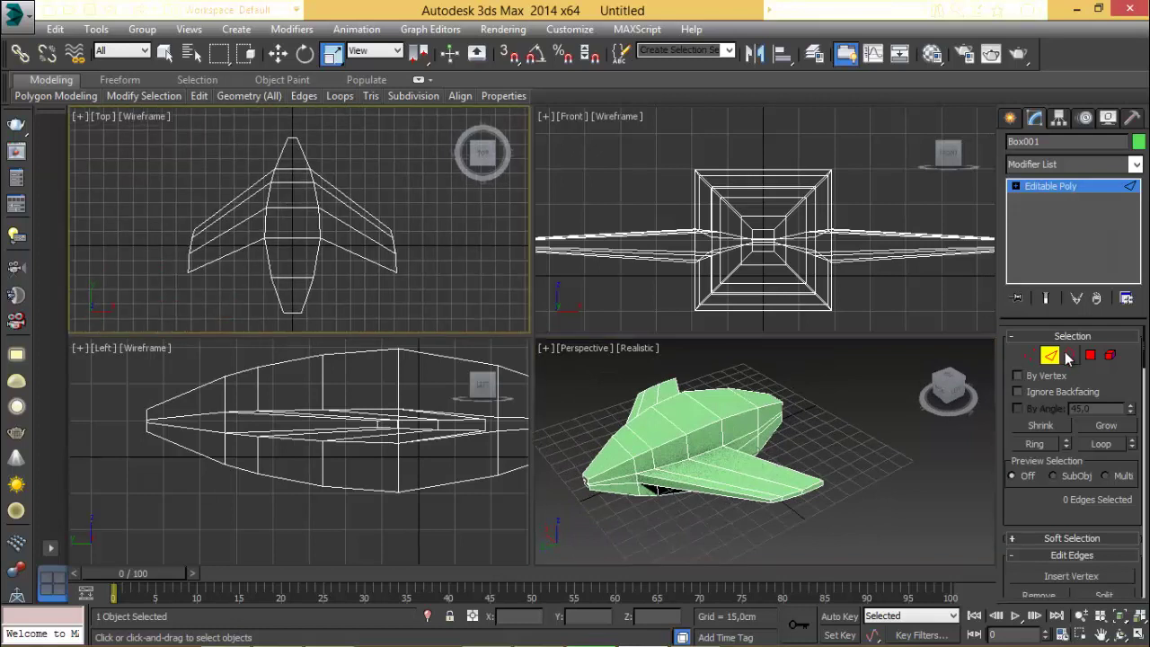
pyautogui.click(292, 167)
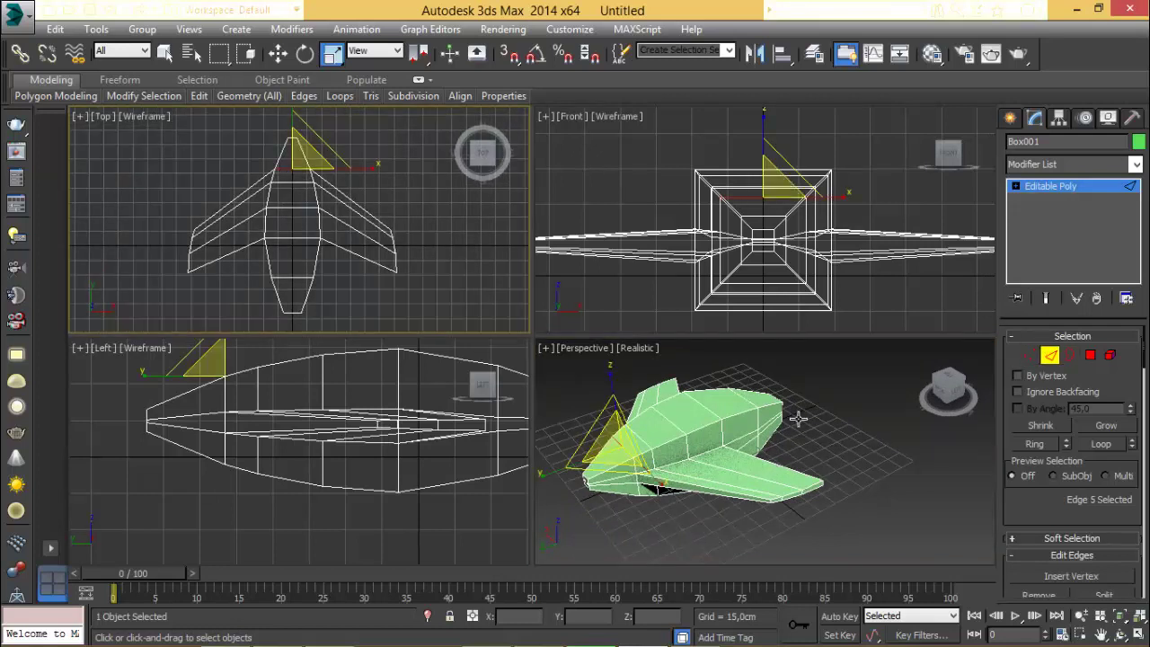
pyautogui.middleClick(693, 412)
pyautogui.press('w')
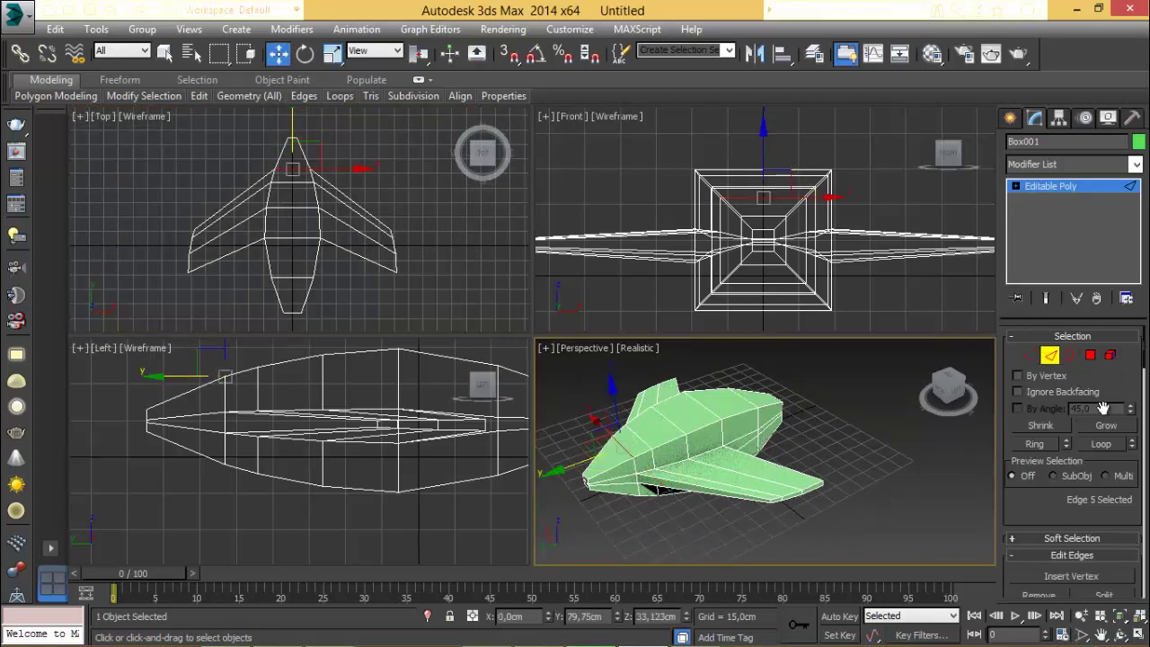
pyautogui.click(1103, 445)
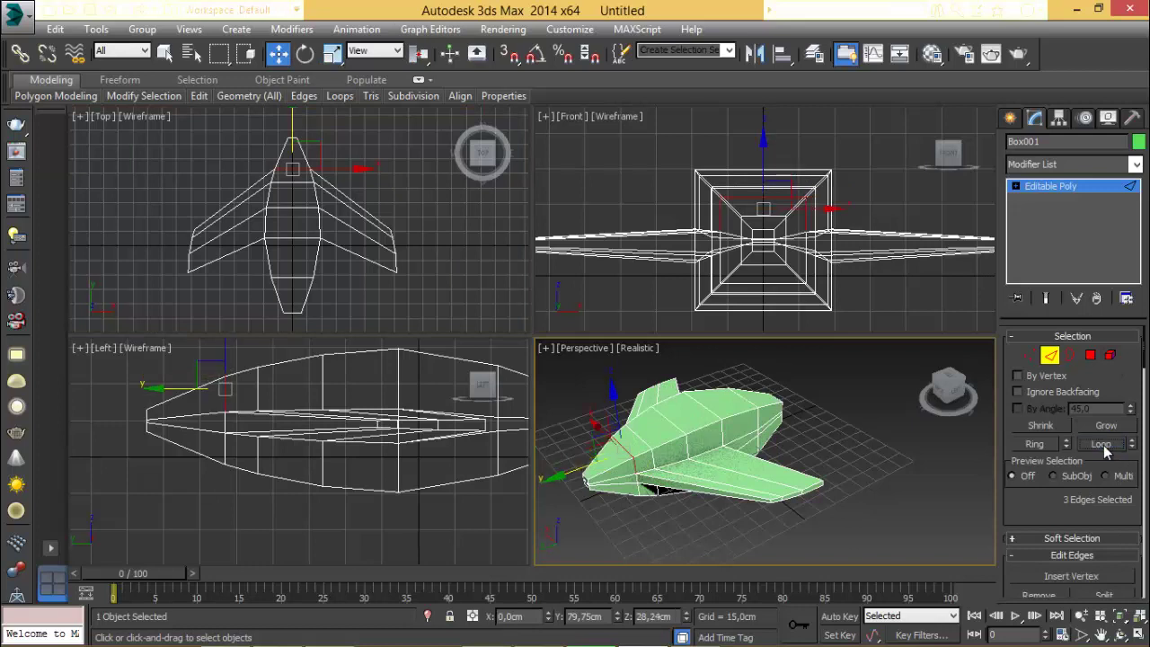
pyautogui.click(1020, 447)
# Connect the selected crosswise edges with 2 segments, Pinch -26 and Slide 0.
pyautogui.rightClick(673, 404)
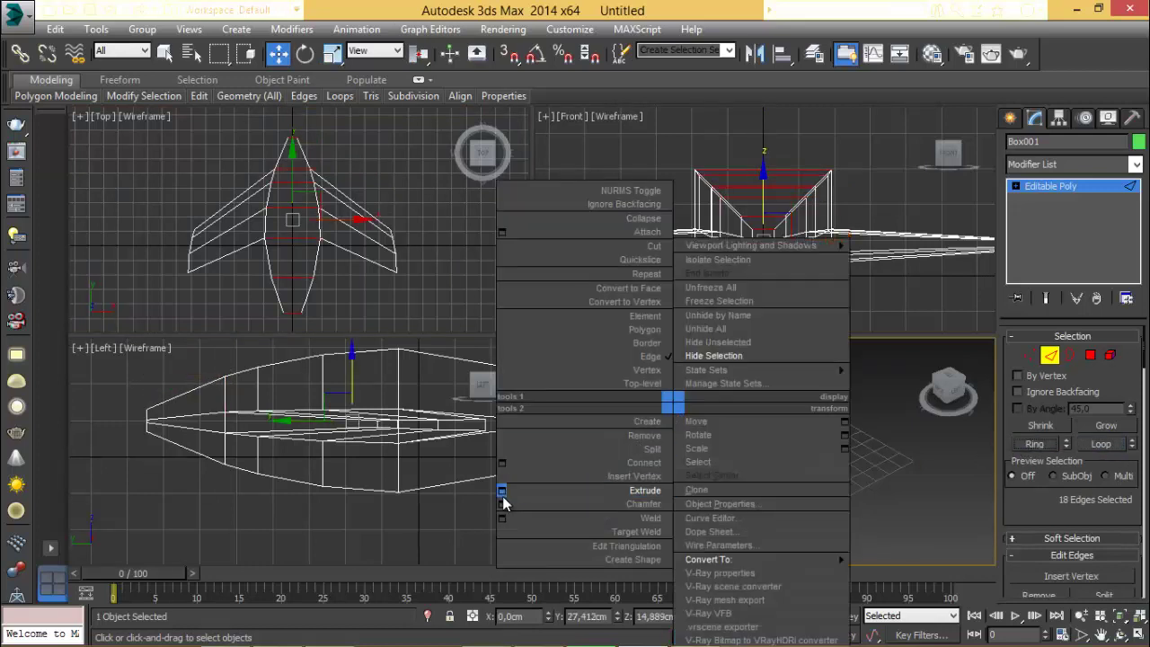
pyautogui.click(501, 462)
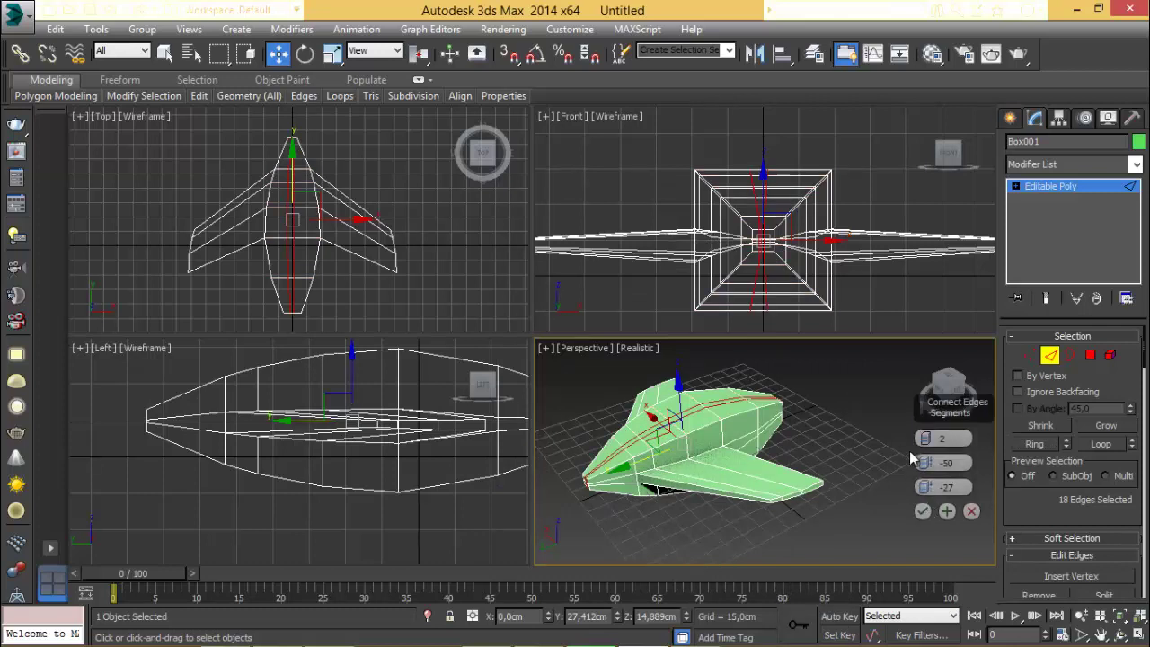
pyautogui.rightClick(926, 466)
pyautogui.rightClick(925, 489)
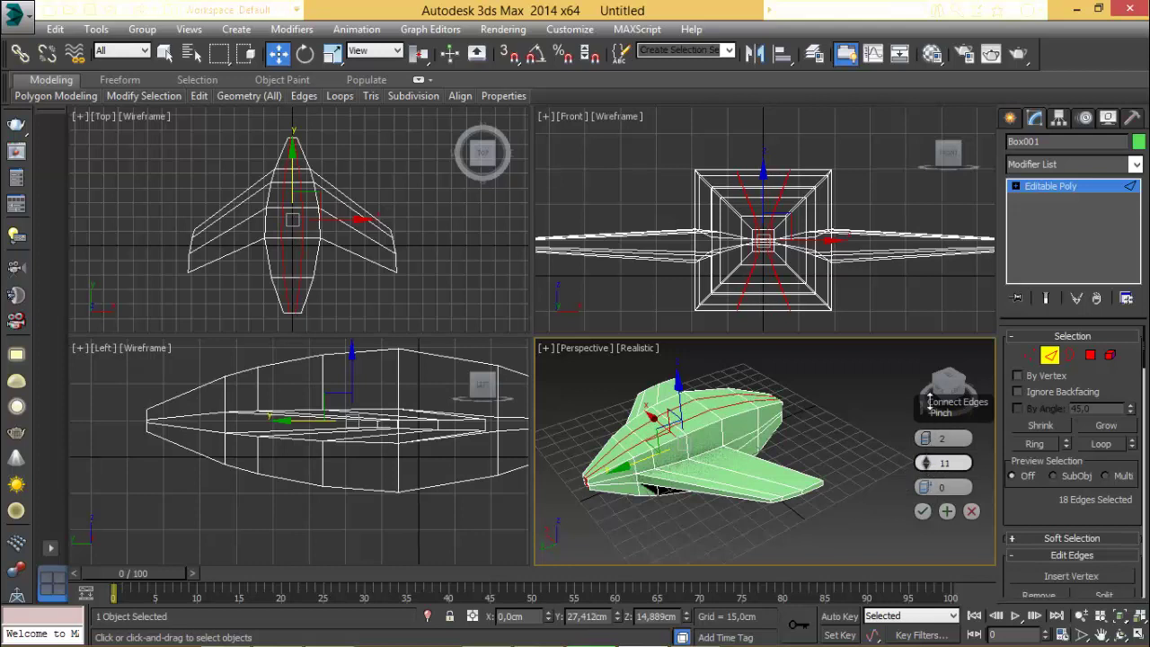
pyautogui.moveTo(930, 403); pyautogui.dragTo(914, 535)
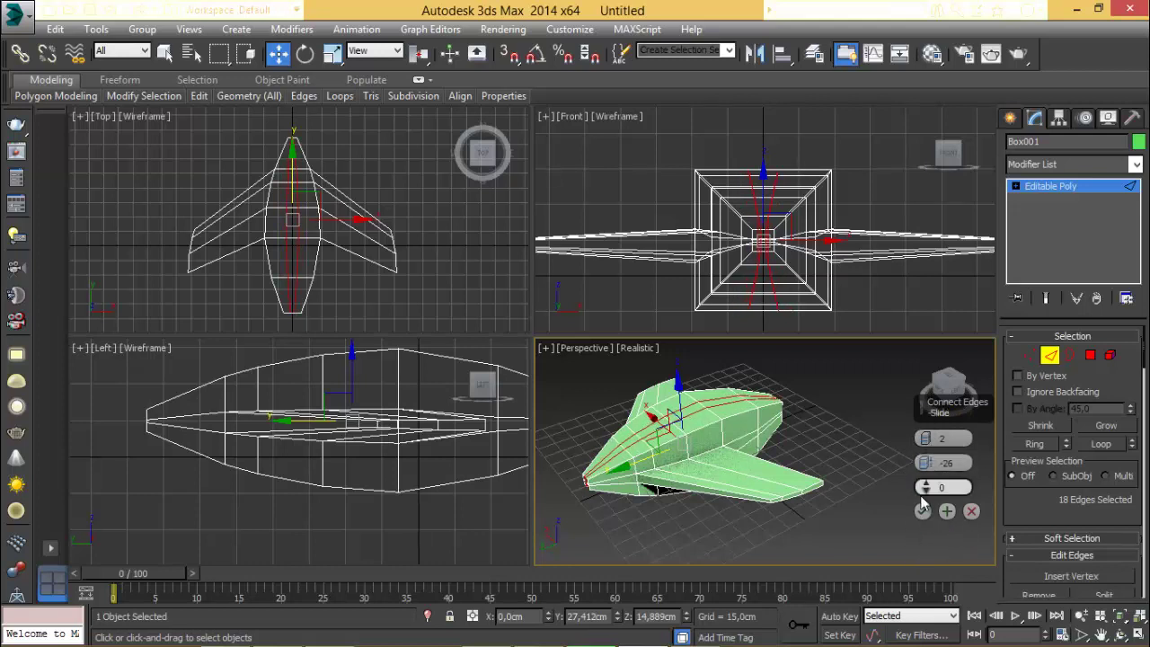
pyautogui.click(923, 510)
# Scale the new lengthwise edges outward vertically to round the body's top and underside, and rescale them slightly across the width.
pyautogui.moveTo(820, 281); pyautogui.dragTo(800, 262, button='middle')
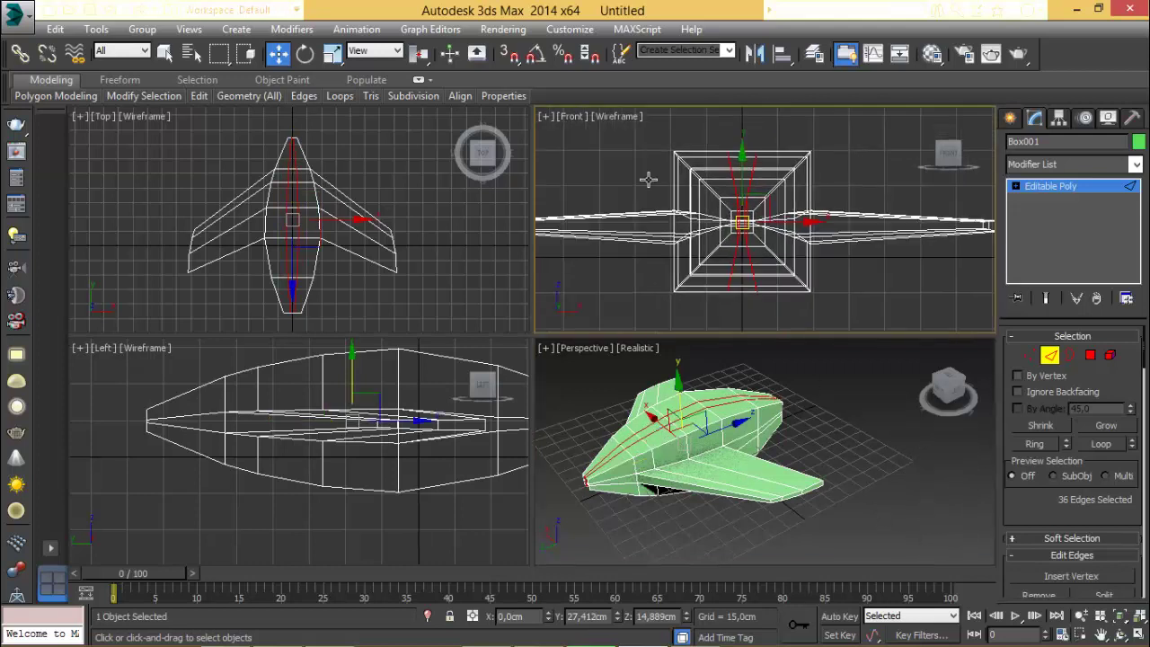
pyautogui.click(332, 53)
pyautogui.moveTo(760, 160); pyautogui.dragTo(753, 141)
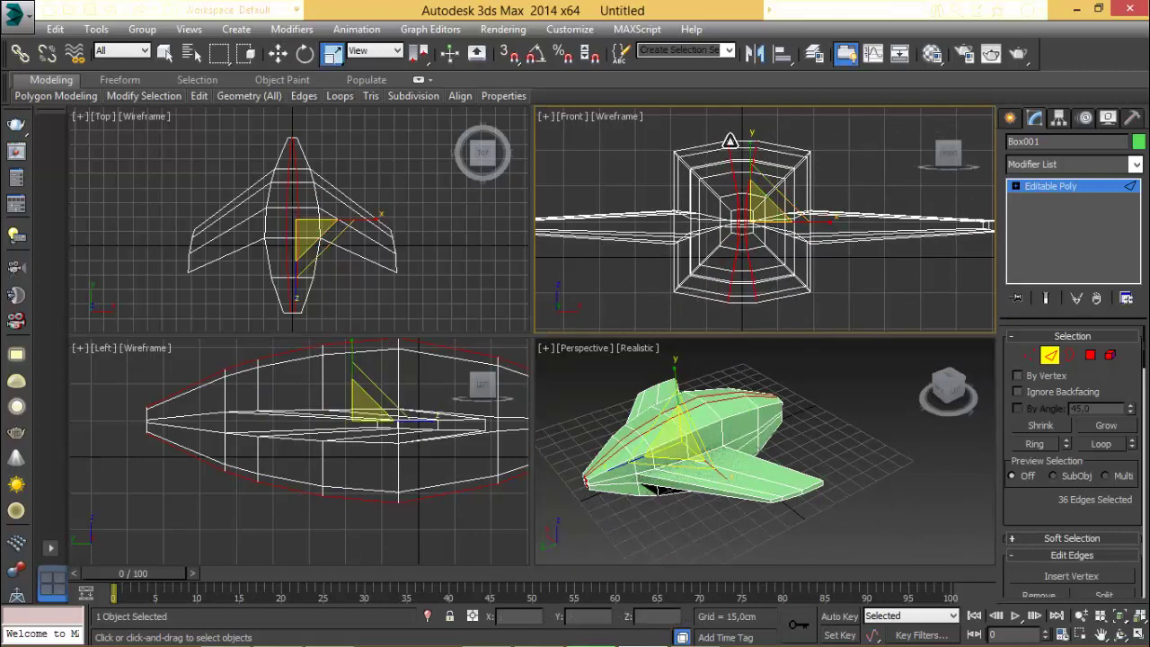
pyautogui.rightClick(363, 216)
pyautogui.moveTo(365, 220); pyautogui.dragTo(366, 184)
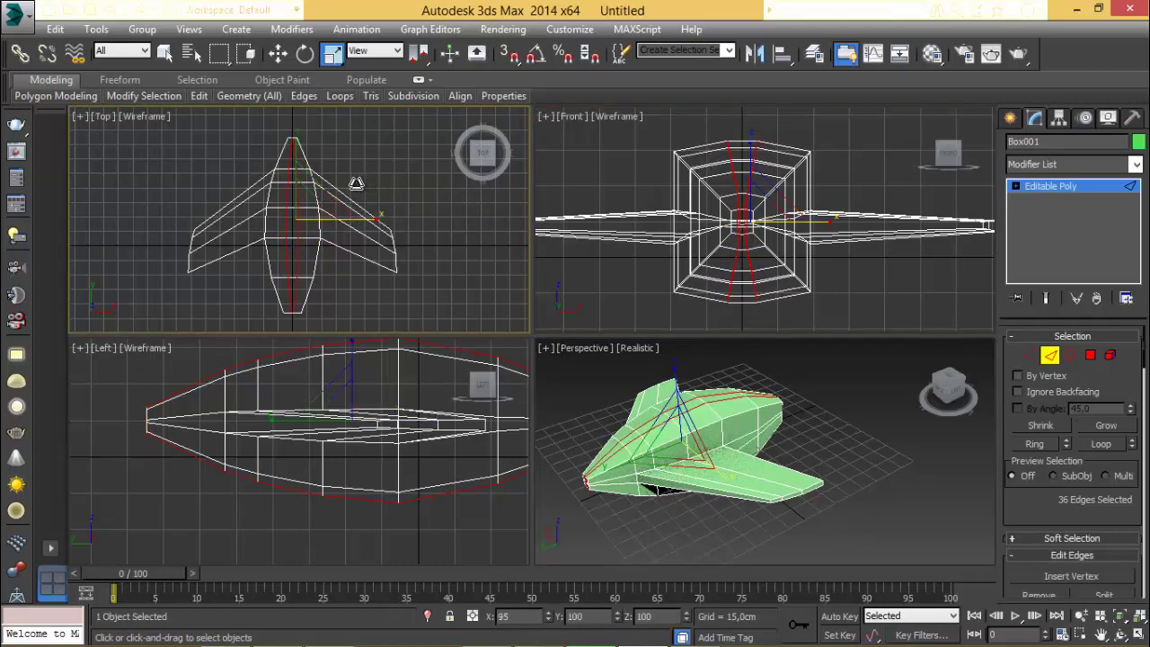
pyautogui.moveTo(355, 183); pyautogui.dragTo(356, 184)
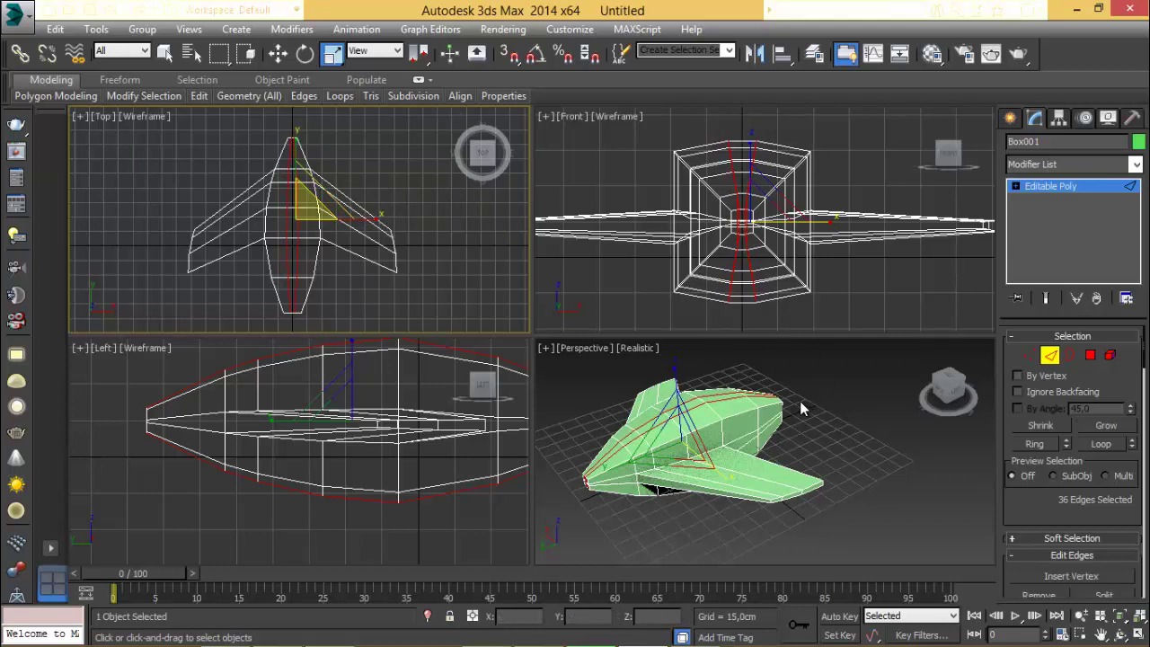
# Select the two narrow center polygons on top of the body between the widest section and the tail end.
pyautogui.click(1090, 356)
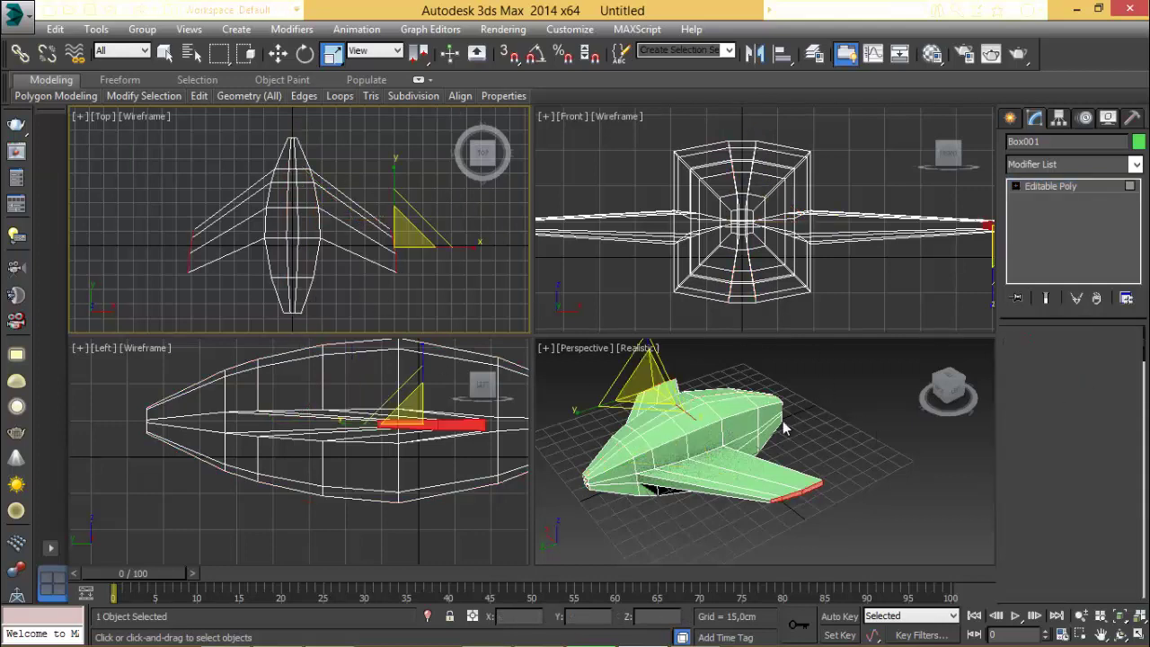
pyautogui.click(784, 429)
pyautogui.click(725, 397)
pyautogui.keyDown('ctrl'); pyautogui.click(766, 401); pyautogui.keyUp('ctrl')
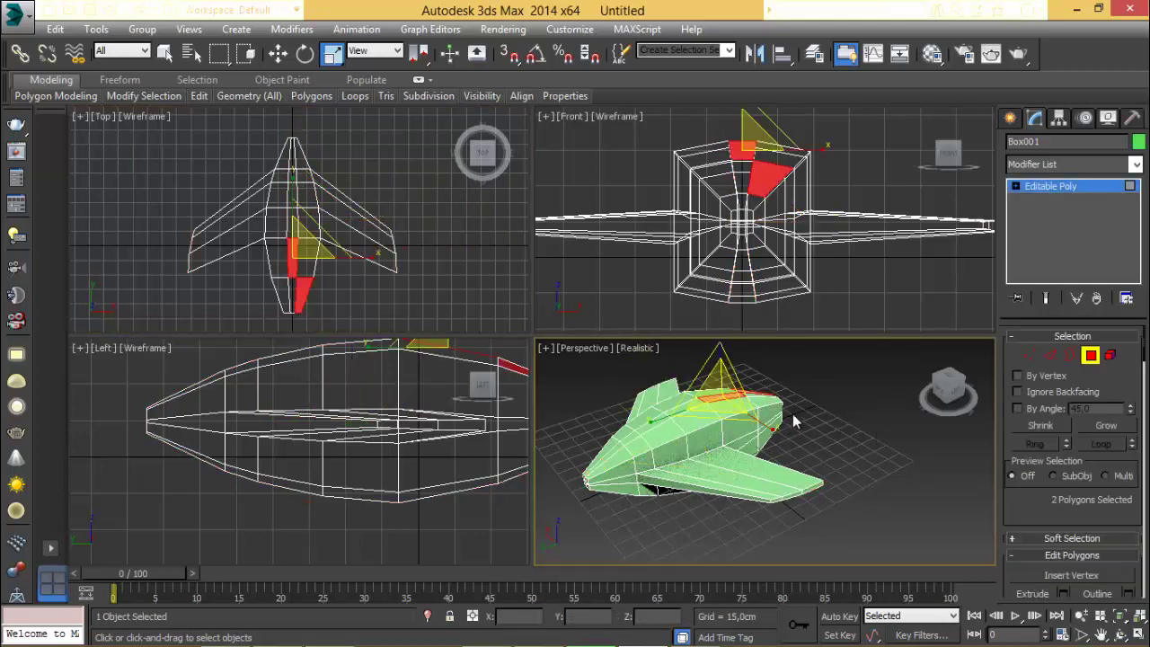
pyautogui.keyDown('alt'); pyautogui.moveTo(791, 414); pyautogui.dragTo(737, 452, button='middle'); pyautogui.keyUp('alt')
pyautogui.click(770, 381)
pyautogui.click(759, 396)
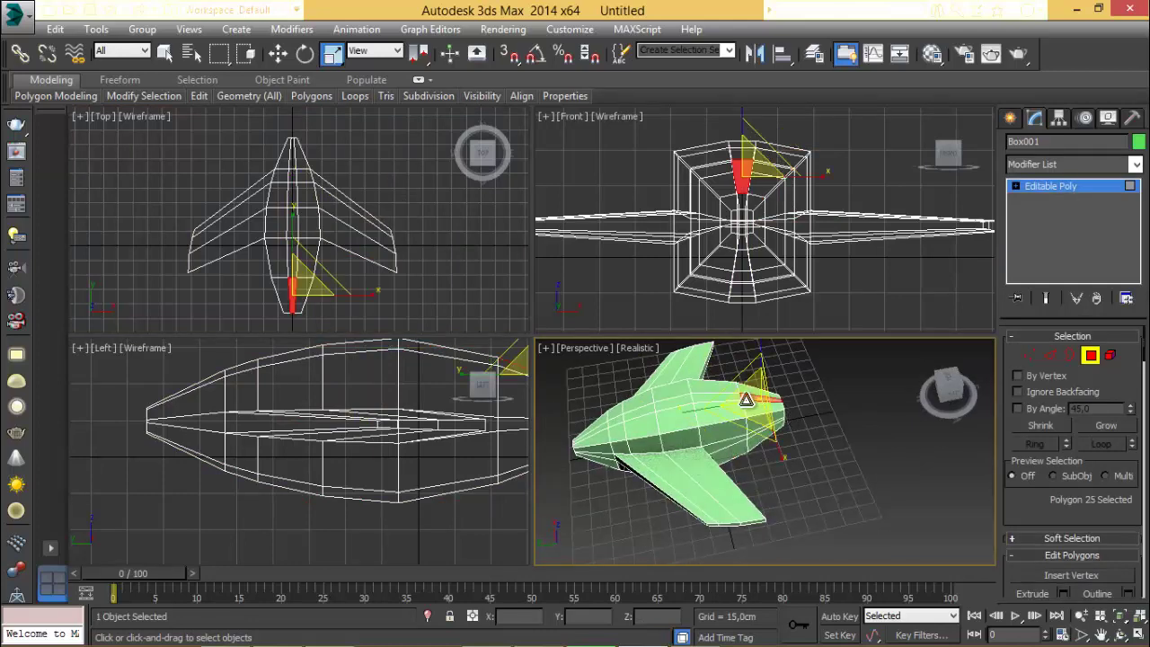
pyautogui.keyDown('ctrl'); pyautogui.click(746, 399); pyautogui.keyUp('ctrl')
# Extrude the two selected rear top polygons upward by 10,401 cm to start a vertical tail fin.
pyautogui.press('w')
pyautogui.scroll(-2, 414, 398)
pyautogui.moveTo(401, 409); pyautogui.dragTo(350, 451, button='middle')
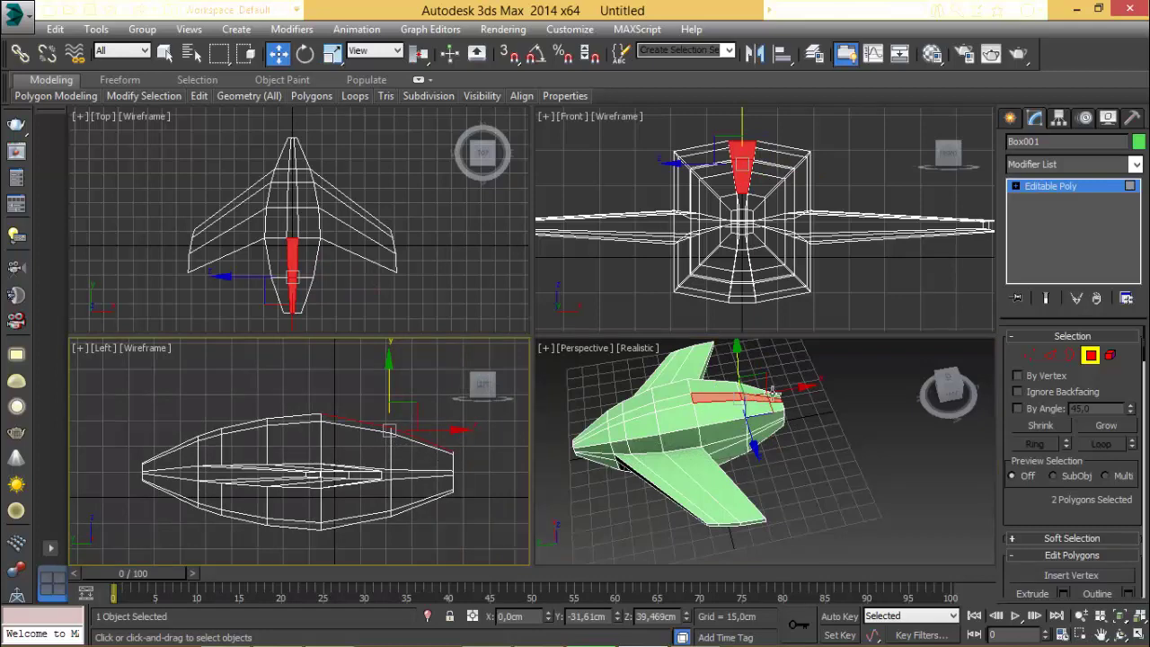
pyautogui.rightClick(729, 393)
pyautogui.rightClick(725, 387)
pyautogui.click(549, 435)
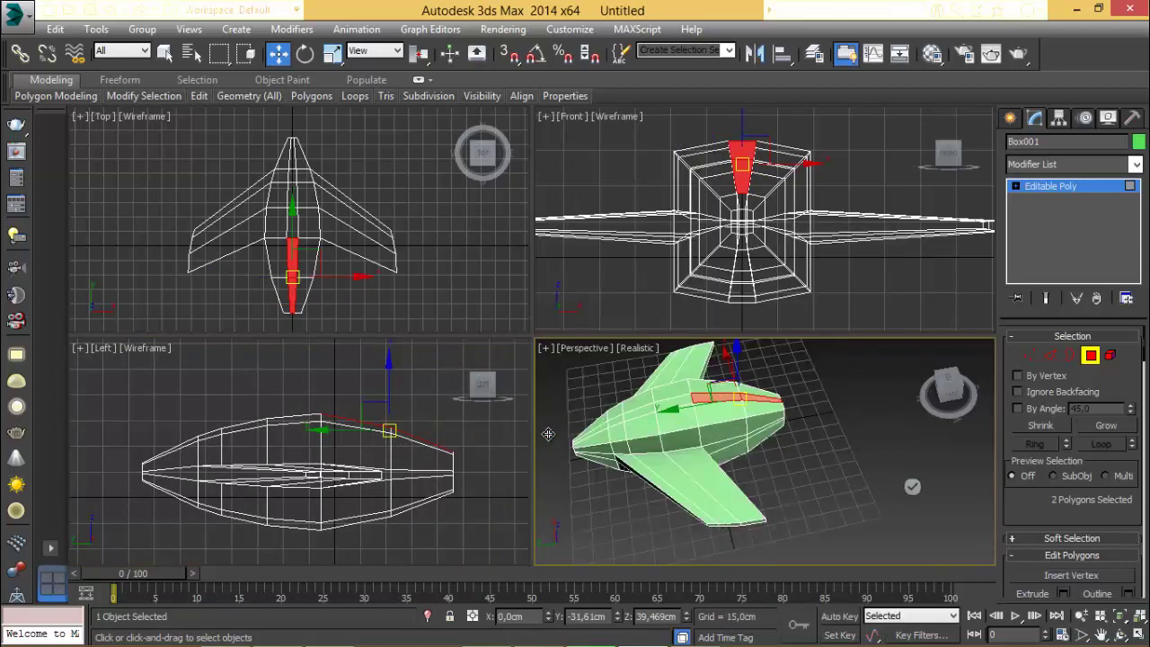
pyautogui.moveTo(416, 427); pyautogui.dragTo(352, 483, button='middle')
pyautogui.moveTo(450, 464); pyautogui.dragTo(442, 530)
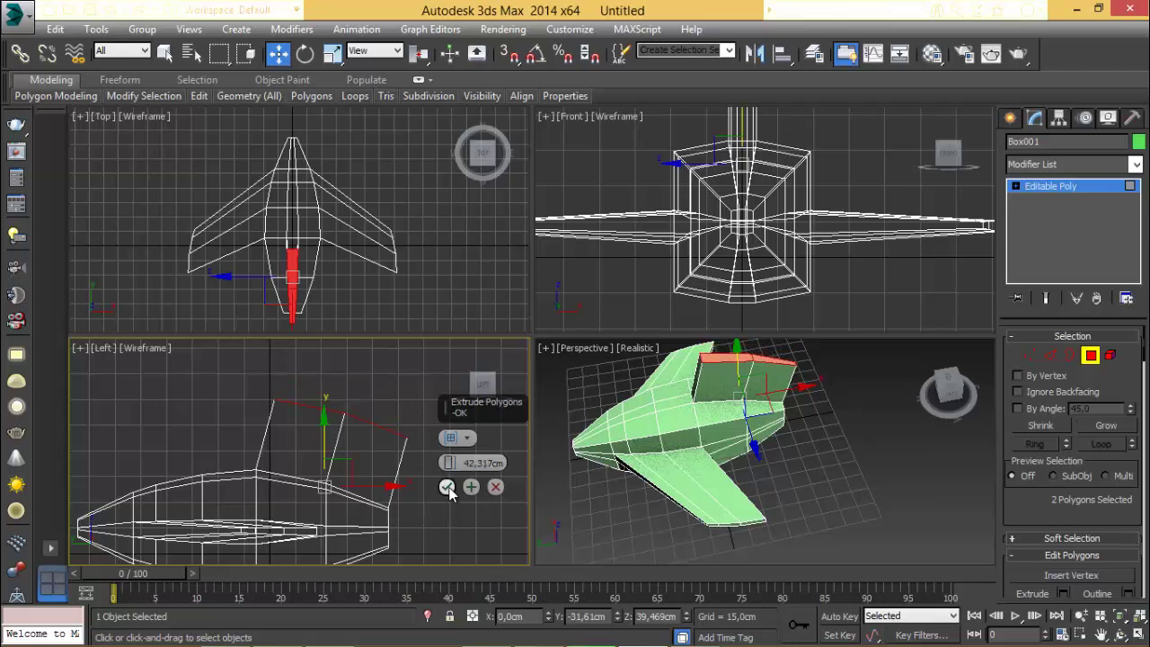
pyautogui.moveTo(449, 462); pyautogui.dragTo(458, 529)
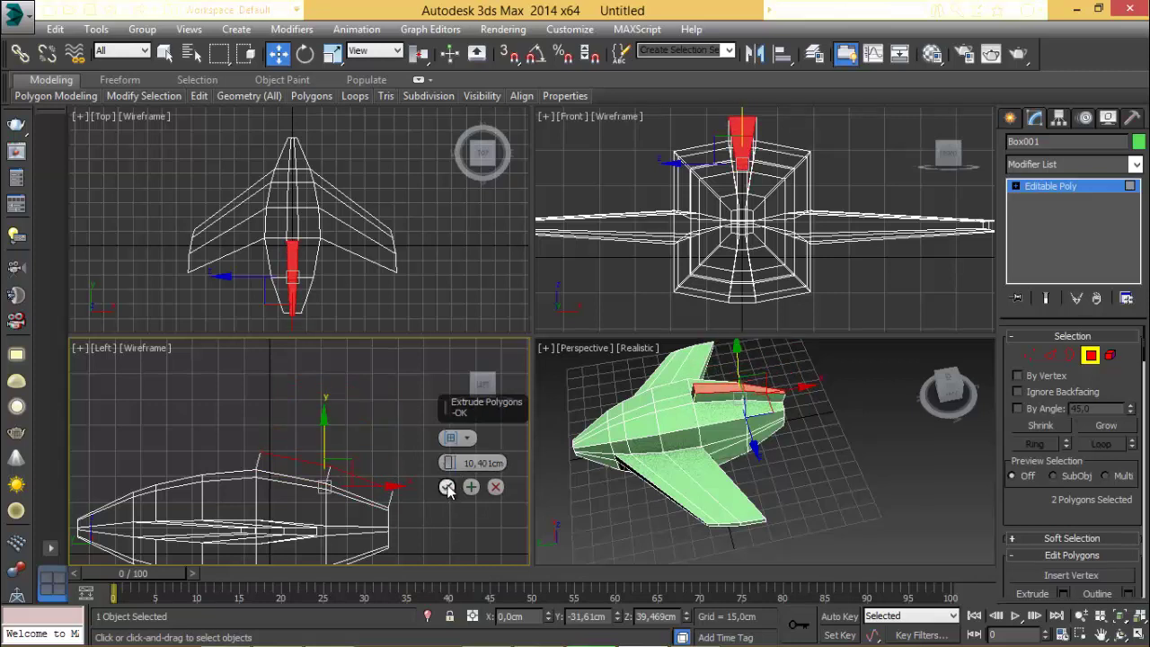
pyautogui.click(447, 487)
# Scale the extruded fin's top polygons down along the body's length to shorten them.
pyautogui.click(332, 53)
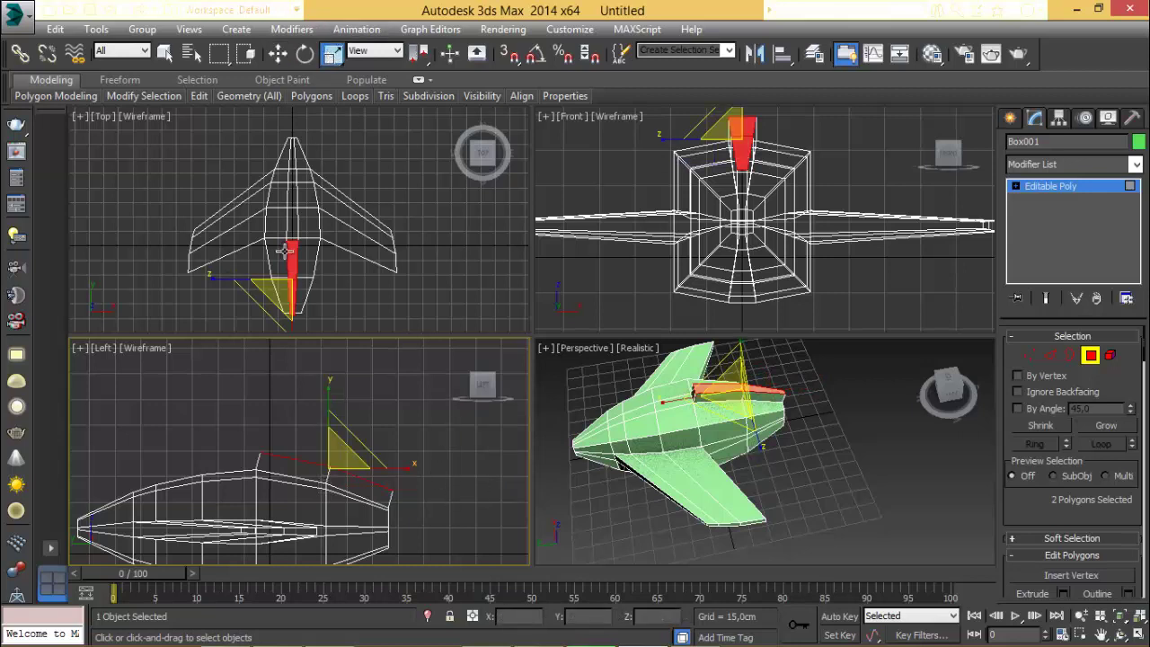
pyautogui.click(288, 222)
pyautogui.moveTo(288, 222); pyautogui.dragTo(293, 208)
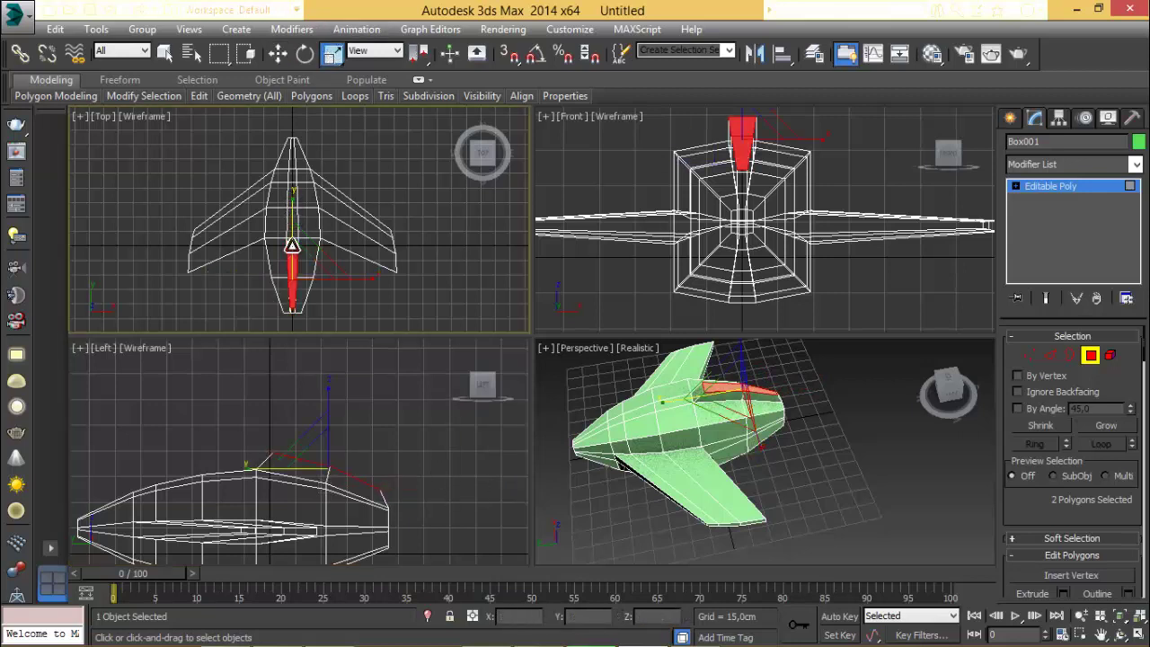
# Extrude the fin's two selected top polygons upward by 40,353 cm.
pyautogui.moveTo(381, 282); pyautogui.dragTo(343, 273)
pyautogui.scroll(5, 328, 463)
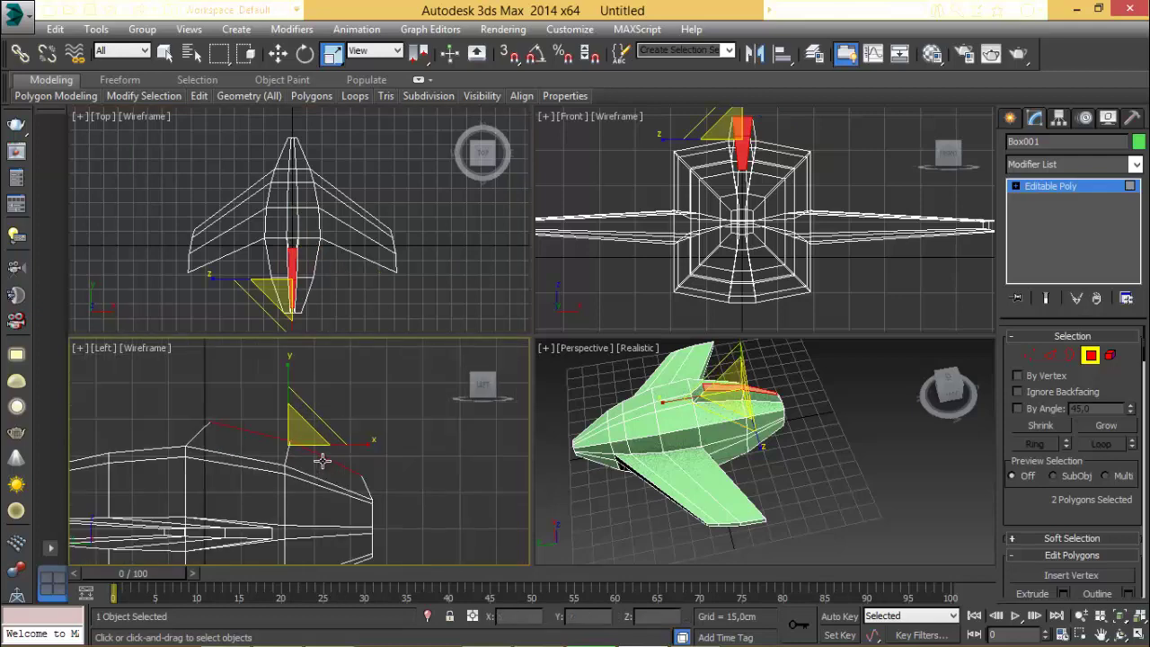
pyautogui.scroll(6, 343, 290)
pyautogui.moveTo(306, 208); pyautogui.dragTo(289, 228, button='middle')
pyautogui.scroll(-3, 340, 260)
pyautogui.scroll(-3, 332, 451)
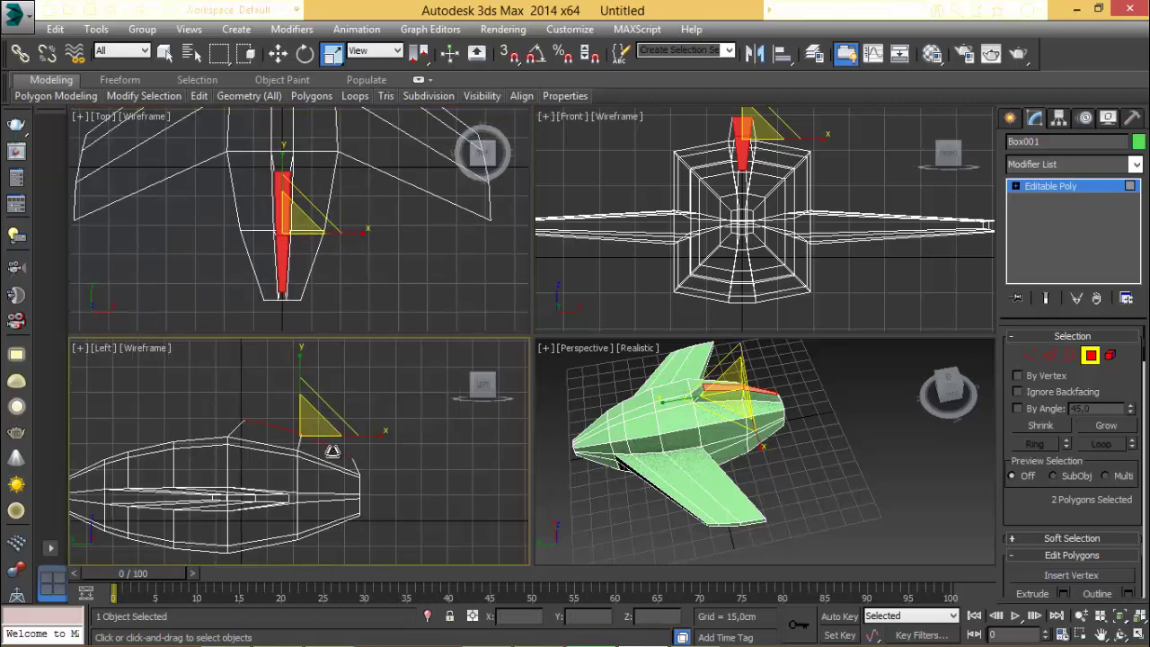
pyautogui.middleClick(763, 383)
pyautogui.keyDown('alt'); pyautogui.moveTo(762, 411); pyautogui.dragTo(712, 458, button='middle'); pyautogui.keyUp('alt')
pyautogui.moveTo(712, 459); pyautogui.dragTo(741, 470, button='middle')
pyautogui.press('w')
pyautogui.click(302, 439)
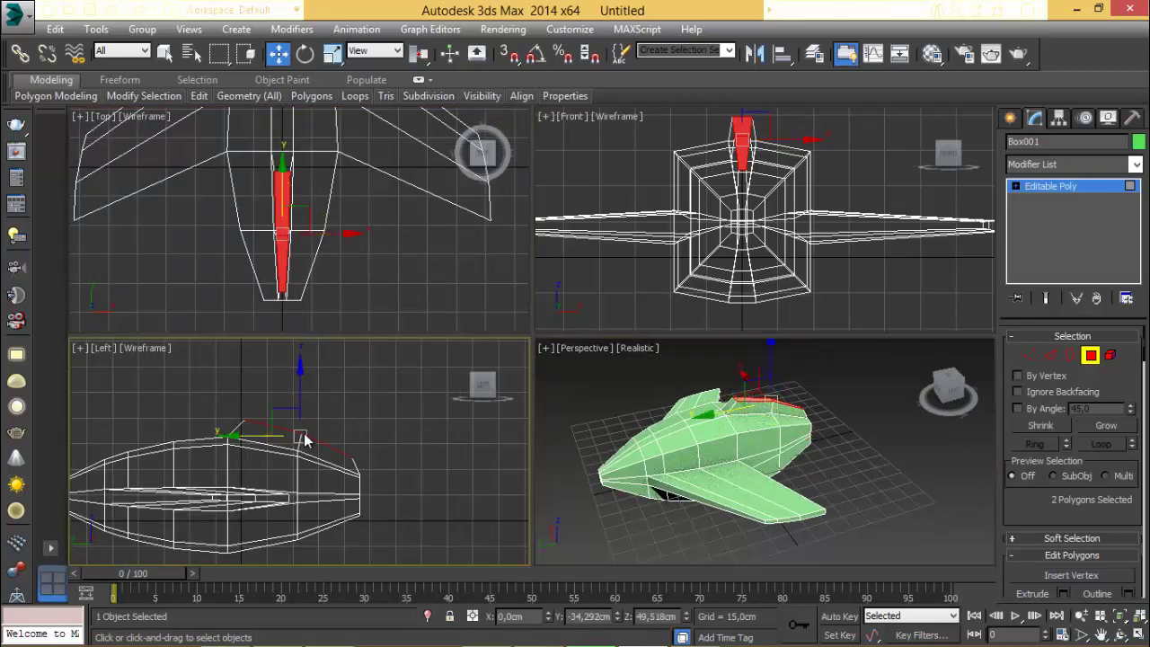
pyautogui.rightClick(301, 437)
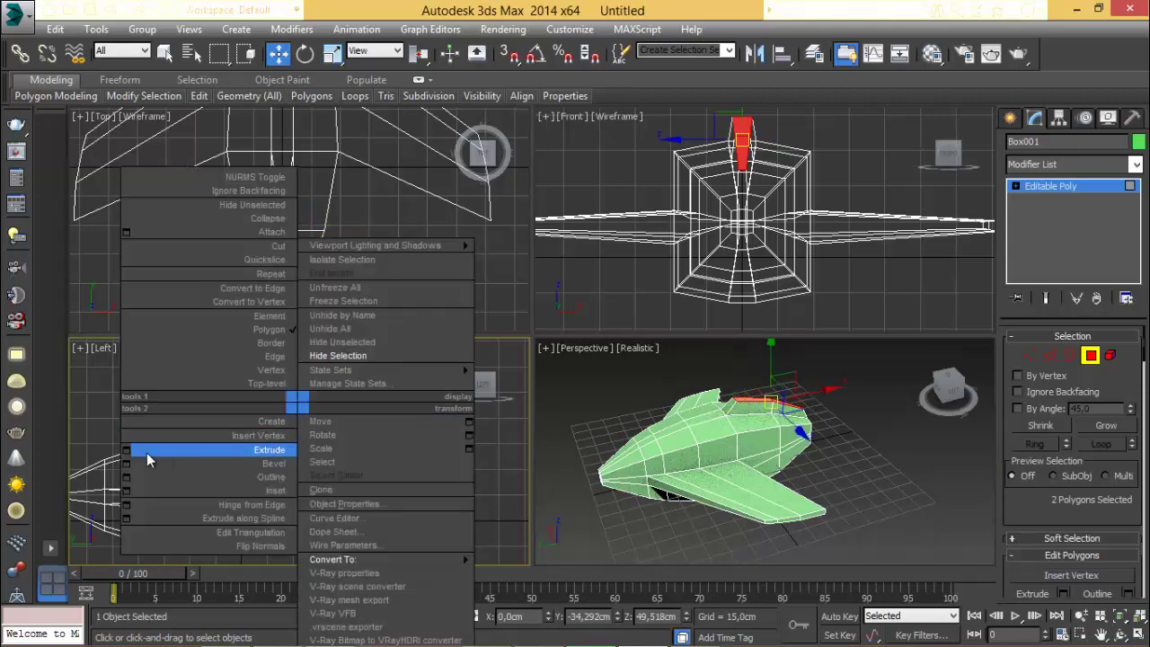
pyautogui.click(291, 438)
pyautogui.moveTo(449, 462); pyautogui.dragTo(449, 410)
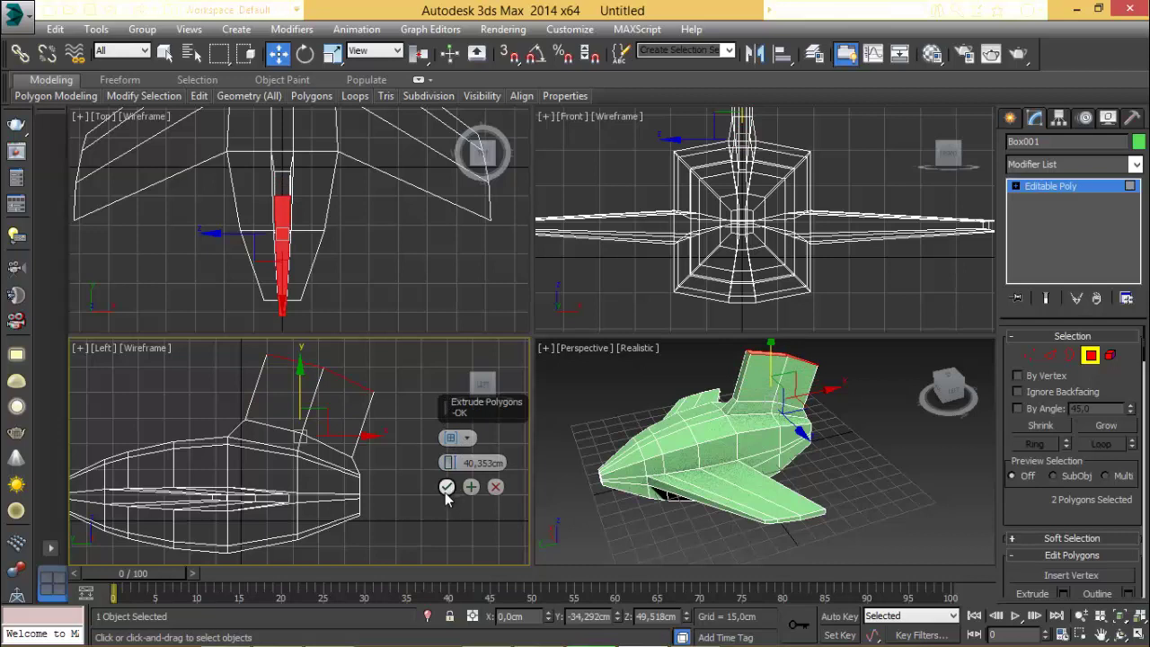
pyautogui.moveTo(210, 449); pyautogui.dragTo(272, 434, button='middle')
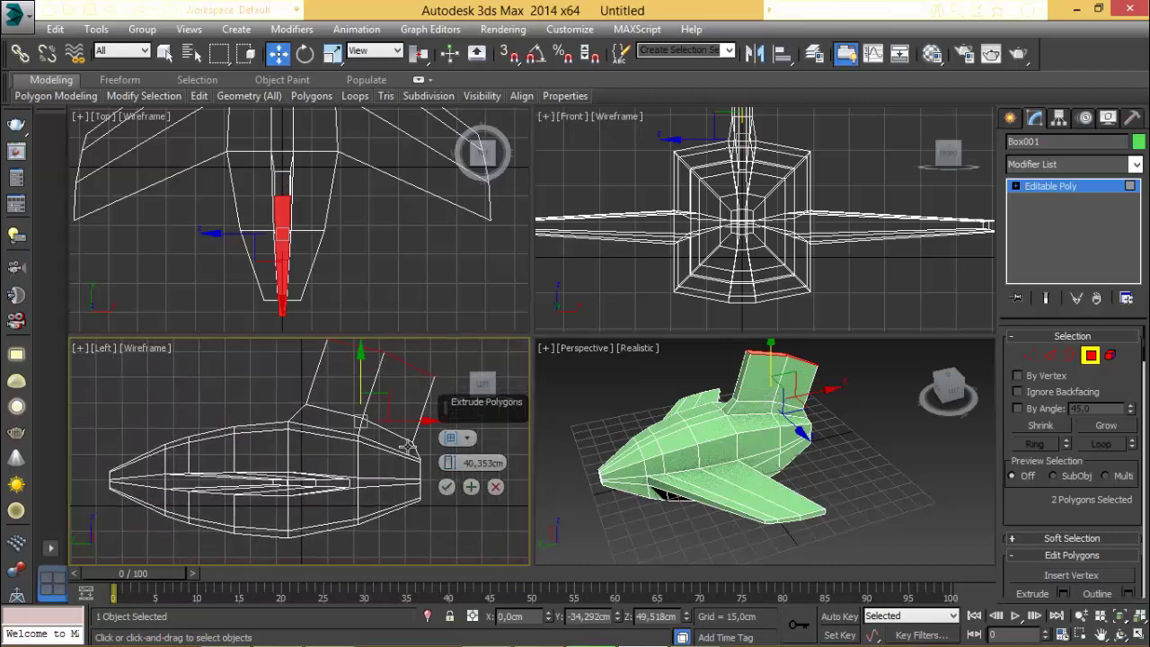
pyautogui.click(446, 487)
# Scale the fin's top polygons down to about 72% along the body's length to taper the fin.
pyautogui.click(333, 53)
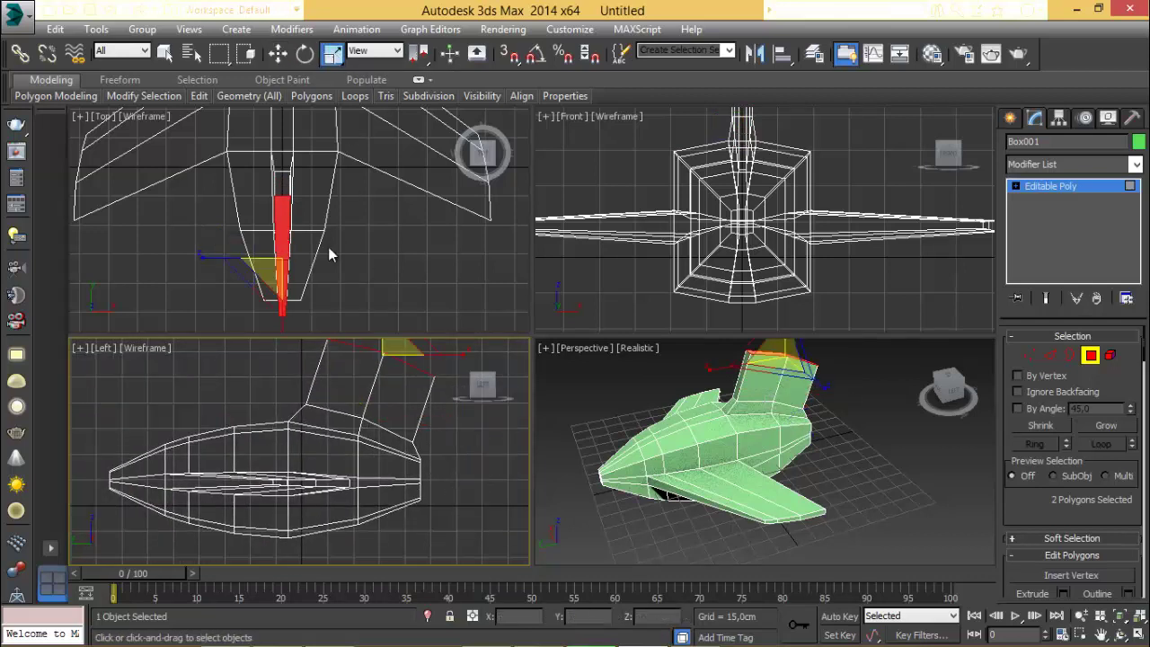
pyautogui.click(289, 251)
pyautogui.moveTo(290, 250); pyautogui.dragTo(292, 286)
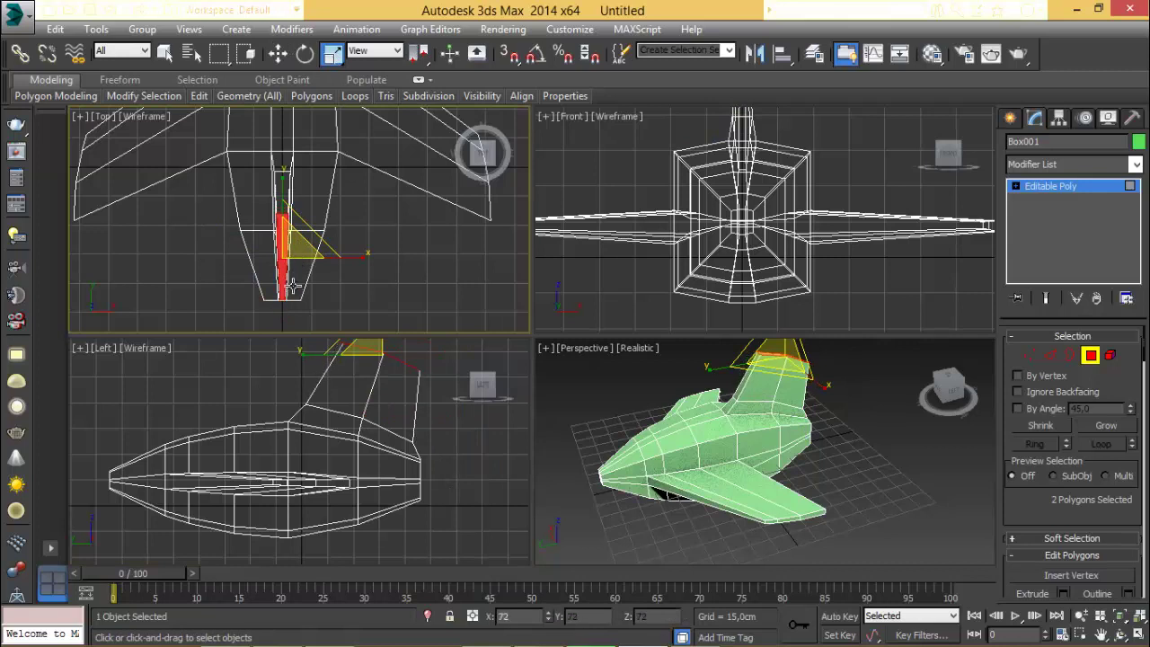
# Move the fin's top polygons rearward and lower them to about Y -73,384 cm and Z 72,554 cm, sweeping the fin back.
pyautogui.click(279, 56)
pyautogui.scroll(2, 372, 449)
pyautogui.scroll(2, 368, 396)
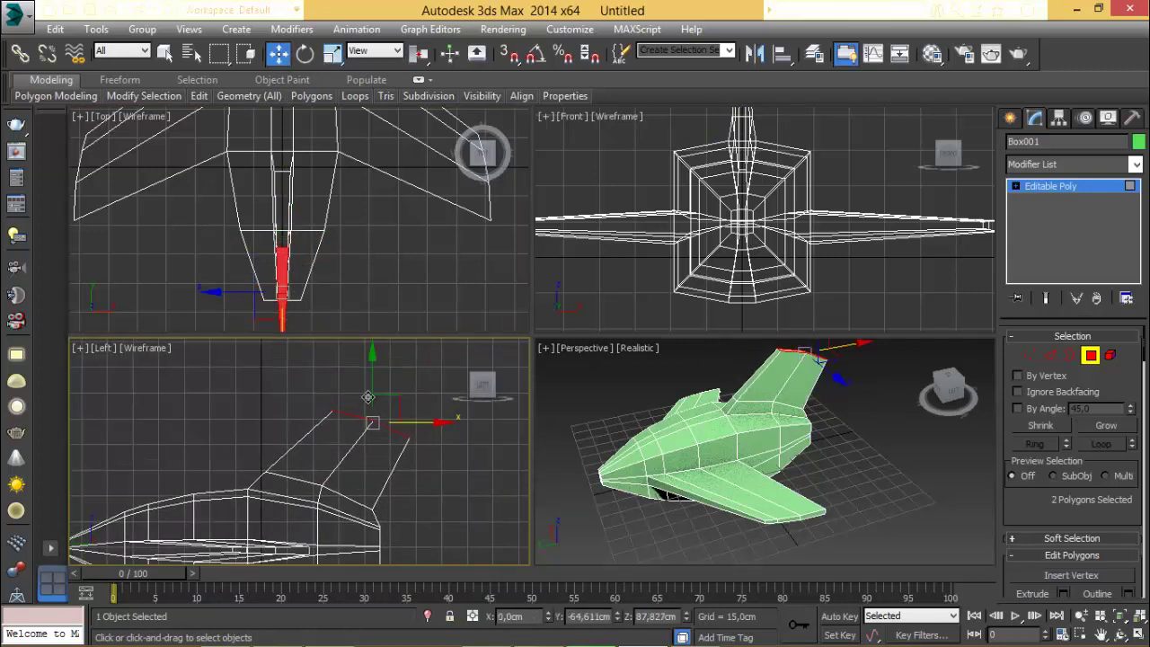
pyautogui.moveTo(367, 397); pyautogui.dragTo(375, 403)
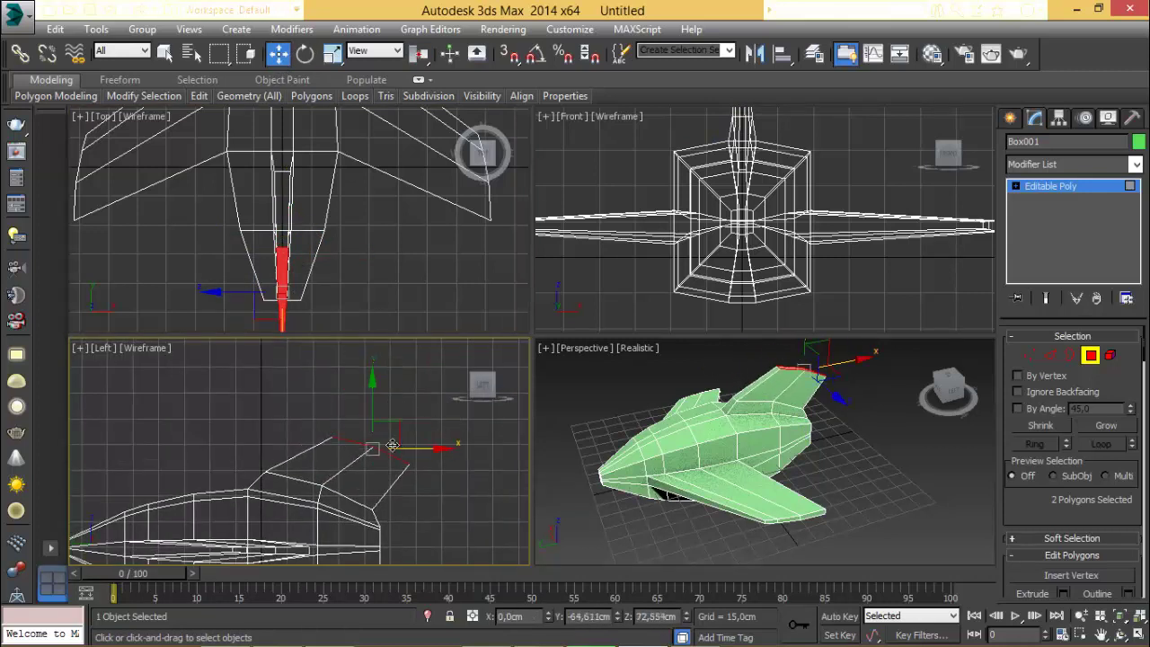
pyautogui.moveTo(414, 449); pyautogui.dragTo(443, 447)
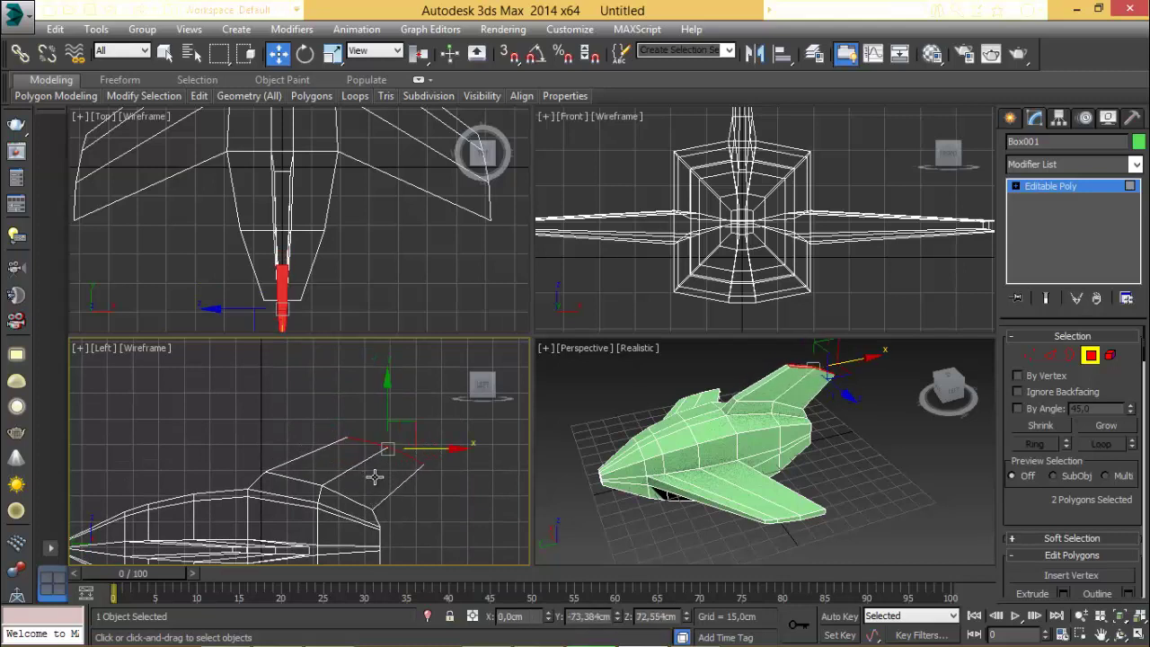
# Lower the fin's front base vertices to about Z 54,697 cm and raise its front top vertices to about Z 82,313 cm.
pyautogui.press('1')
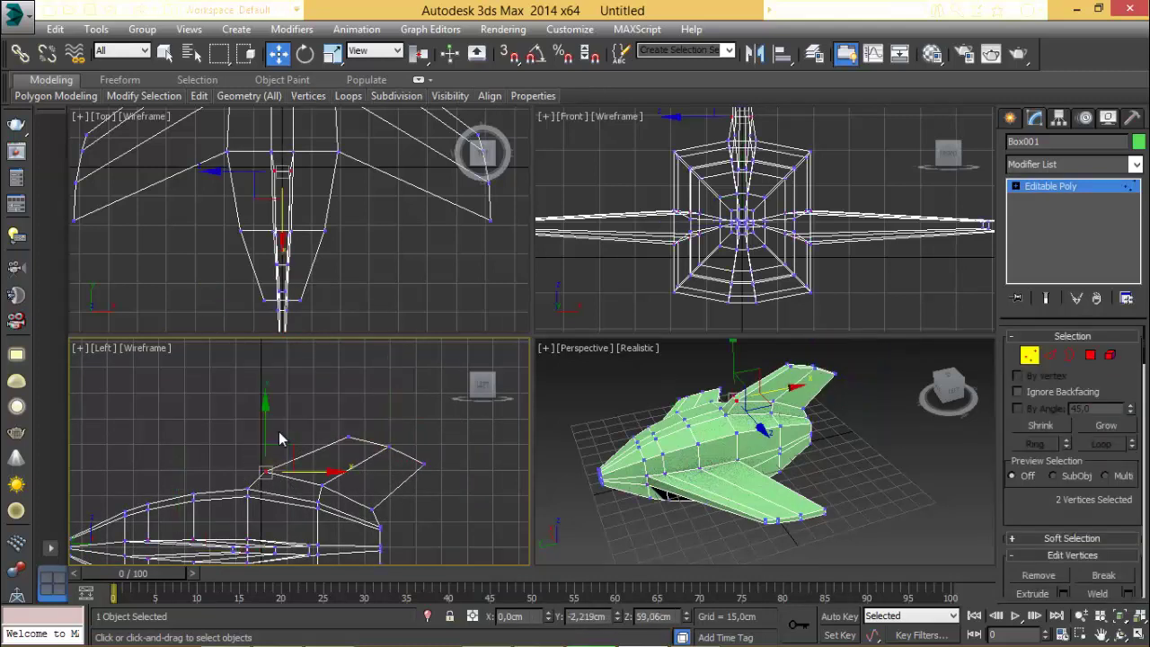
pyautogui.moveTo(263, 434); pyautogui.dragTo(265, 441)
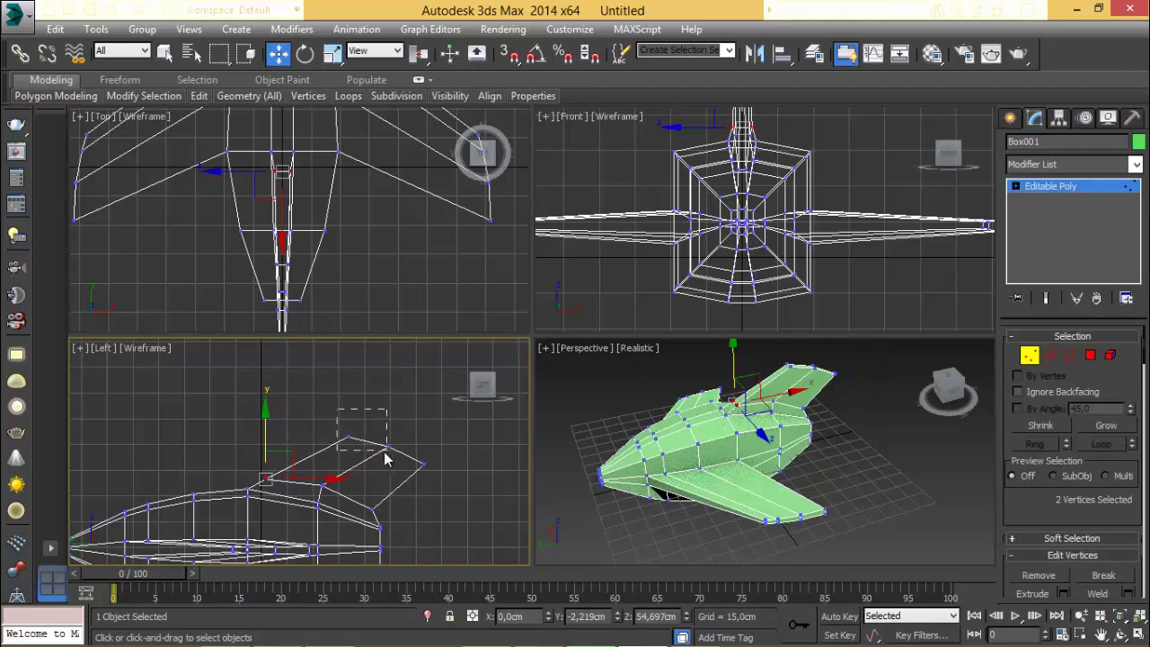
pyautogui.moveTo(385, 459); pyautogui.dragTo(386, 452)
pyautogui.moveTo(349, 395); pyautogui.dragTo(365, 399)
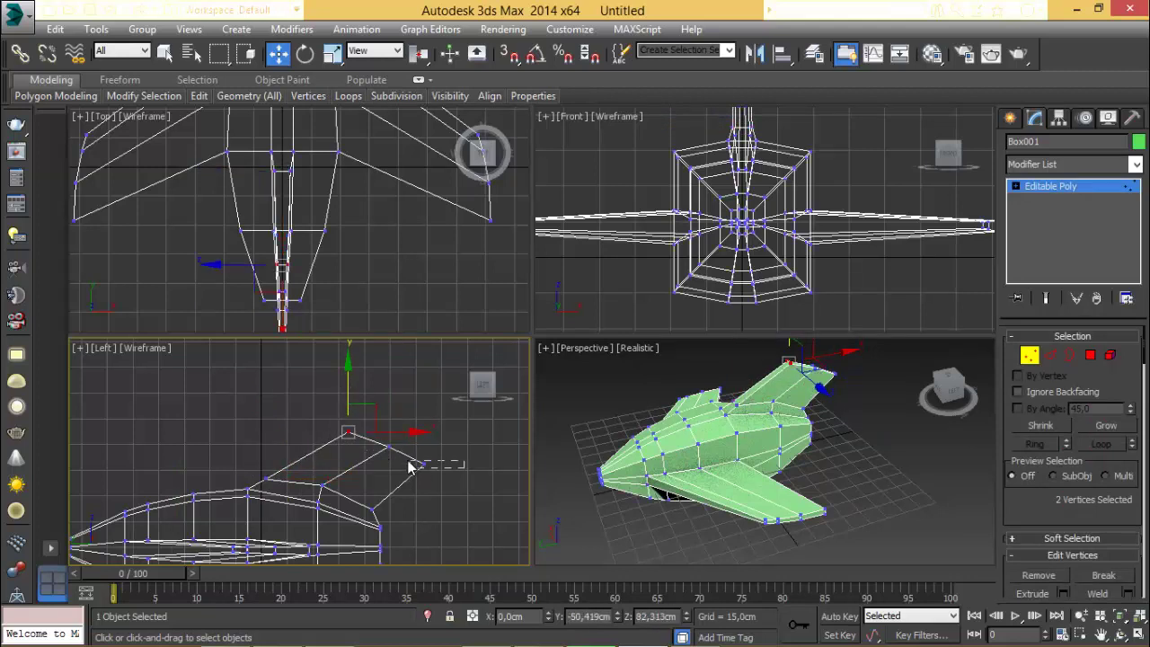
# Select all six vertices along the fin's top edge for flattening.
pyautogui.moveTo(408, 466); pyautogui.dragTo(310, 407)
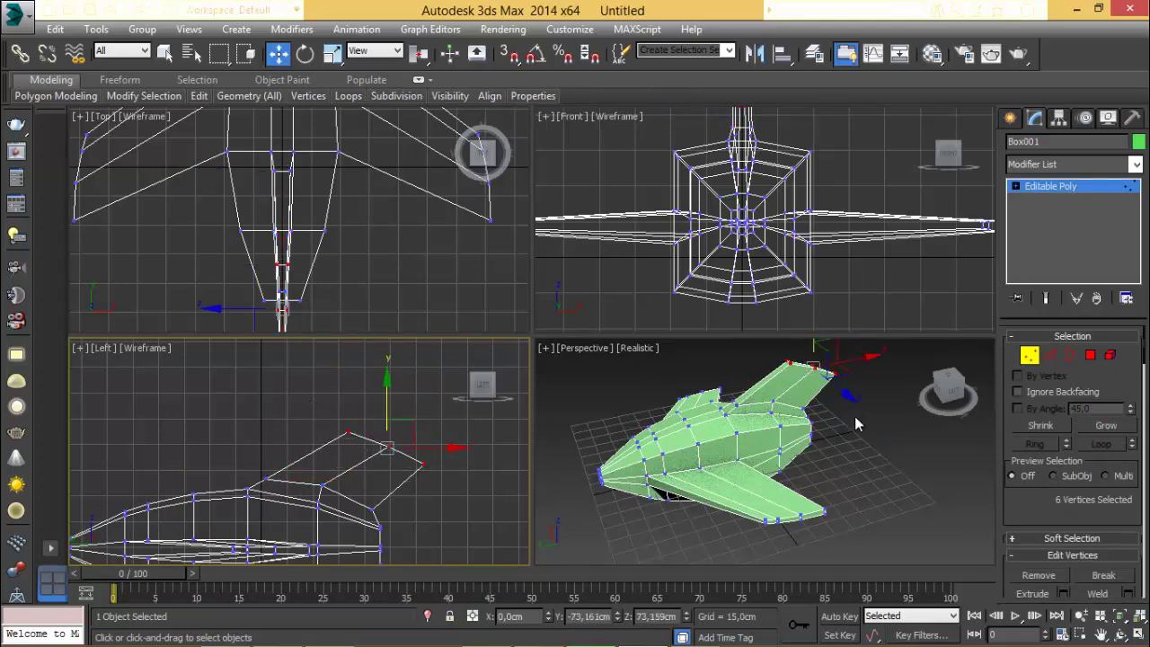
pyautogui.rightClick(424, 402)
pyautogui.moveTo(228, 489); pyautogui.dragTo(257, 416, button='middle')
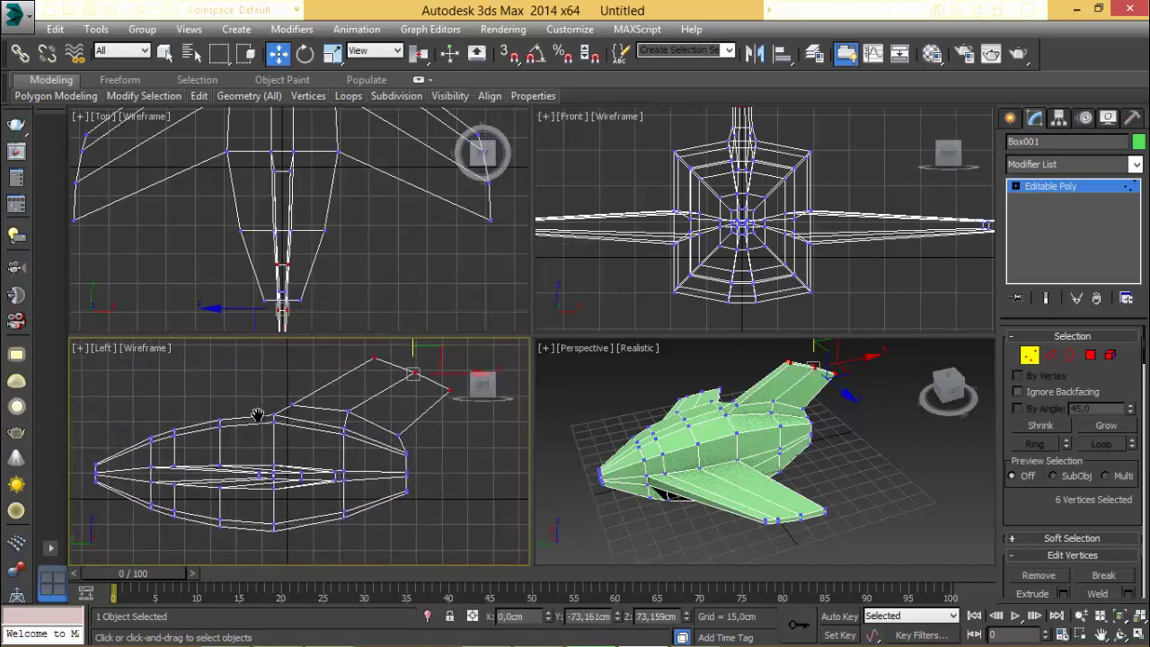
pyautogui.scroll(2, 257, 416)
pyautogui.scroll(-6, 1047, 508)
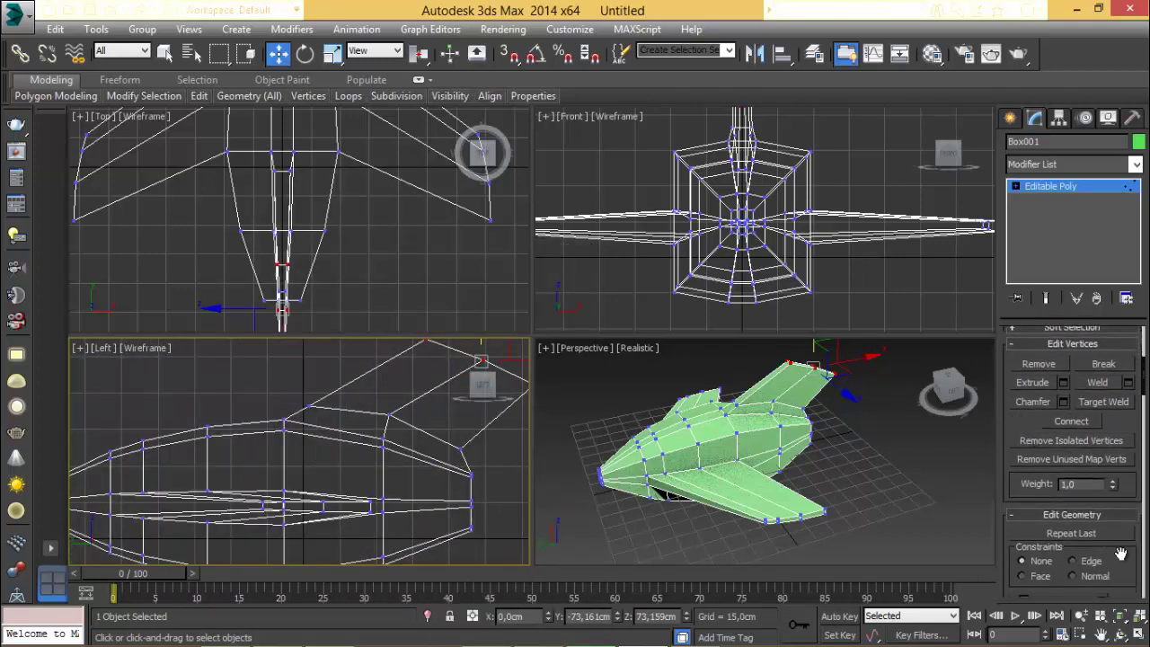
pyautogui.scroll(-2, 1104, 562)
# Try to make the fin's six selected top vertices planar along the X axis.
pyautogui.click(1113, 559)
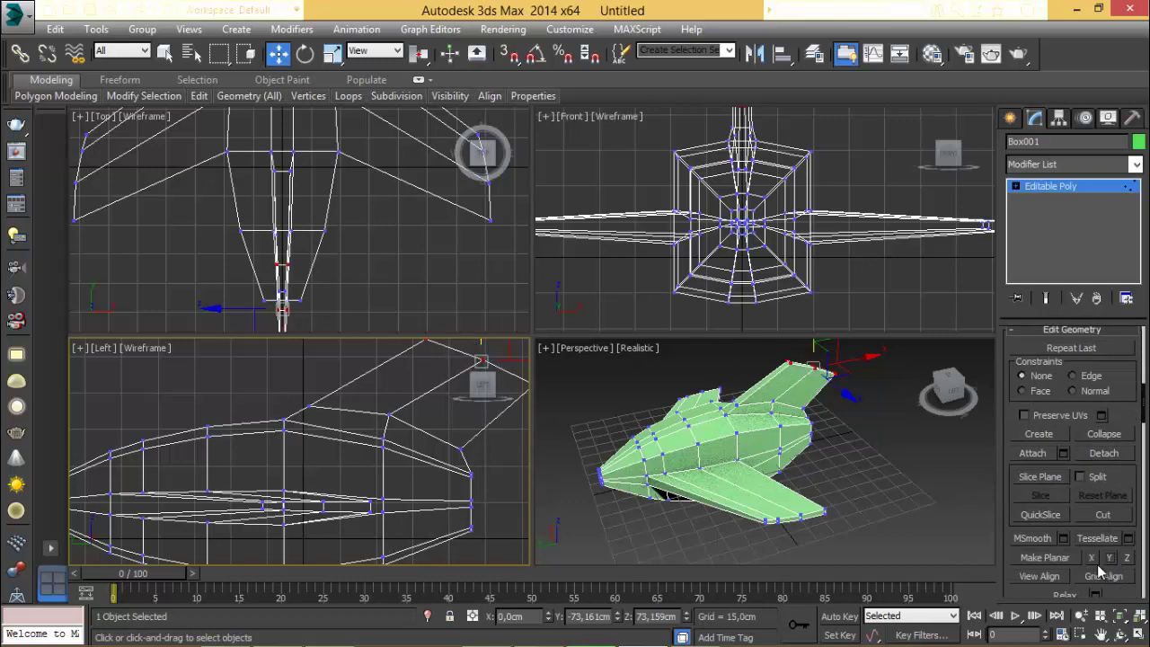
pyautogui.click(1093, 558)
pyautogui.rightClick(832, 410)
pyautogui.hotkey('ctrl', 'z')
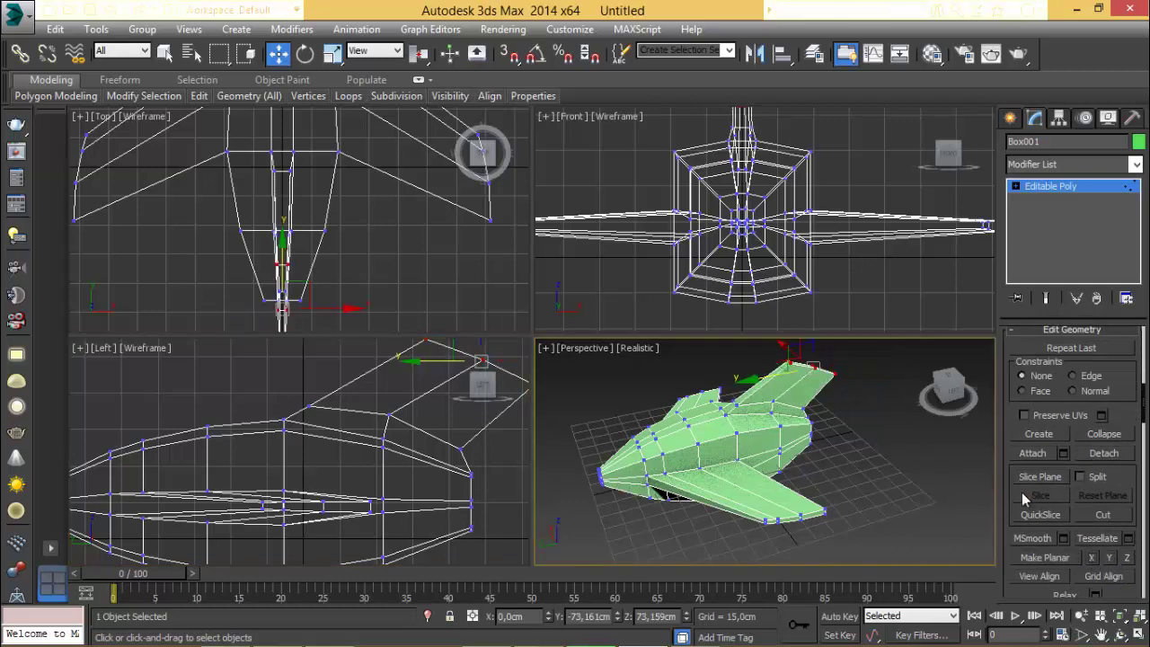
# Make the fin's six top vertices planar along Z and move them about 14 cm toward the nose.
pyautogui.click(1129, 559)
pyautogui.moveTo(438, 413); pyautogui.dragTo(334, 460, button='middle')
pyautogui.moveTo(408, 411); pyautogui.dragTo(374, 411)
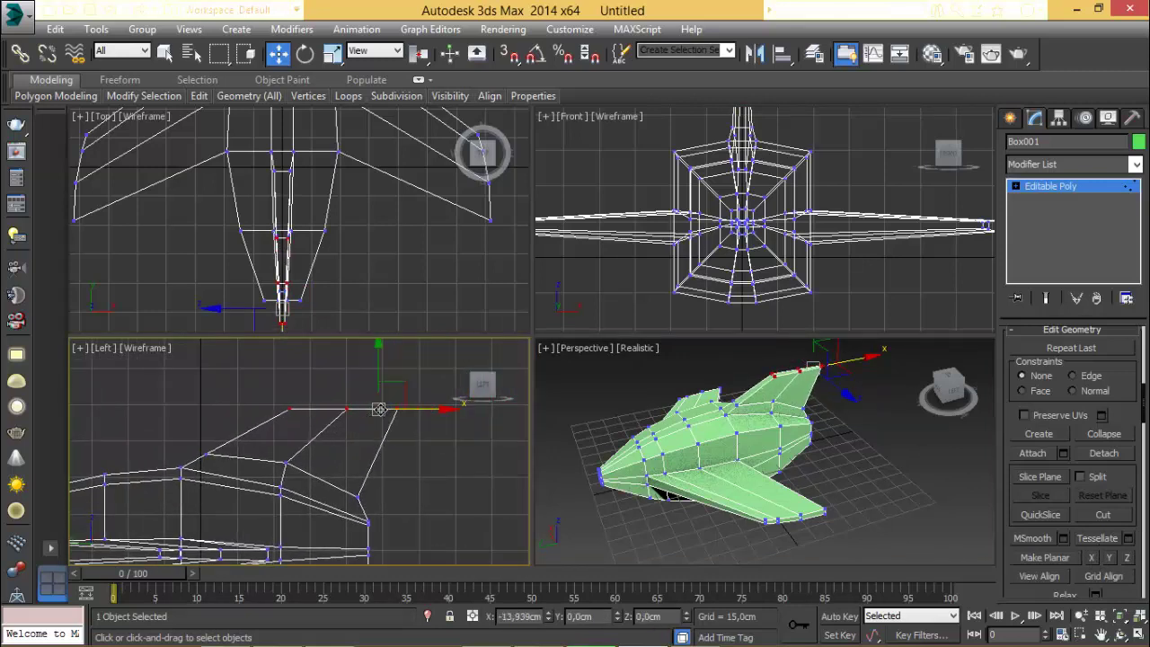
# Lower the fin's middle and front base vertices toward the top of the body.
pyautogui.click(285, 462)
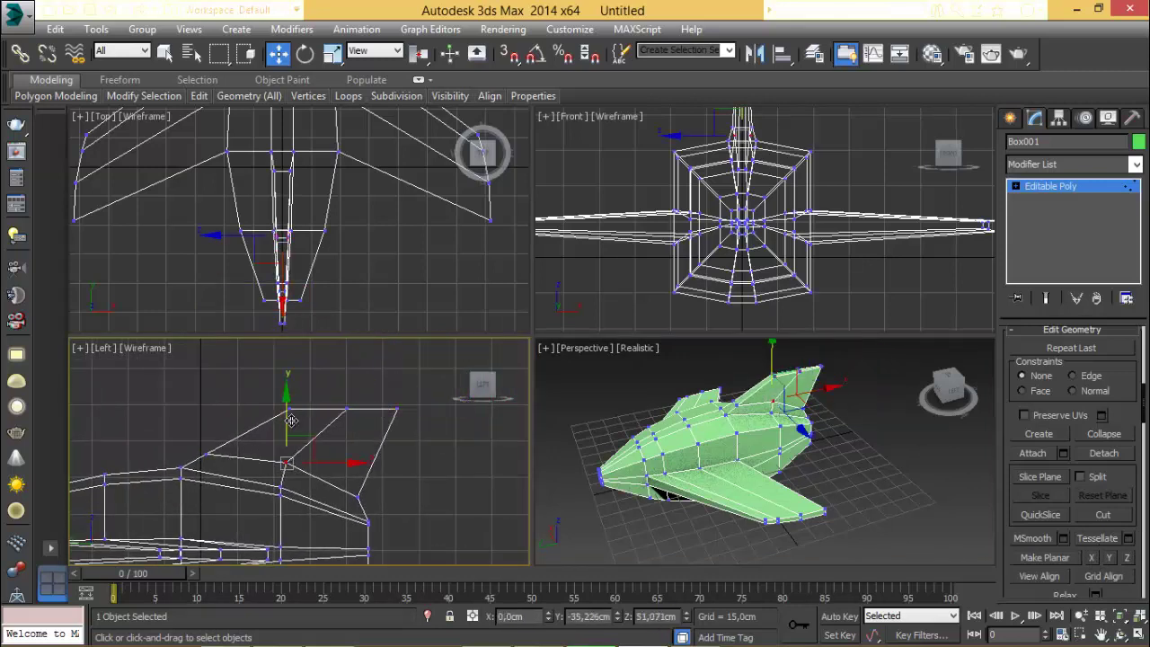
pyautogui.moveTo(291, 421); pyautogui.dragTo(214, 435)
pyautogui.click(365, 480)
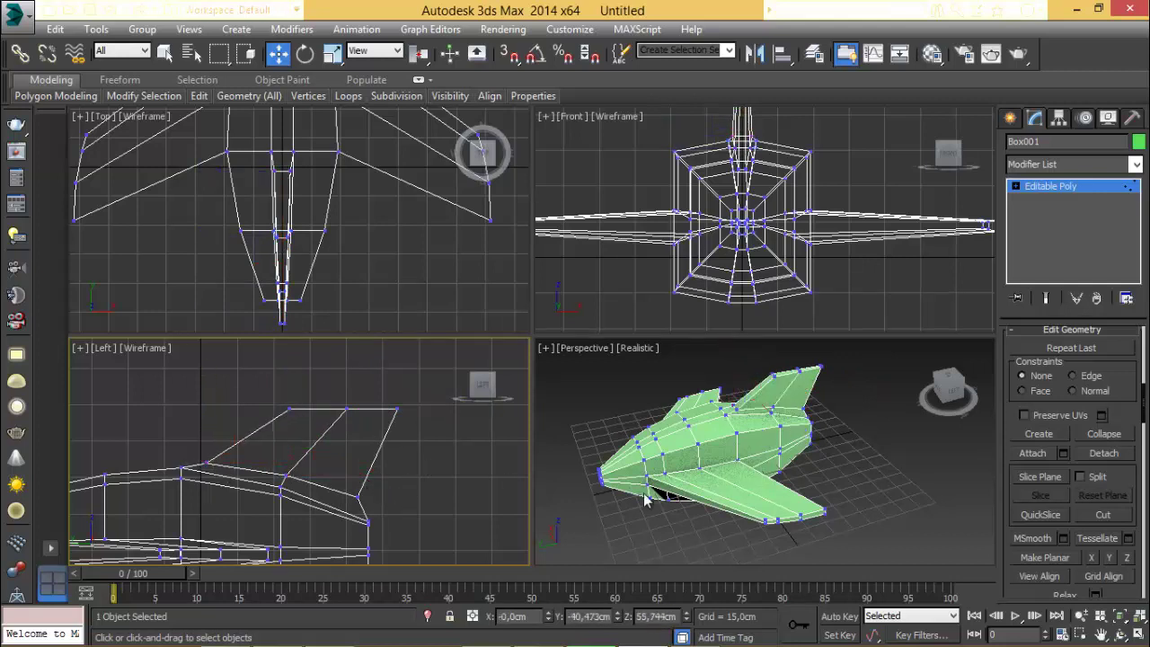
# Connect the fin's six upright edges with 1 segment, pinch 0 and slide 73, placing the new loop near the tip.
pyautogui.moveTo(260, 178); pyautogui.dragTo(252, 148, button='middle')
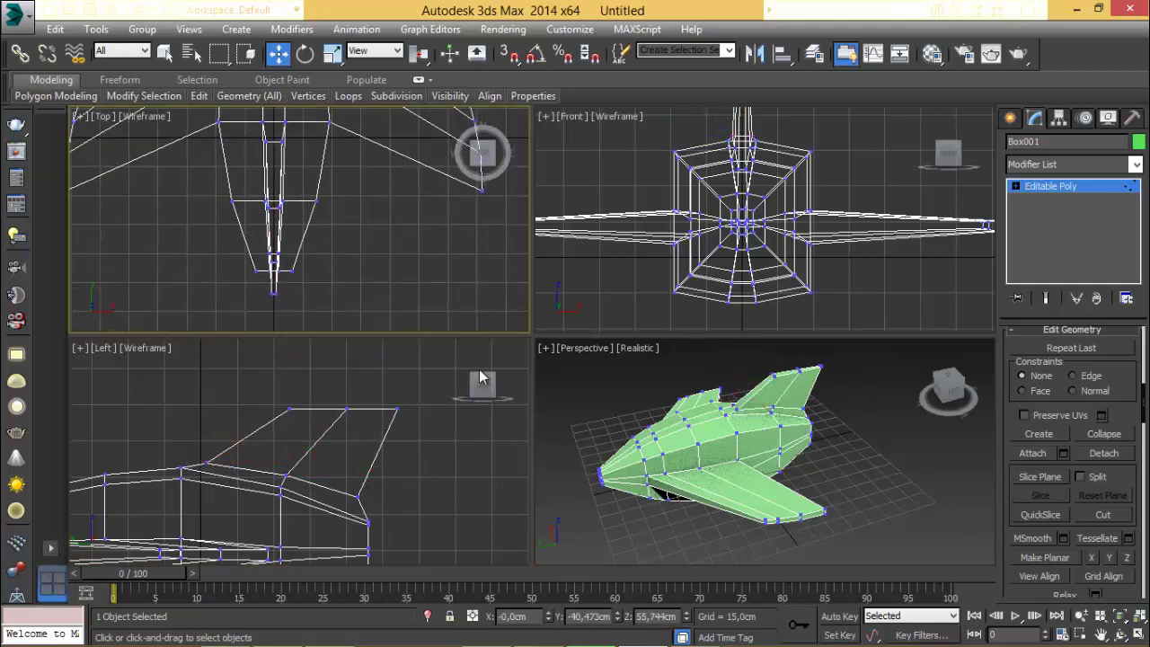
pyautogui.moveTo(407, 462); pyautogui.dragTo(393, 441, button='middle')
pyautogui.scroll(10, 1120, 352)
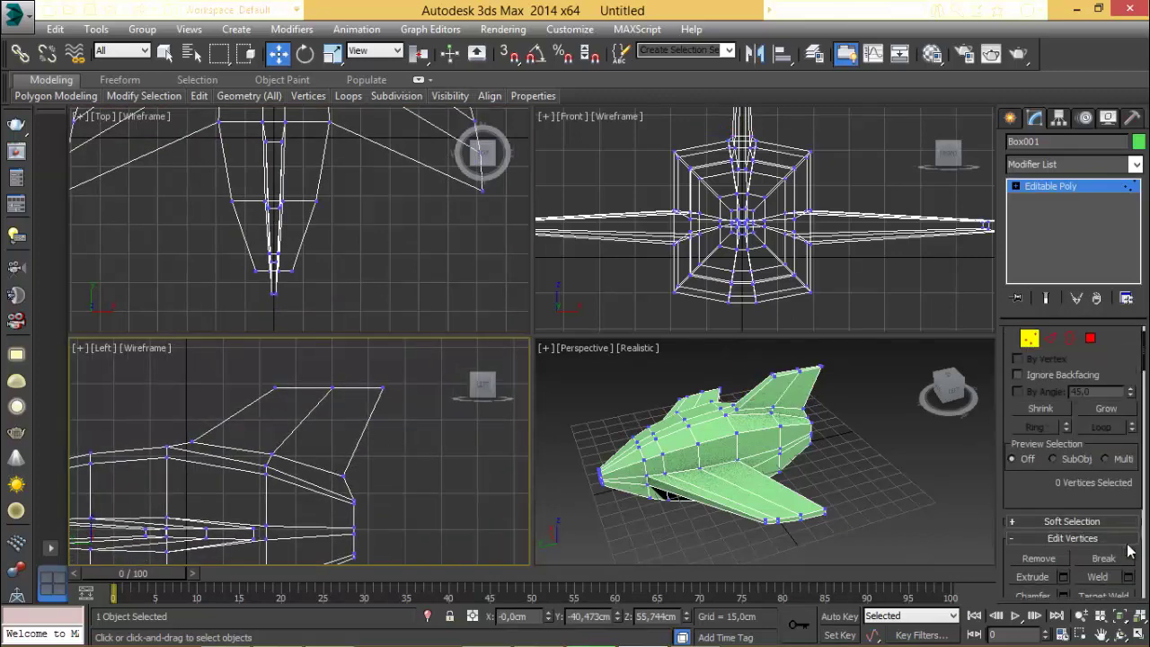
pyautogui.click(1049, 353)
pyautogui.moveTo(378, 432); pyautogui.dragTo(215, 413)
pyautogui.rightClick(261, 401)
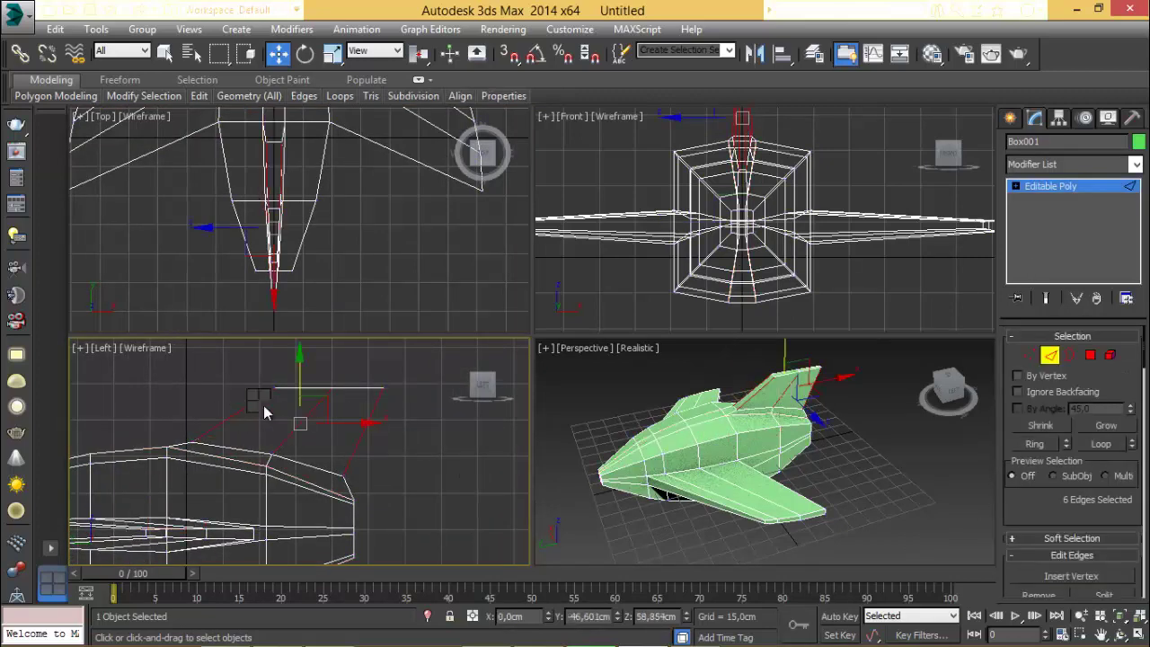
pyautogui.click(87, 460)
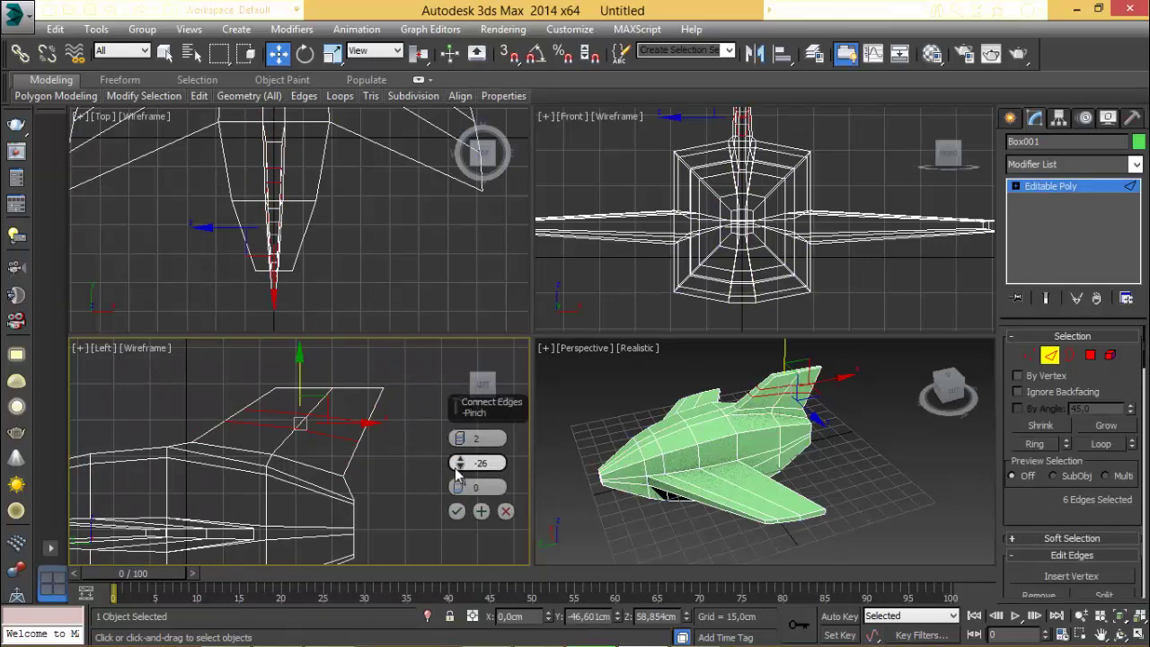
pyautogui.rightClick(457, 462)
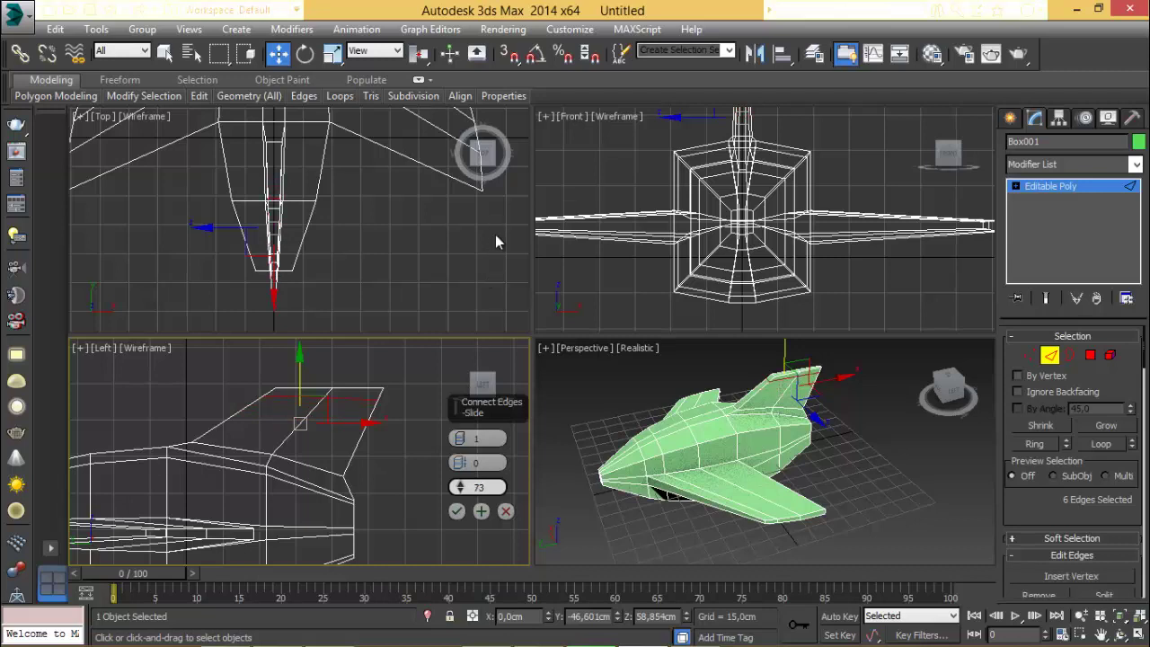
pyautogui.click(438, 511)
# Select the four narrow side polygons just below the fin's tip, two on each side.
pyautogui.click(1091, 358)
pyautogui.scroll(4, 753, 465)
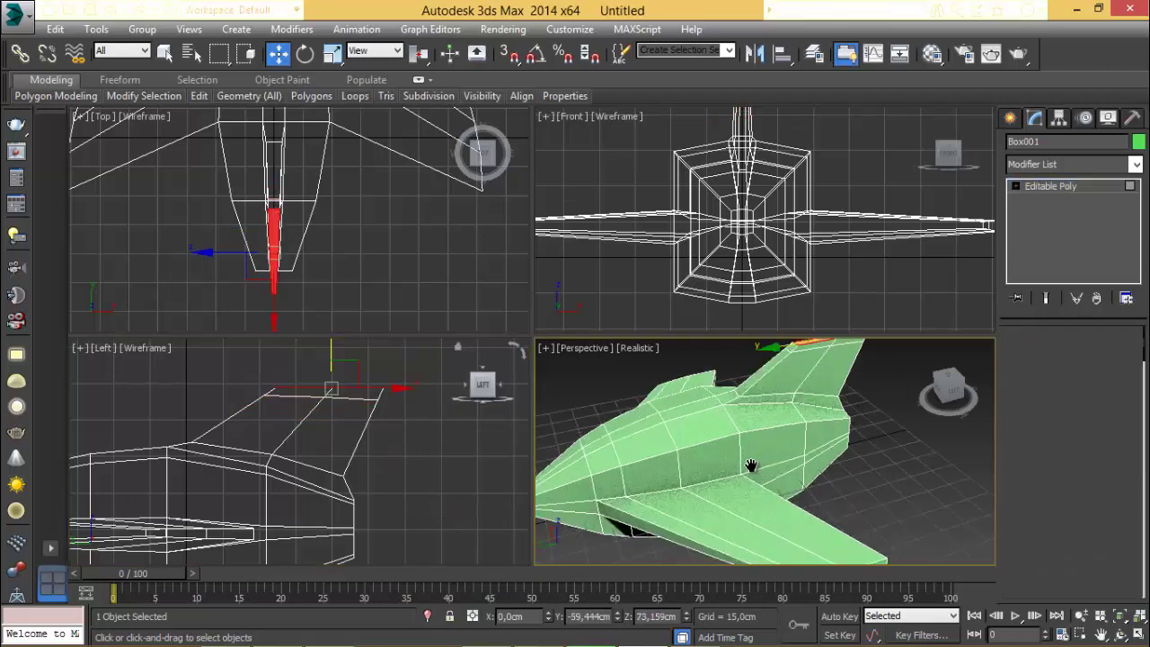
pyautogui.moveTo(752, 467); pyautogui.dragTo(733, 535, button='middle')
pyautogui.click(848, 455)
pyautogui.click(836, 414)
pyautogui.keyDown('ctrl'); pyautogui.click(793, 422); pyautogui.keyUp('ctrl')
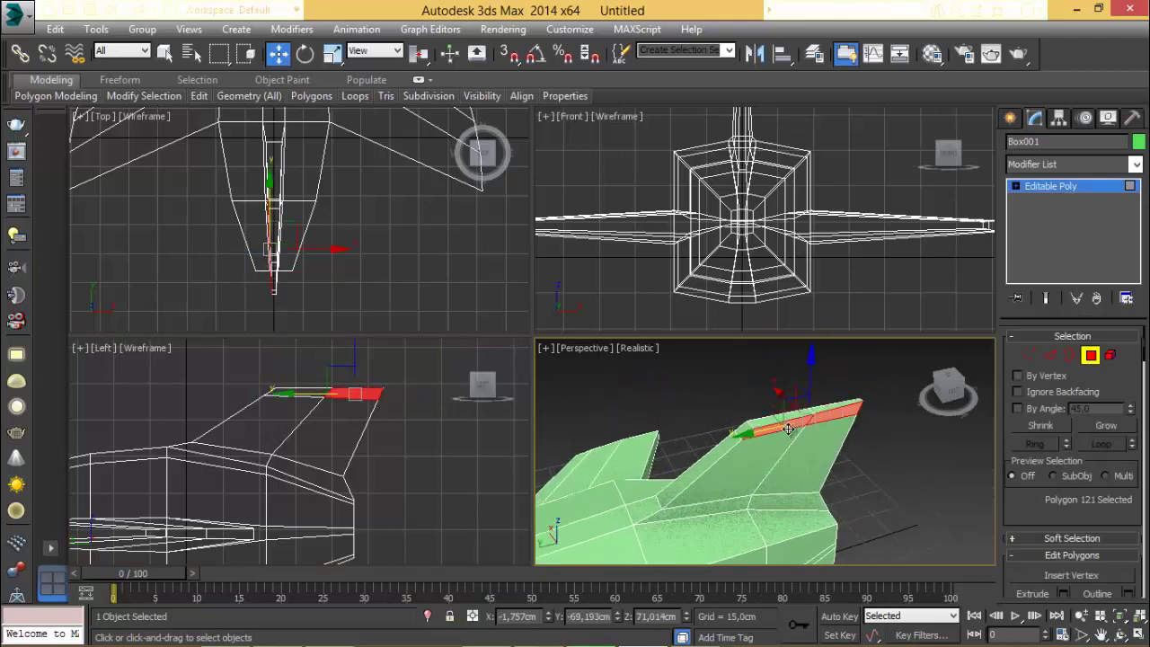
pyautogui.keyDown('alt'); pyautogui.moveTo(834, 474); pyautogui.dragTo(699, 469, button='middle'); pyautogui.keyUp('alt')
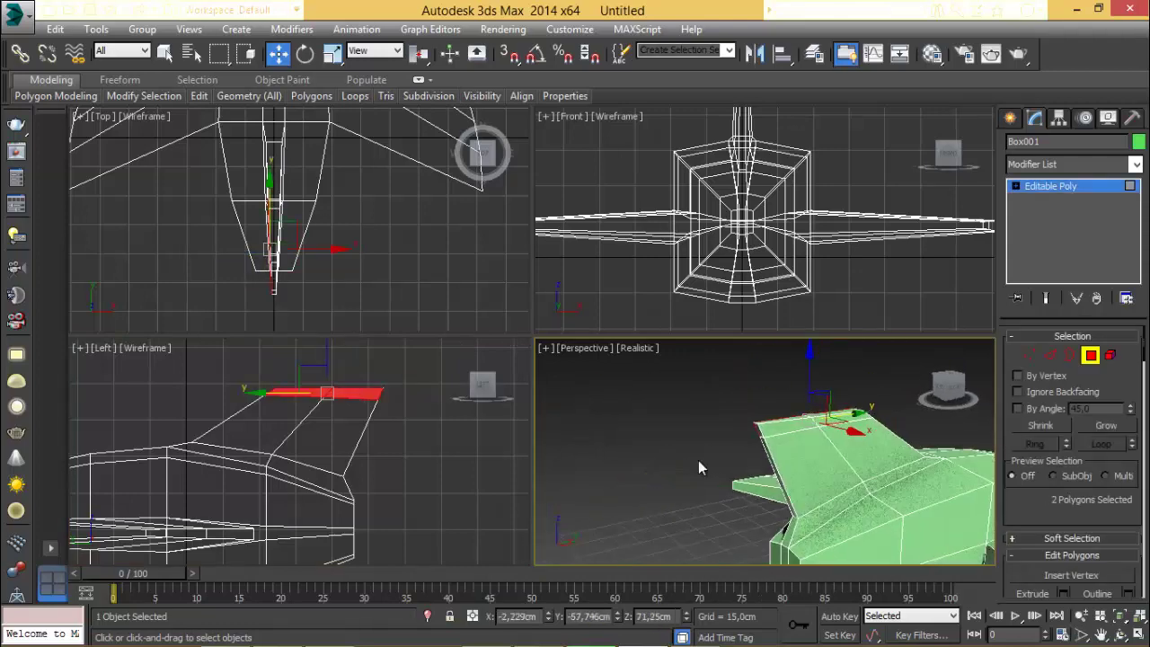
pyautogui.keyDown('ctrl'); pyautogui.click(775, 426); pyautogui.keyUp('ctrl')
pyautogui.scroll(-5, 745, 490)
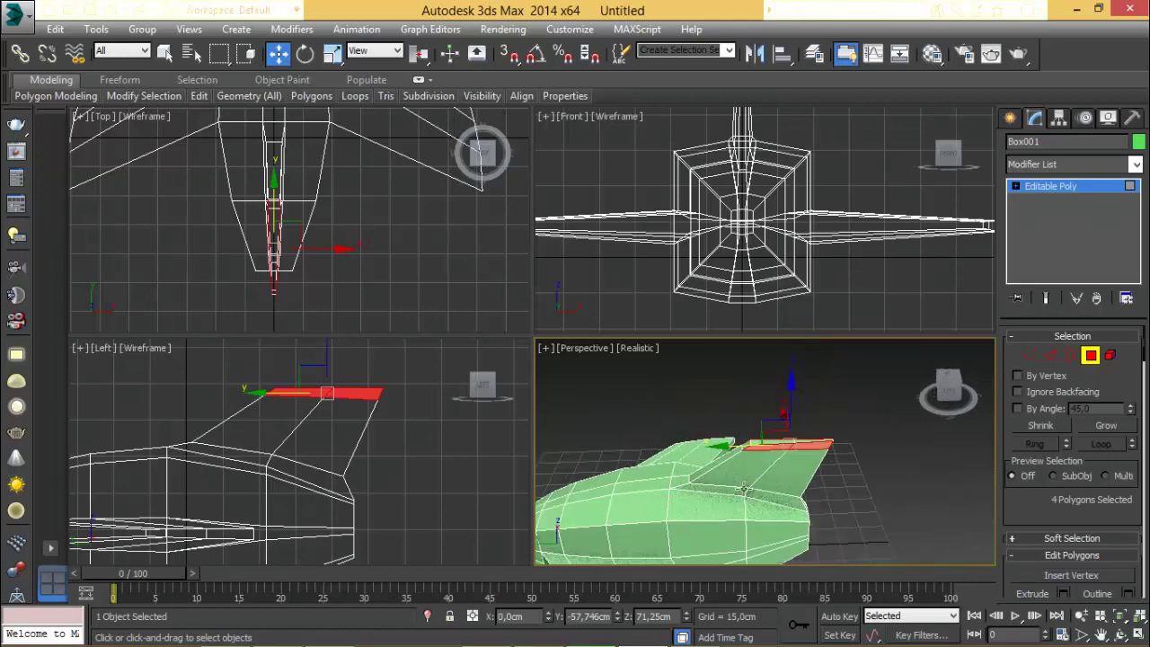
# Extrude the four selected fin-tip side polygons outward by 40,353 cm to form a horizontal tailplane.
pyautogui.keyDown('alt'); pyautogui.moveTo(684, 478); pyautogui.dragTo(782, 512, button='middle'); pyautogui.keyUp('alt')
pyautogui.moveTo(782, 512); pyautogui.dragTo(876, 432, button='middle')
pyautogui.scroll(-4, 394, 384)
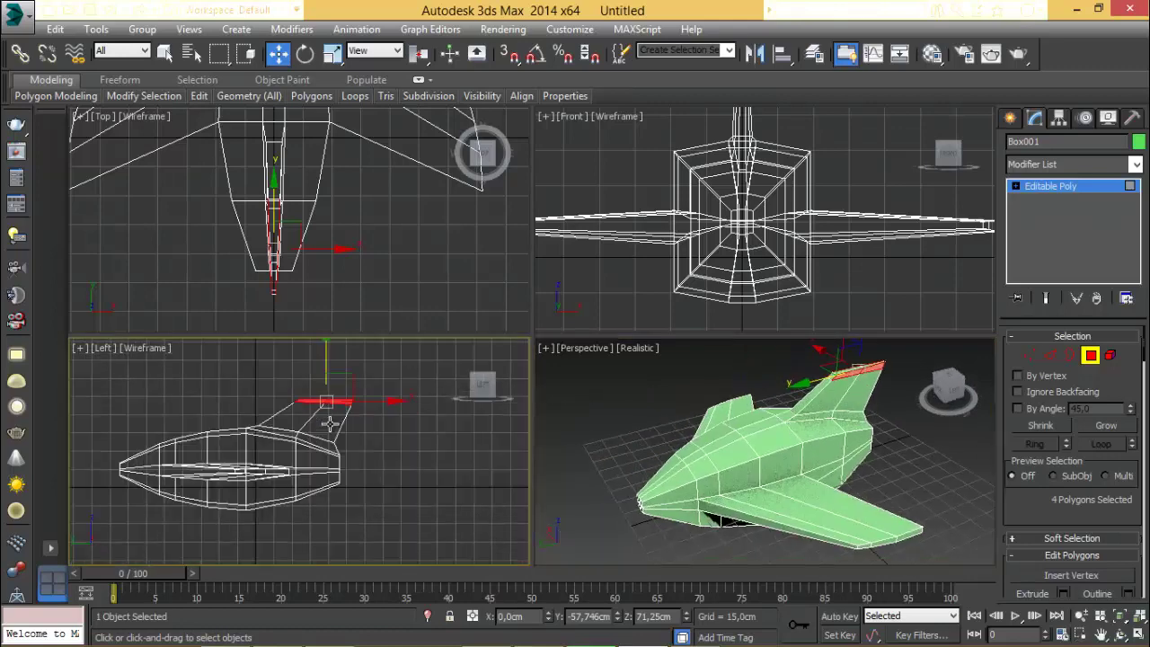
pyautogui.middleClick(330, 248)
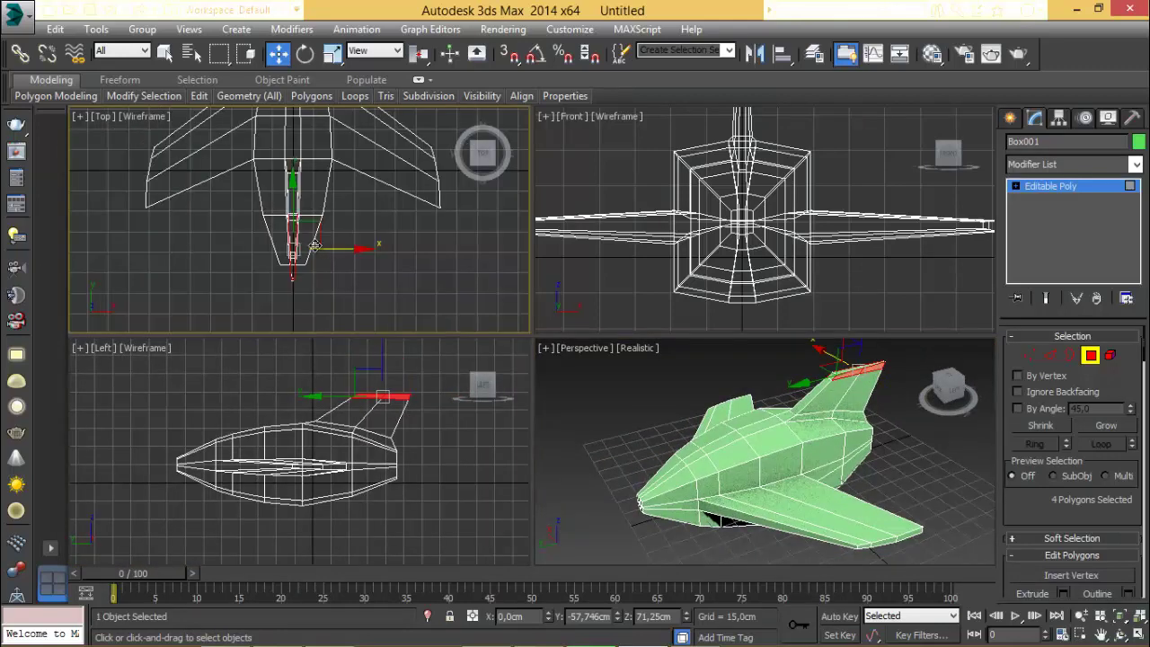
pyautogui.rightClick(296, 249)
pyautogui.click(169, 288)
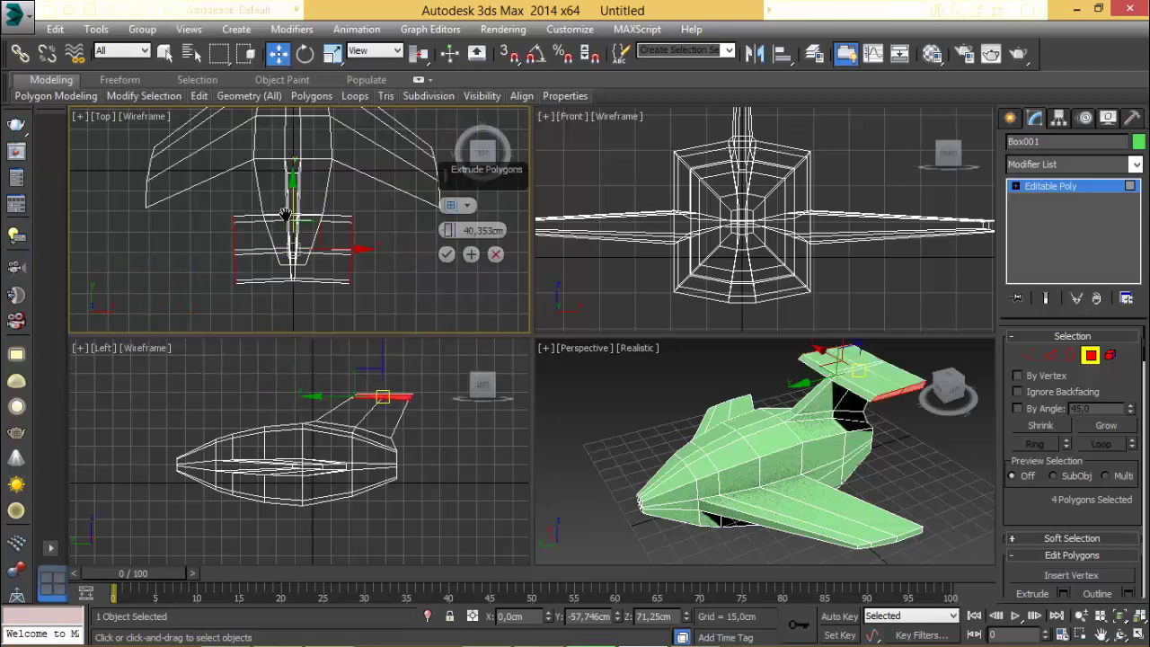
pyautogui.click(447, 257)
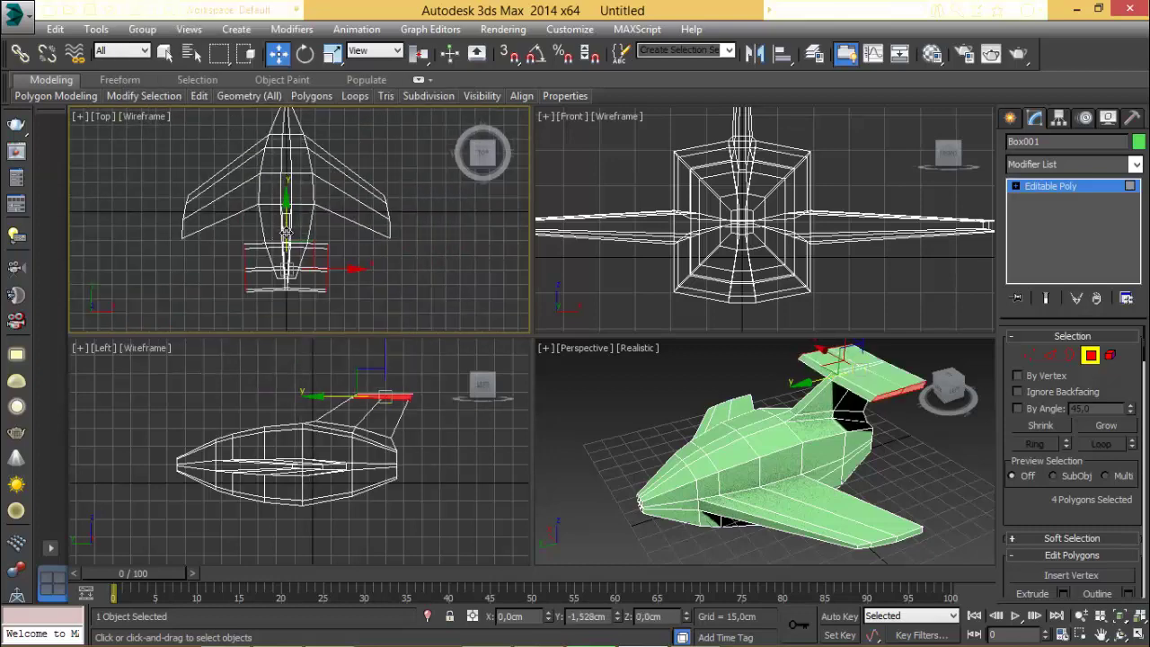
# Move the four tailplane tip polygons backward to sweep the tailplane, and raise them slightly.
pyautogui.moveTo(286, 232); pyautogui.dragTo(286, 253)
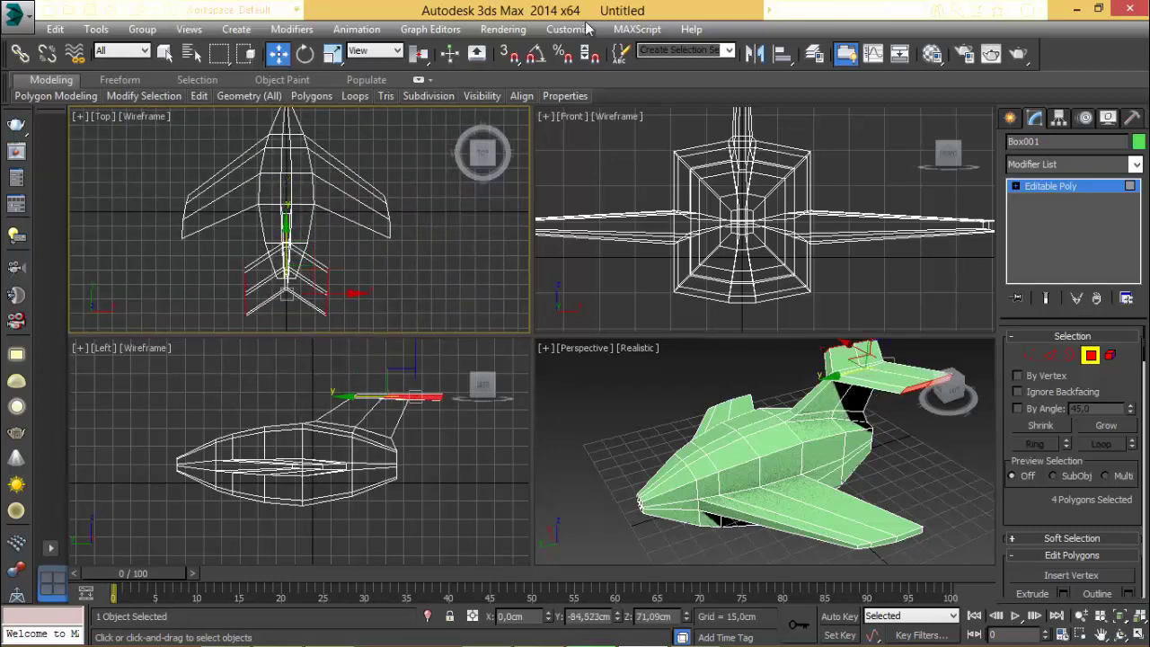
pyautogui.click(333, 53)
pyautogui.moveTo(413, 395); pyautogui.dragTo(401, 433, button='middle')
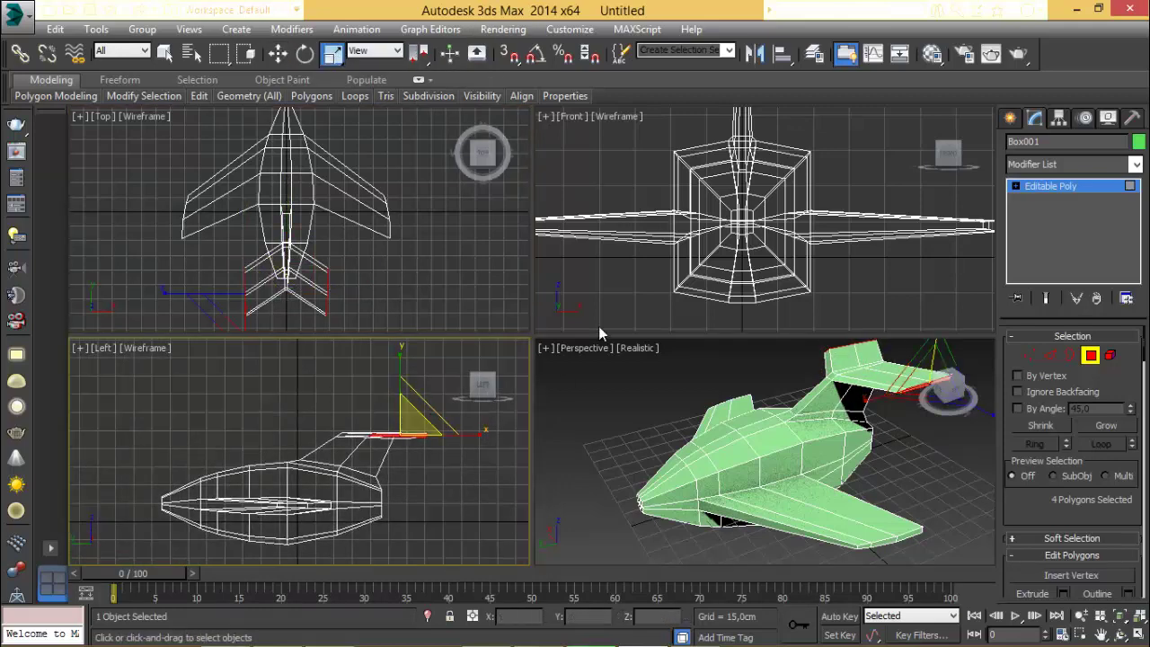
pyautogui.click(279, 53)
pyautogui.moveTo(746, 179); pyautogui.dragTo(719, 297, button='middle')
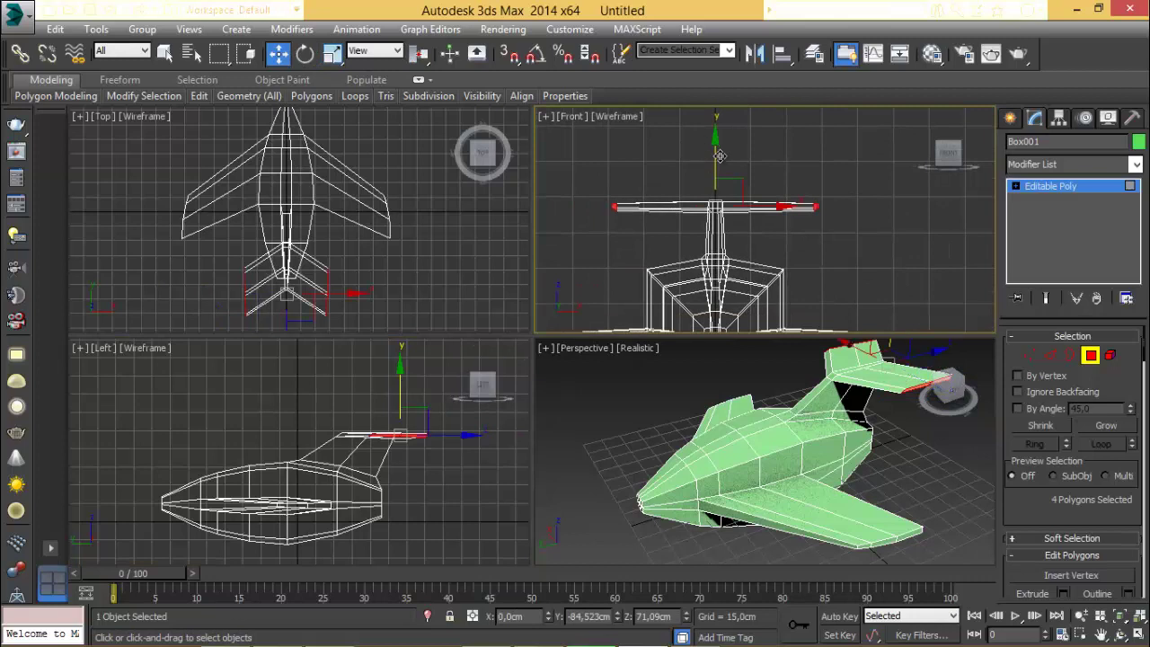
pyautogui.moveTo(719, 160); pyautogui.dragTo(721, 152)
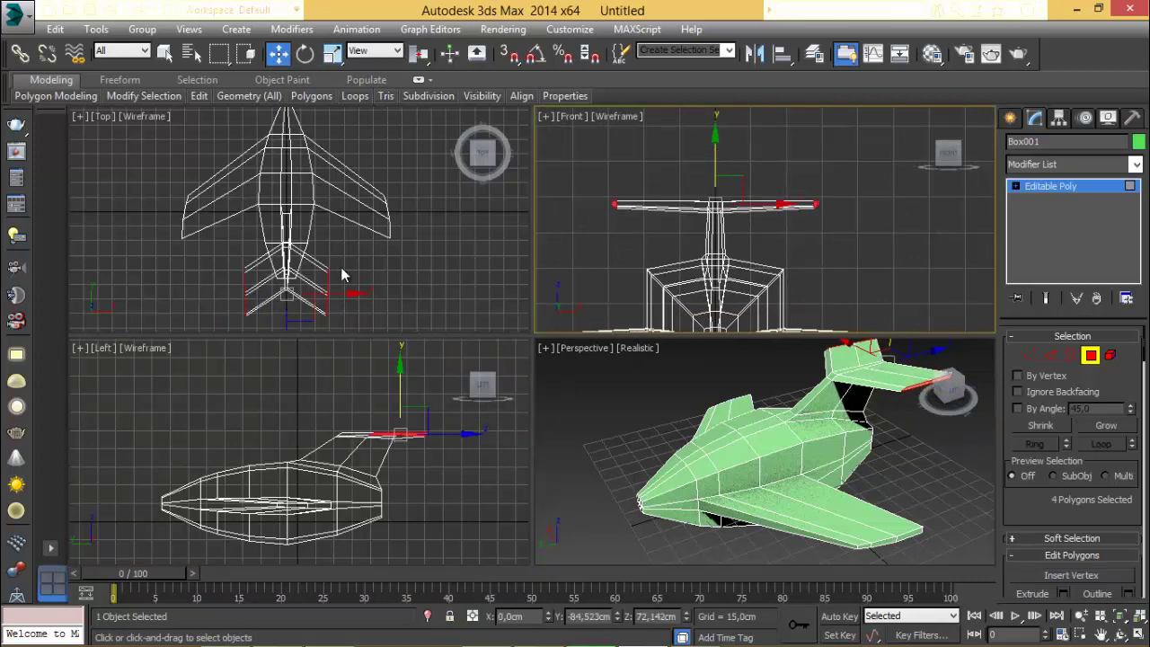
# Scale the tailplane's tip polygons down front to back so both halves taper outward, and clear the selection.
pyautogui.rightClick(341, 267)
pyautogui.click(333, 53)
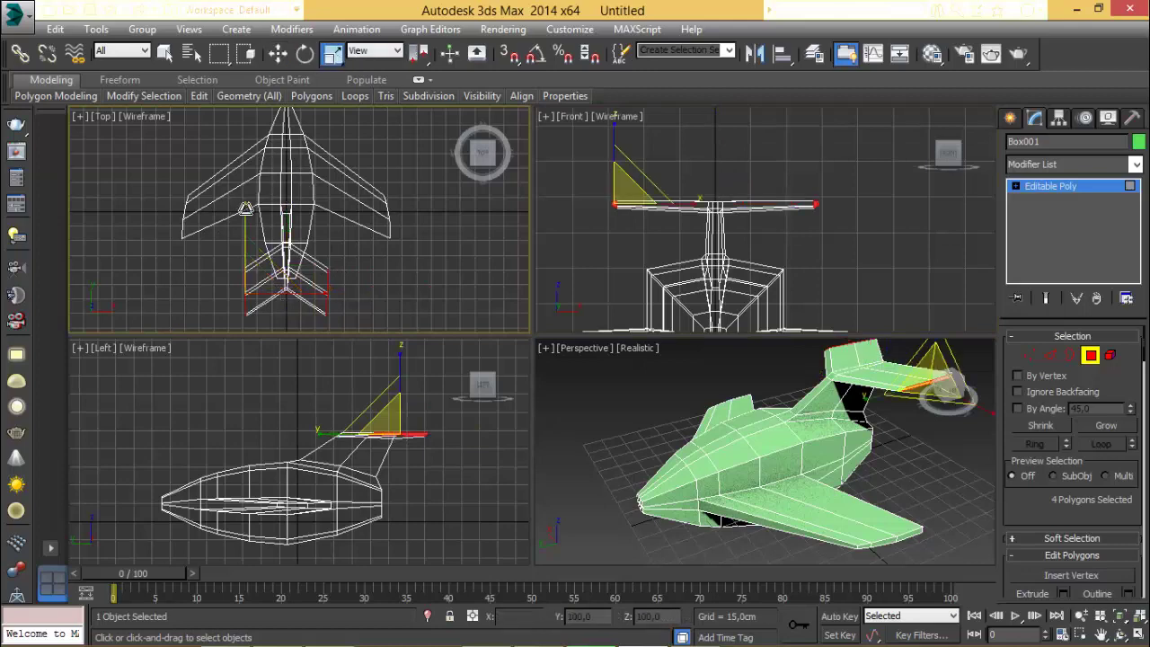
pyautogui.click(278, 54)
pyautogui.click(899, 458)
# Disable Shadows and Ambient Occlusion in the perspective viewport.
pyautogui.keyDown('alt'); pyautogui.moveTo(805, 484); pyautogui.dragTo(649, 486, button='middle'); pyautogui.keyUp('alt')
pyautogui.scroll(3, 787, 524)
pyautogui.keyDown('alt'); pyautogui.moveTo(787, 525); pyautogui.dragTo(710, 487, button='middle'); pyautogui.keyUp('alt')
pyautogui.keyDown('alt'); pyautogui.moveTo(722, 429); pyautogui.dragTo(728, 422, button='middle'); pyautogui.keyUp('alt')
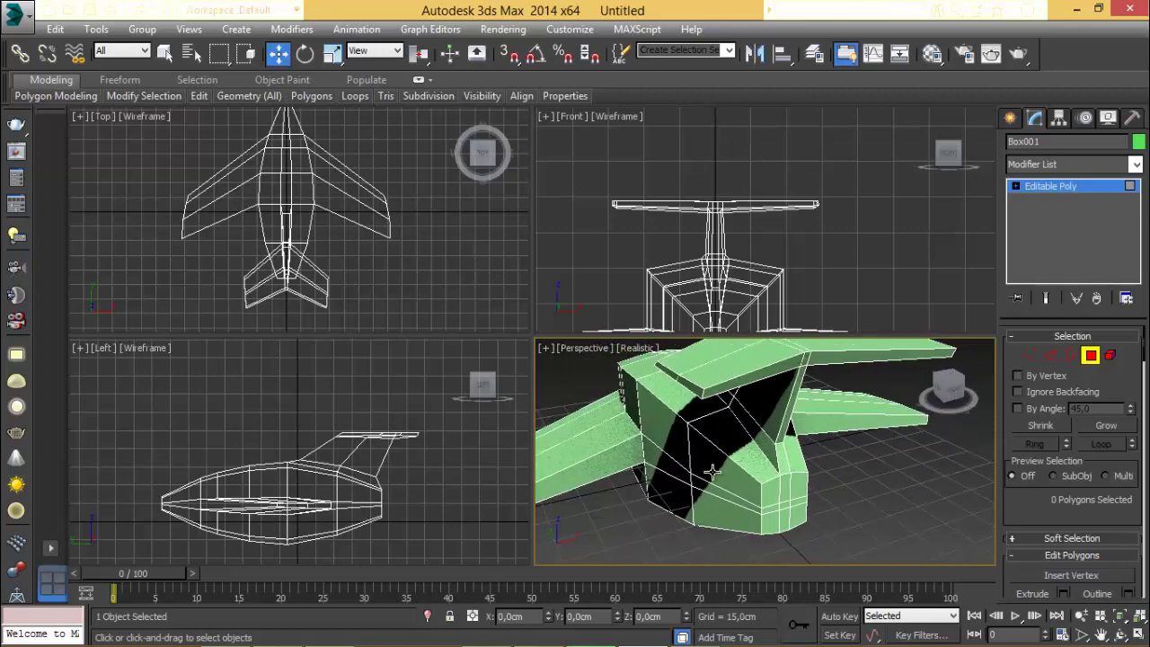
pyautogui.click(634, 349)
pyautogui.moveTo(737, 272)
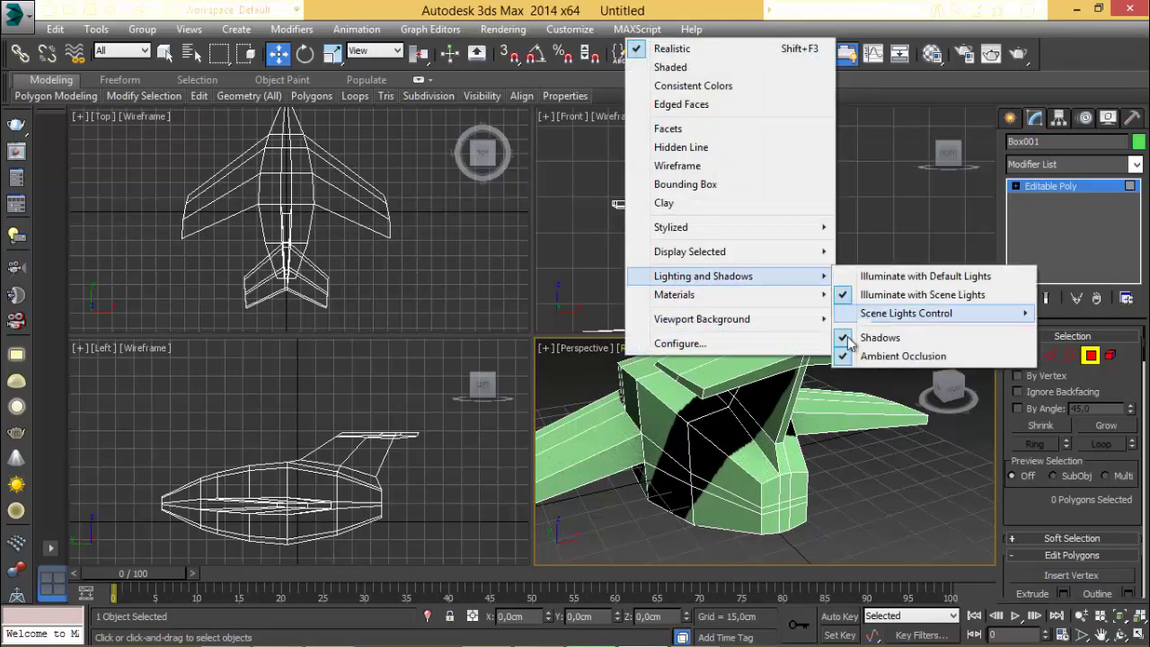
pyautogui.click(865, 336)
pyautogui.click(642, 356)
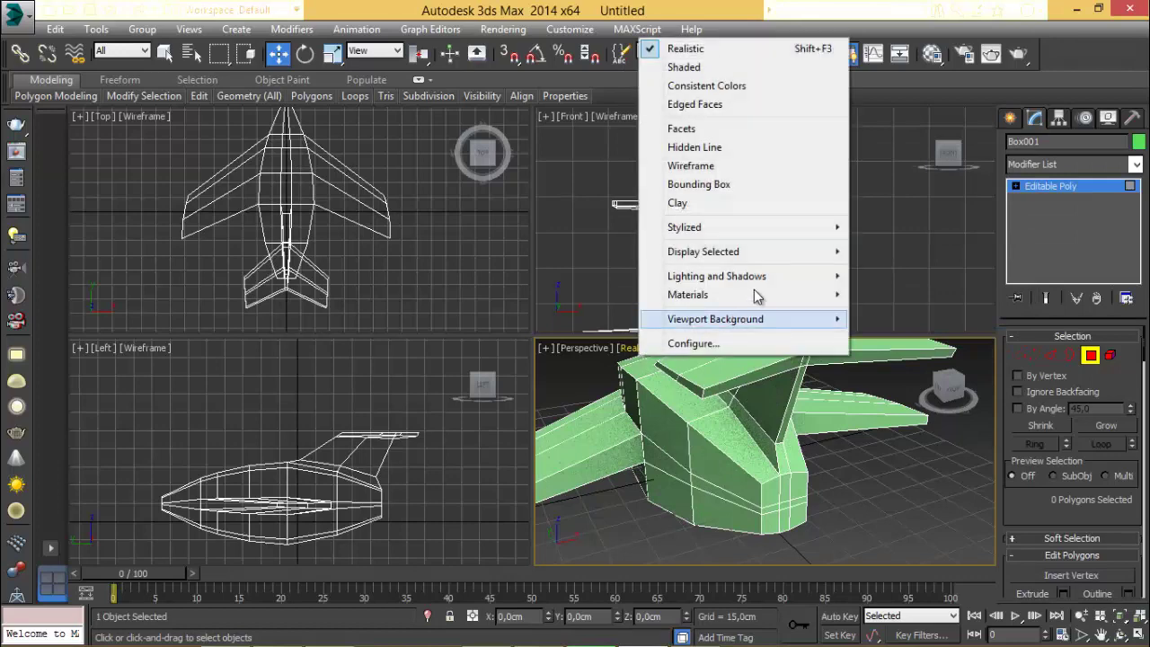
pyautogui.click(855, 355)
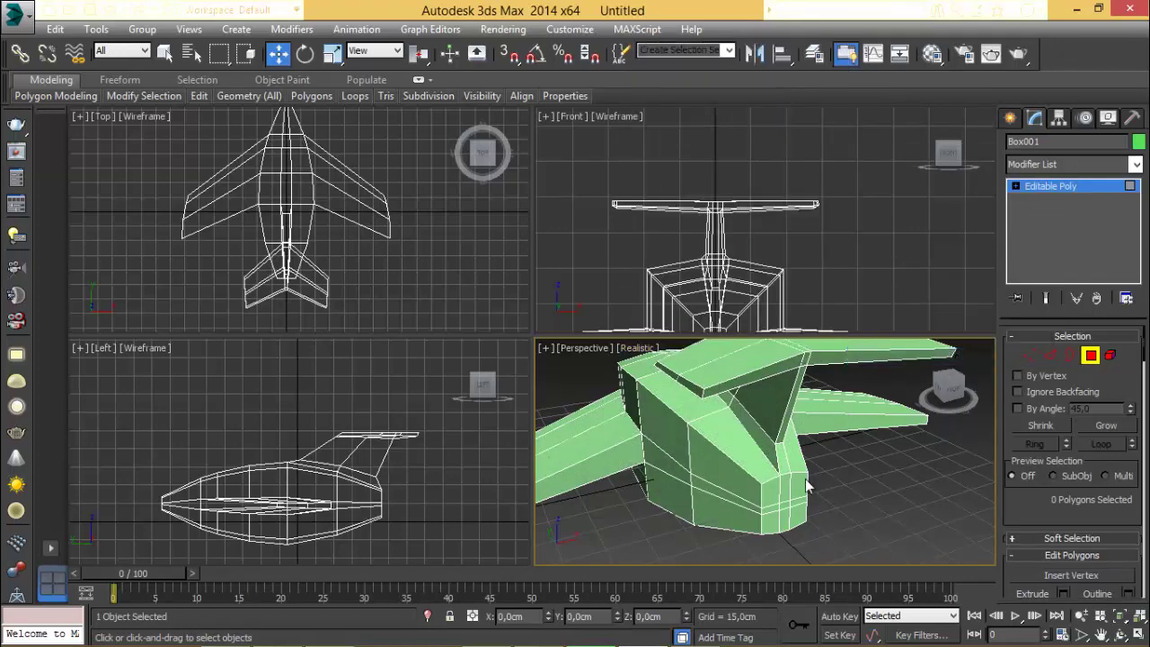
# Select all nine polygons of the body's rear end face.
pyautogui.click(771, 488)
pyautogui.keyDown('ctrl'); pyautogui.click(774, 523); pyautogui.keyUp('ctrl')
pyautogui.keyDown('ctrl'); pyautogui.click(784, 520); pyautogui.keyUp('ctrl')
pyautogui.scroll(4, 784, 519)
pyautogui.keyDown('ctrl'); pyautogui.click(723, 460); pyautogui.keyUp('ctrl')
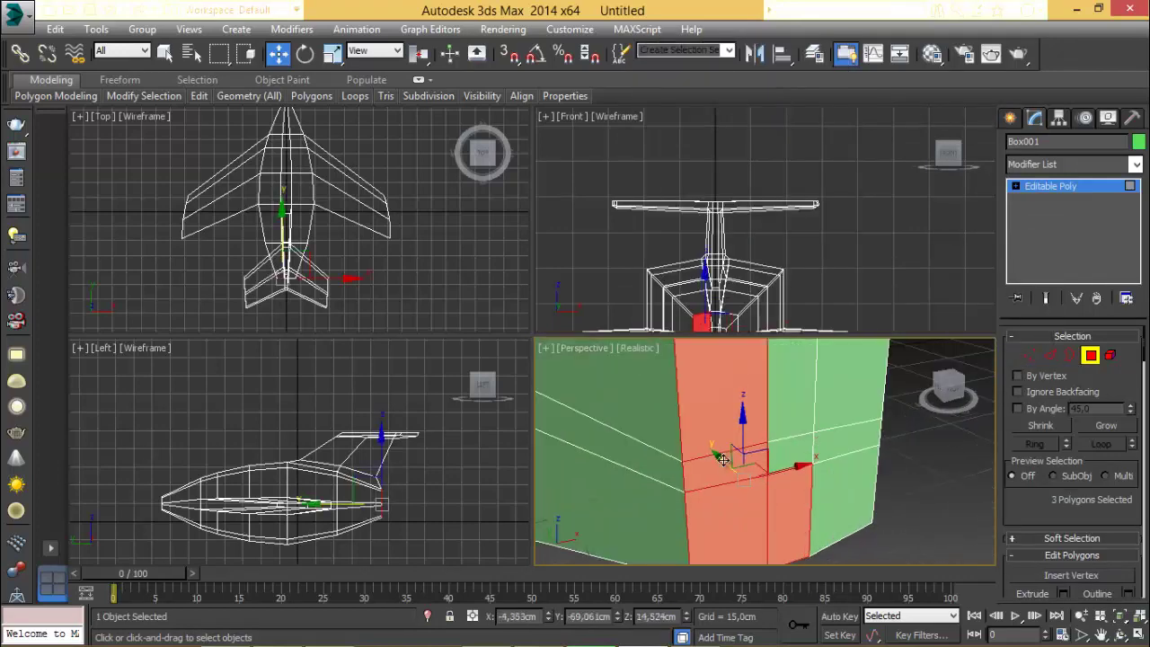
pyautogui.keyDown('ctrl'); pyautogui.click(791, 454); pyautogui.keyUp('ctrl')
pyautogui.keyDown('ctrl'); pyautogui.click(798, 404); pyautogui.keyUp('ctrl')
pyautogui.keyDown('ctrl'); pyautogui.click(832, 400); pyautogui.keyUp('ctrl')
pyautogui.keyDown('ctrl'); pyautogui.click(840, 449); pyautogui.keyUp('ctrl')
pyautogui.keyDown('ctrl'); pyautogui.click(825, 489); pyautogui.keyUp('ctrl')
pyautogui.scroll(-5, 802, 489)
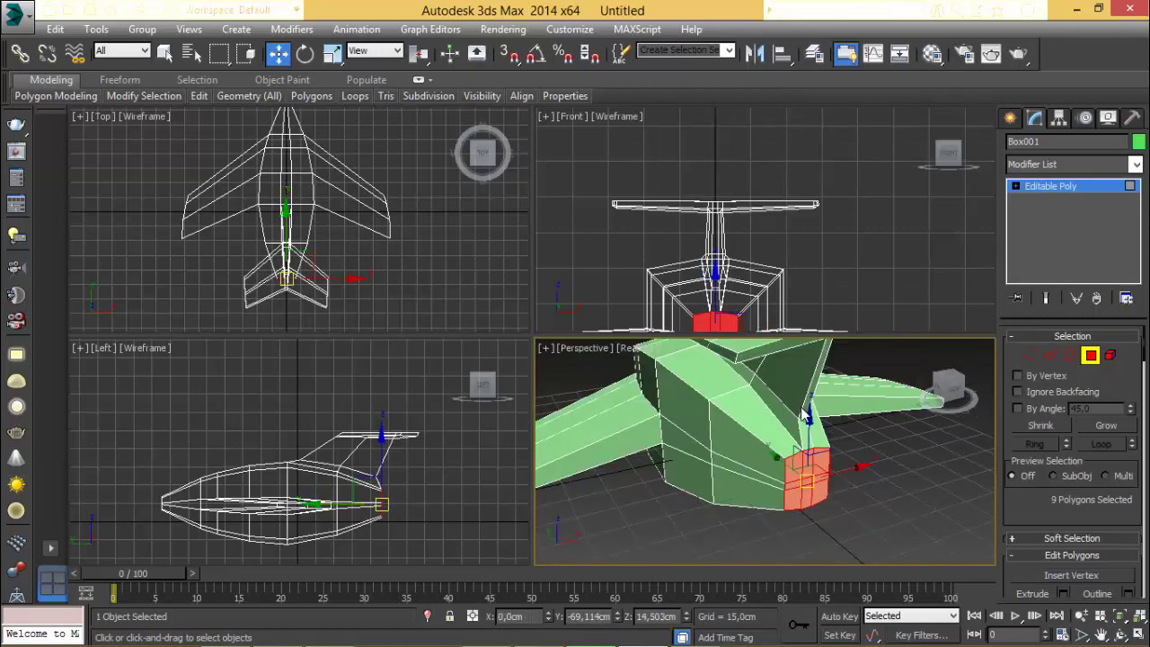
# Inset the nine rear end polygons slightly to leave a narrow rim around them.
pyautogui.rightClick(800, 404)
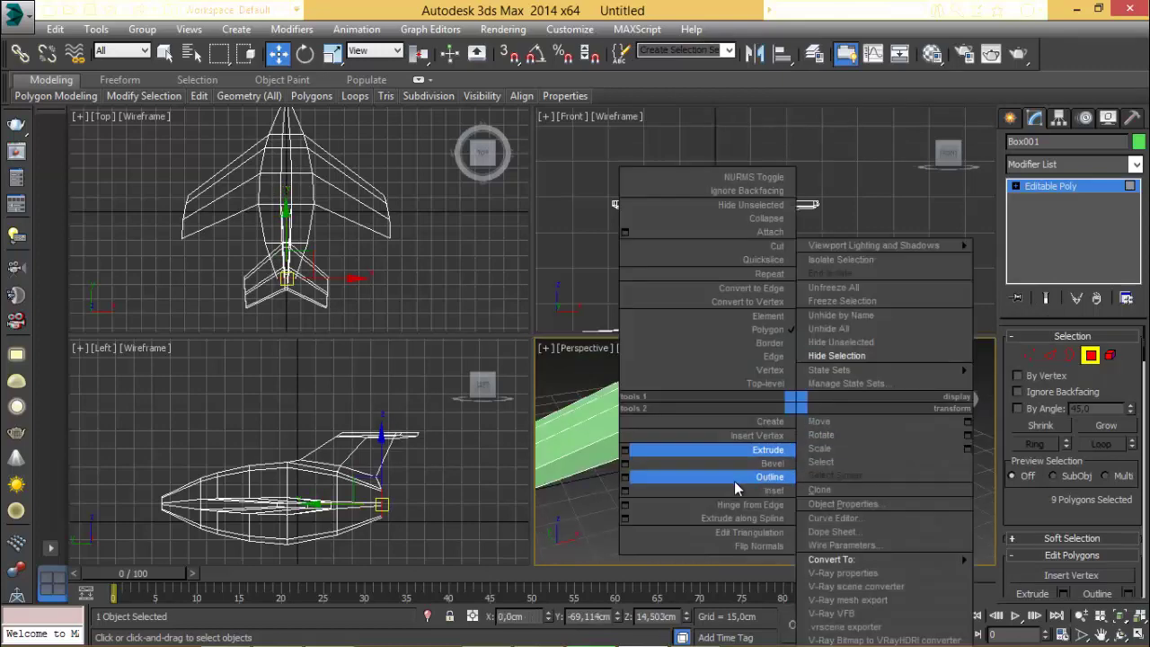
pyautogui.click(694, 490)
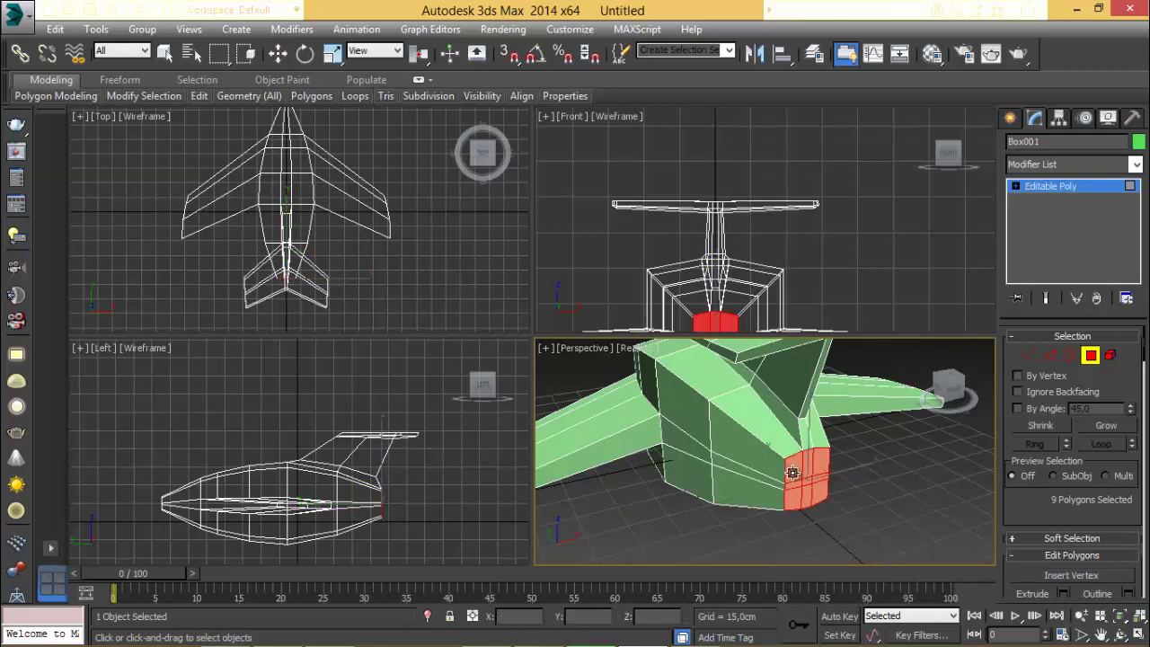
pyautogui.moveTo(793, 474); pyautogui.dragTo(795, 478)
pyautogui.press('w')
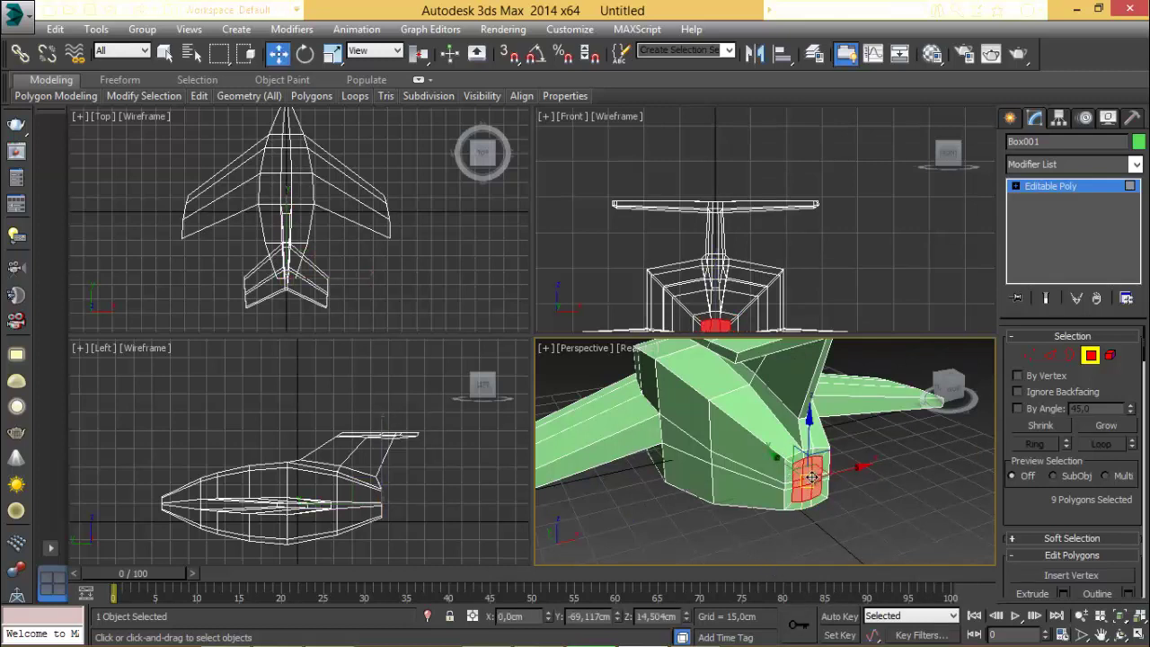
# Extrude the inset rear polygons about 7 cm into the body to form an exhaust recess.
pyautogui.rightClick(816, 485)
pyautogui.click(686, 449)
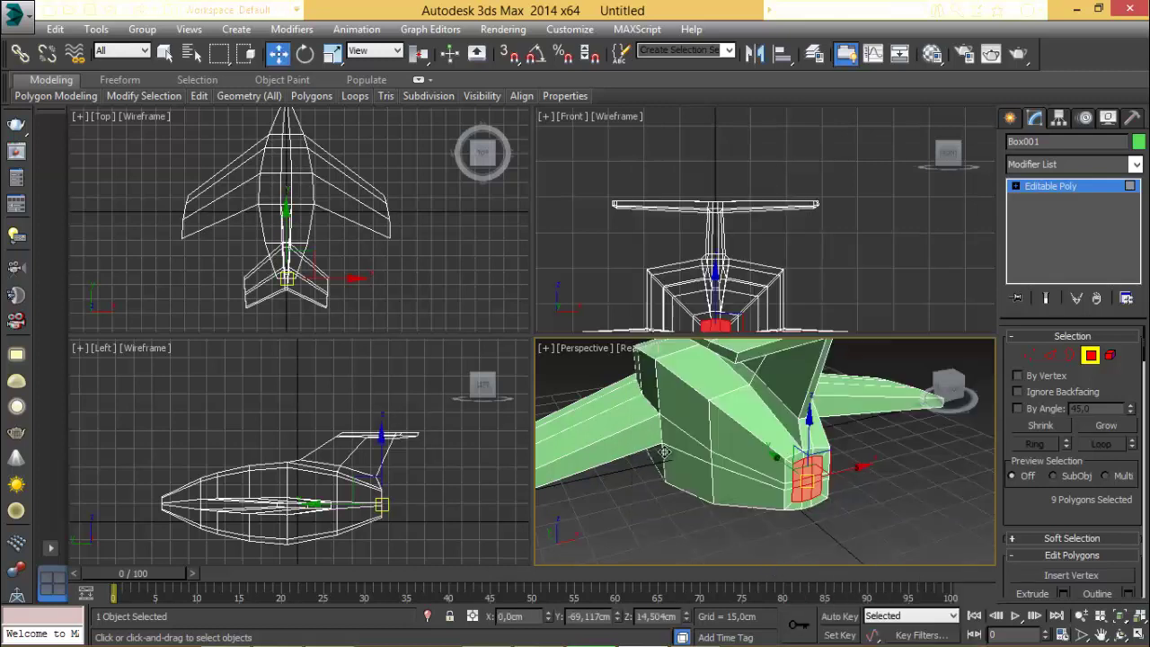
pyautogui.moveTo(802, 474); pyautogui.dragTo(794, 481)
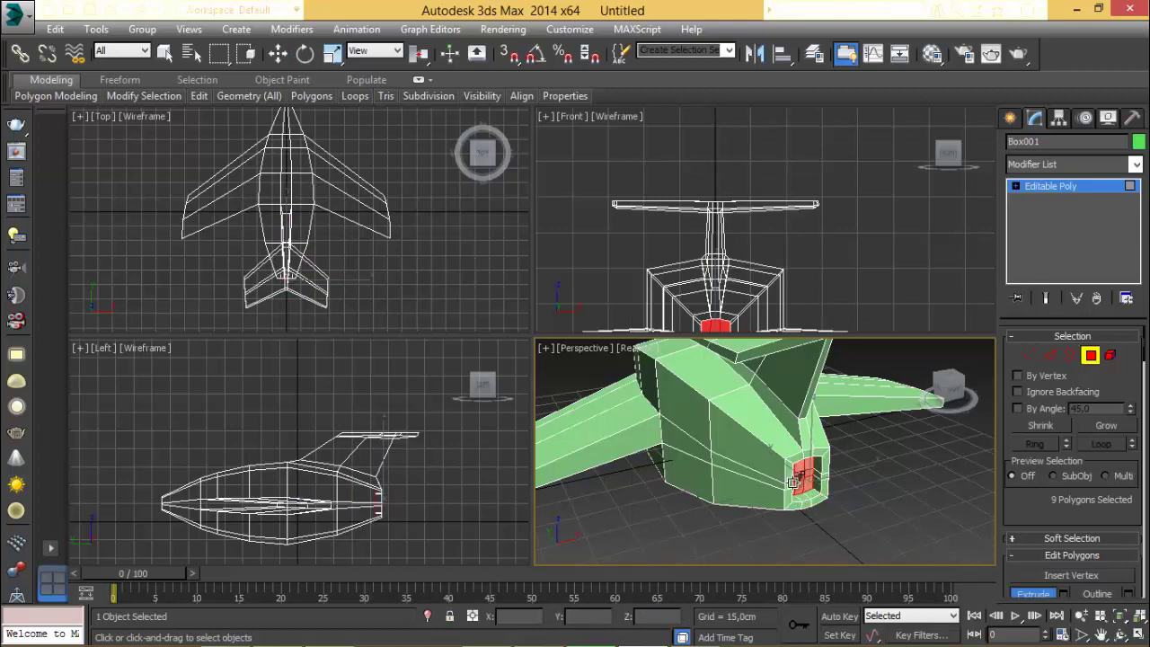
pyautogui.scroll(3, 797, 482)
pyautogui.keyDown('alt'); pyautogui.moveTo(798, 478); pyautogui.dragTo(744, 462, button='middle'); pyautogui.keyUp('alt')
pyautogui.press('w')
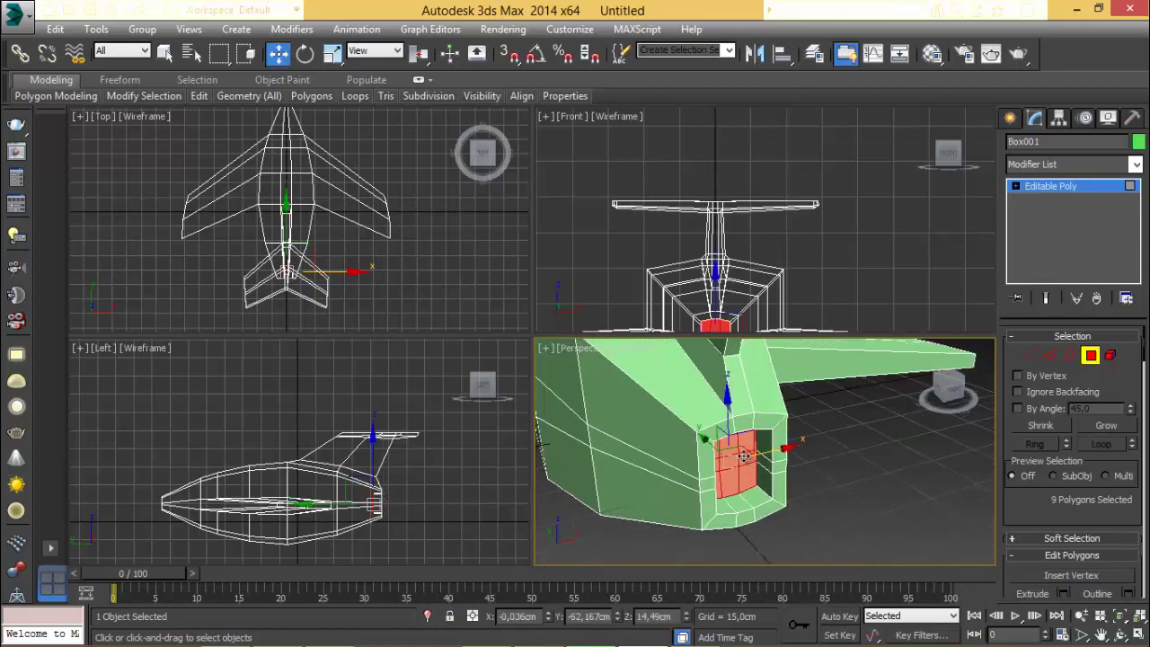
# Shrink the recess's inner polygons with Outline so the exhaust opening narrows inward.
pyautogui.rightClick(739, 458)
pyautogui.click(715, 476)
pyautogui.moveTo(739, 468); pyautogui.dragTo(736, 471)
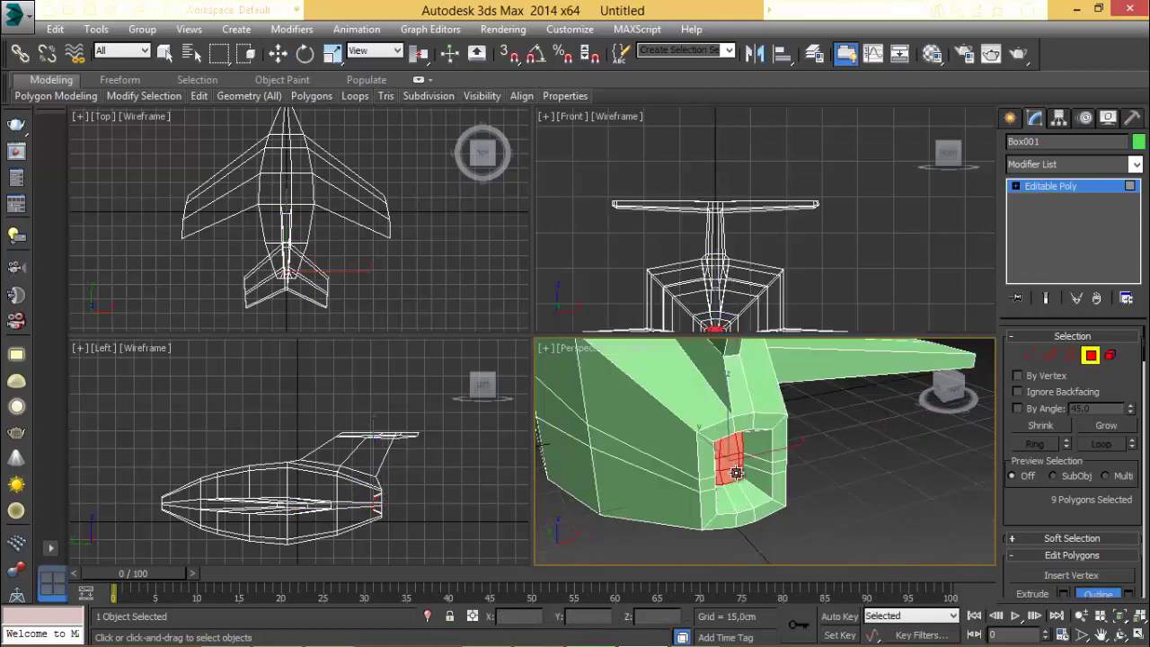
pyautogui.moveTo(330, 189); pyautogui.dragTo(343, 191)
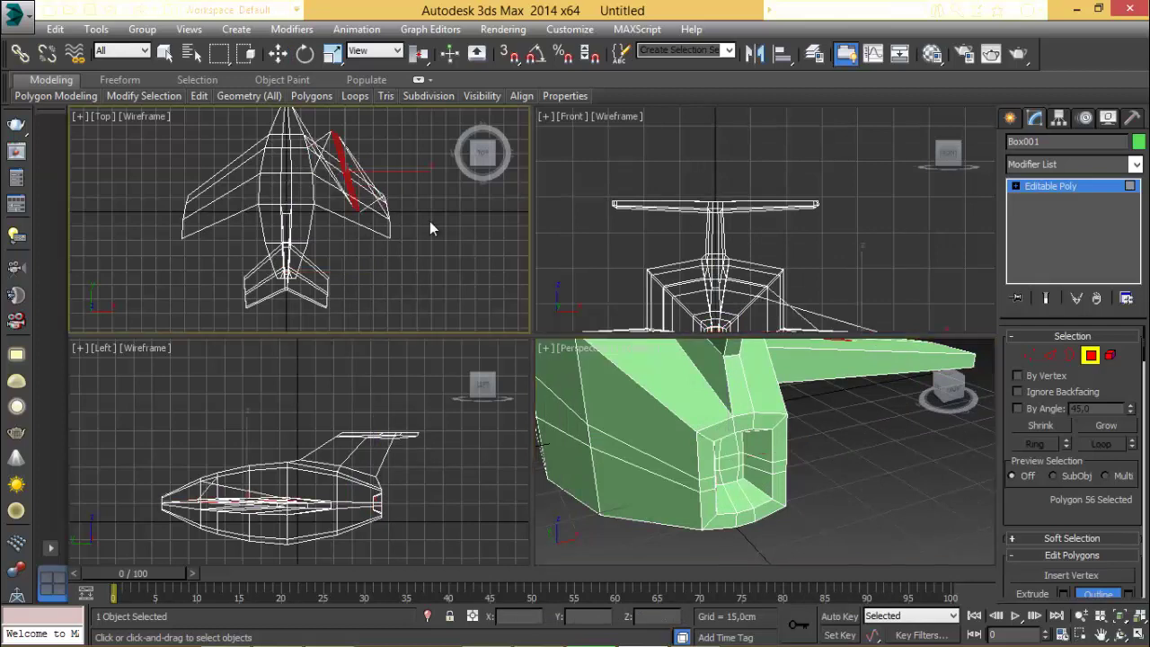
pyautogui.hotkey('ctrl', 'z')
pyautogui.click(277, 58)
pyautogui.hotkey('ctrl', 'z')
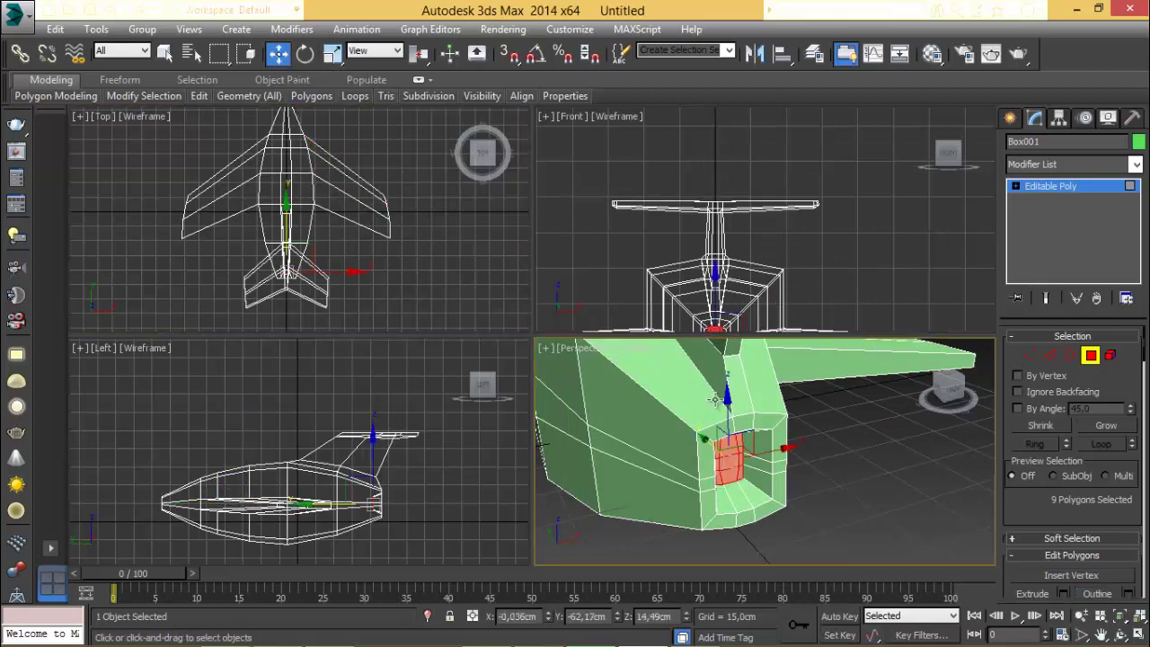
# Scale the recess's inner polygons vertically to 71 percent and leave polygon editing.
pyautogui.scroll(4, 744, 227)
pyautogui.moveTo(716, 308); pyautogui.dragTo(731, 205, button='middle')
pyautogui.press('r')
pyautogui.moveTo(730, 171); pyautogui.dragTo(730, 182)
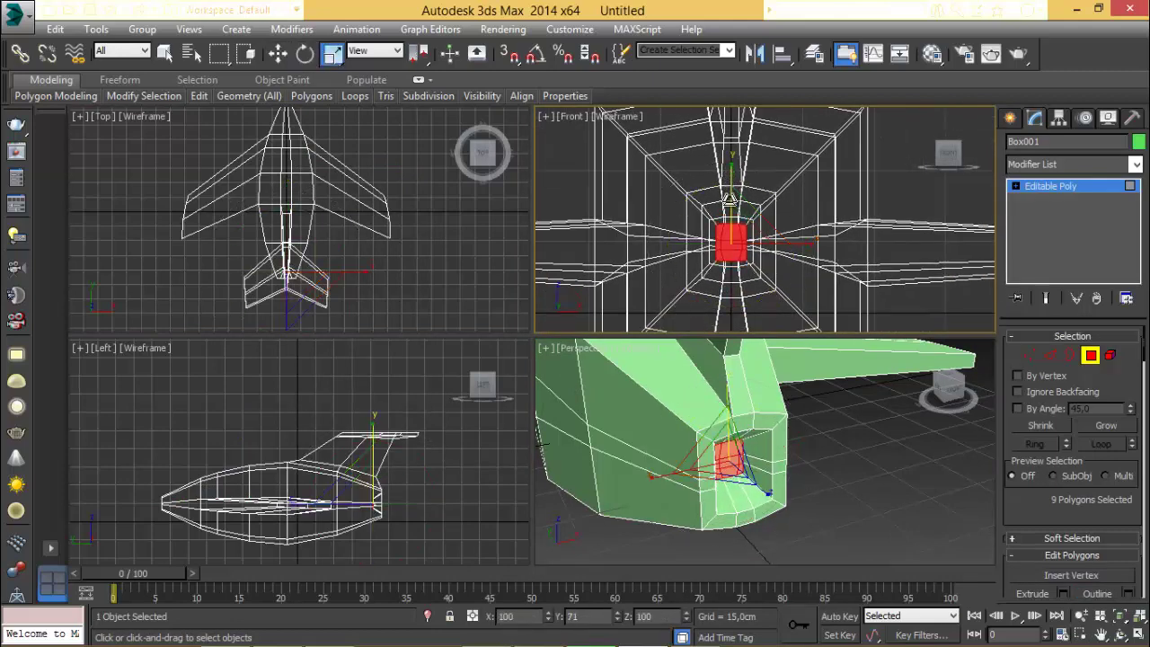
pyautogui.click(1059, 191)
pyautogui.scroll(-4, 771, 463)
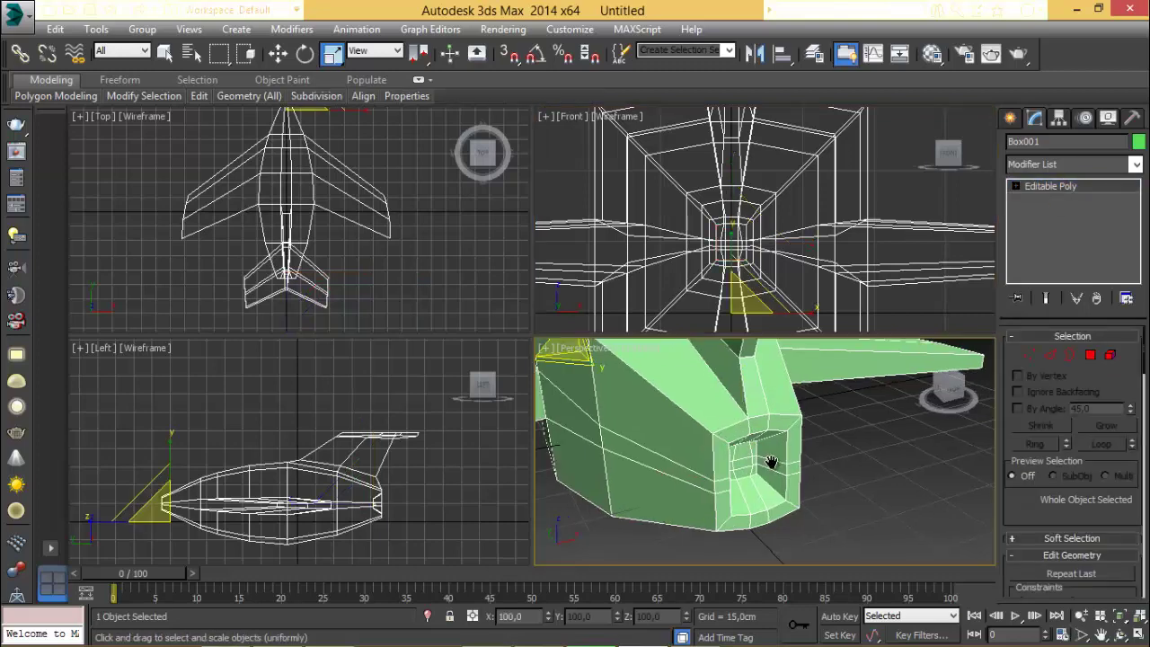
# Apply a TurboSmooth modifier to the whole aircraft.
pyautogui.keyDown('alt'); pyautogui.moveTo(715, 480); pyautogui.dragTo(770, 447, button='middle'); pyautogui.keyUp('alt')
pyautogui.scroll(-5, 739, 466)
pyautogui.scroll(5, 733, 447)
pyautogui.press('w')
pyautogui.click(840, 425)
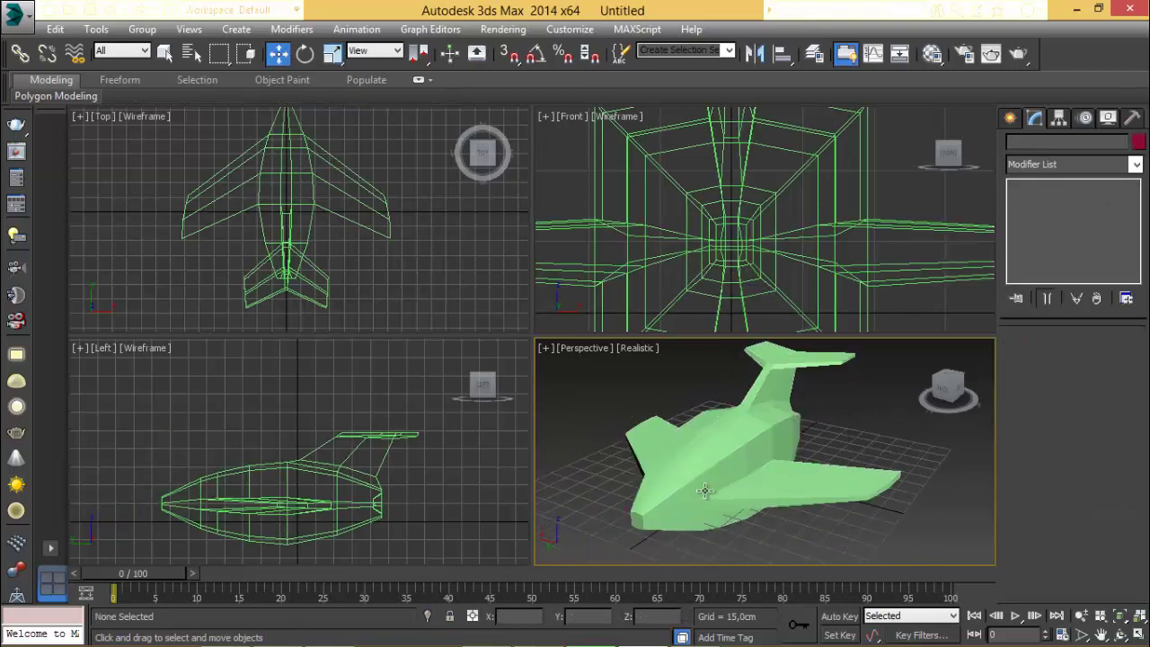
pyautogui.click(704, 491)
pyautogui.click(1136, 165)
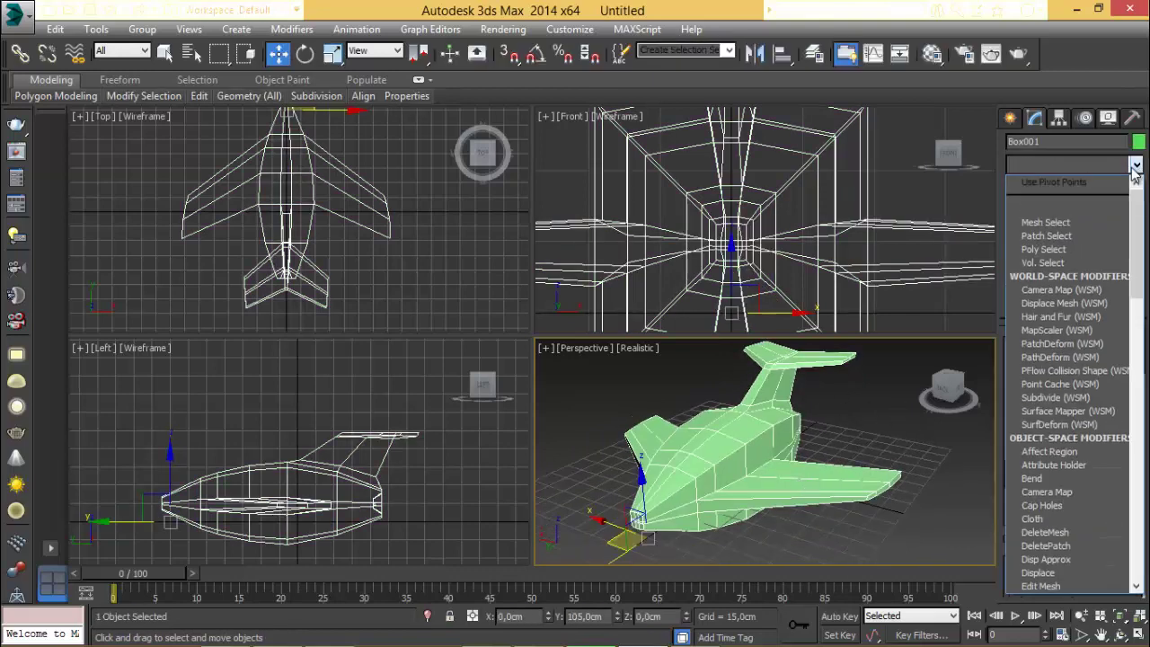
pyautogui.press('t')
pyautogui.press('t')
pyautogui.press('t')
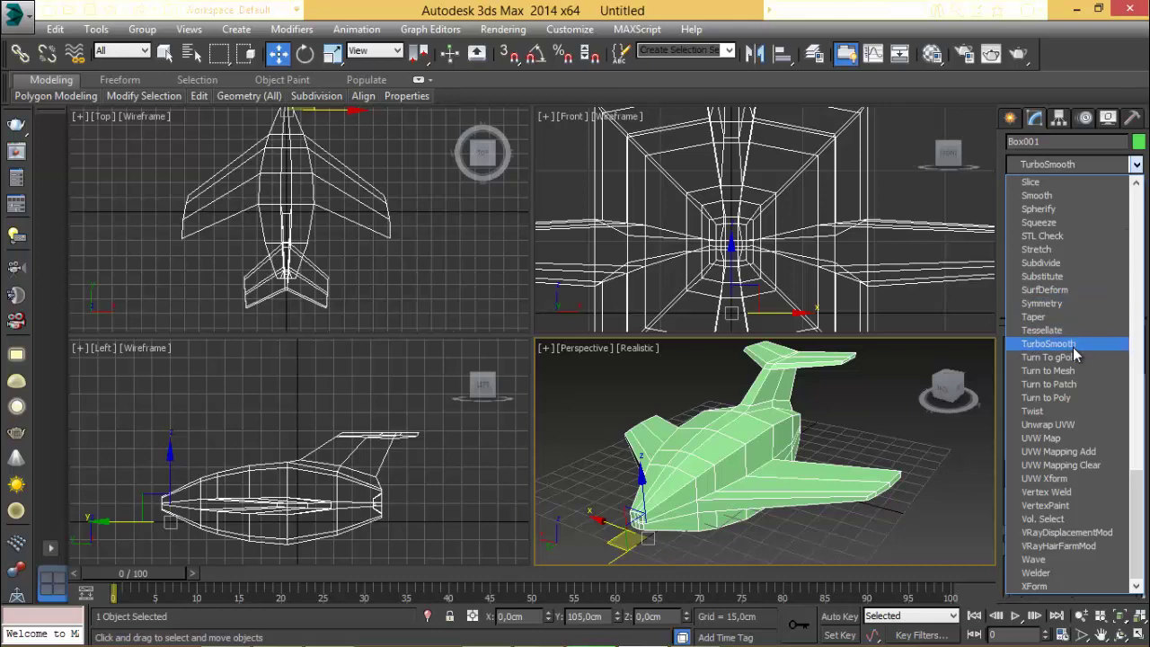
pyautogui.click(1075, 347)
# Set the TurboSmooth iterations to 2 and inspect the smoothed aircraft.
pyautogui.click(876, 433)
pyautogui.moveTo(824, 471)
pyautogui.keyDown('alt'); pyautogui.mouseDown(button='middle')
pyautogui.moveTo(779, 457)
pyautogui.moveTo(884, 462)
pyautogui.moveTo(956, 432)
pyautogui.moveTo(809, 477)
pyautogui.mouseUp(button='middle'); pyautogui.keyUp('alt')
pyautogui.click(779, 462)
pyautogui.click(1128, 361)
pyautogui.click(853, 494)
pyautogui.click(751, 485)
pyautogui.scroll(4, 751, 485)
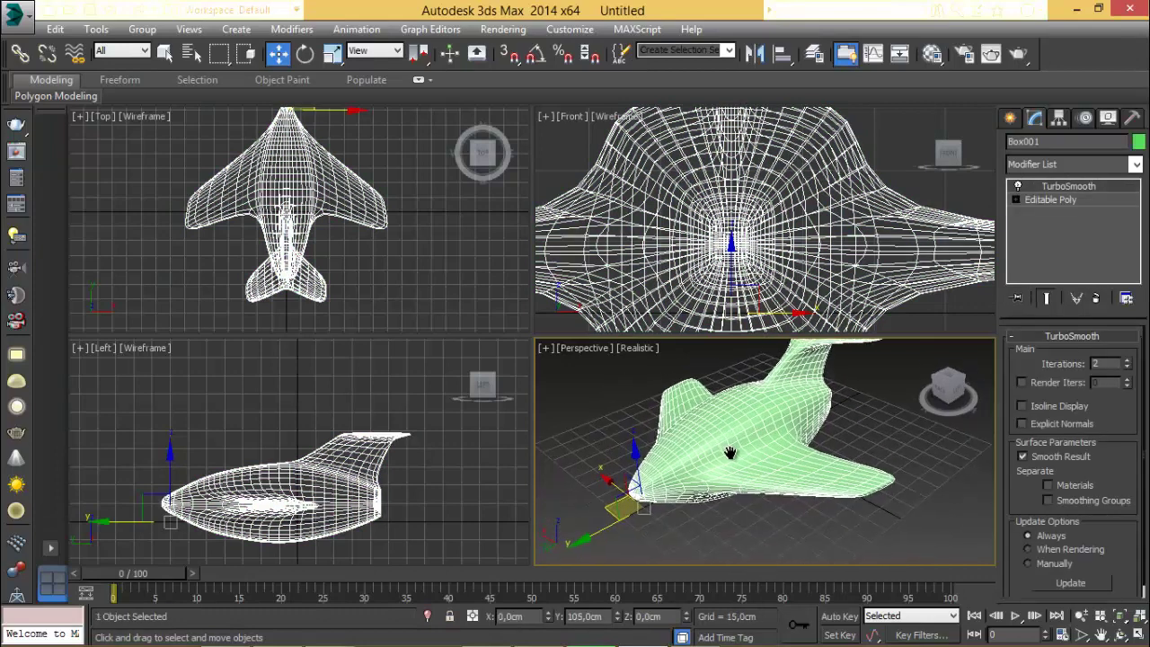
# Turn TurboSmooth off and select the ring of upright body edges just above the wings in Editable Poly.
pyautogui.click(1016, 186)
pyautogui.click(1048, 200)
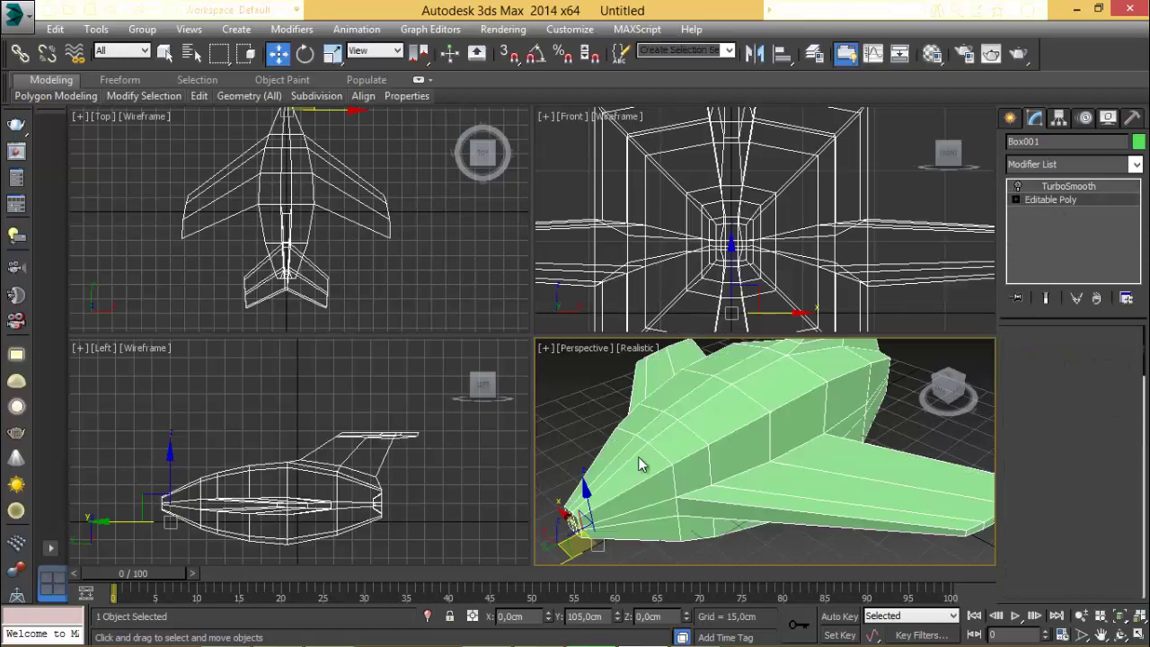
pyautogui.press('2')
pyautogui.click(675, 480)
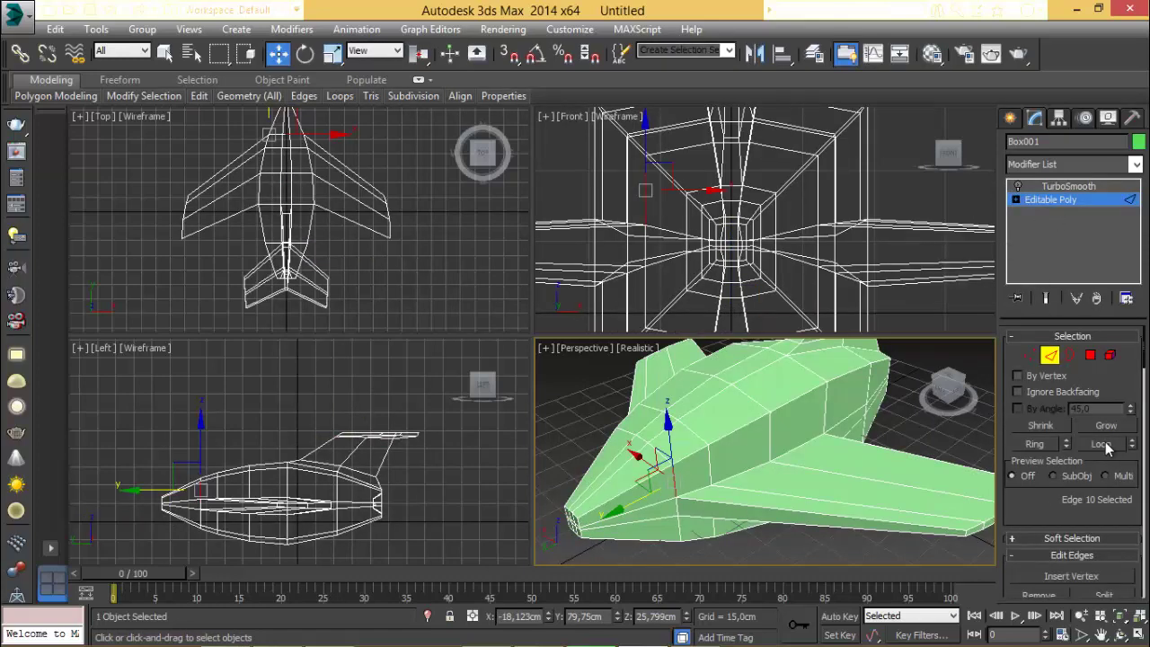
pyautogui.click(1034, 445)
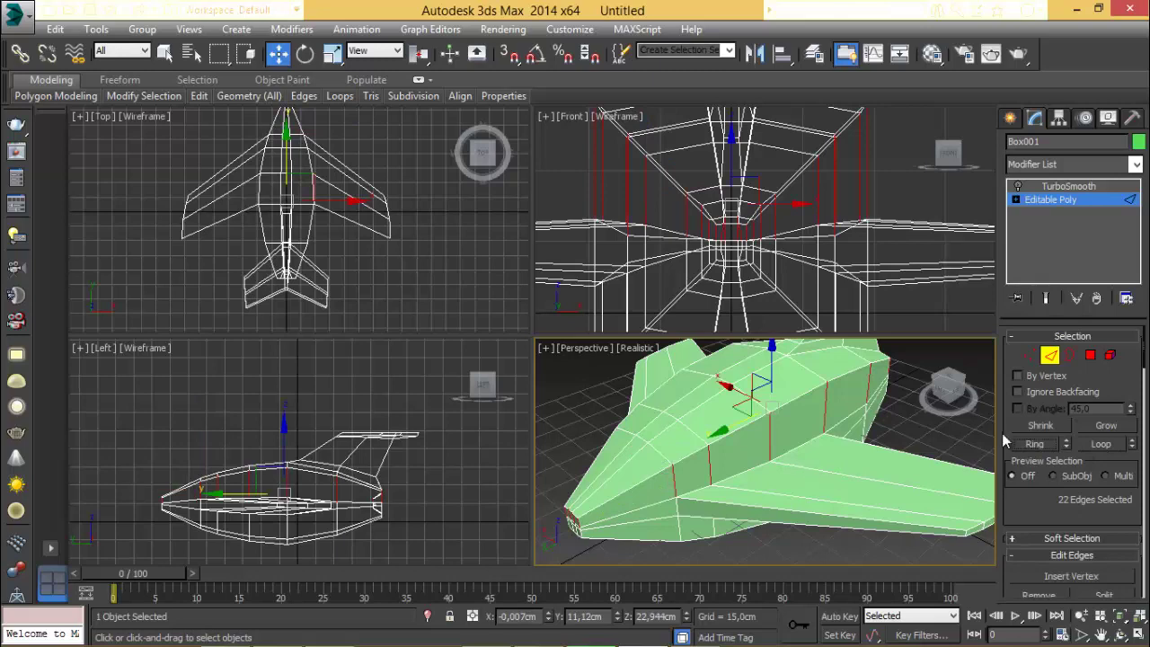
# Connect the selected body edges with 1 segment, pinch 0 and slide 69, placing the new loop near the wing roots.
pyautogui.rightClick(711, 472)
pyautogui.click(538, 464)
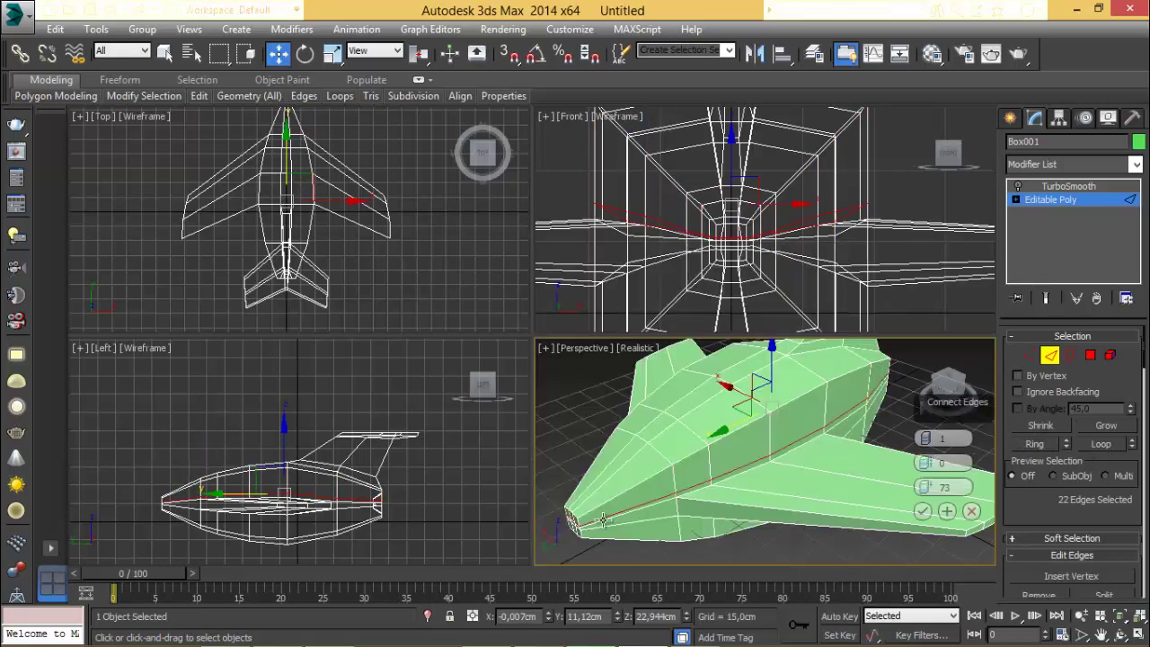
pyautogui.moveTo(928, 485); pyautogui.dragTo(906, 492)
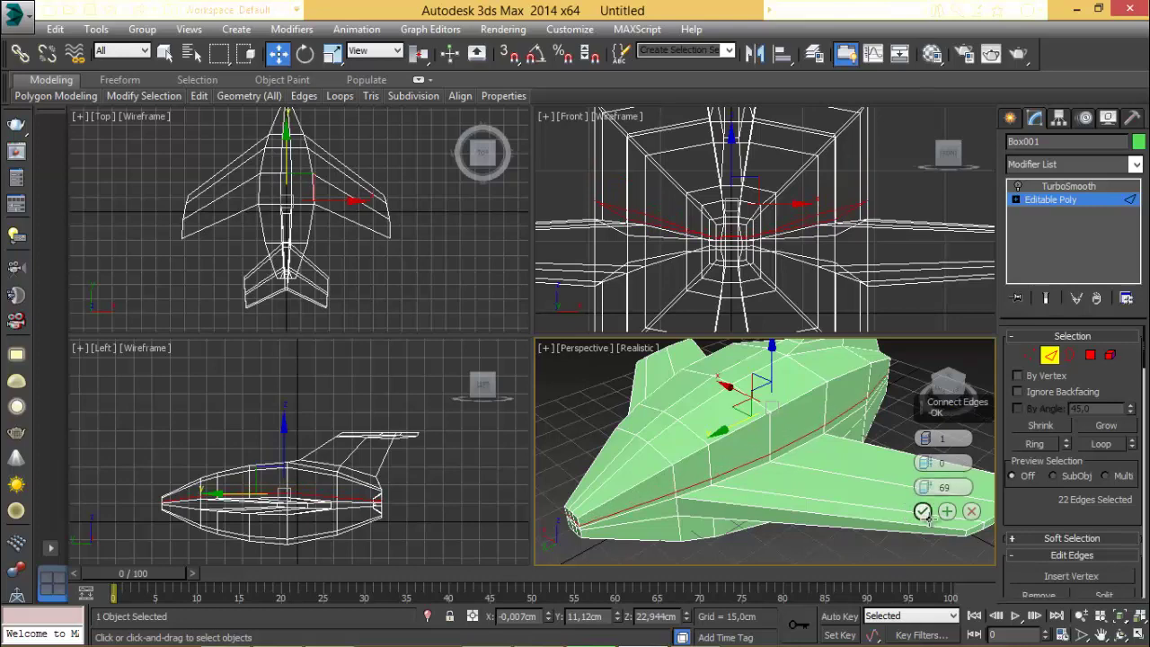
pyautogui.click(923, 511)
# Leave edge editing and turn TurboSmooth back on to check the smoothed body above the wings.
pyautogui.click(1067, 199)
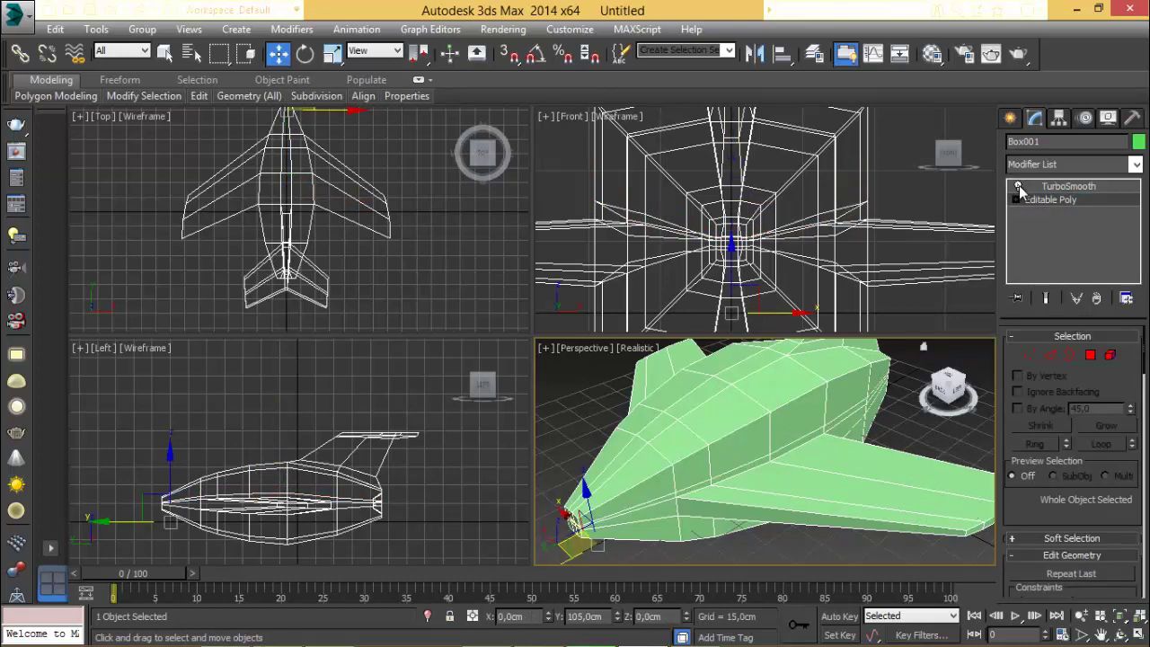
pyautogui.click(1045, 187)
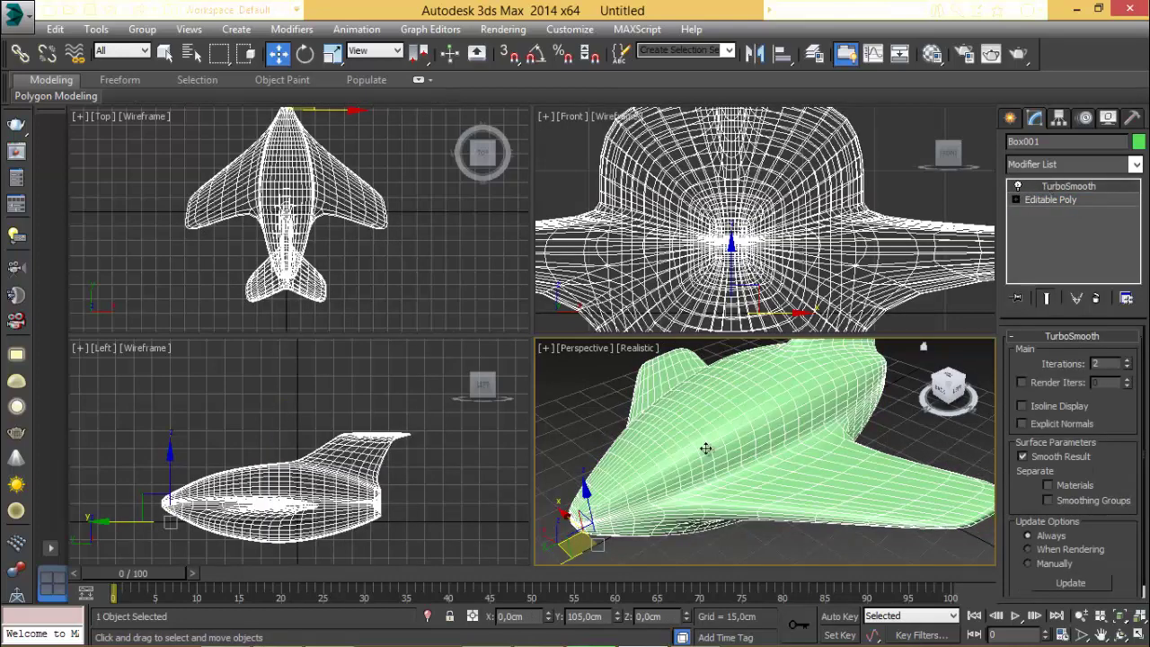
pyautogui.click(723, 551)
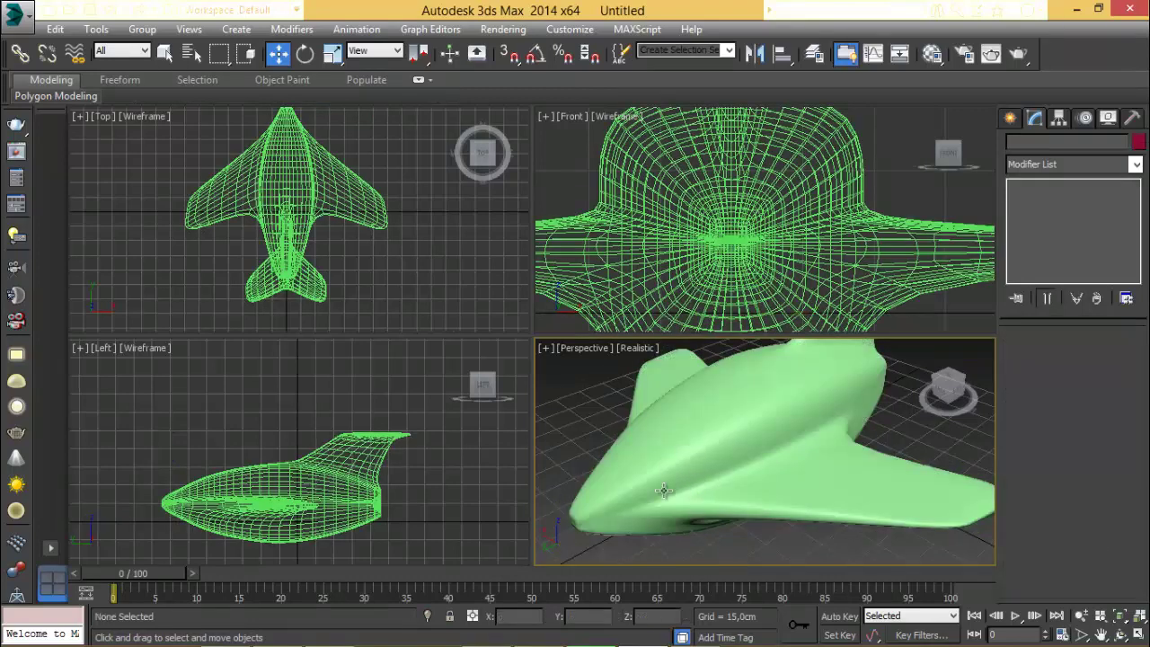
pyautogui.click(737, 488)
# Turn TurboSmooth off and select the ring of lengthwise edges around the nose cone in Editable Poly.
pyautogui.click(1017, 186)
pyautogui.click(1050, 199)
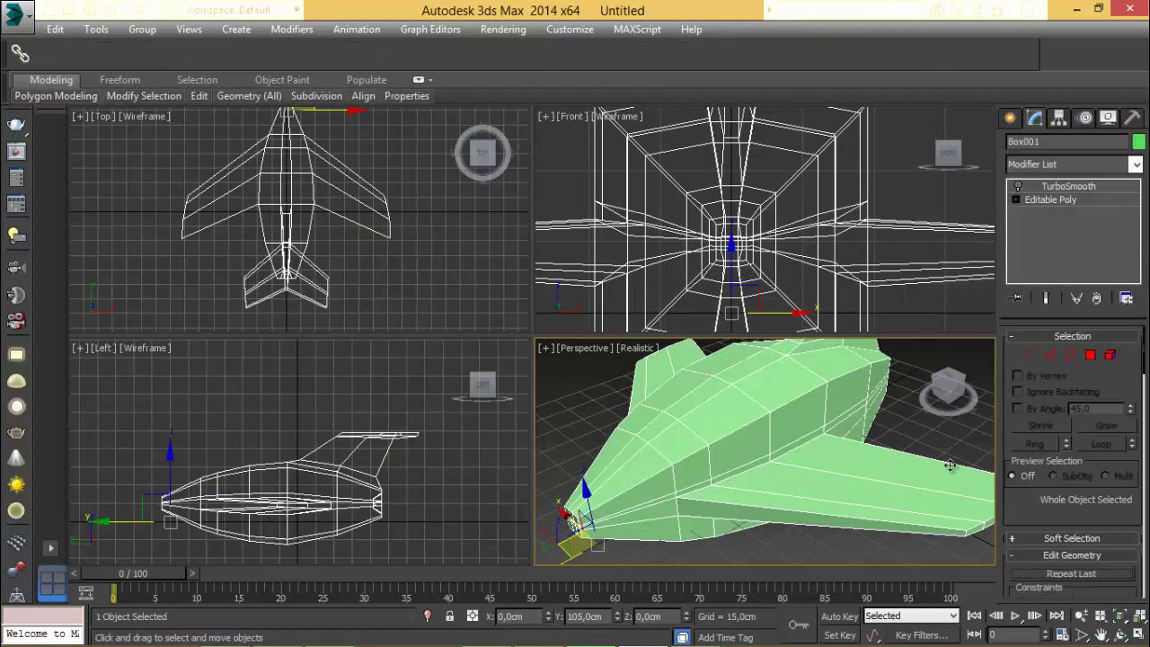
pyautogui.press('2')
pyautogui.click(657, 514)
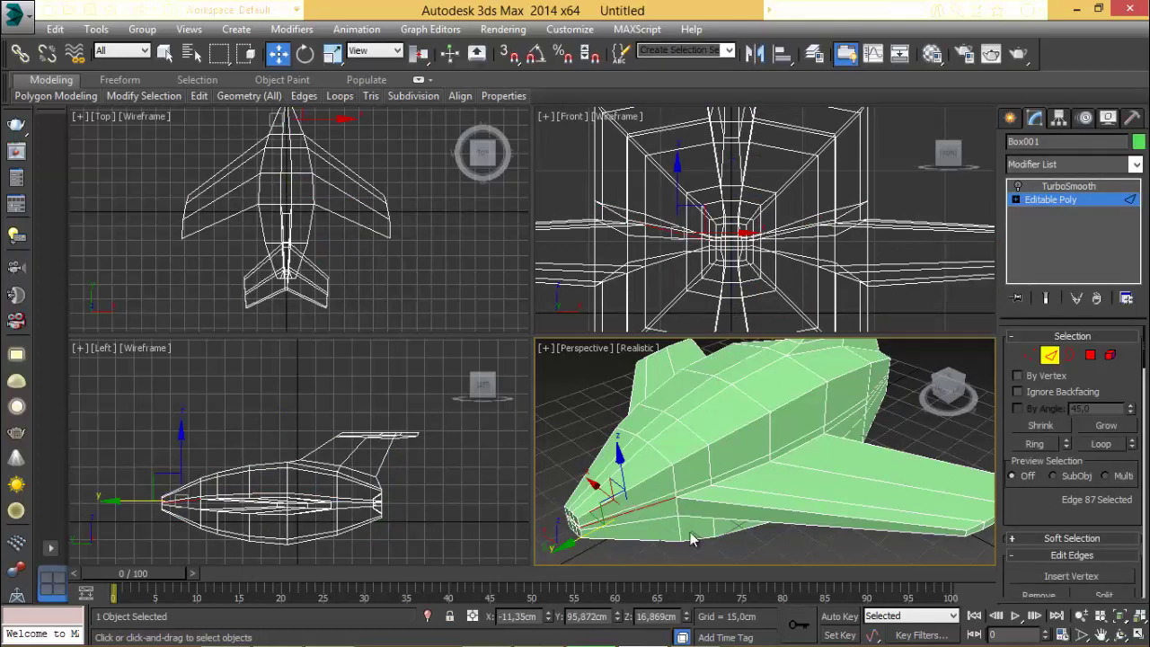
pyautogui.click(1102, 447)
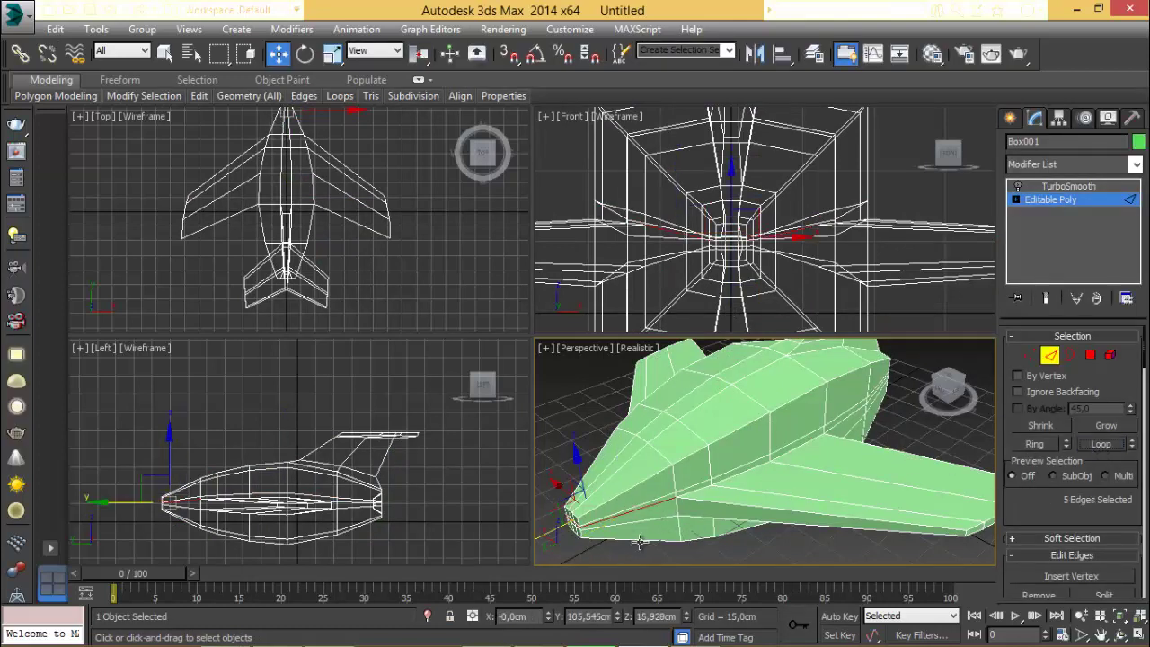
pyautogui.click(654, 505)
pyautogui.click(1043, 445)
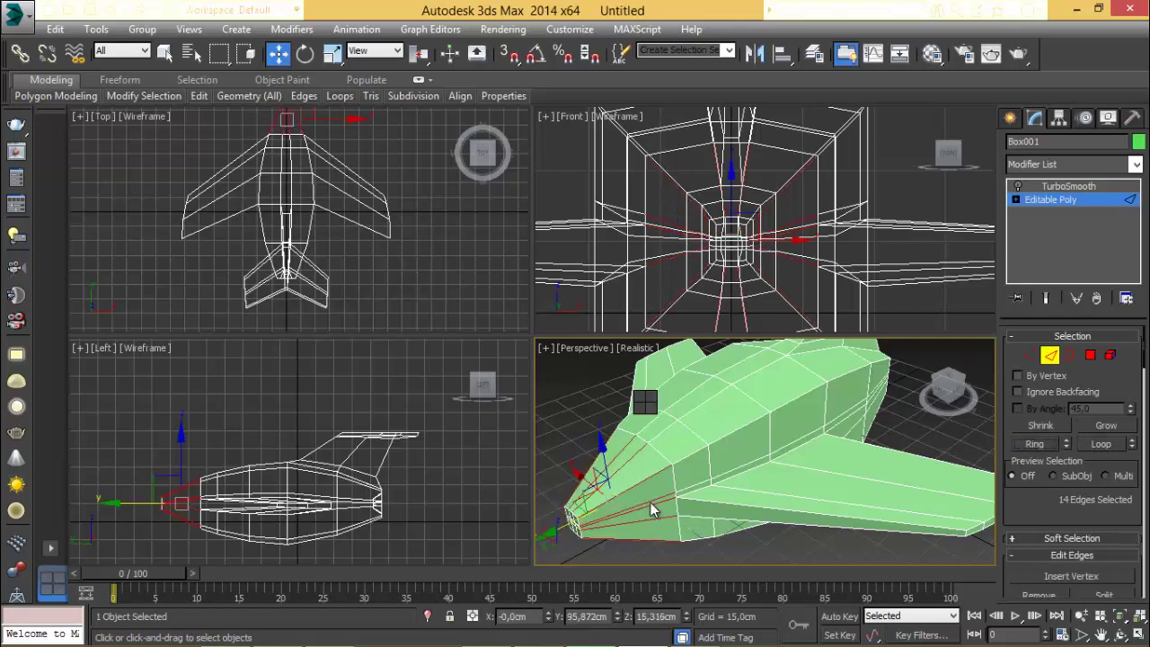
# Connect the selected nose edges with 1 segment, pinch 0 and slide -92, placing the loop just ahead of the wing roots.
pyautogui.rightClick(652, 510)
pyautogui.click(565, 465)
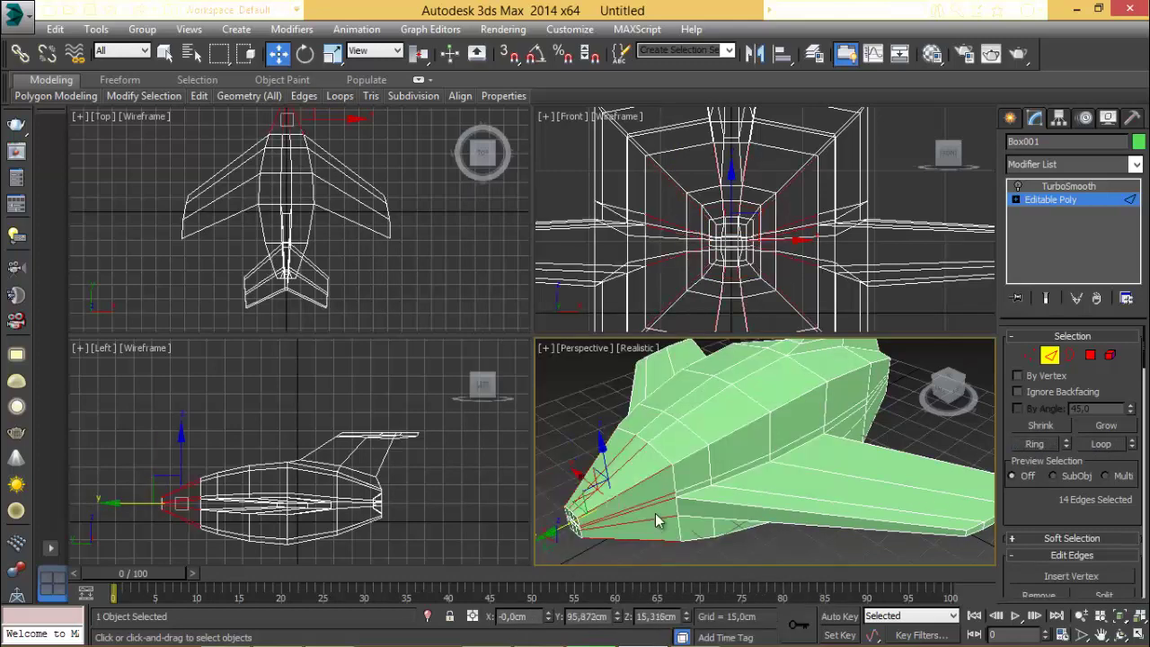
pyautogui.rightClick(662, 511)
pyautogui.click(644, 462)
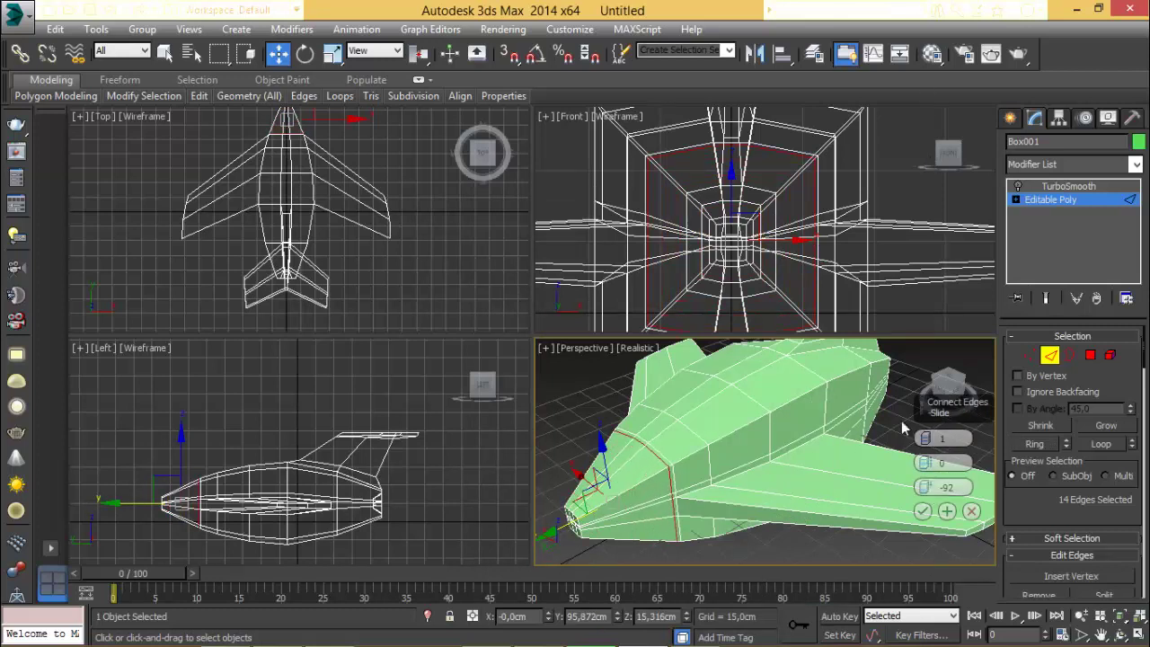
pyautogui.click(923, 510)
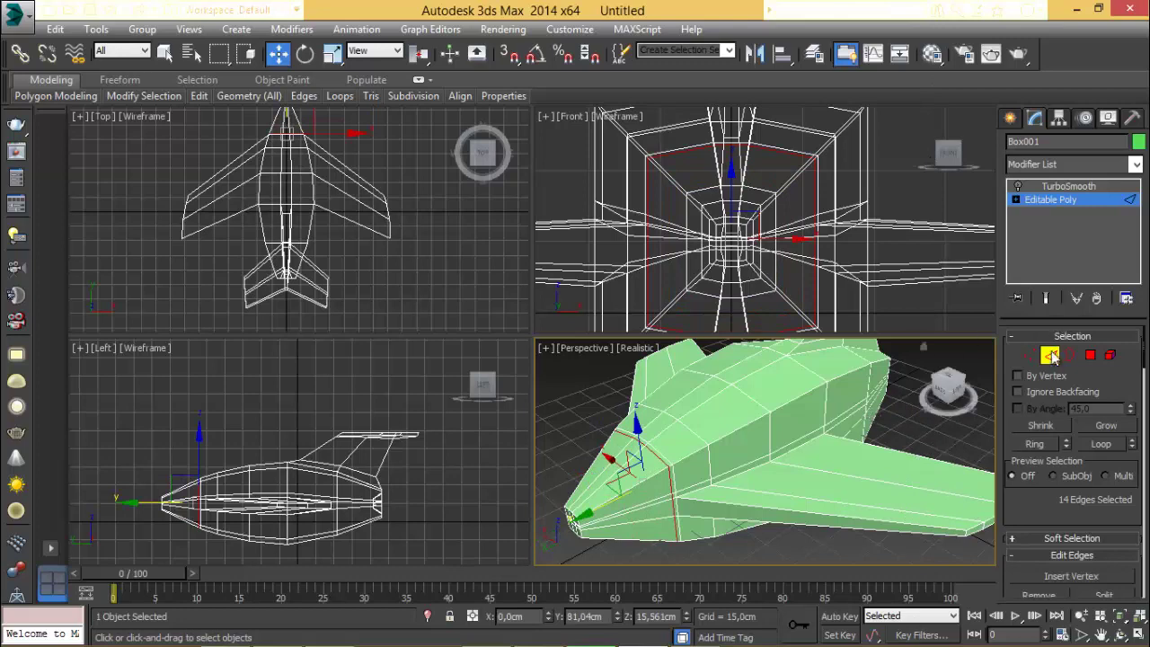
# Leave edge editing and turn TurboSmooth back on to check the smoothed nose and wing roots.
pyautogui.click(1052, 356)
pyautogui.click(1043, 187)
pyautogui.click(1018, 186)
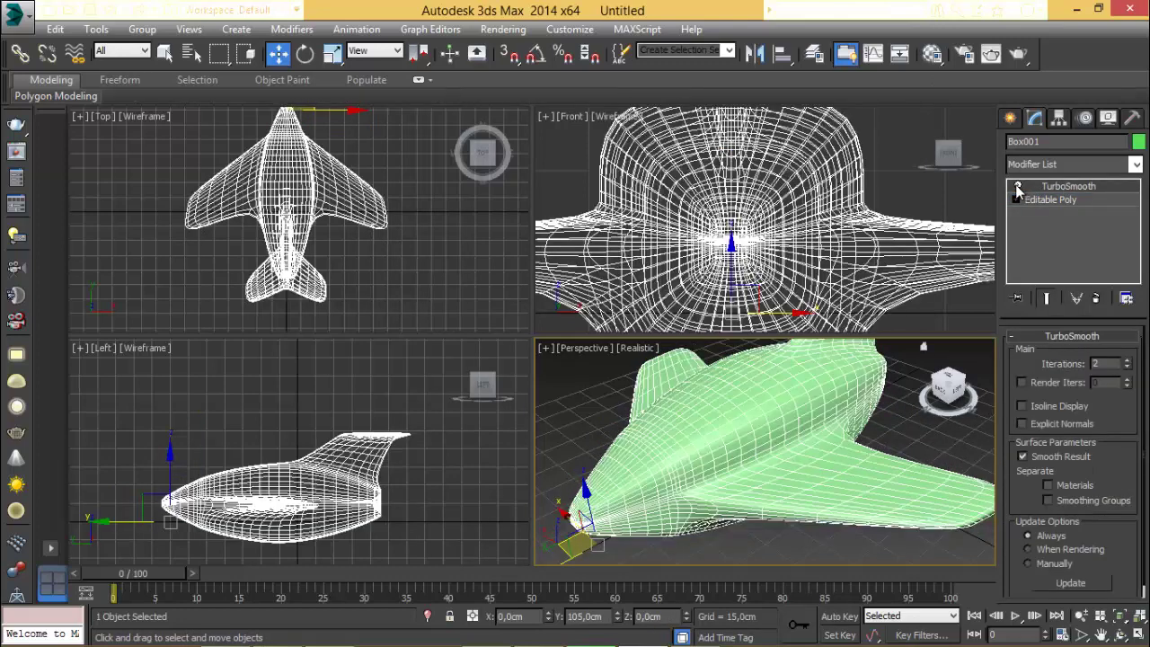
pyautogui.click(900, 450)
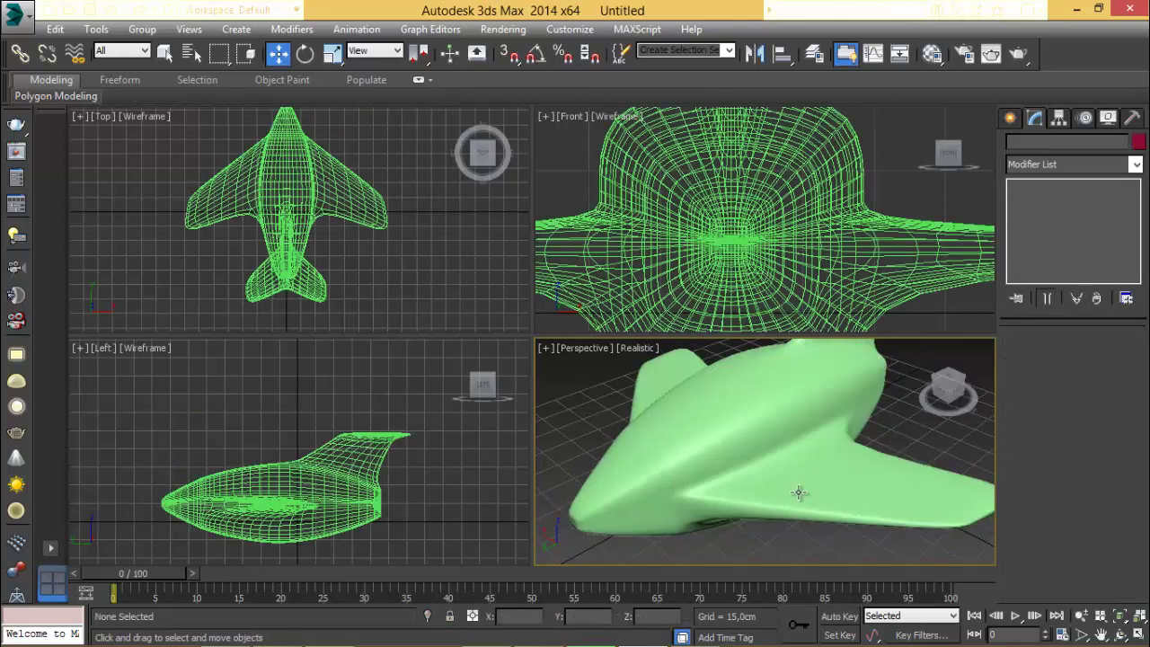
pyautogui.keyDown('alt'); pyautogui.moveTo(803, 491); pyautogui.dragTo(716, 480, button='middle'); pyautogui.keyUp('alt')
pyautogui.scroll(-3, 815, 470)
# Turn TurboSmooth off and select the ring of upright edges around the vertical tail fin in Editable Poly.
pyautogui.click(773, 393)
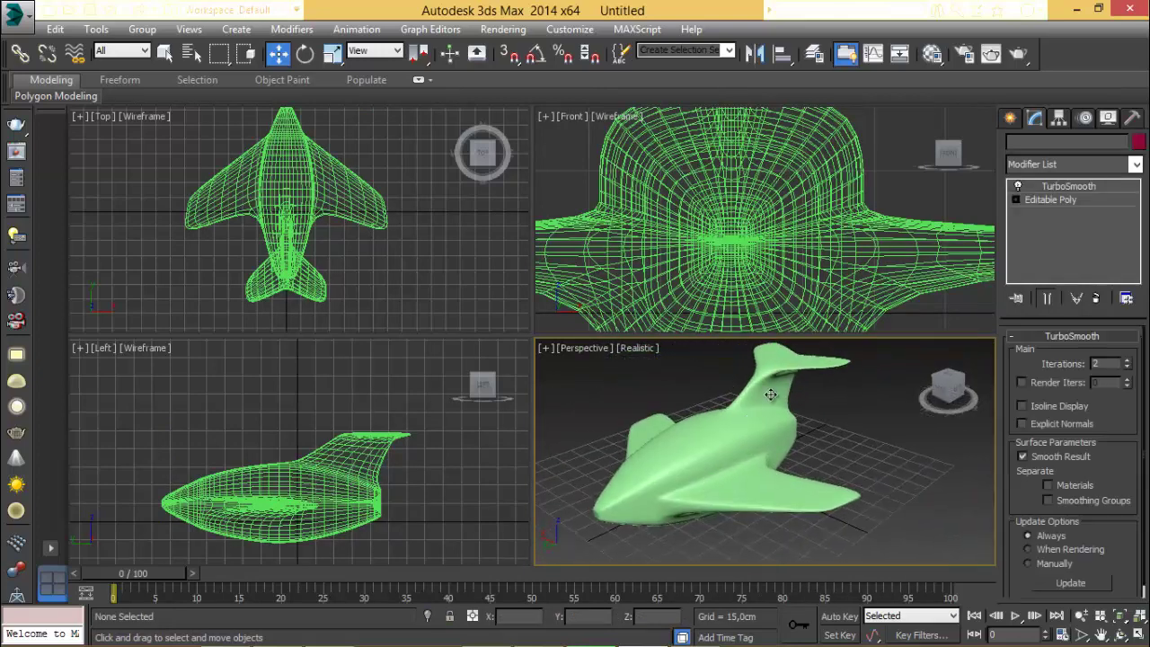
pyautogui.scroll(5, 773, 393)
pyautogui.moveTo(773, 393); pyautogui.dragTo(773, 481, button='middle')
pyautogui.click(1017, 199)
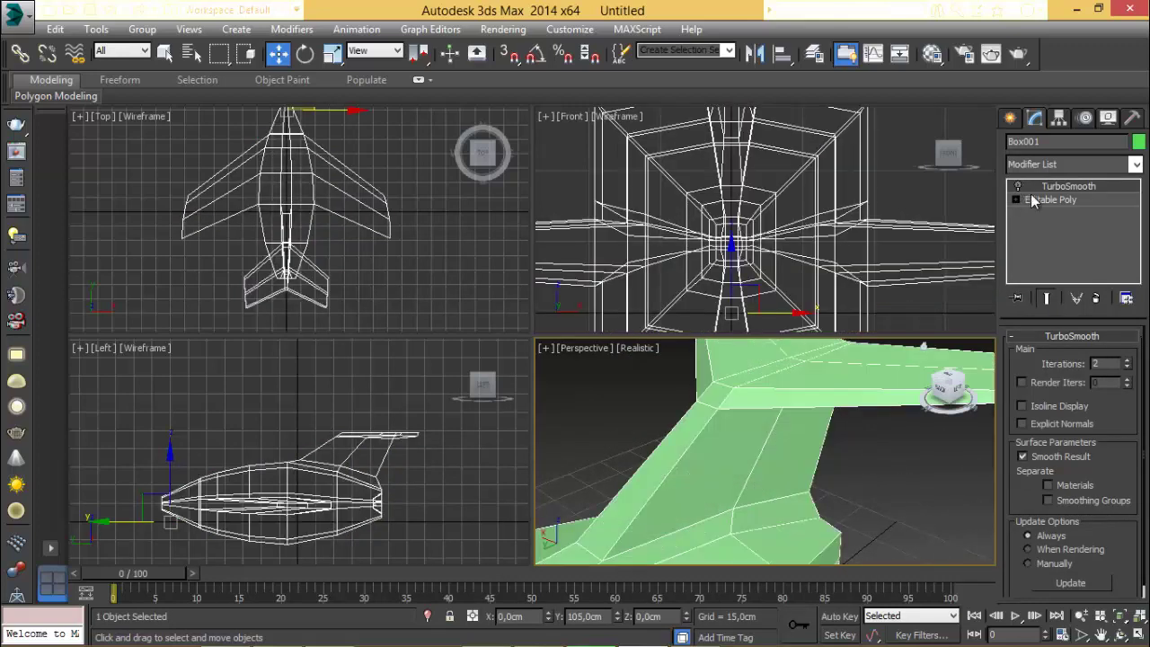
pyautogui.press('2')
pyautogui.click(759, 455)
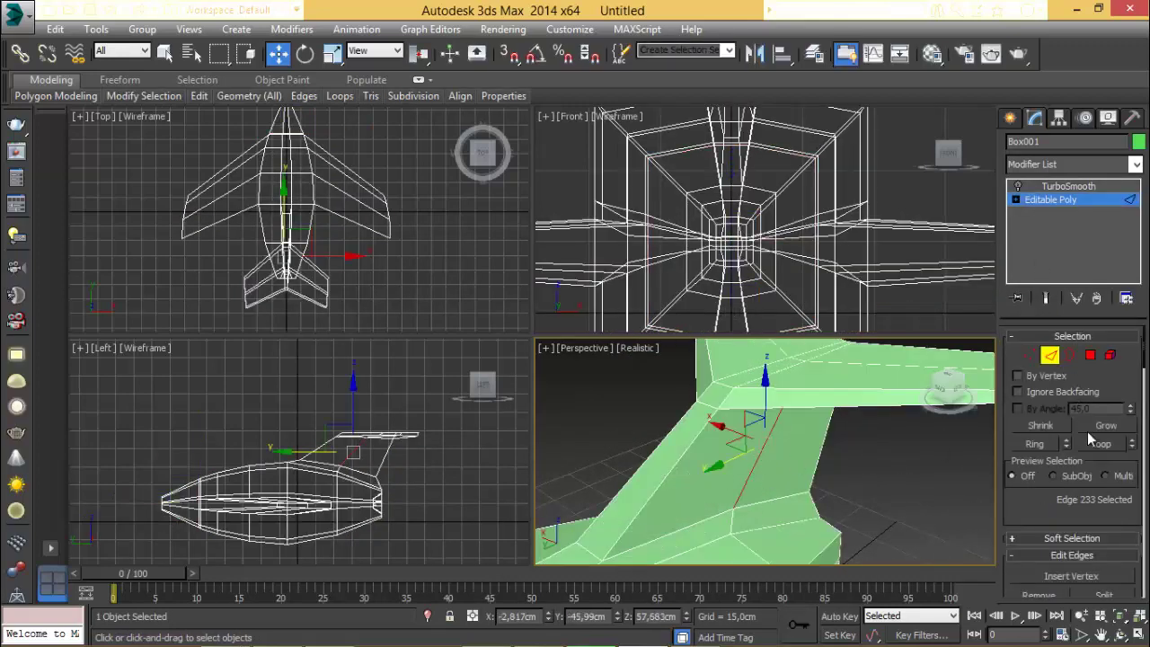
pyautogui.click(1099, 446)
pyautogui.click(892, 501)
pyautogui.click(767, 436)
pyautogui.click(1033, 445)
# Connect the selected tail fin edges with 1 segment, pinch 0 and slide 92, placing the loop just under the tailplane.
pyautogui.rightClick(705, 450)
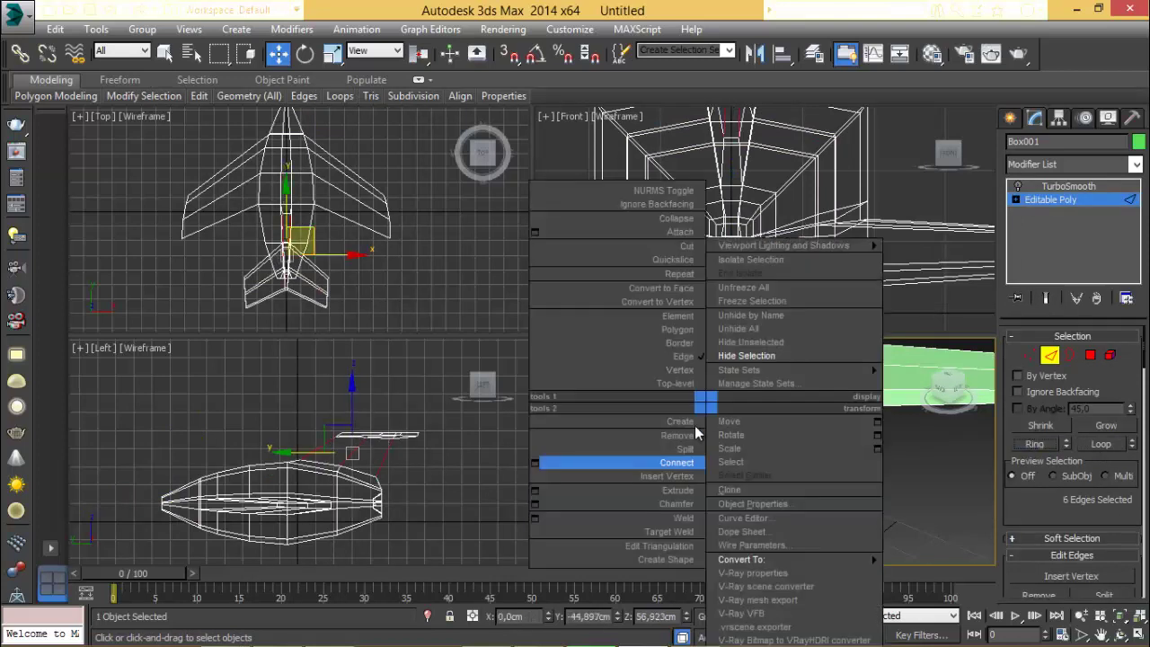
pyautogui.click(535, 463)
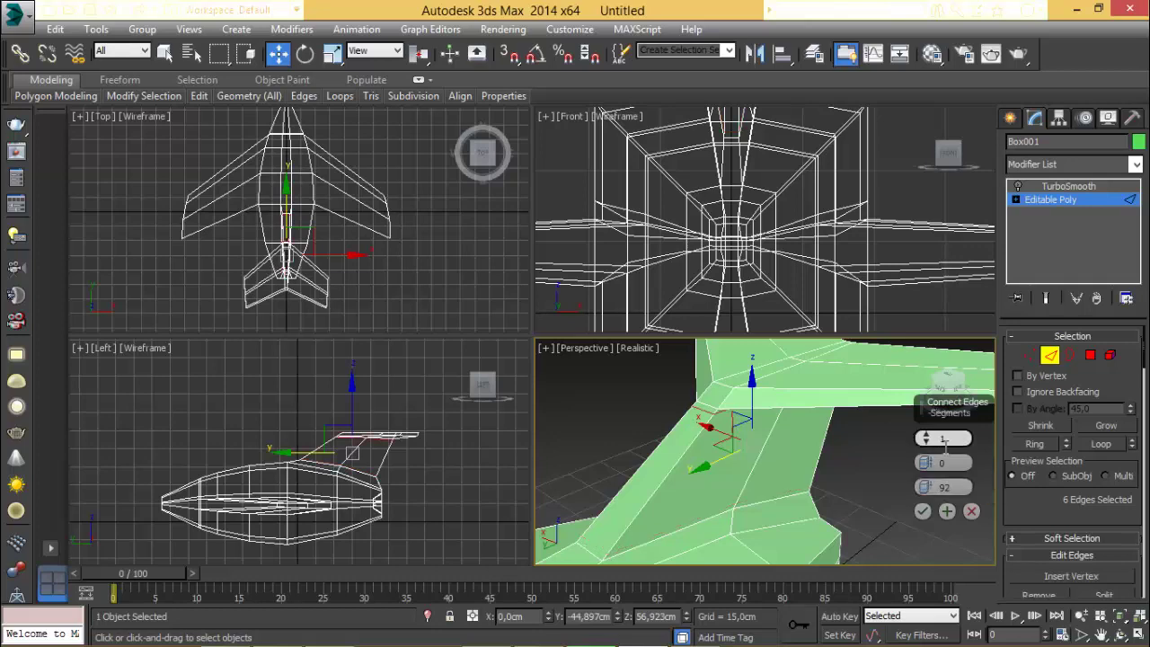
pyautogui.click(923, 512)
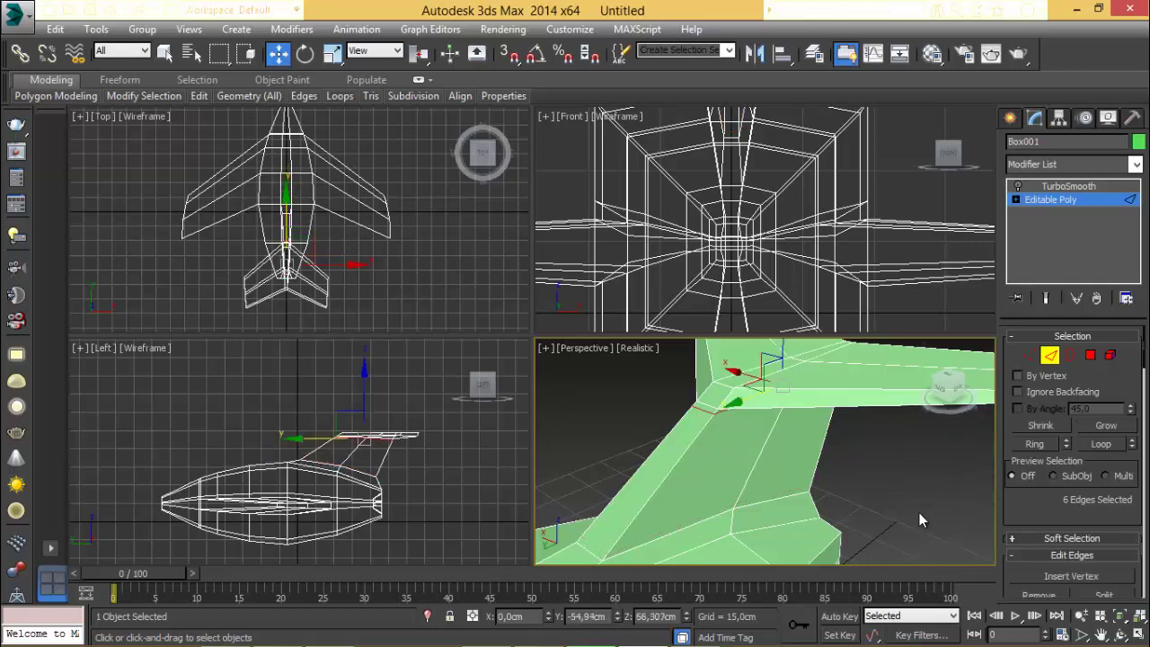
# Turn TurboSmooth back on, maximize the Perspective view and inspect the whole smoothed aircraft.
pyautogui.click(1069, 186)
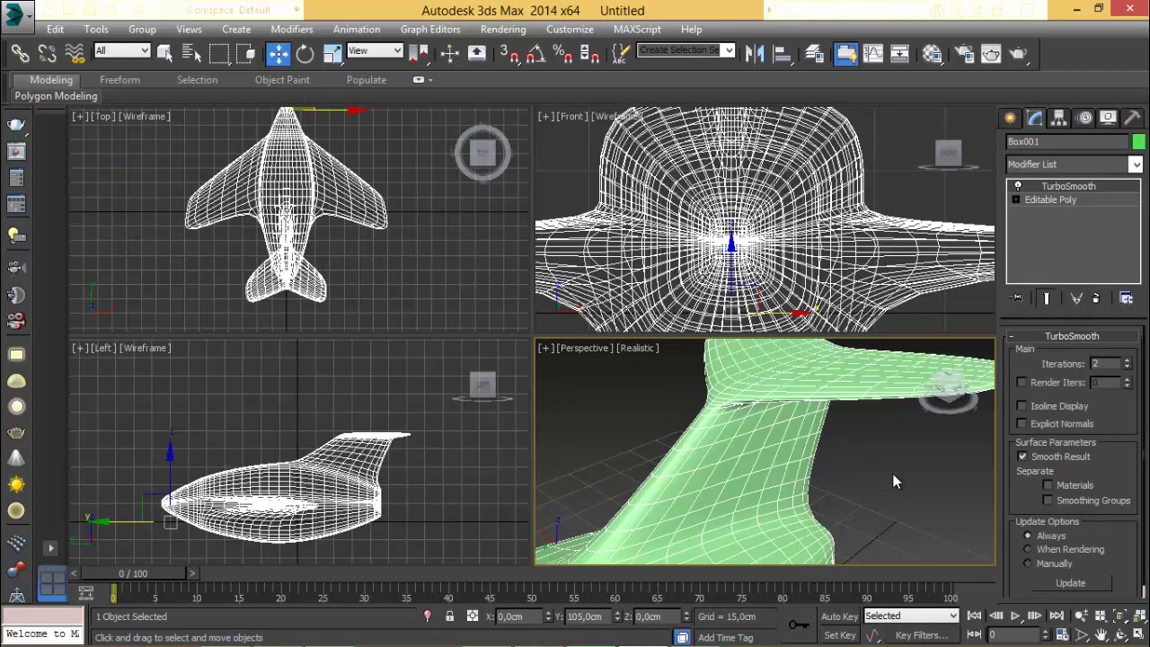
pyautogui.click(822, 447)
pyautogui.scroll(-6, 822, 441)
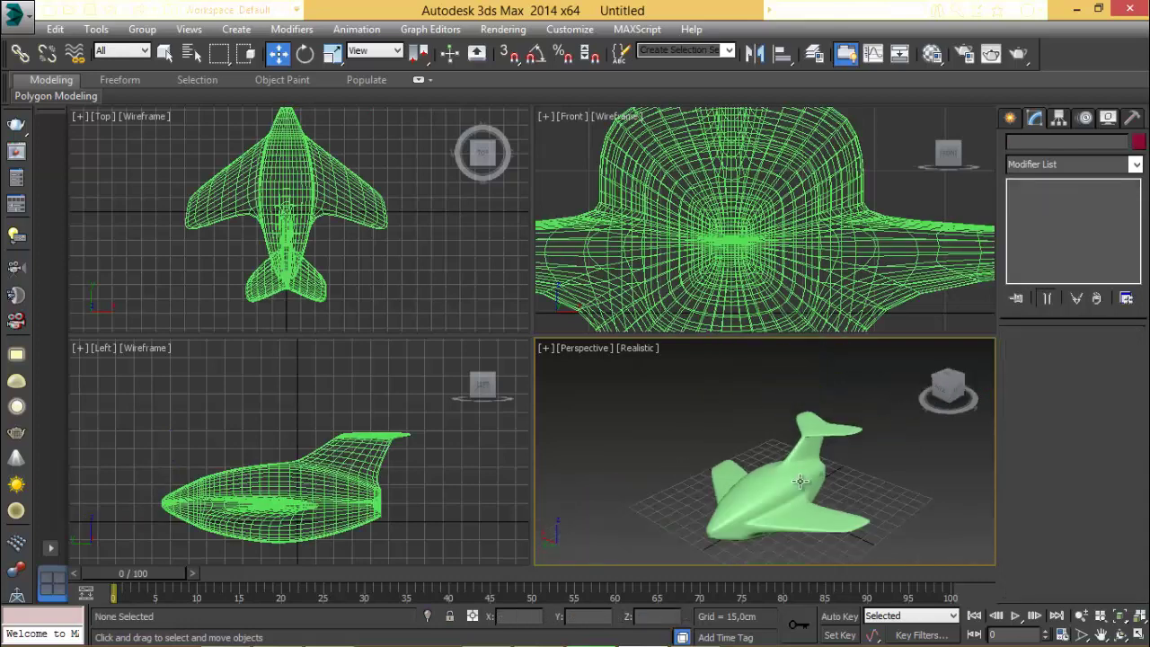
pyautogui.keyDown('alt'); pyautogui.moveTo(801, 482); pyautogui.dragTo(844, 465, button='middle'); pyautogui.keyUp('alt')
pyautogui.click(843, 464)
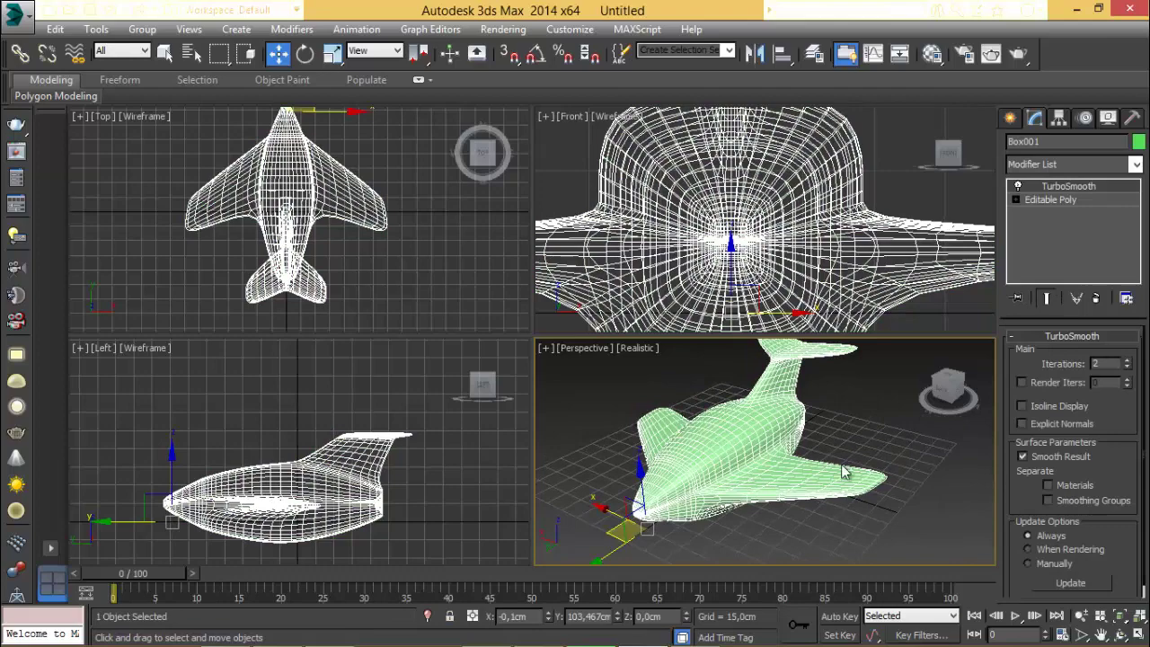
pyautogui.moveTo(844, 474); pyautogui.dragTo(859, 440)
pyautogui.hotkey('alt', 'w')
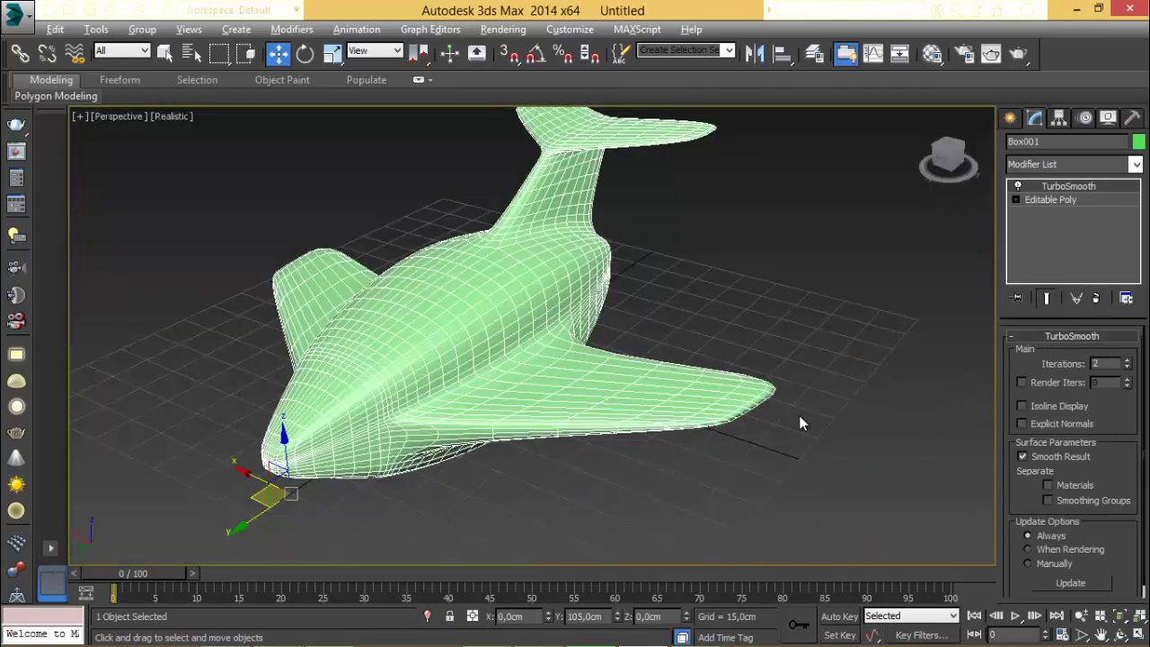
pyautogui.keyDown('alt'); pyautogui.moveTo(805, 422); pyautogui.dragTo(747, 316, button='middle'); pyautogui.keyUp('alt')
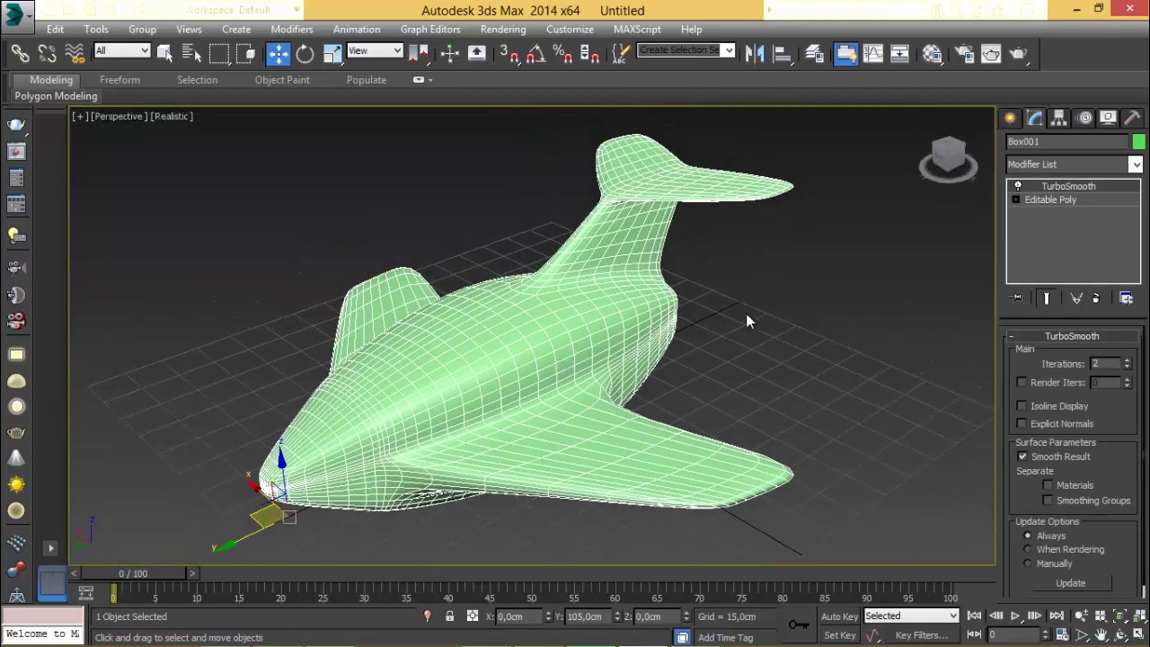
# Select the ten cockpit polygons behind the nose in Editable Poly, covering the top and both sides of the body above the wings.
pyautogui.click(1067, 200)
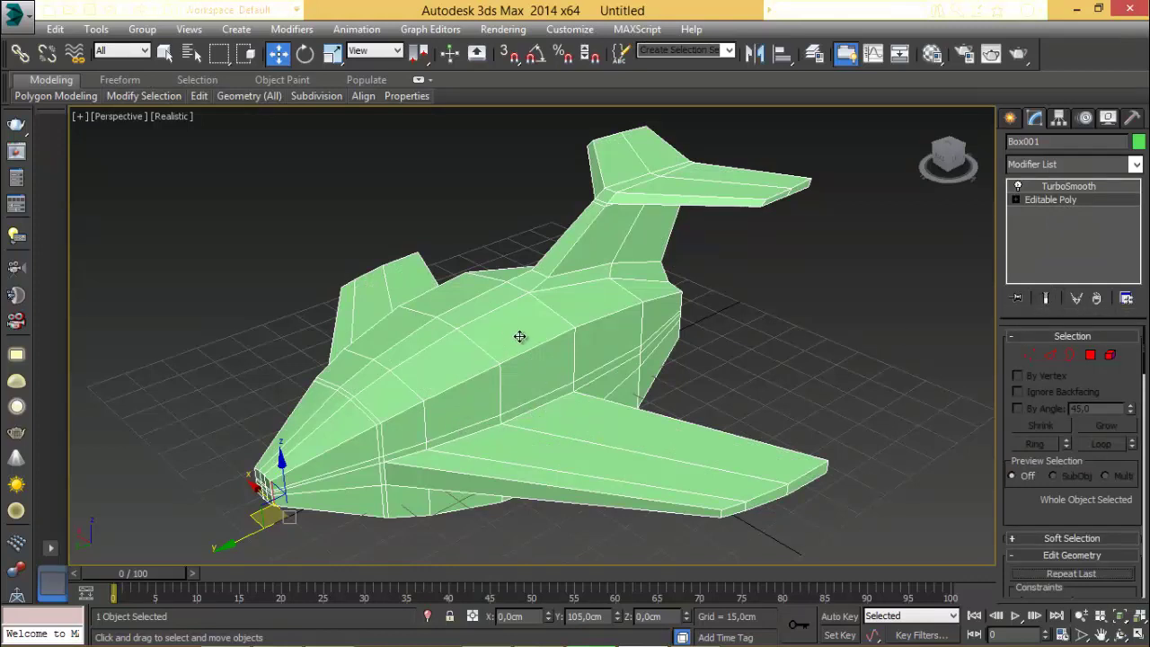
pyautogui.click(1090, 355)
pyautogui.click(404, 389)
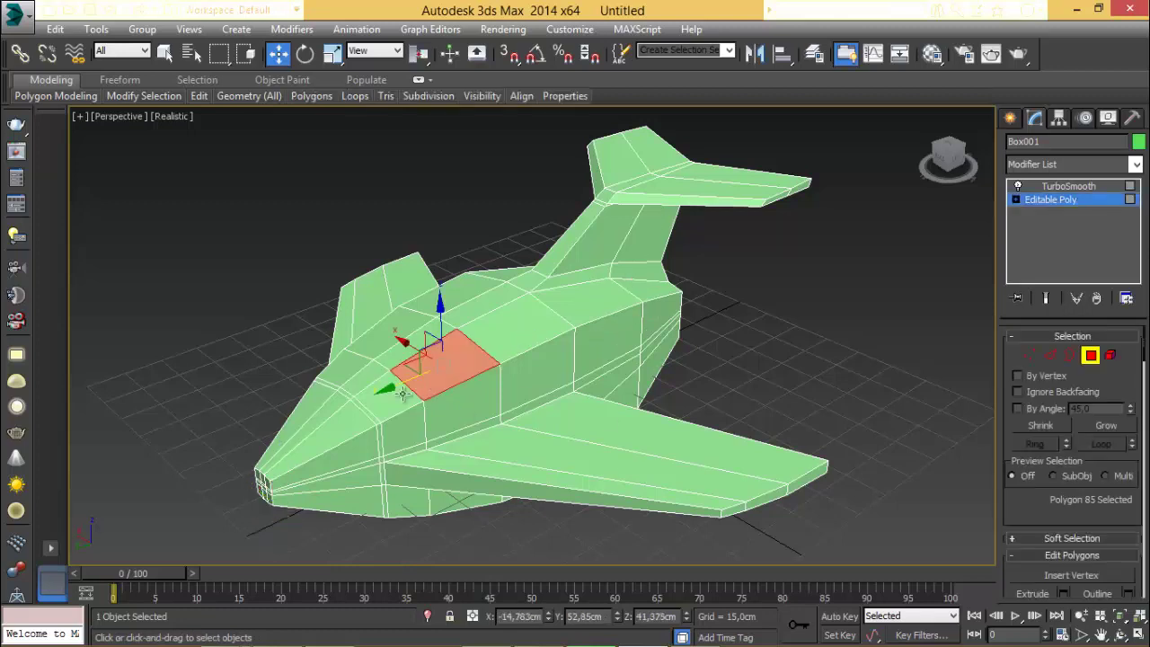
pyautogui.keyDown('ctrl'); pyautogui.click(392, 402); pyautogui.keyUp('ctrl')
pyautogui.keyDown('ctrl'); pyautogui.click(362, 381); pyautogui.keyUp('ctrl')
pyautogui.keyDown('ctrl'); pyautogui.click(348, 362); pyautogui.keyUp('ctrl')
pyautogui.keyDown('ctrl'); pyautogui.click(389, 331); pyautogui.keyUp('ctrl')
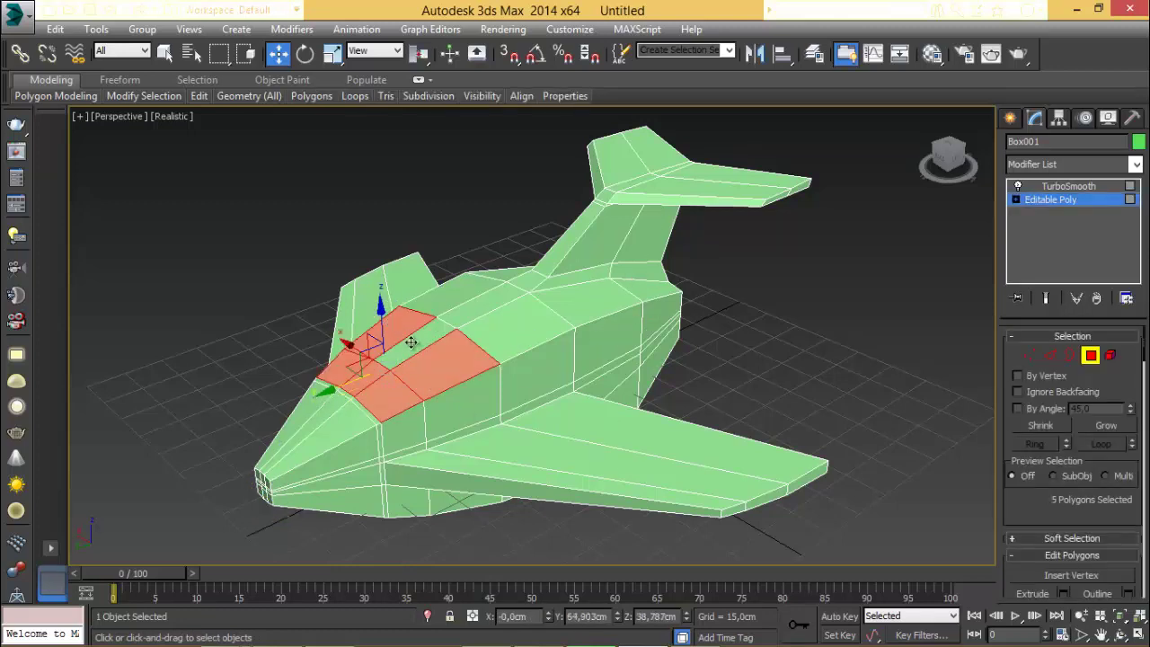
pyautogui.keyDown('ctrl'); pyautogui.click(411, 340); pyautogui.keyUp('ctrl')
pyautogui.keyDown('ctrl'); pyautogui.click(404, 426); pyautogui.keyUp('ctrl')
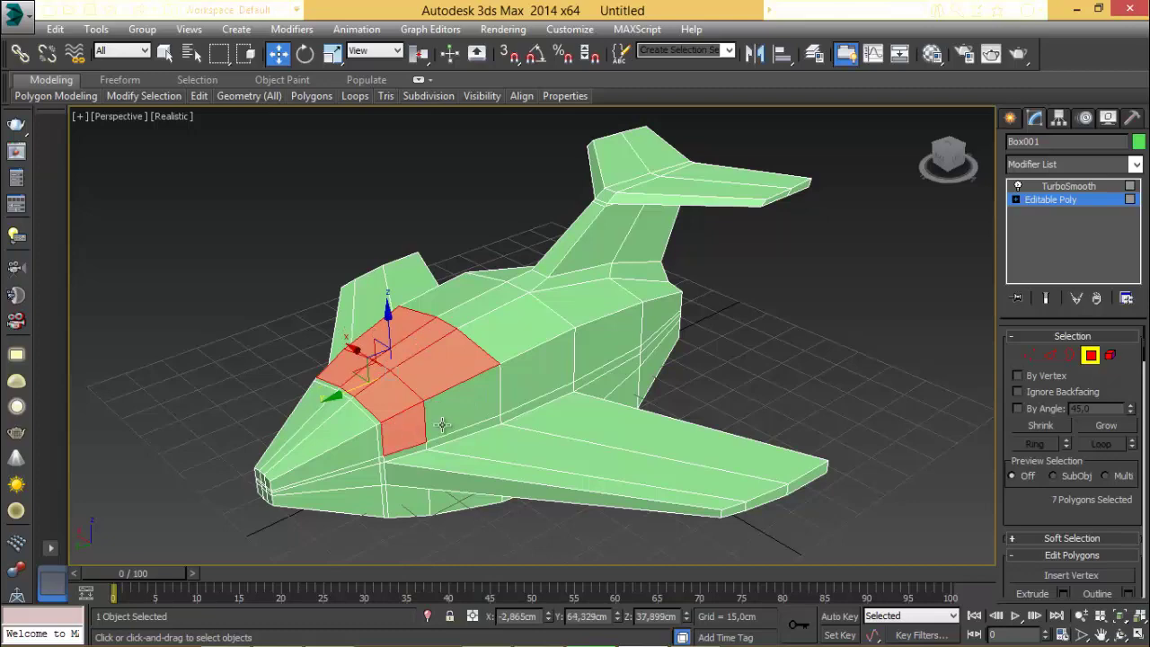
pyautogui.keyDown('ctrl'); pyautogui.click(454, 417); pyautogui.keyUp('ctrl')
pyautogui.keyDown('alt'); pyautogui.moveTo(507, 387); pyautogui.dragTo(647, 380, button='middle'); pyautogui.keyUp('alt')
pyautogui.keyDown('ctrl'); pyautogui.click(314, 424); pyautogui.keyUp('ctrl')
pyautogui.keyDown('ctrl'); pyautogui.click(313, 423); pyautogui.keyUp('ctrl')
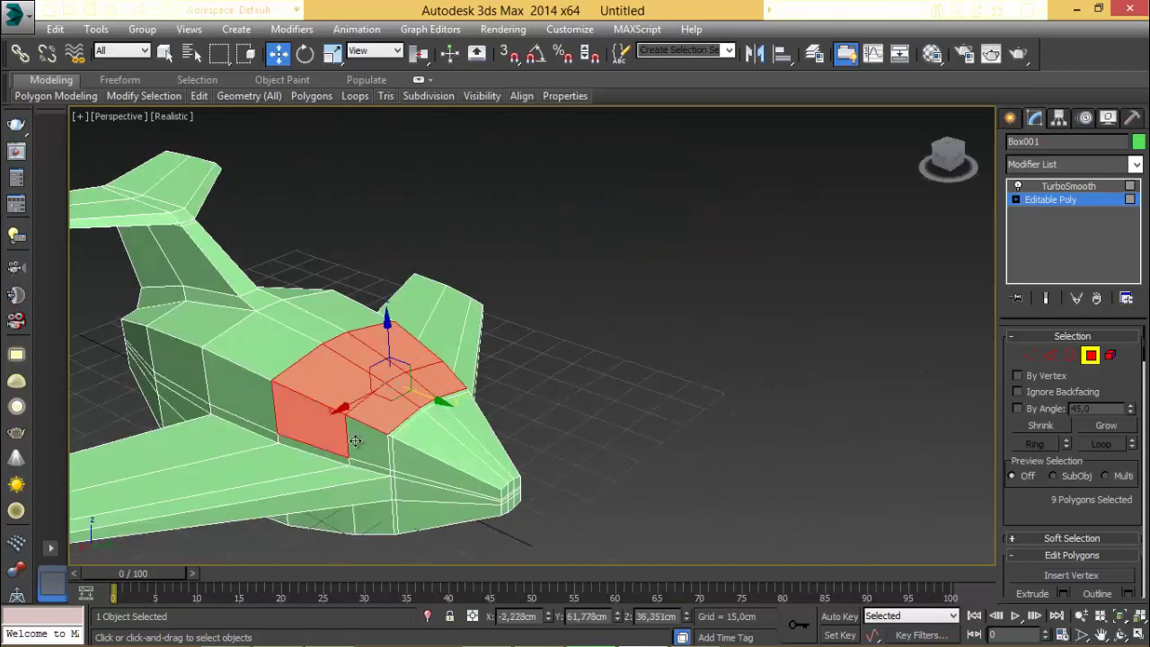
pyautogui.keyDown('ctrl'); pyautogui.click(369, 445); pyautogui.keyUp('ctrl')
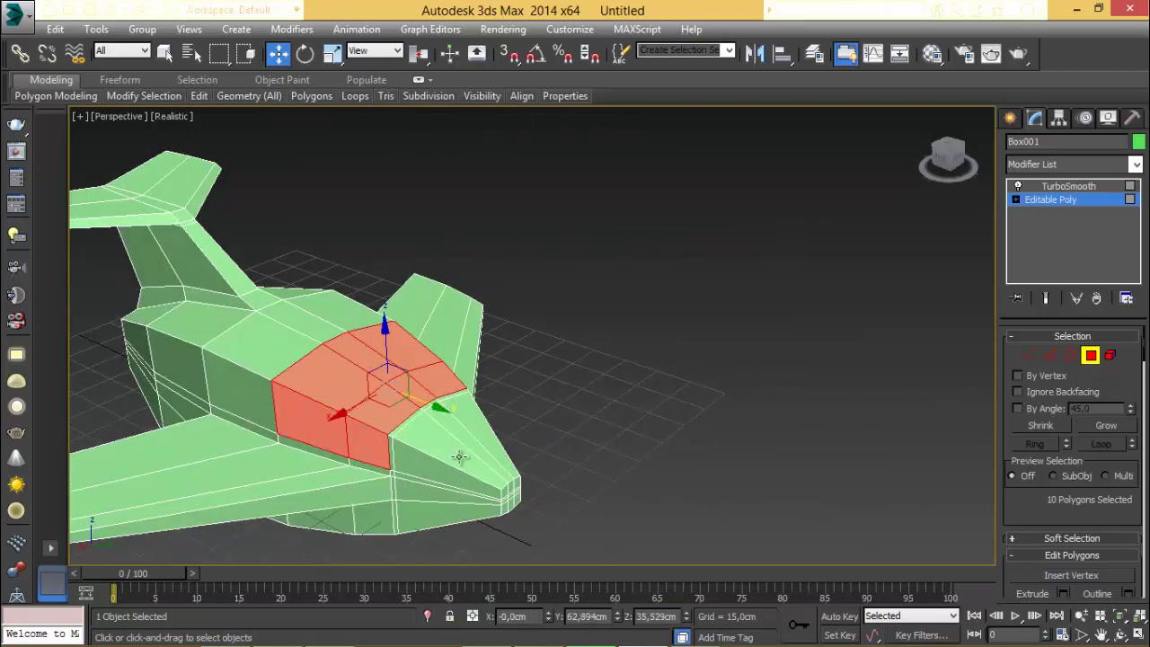
pyautogui.keyDown('alt'); pyautogui.moveTo(459, 457); pyautogui.dragTo(343, 437, button='middle'); pyautogui.keyUp('alt')
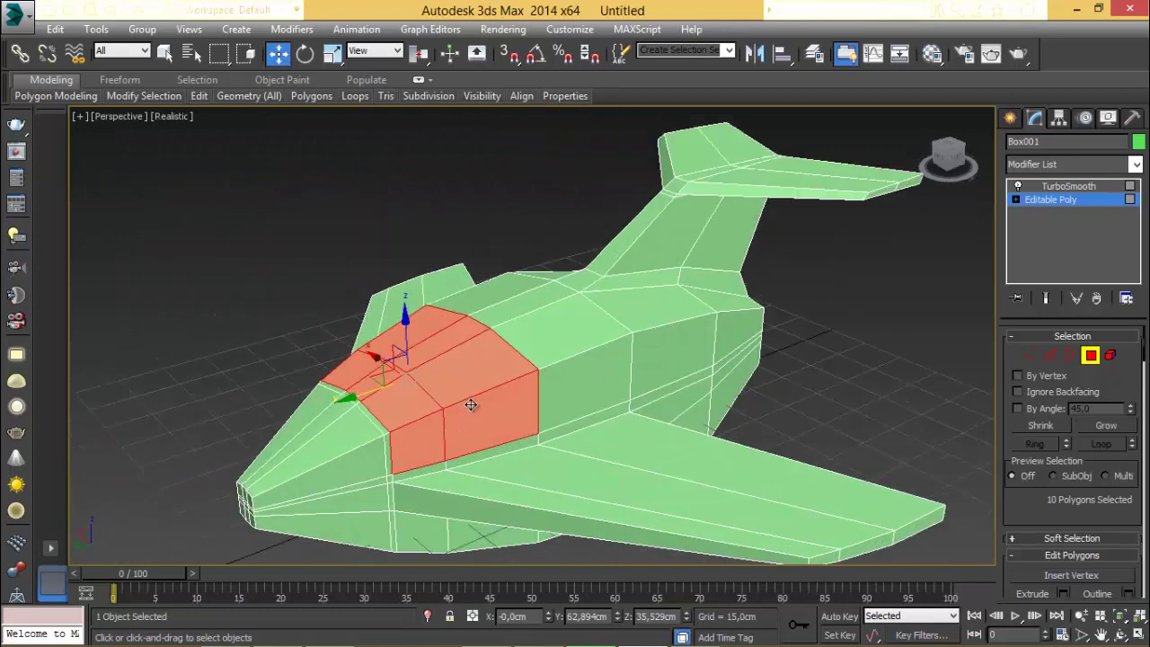
# Inset the selected cockpit polygons by a small amount to form a narrow border around the canopy area.
pyautogui.rightClick(509, 399)
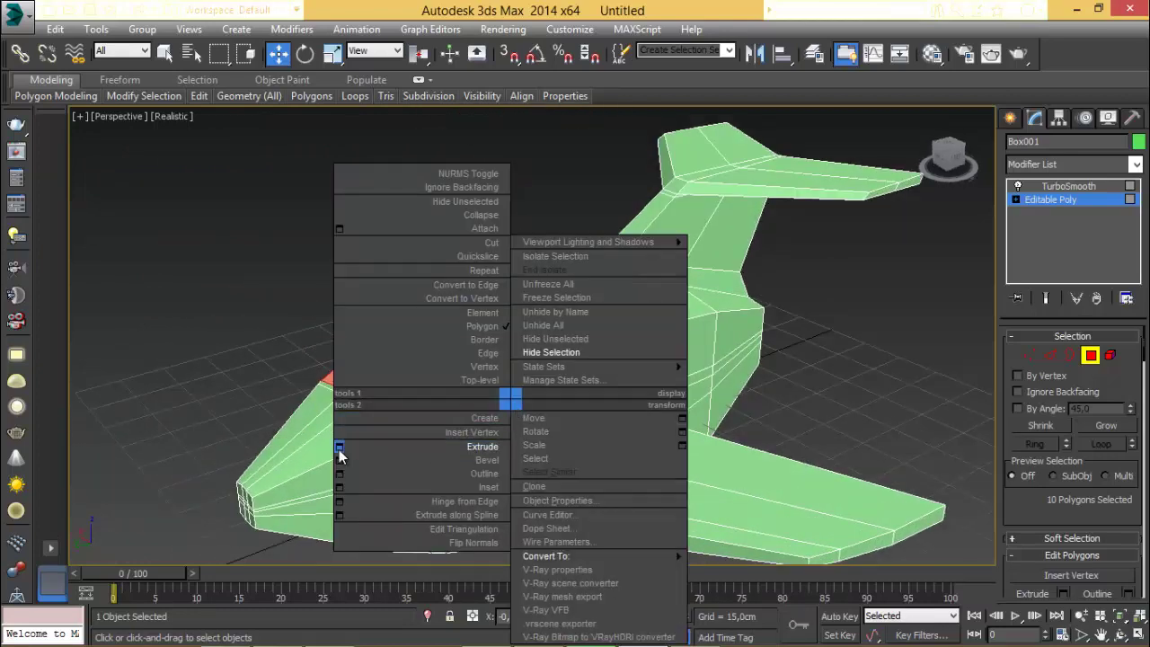
pyautogui.click(468, 485)
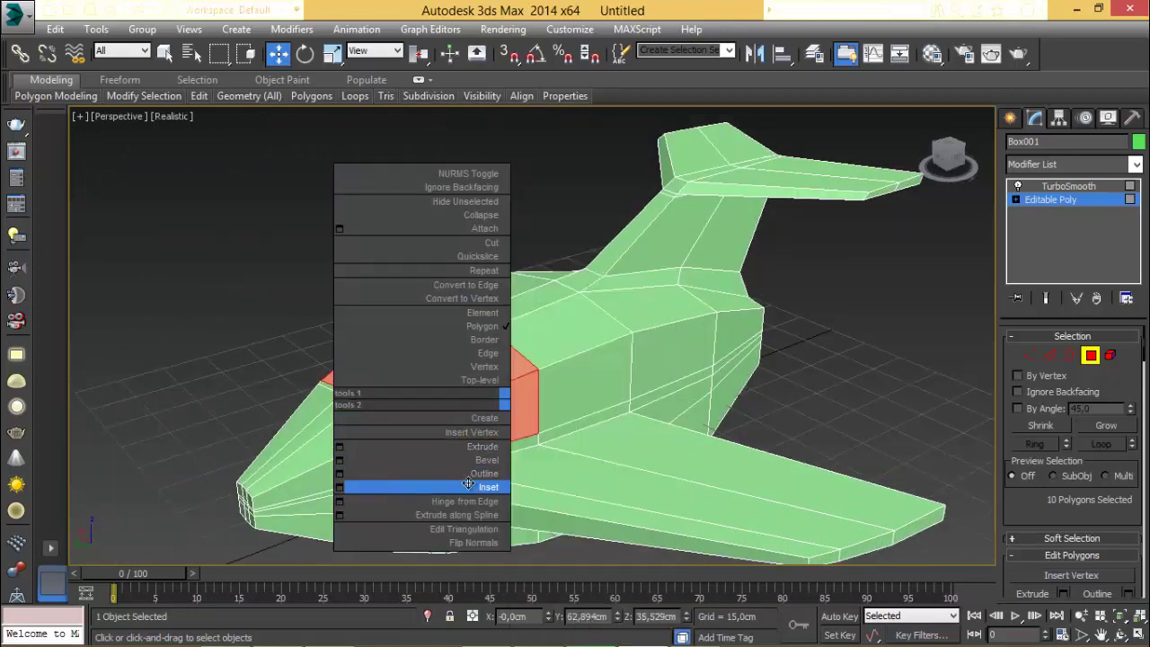
pyautogui.moveTo(482, 403); pyautogui.dragTo(482, 408)
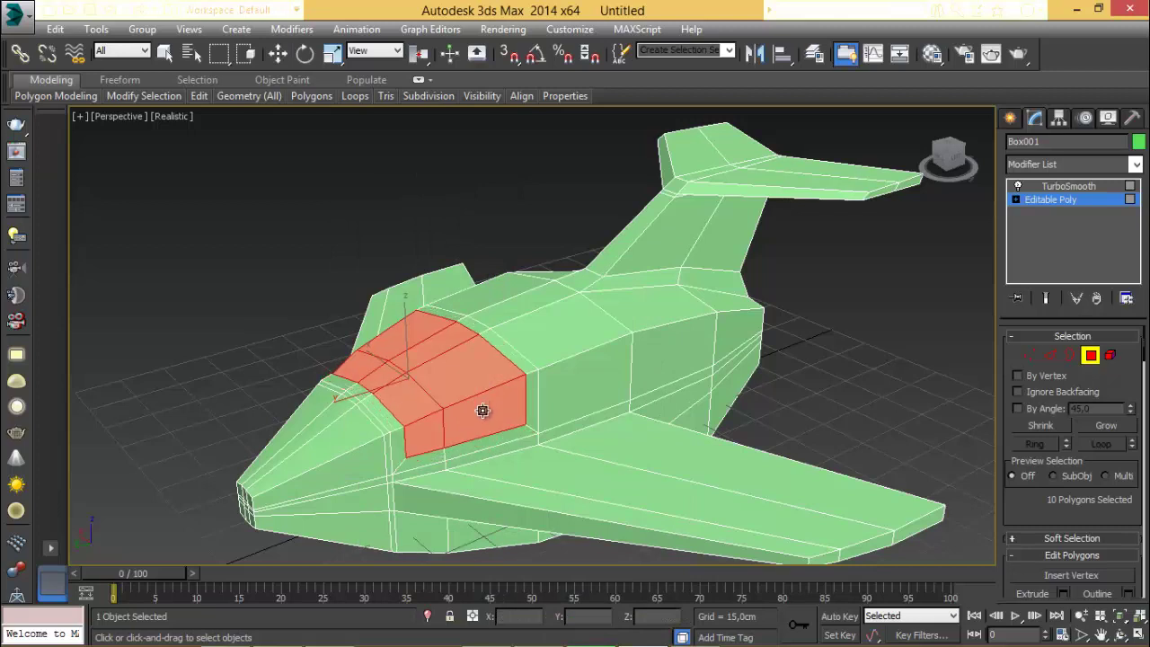
pyautogui.rightClick(483, 407)
# Extrude the inset canopy polygons slightly.
pyautogui.rightClick(485, 407)
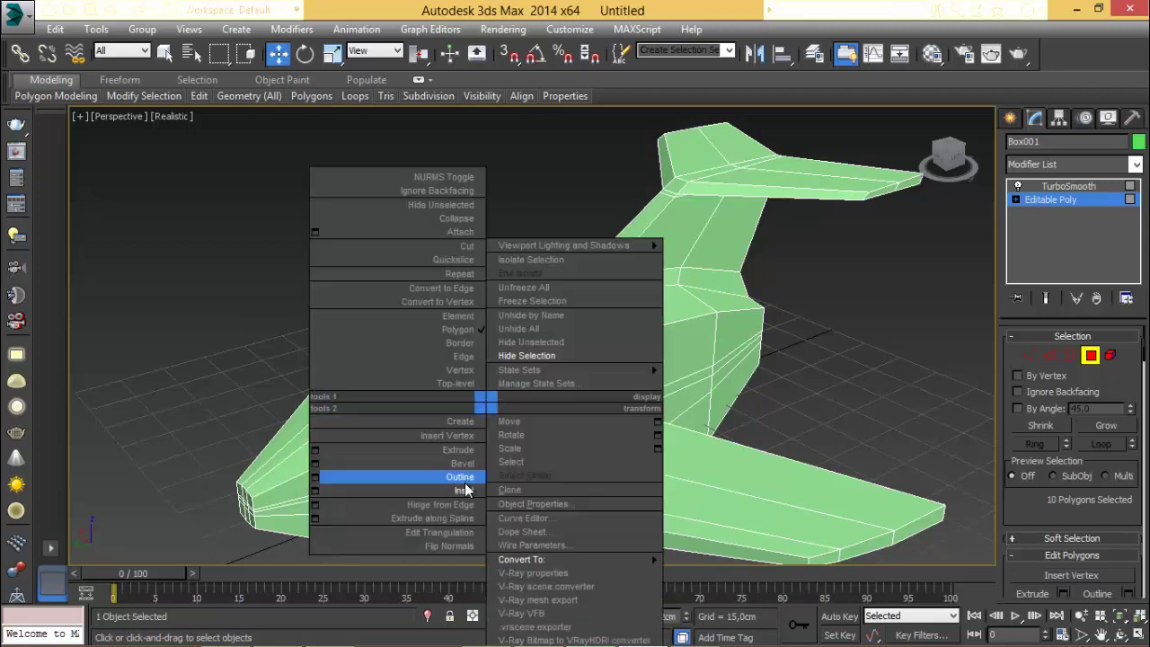
pyautogui.click(461, 449)
pyautogui.moveTo(486, 399); pyautogui.dragTo(471, 426)
pyautogui.rightClick(488, 400)
pyautogui.rightClick(493, 395)
pyautogui.click(467, 469)
# Leave polygon editing, check the canopy area with TurboSmooth on, and turn the smoothing off again.
pyautogui.click(1090, 355)
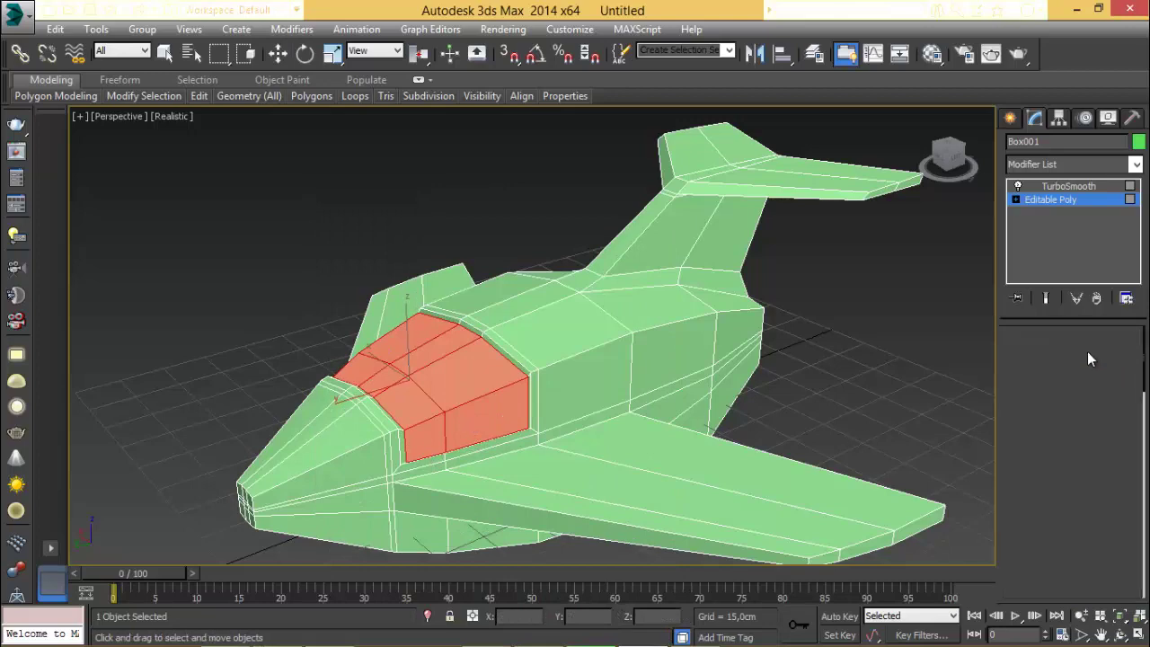
pyautogui.click(1042, 187)
pyautogui.click(867, 375)
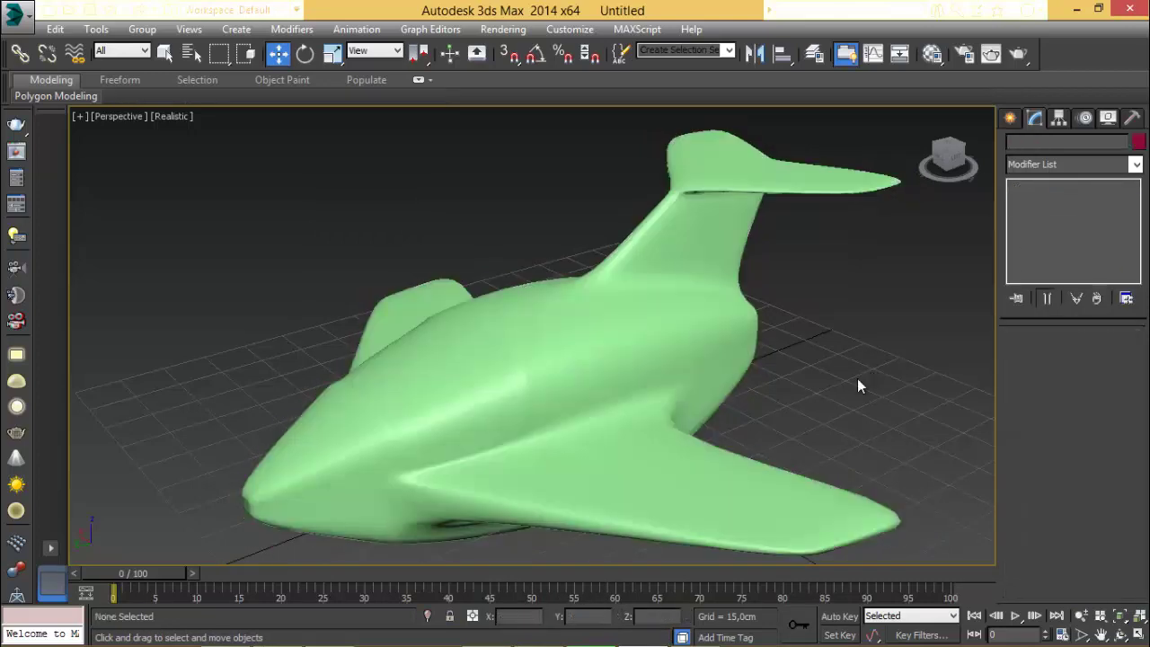
pyautogui.keyDown('alt'); pyautogui.moveTo(608, 477); pyautogui.dragTo(543, 376, button='middle'); pyautogui.keyUp('alt')
pyautogui.click(542, 375)
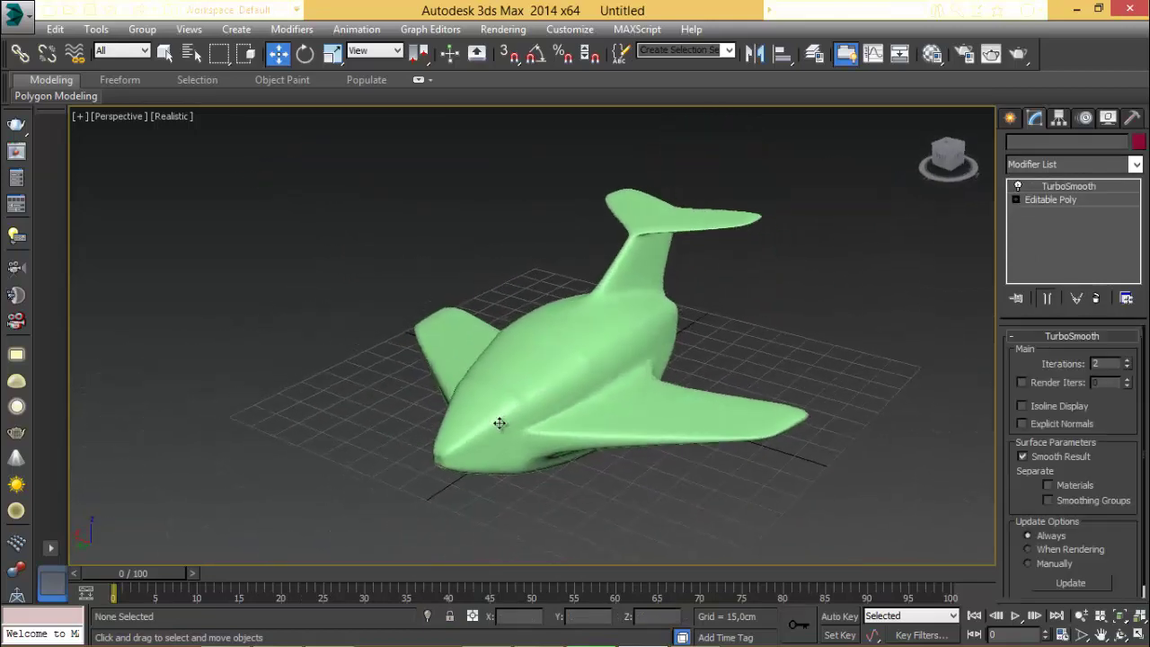
pyautogui.click(1039, 197)
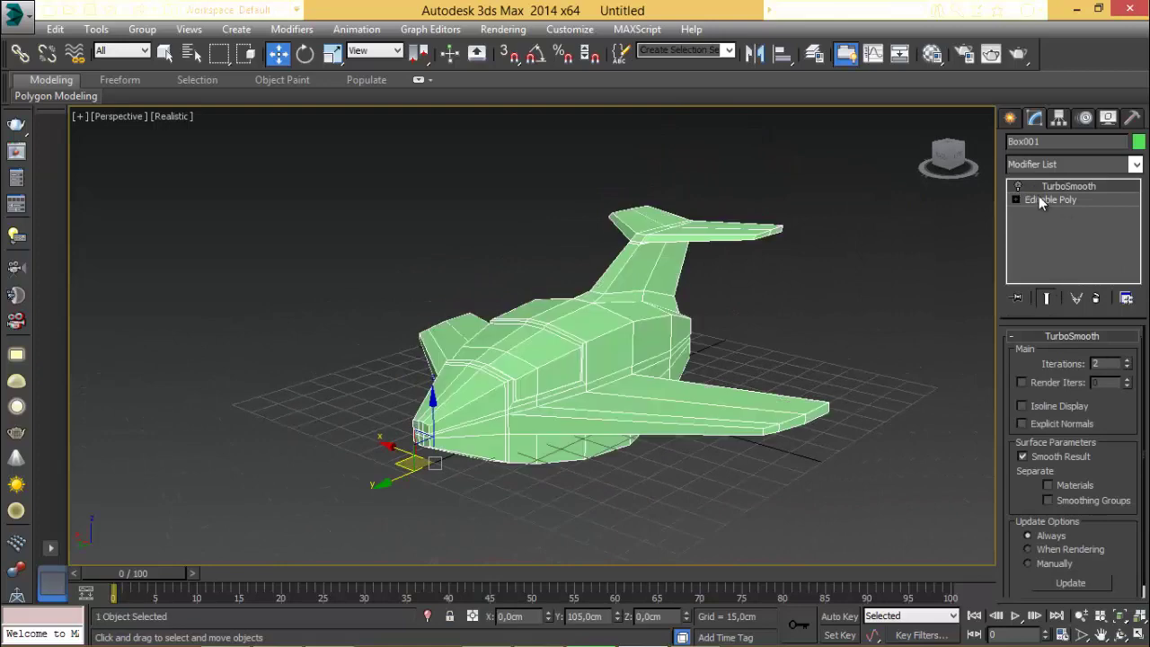
# Select the twelve polygons of the nose's front face in Editable Poly, leaving out the larger side and underside polygons behind it.
pyautogui.click(1054, 358)
pyautogui.scroll(5, 422, 436)
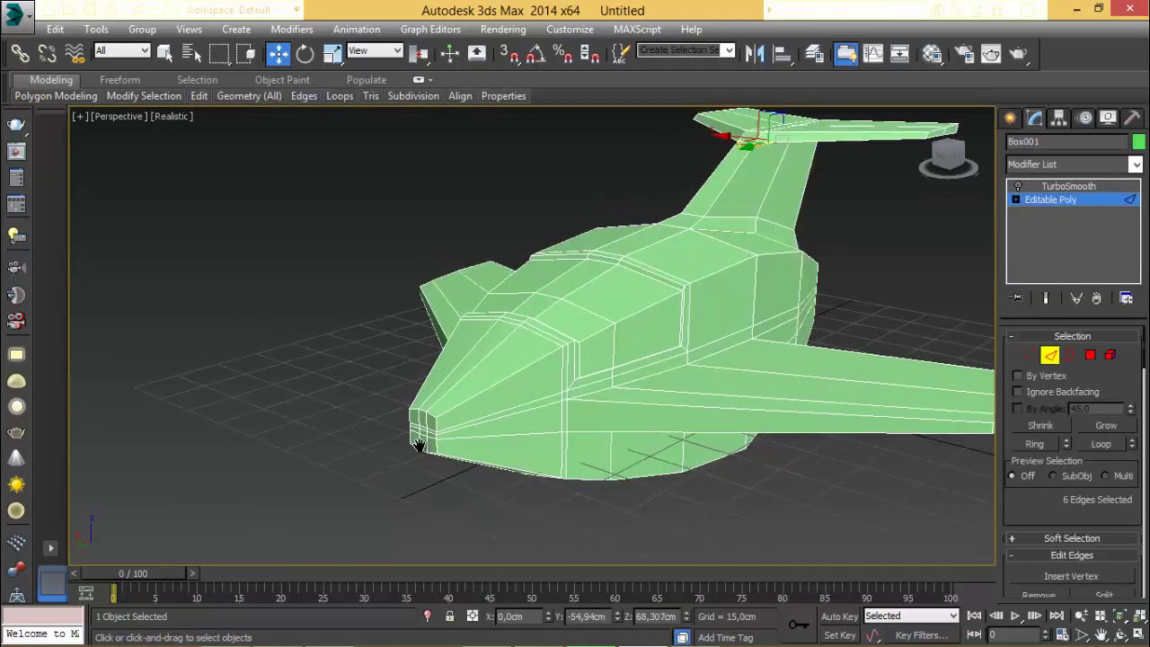
pyautogui.click(1090, 356)
pyautogui.click(444, 409)
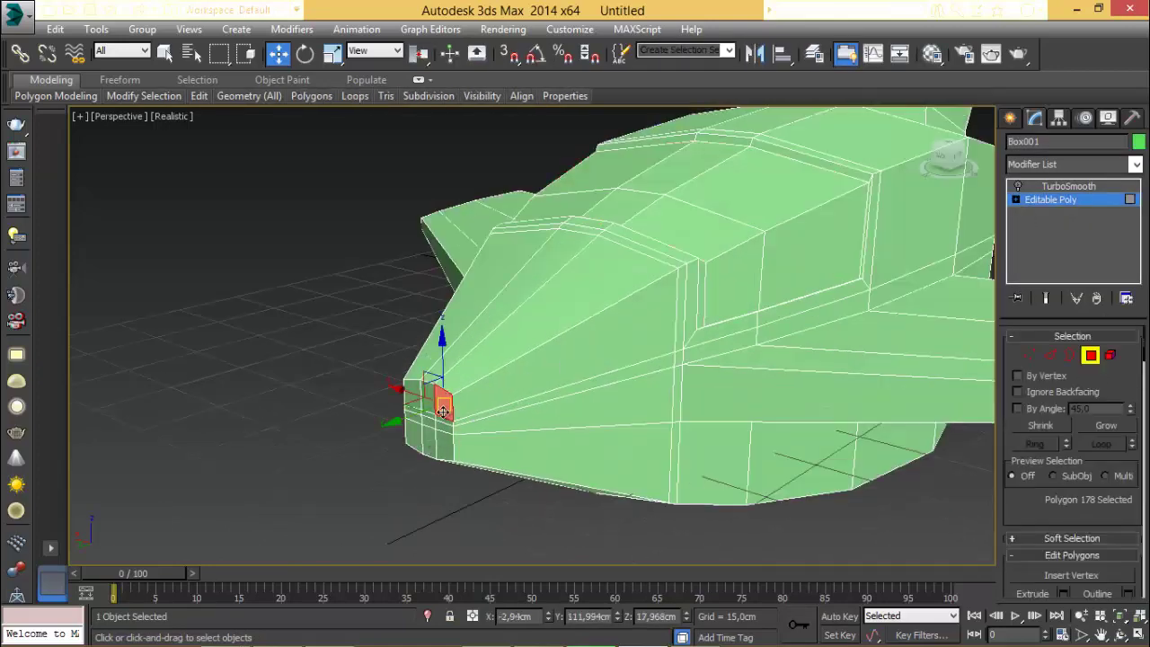
pyautogui.click(1108, 426)
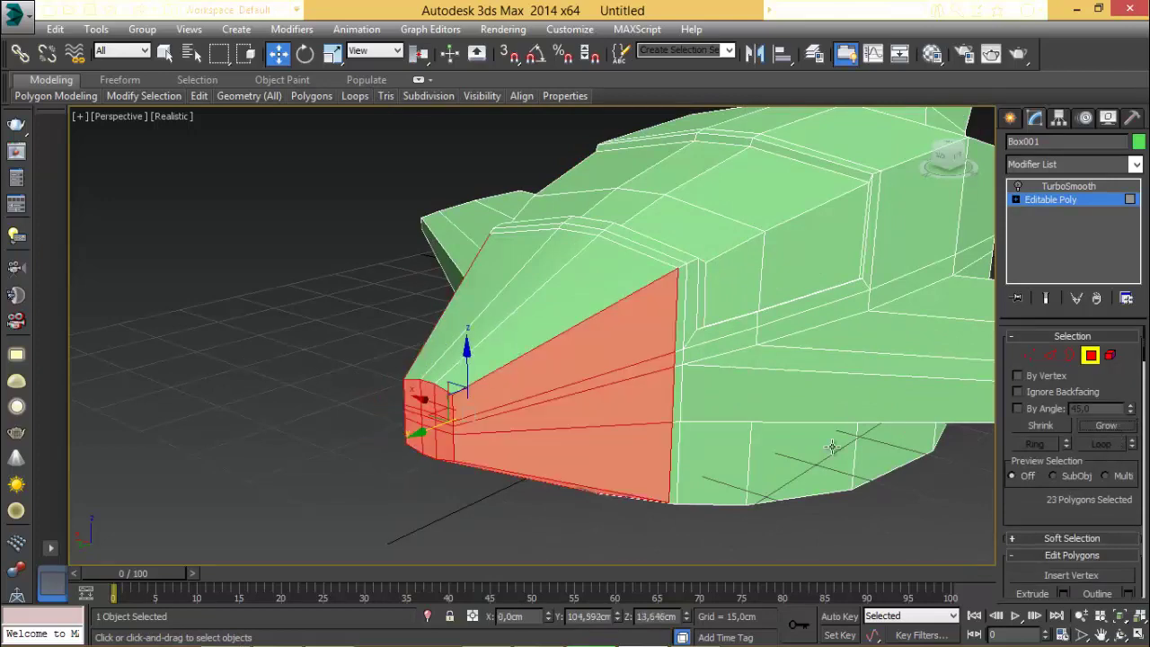
pyautogui.keyDown('alt'); pyautogui.moveTo(832, 446); pyautogui.dragTo(610, 291, button='middle'); pyautogui.keyUp('alt')
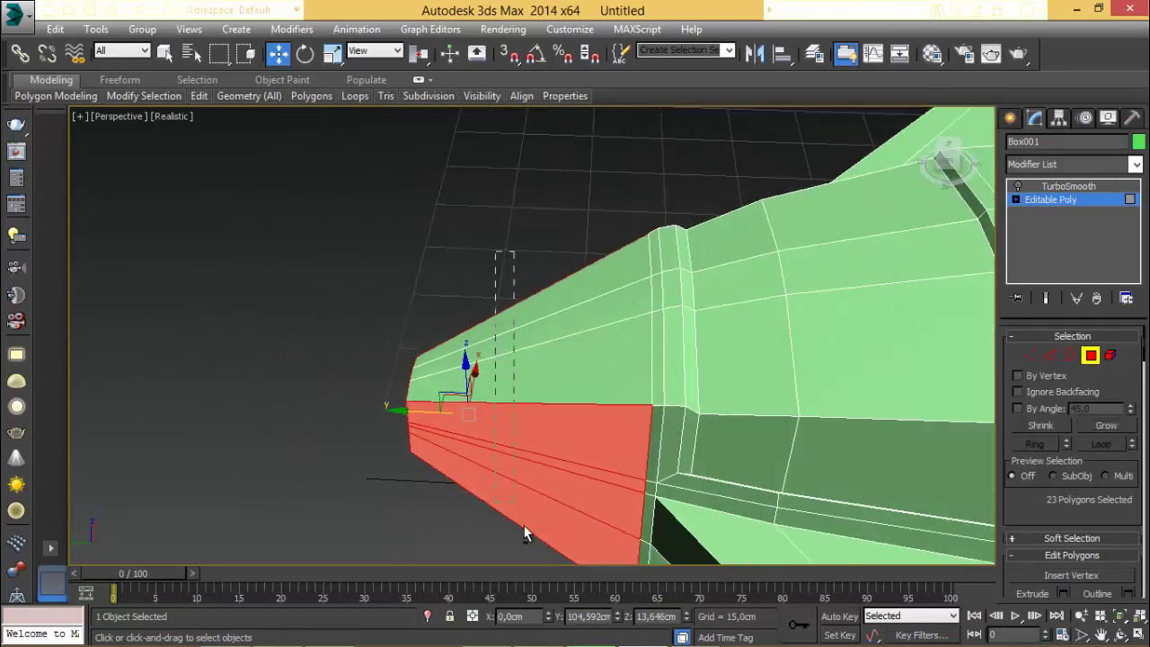
pyautogui.keyDown('alt'); pyautogui.moveTo(524, 526); pyautogui.dragTo(527, 535); pyautogui.keyUp('alt')
pyautogui.keyDown('alt'); pyautogui.moveTo(412, 425); pyautogui.dragTo(495, 407, button='middle'); pyautogui.keyUp('alt')
pyautogui.scroll(-3, 495, 406)
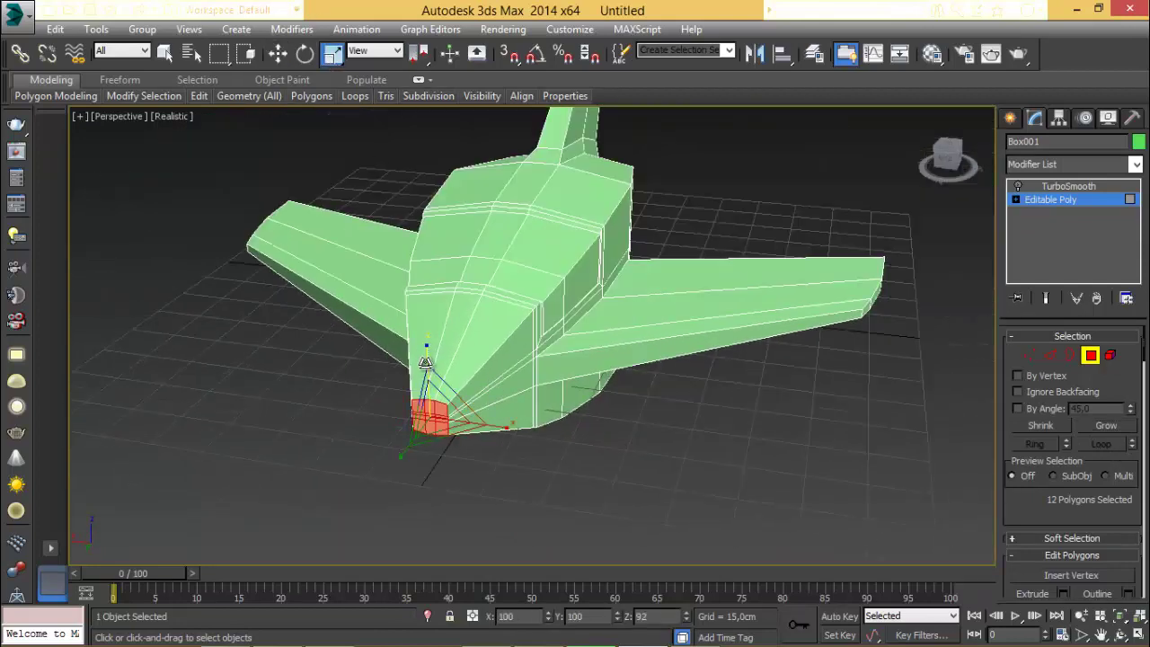
# Scale the selected nose-tip polygons slightly, and scale the tip's four outer corner vertices inward to round its outline.
pyautogui.moveTo(492, 428); pyautogui.dragTo(491, 429)
pyautogui.keyDown('alt'); pyautogui.moveTo(490, 429); pyautogui.dragTo(478, 407, button='middle'); pyautogui.keyUp('alt')
pyautogui.scroll(4, 464, 423)
pyautogui.press('1')
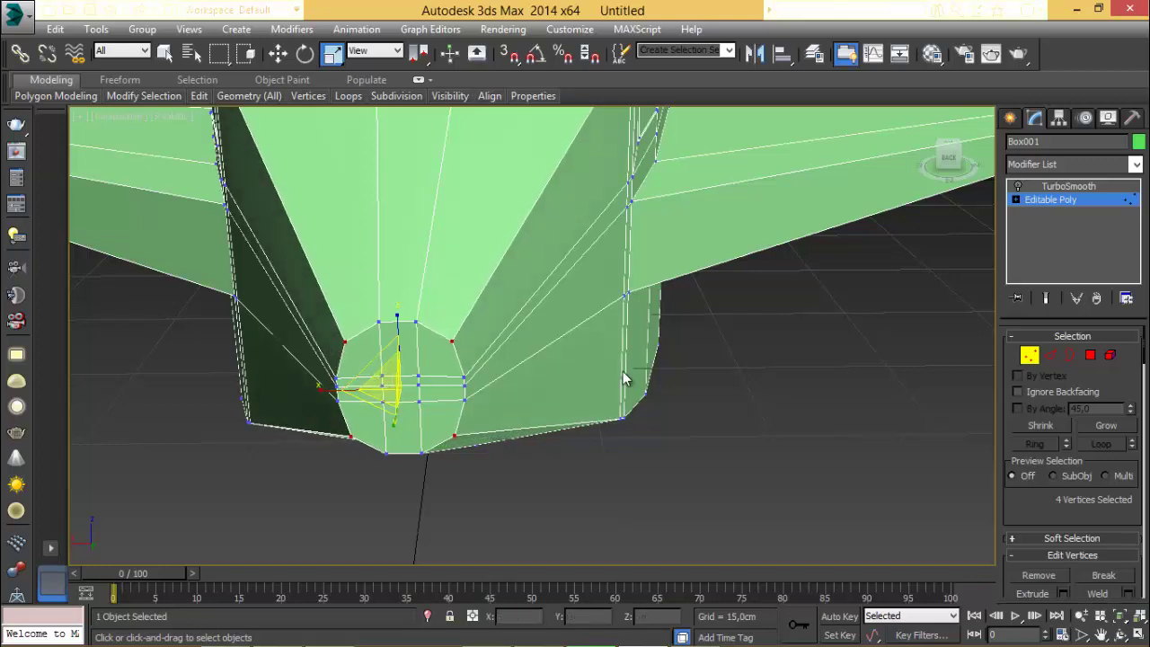
pyautogui.keyDown('alt'); pyautogui.moveTo(623, 371); pyautogui.dragTo(475, 402, button='middle'); pyautogui.keyUp('alt')
pyautogui.scroll(-5, 476, 401)
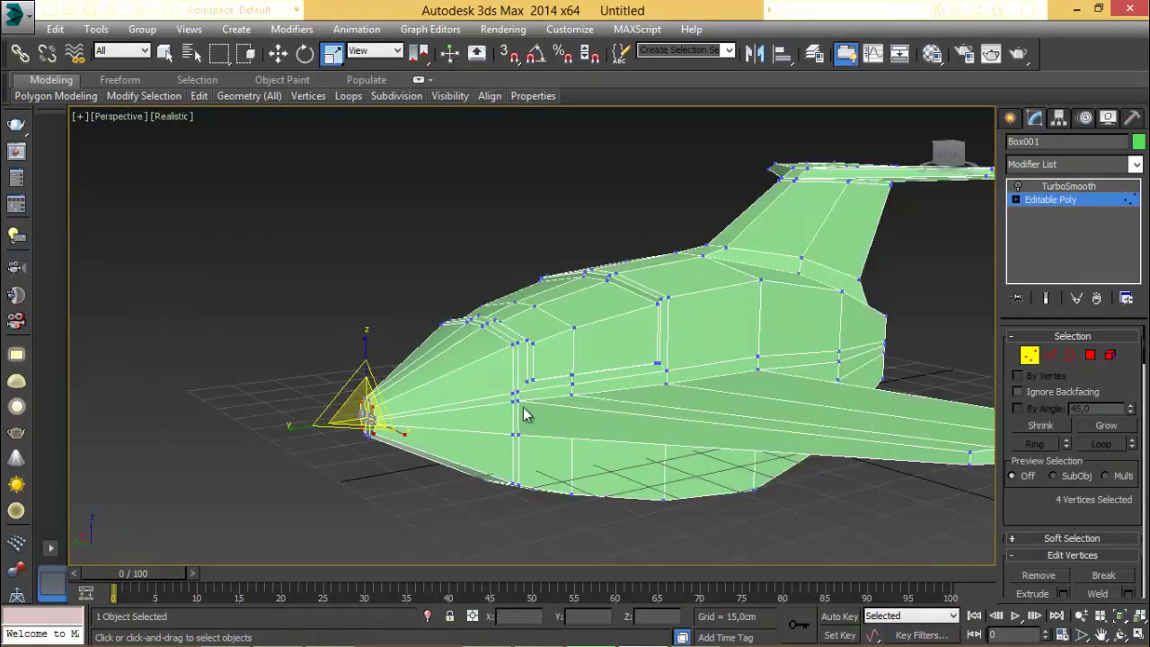
# Leave vertex editing, turn TurboSmooth on again, and check the smoothed aircraft.
pyautogui.click(1030, 356)
pyautogui.click(1052, 199)
pyautogui.click(1048, 199)
pyautogui.moveTo(818, 310)
pyautogui.keyDown('alt'); pyautogui.mouseDown(button='middle')
pyautogui.moveTo(642, 303)
pyautogui.moveTo(638, 313)
pyautogui.moveTo(811, 328)
pyautogui.mouseUp(button='middle'); pyautogui.keyUp('alt')
pyautogui.click(1085, 201)
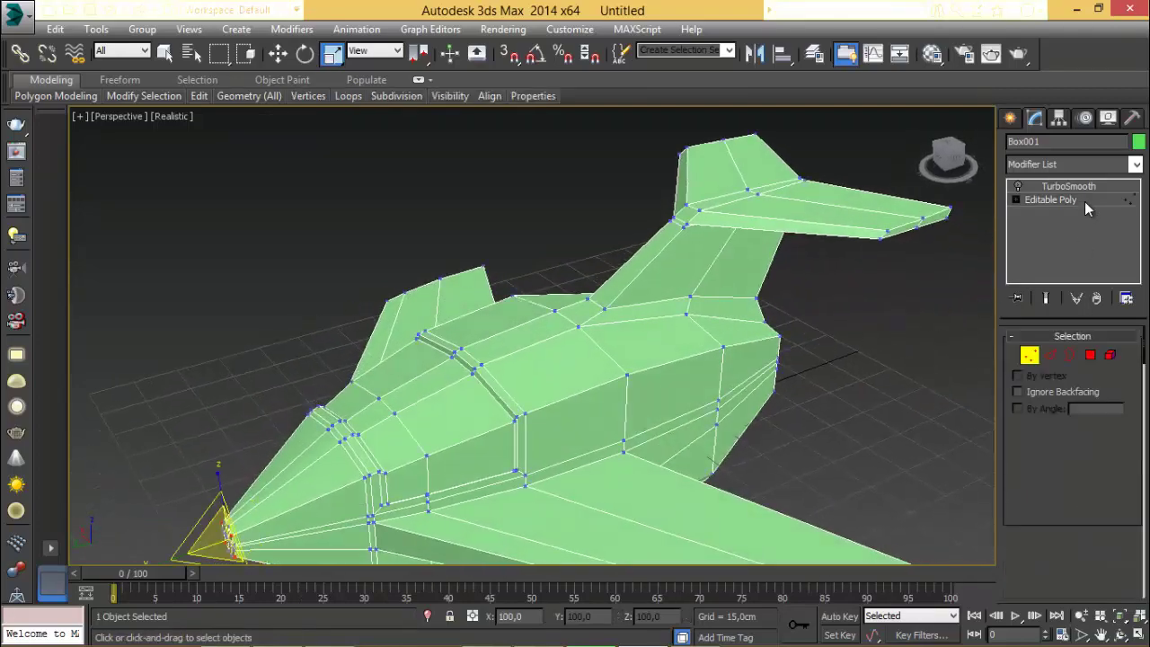
pyautogui.click(1085, 202)
pyautogui.click(1077, 184)
pyautogui.keyDown('alt'); pyautogui.moveTo(917, 236); pyautogui.dragTo(859, 258, button='middle'); pyautogui.keyUp('alt')
pyautogui.scroll(-4, 670, 351)
pyautogui.keyDown('alt'); pyautogui.moveTo(619, 365); pyautogui.dragTo(600, 386, button='middle'); pyautogui.keyUp('alt')
pyautogui.scroll(2, 600, 387)
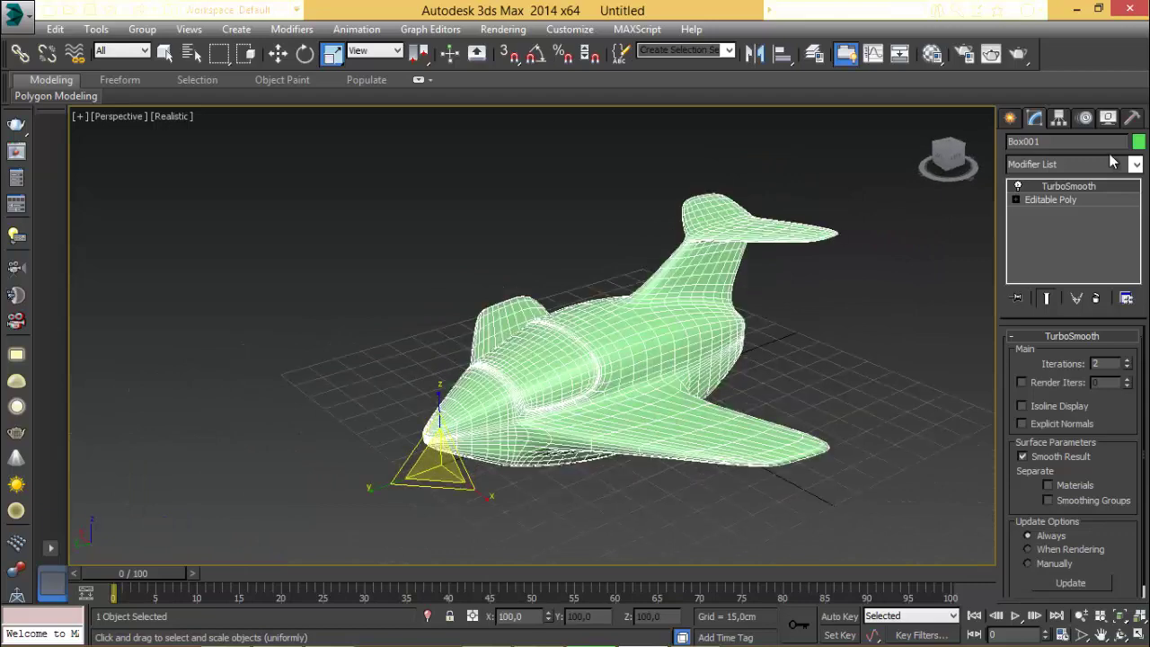
# Try an FFD 2x2x2 modifier on the aircraft above TurboSmooth.
pyautogui.click(1136, 165)
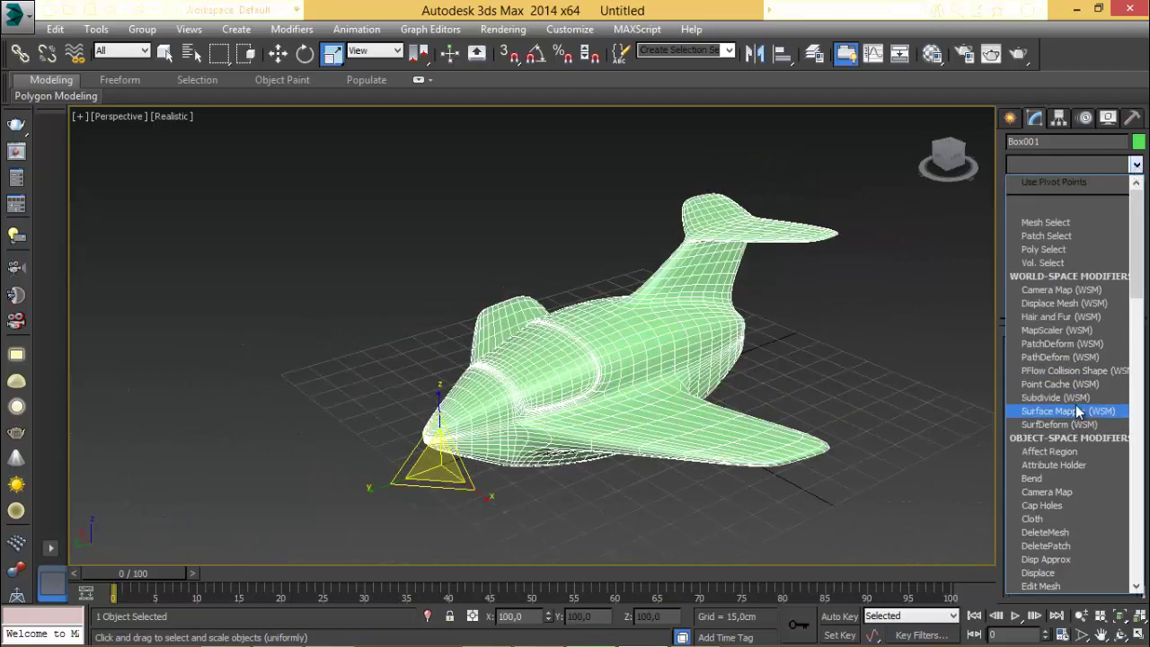
pyautogui.press('f')
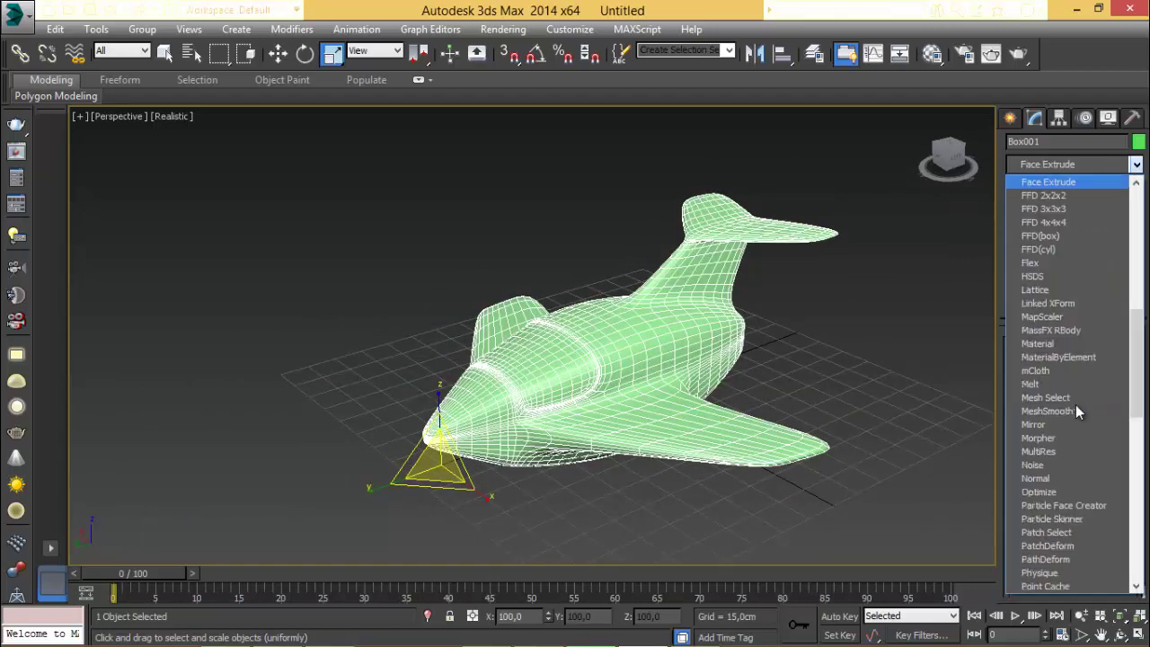
pyautogui.click(1047, 192)
# Apply an FFD 4x4x4 modifier to the aircraft and show all four viewports with the Left view active.
pyautogui.click(1137, 165)
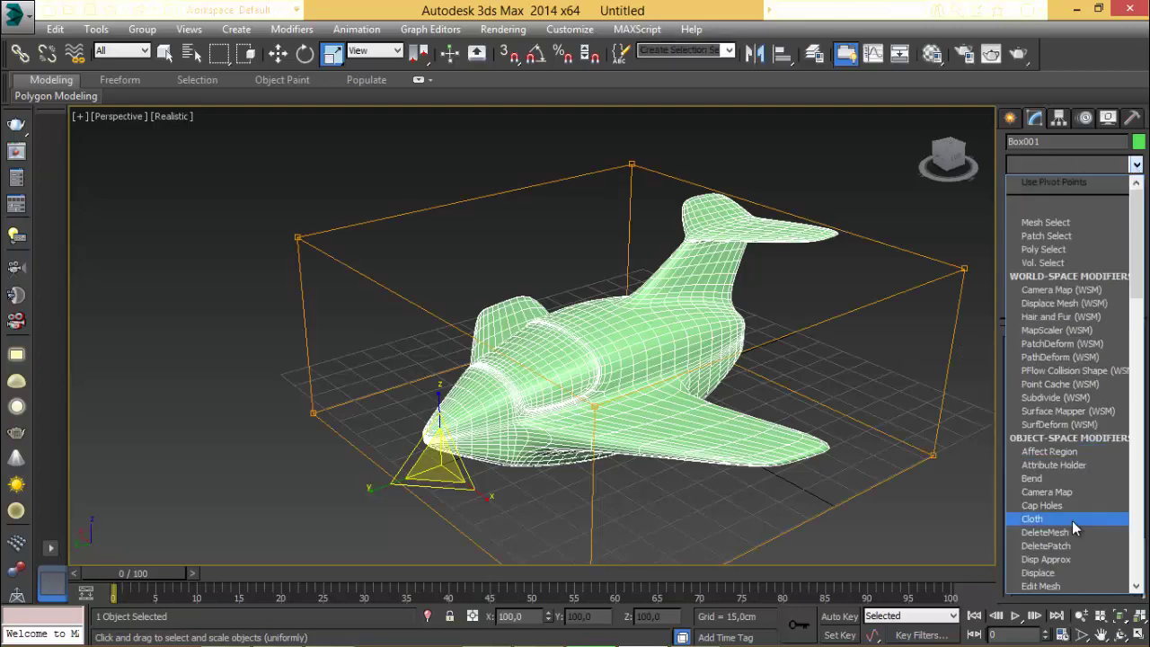
pyautogui.press('f')
pyautogui.click(1088, 225)
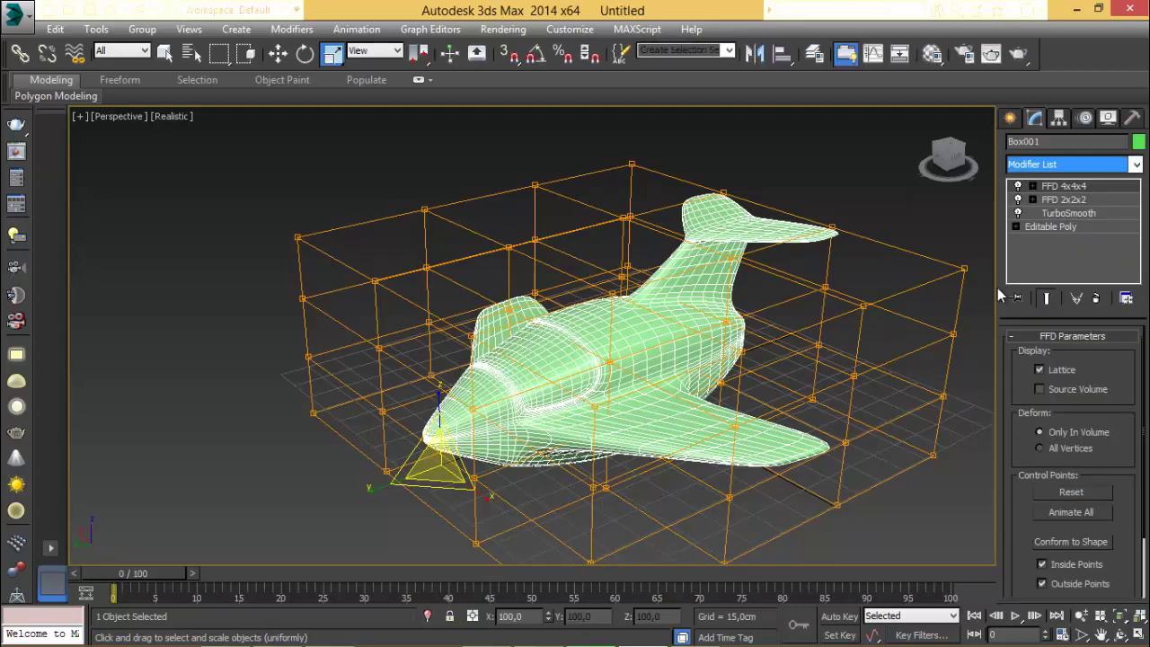
pyautogui.keyDown('alt'); pyautogui.moveTo(764, 378); pyautogui.dragTo(713, 379, button='middle'); pyautogui.keyUp('alt')
pyautogui.hotkey('alt', 'w')
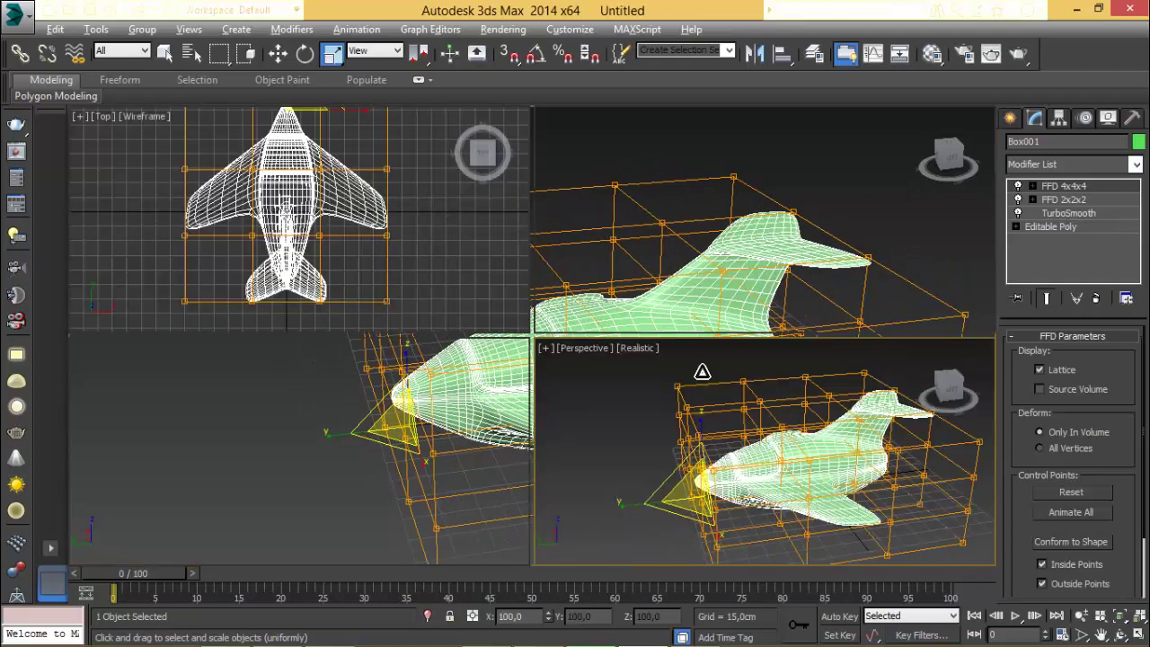
pyautogui.click(313, 447)
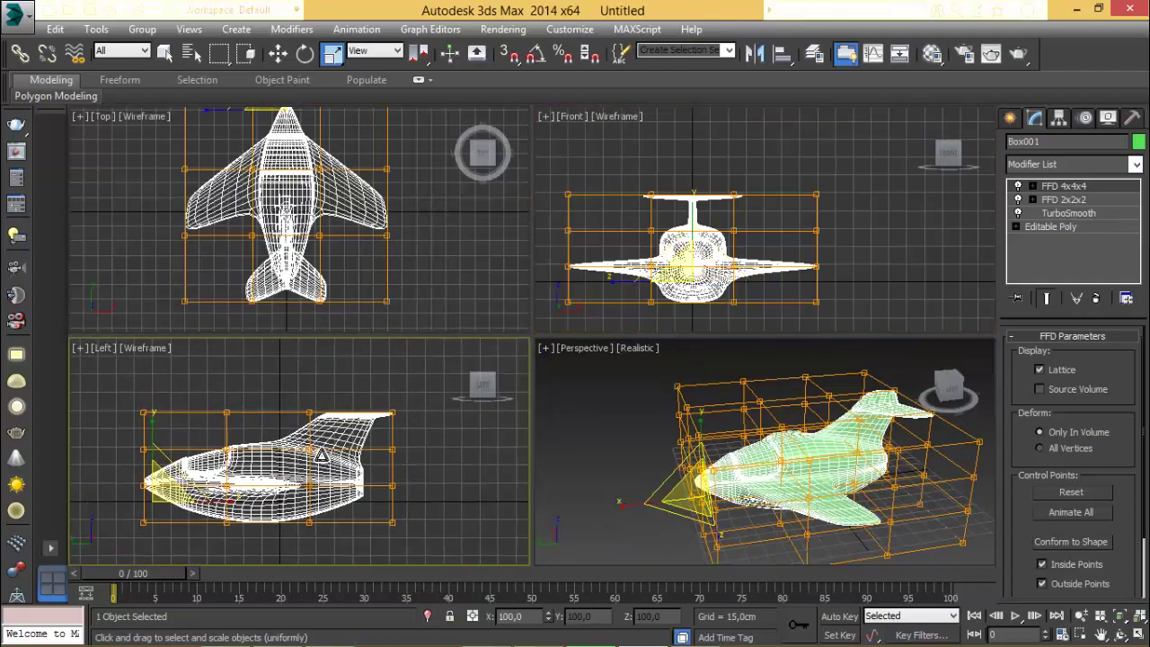
# Remove the FFD 2x2x2 modifier from the stack, keeping FFD 4x4x4.
pyautogui.click(1033, 186)
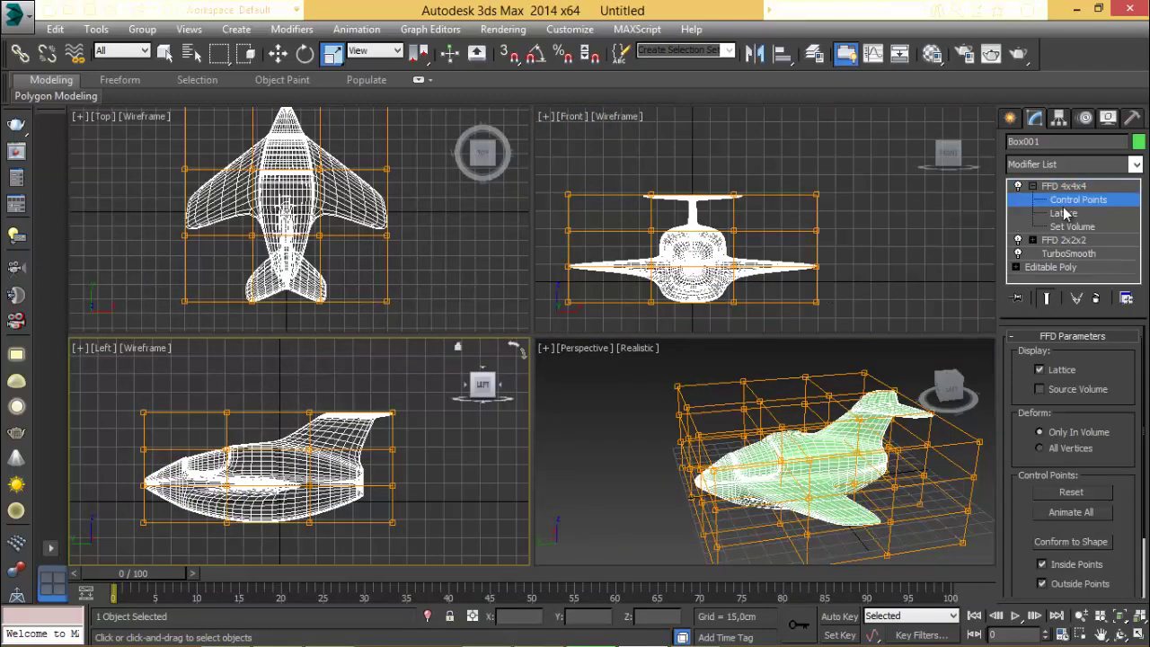
pyautogui.click(1068, 240)
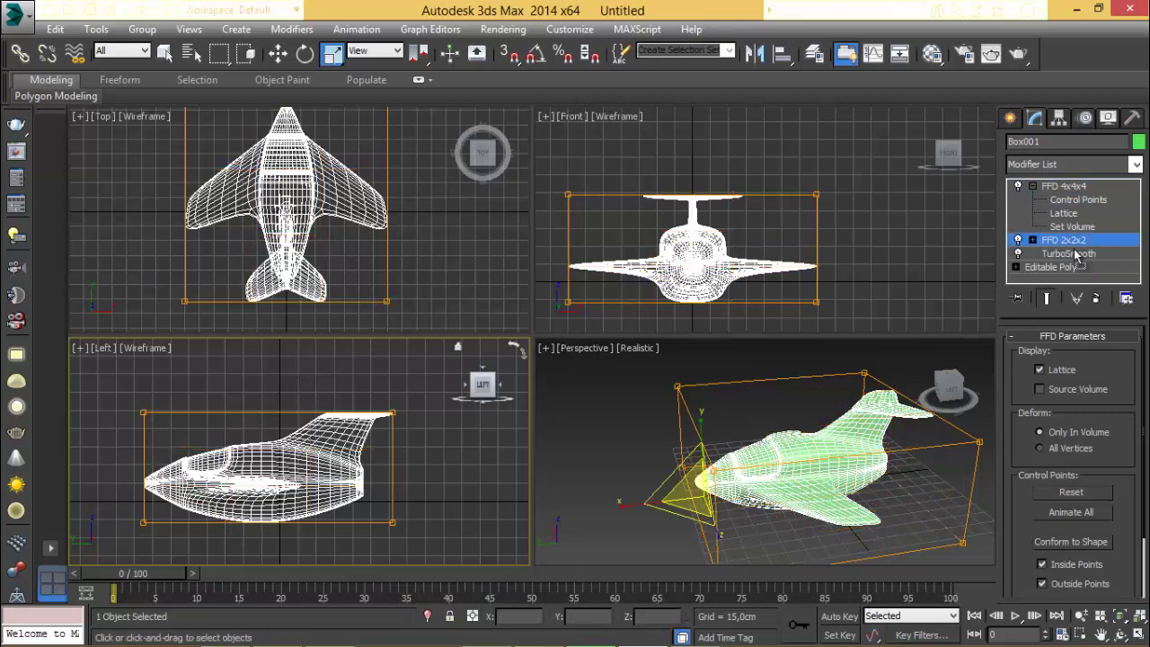
pyautogui.click(1096, 298)
# Move the FFD 4x4x4 lattice's third column of control points from the nose forward to Y about 20 cm.
pyautogui.click(1064, 210)
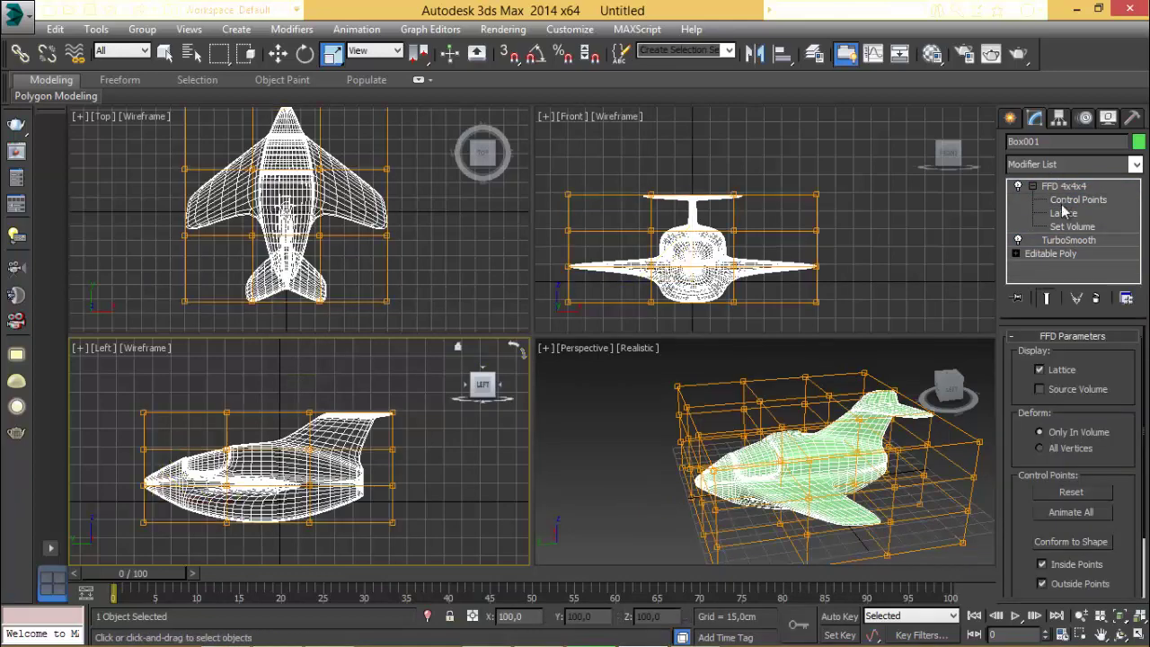
pyautogui.press('1')
pyautogui.click(336, 490)
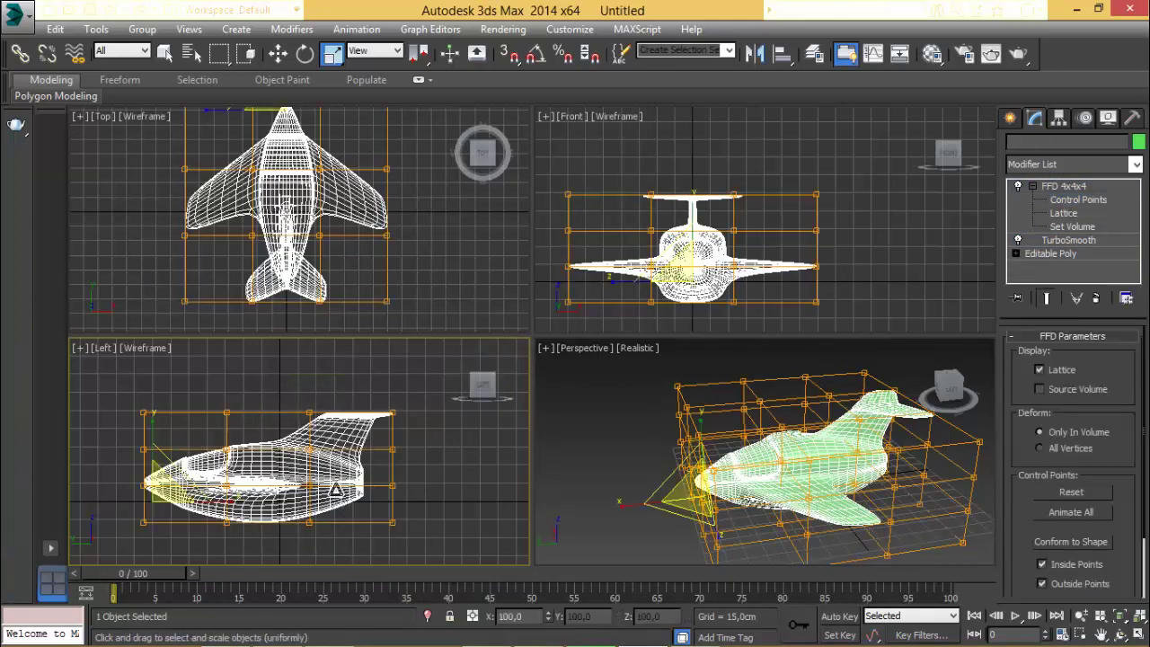
pyautogui.press('w')
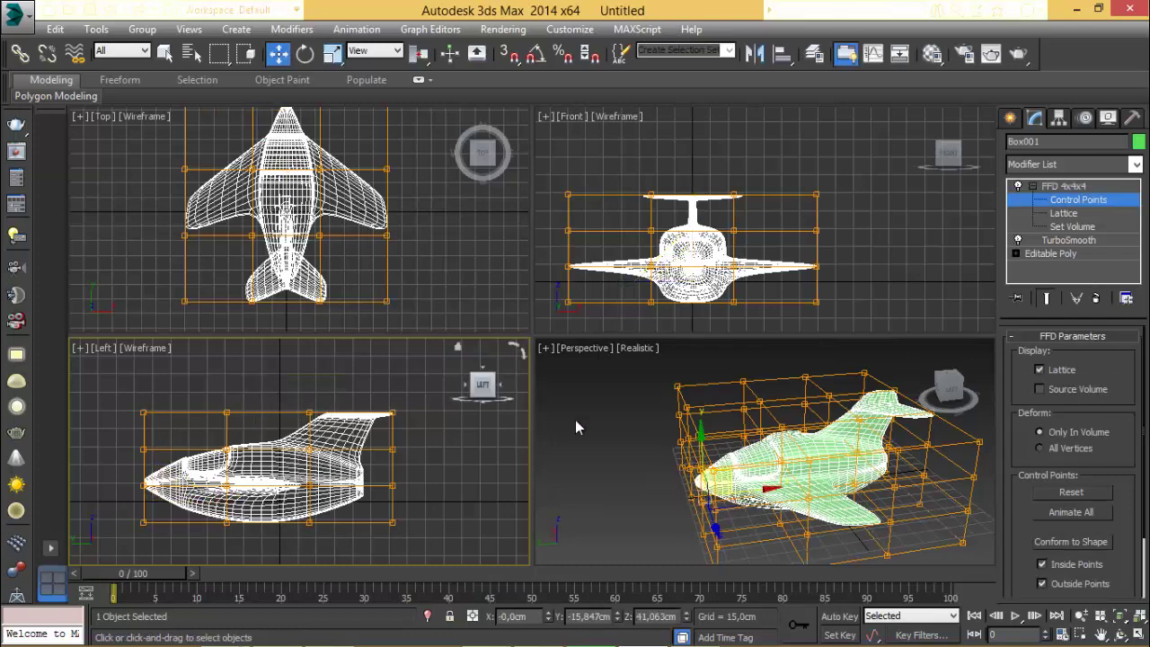
pyautogui.moveTo(359, 467); pyautogui.dragTo(300, 463)
# Pull the lattice's bottom control points down to Z about -114 cm to deepen the belly and bend the wings downward.
pyautogui.moveTo(753, 298); pyautogui.dragTo(807, 248, button='middle')
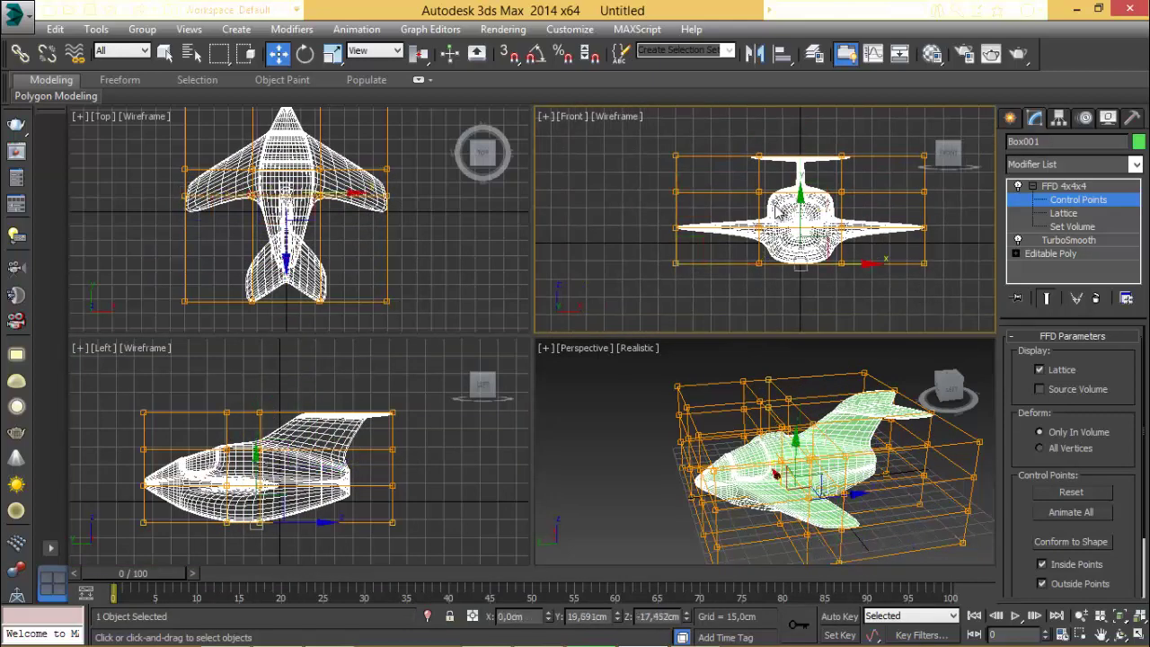
pyautogui.moveTo(804, 214); pyautogui.dragTo(792, 329)
pyautogui.keyDown('alt'); pyautogui.moveTo(852, 493); pyautogui.dragTo(735, 477, button='middle'); pyautogui.keyUp('alt')
pyautogui.moveTo(719, 207); pyautogui.dragTo(702, 204, button='middle')
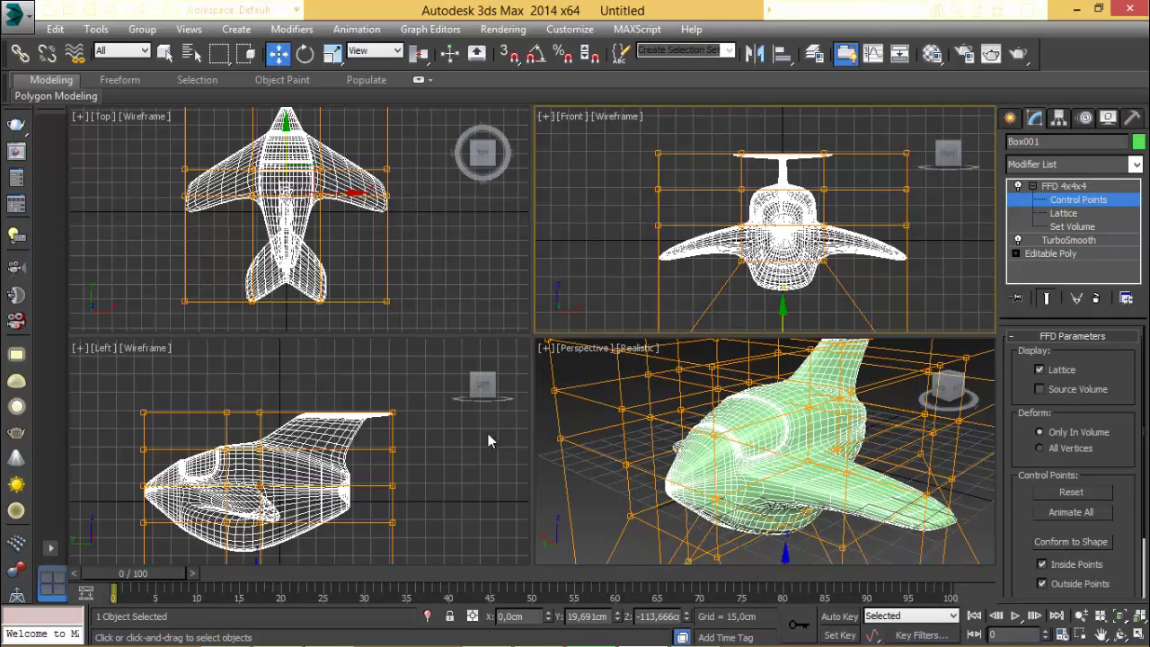
pyautogui.moveTo(290, 504); pyautogui.dragTo(328, 463, button='middle')
pyautogui.keyDown('alt'); pyautogui.moveTo(683, 508); pyautogui.dragTo(685, 492, button='middle'); pyautogui.keyUp('alt')
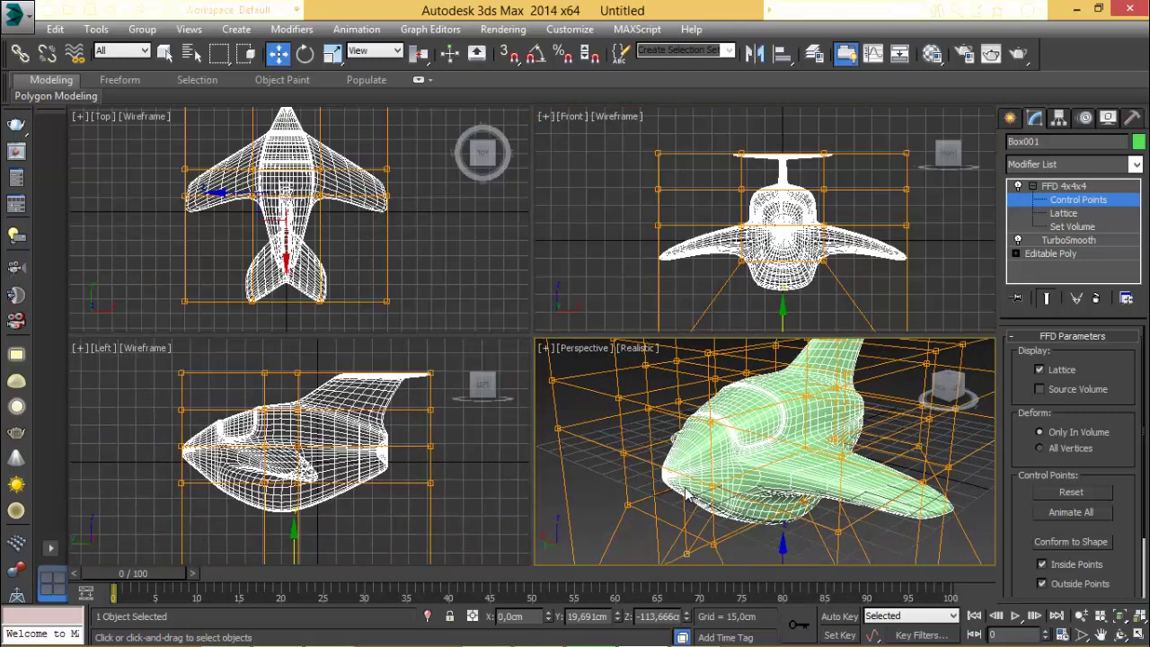
# Pull the middle control points at the lattice's front forward to lengthen the nose, and scale them inward.
pyautogui.moveTo(155, 399); pyautogui.dragTo(198, 435)
pyautogui.click(333, 54)
pyautogui.moveTo(596, 461); pyautogui.dragTo(601, 500)
pyautogui.scroll(-3, 835, 466)
pyautogui.moveTo(835, 467)
pyautogui.mouseDown(button='middle')
pyautogui.moveTo(894, 463)
pyautogui.moveTo(812, 480)
pyautogui.moveTo(834, 488)
pyautogui.moveTo(814, 473)
pyautogui.mouseUp(button='middle')
pyautogui.scroll(-3, 386, 270)
pyautogui.scroll(3, 332, 203)
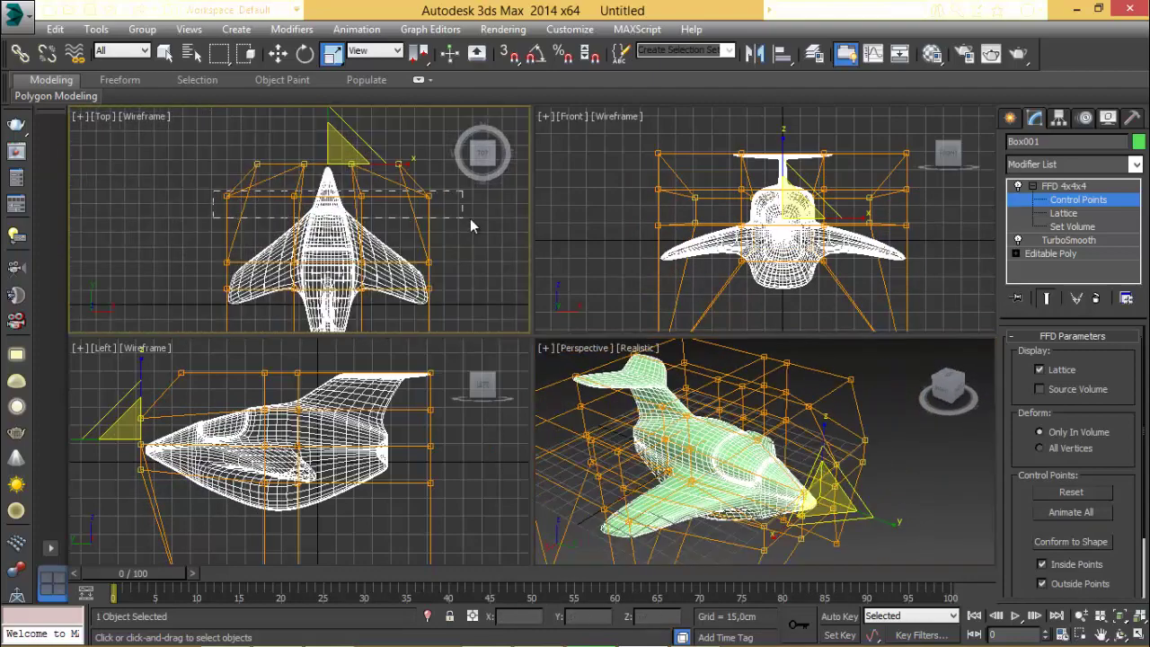
# Scale the control point row just behind the nose tip outward sideways, and scale the row across the wings slightly inward.
pyautogui.moveTo(471, 226); pyautogui.dragTo(473, 227)
pyautogui.moveTo(408, 197); pyautogui.dragTo(471, 216)
pyautogui.scroll(-3, 350, 209)
pyautogui.moveTo(351, 209); pyautogui.dragTo(359, 234, button='middle')
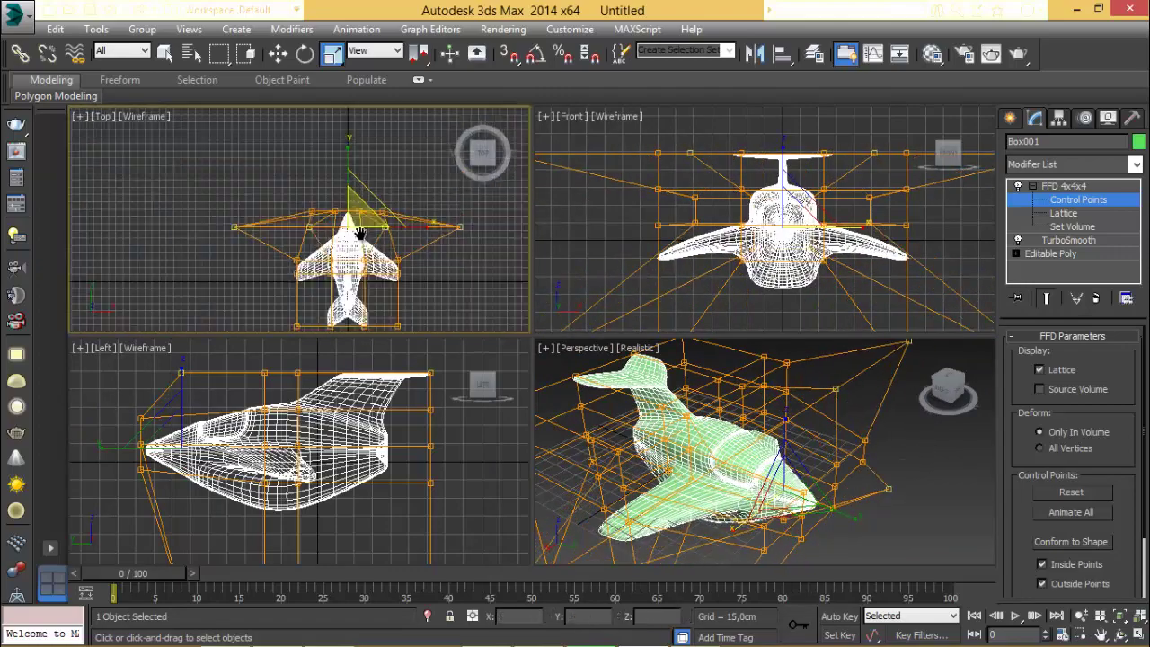
pyautogui.scroll(2, 360, 233)
pyautogui.click(415, 232)
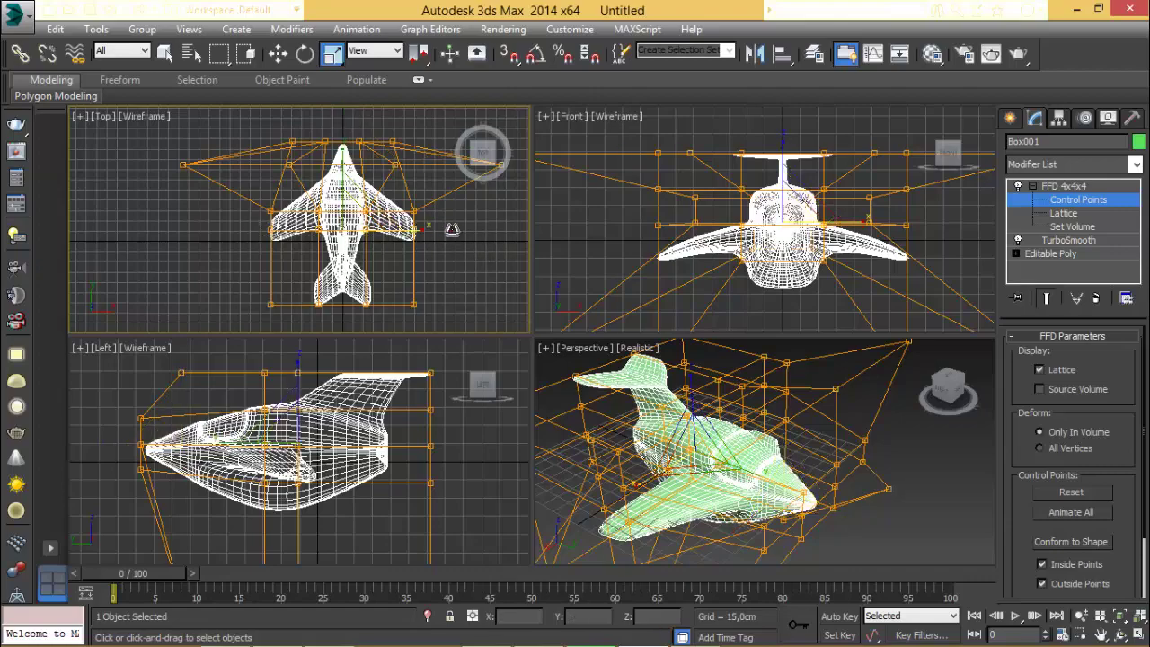
pyautogui.moveTo(452, 229); pyautogui.dragTo(410, 232)
# Raise the lattice's bottom row of control points to Z about -70 cm to flatten the belly and wings.
pyautogui.keyDown('alt'); pyautogui.moveTo(740, 449); pyautogui.dragTo(608, 427, button='middle'); pyautogui.keyUp('alt')
pyautogui.scroll(-4, 860, 252)
pyautogui.moveTo(855, 258); pyautogui.dragTo(784, 259, button='middle')
pyautogui.scroll(2, 748, 258)
pyautogui.moveTo(362, 507); pyautogui.dragTo(388, 427, button='middle')
pyautogui.scroll(-2, 388, 427)
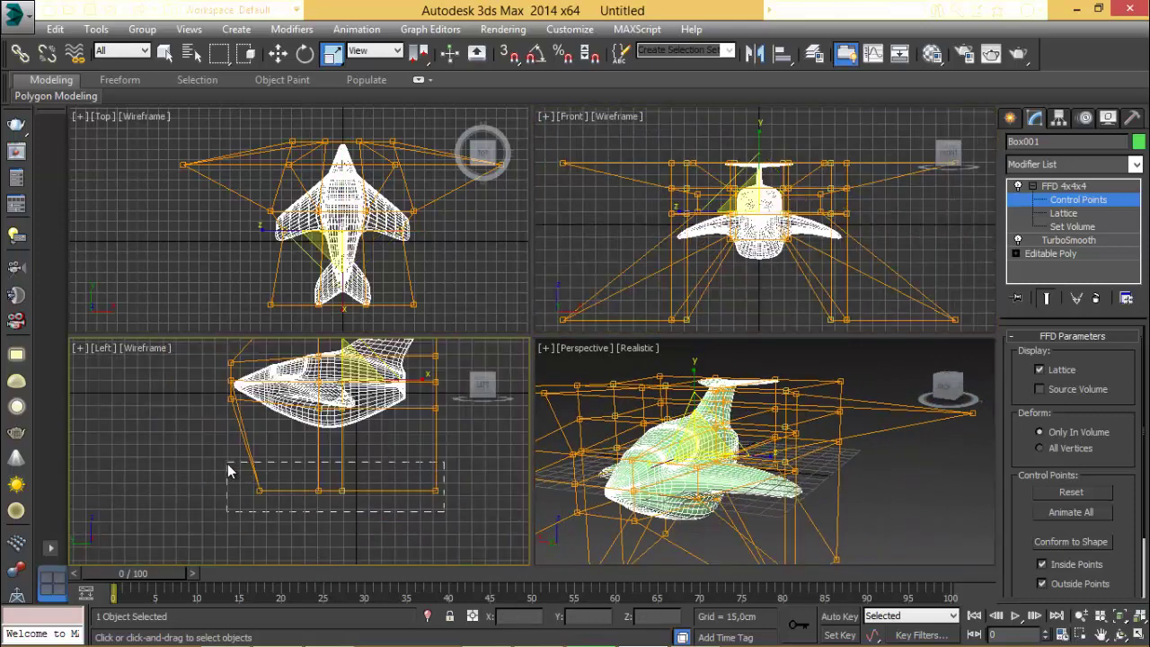
pyautogui.moveTo(227, 463); pyautogui.dragTo(227, 464)
pyautogui.moveTo(341, 435); pyautogui.dragTo(342, 398)
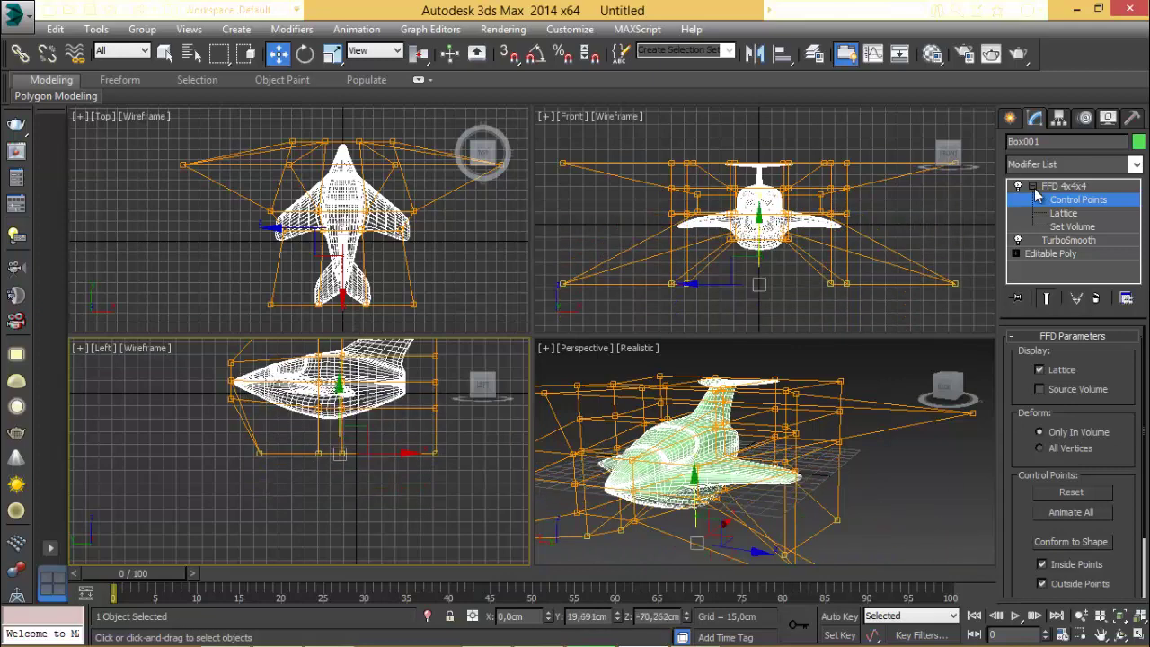
# Leave control point editing in FFD 4x4x4 and deselect the aircraft.
pyautogui.click(1072, 186)
pyautogui.click(1073, 187)
pyautogui.click(884, 498)
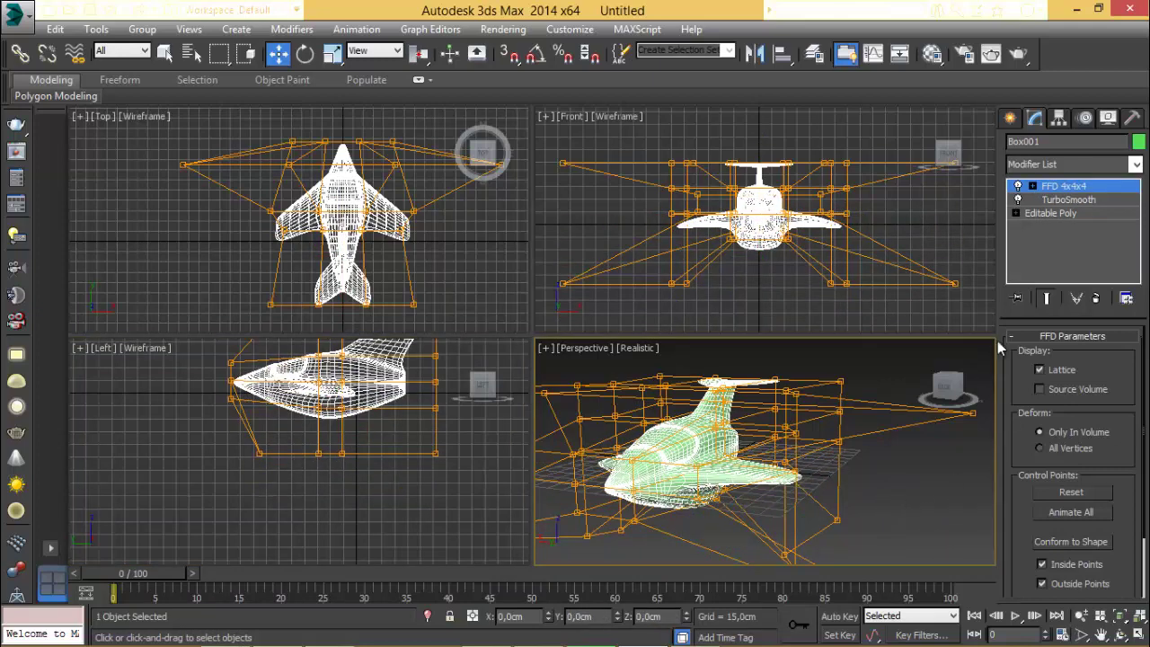
pyautogui.click(1092, 190)
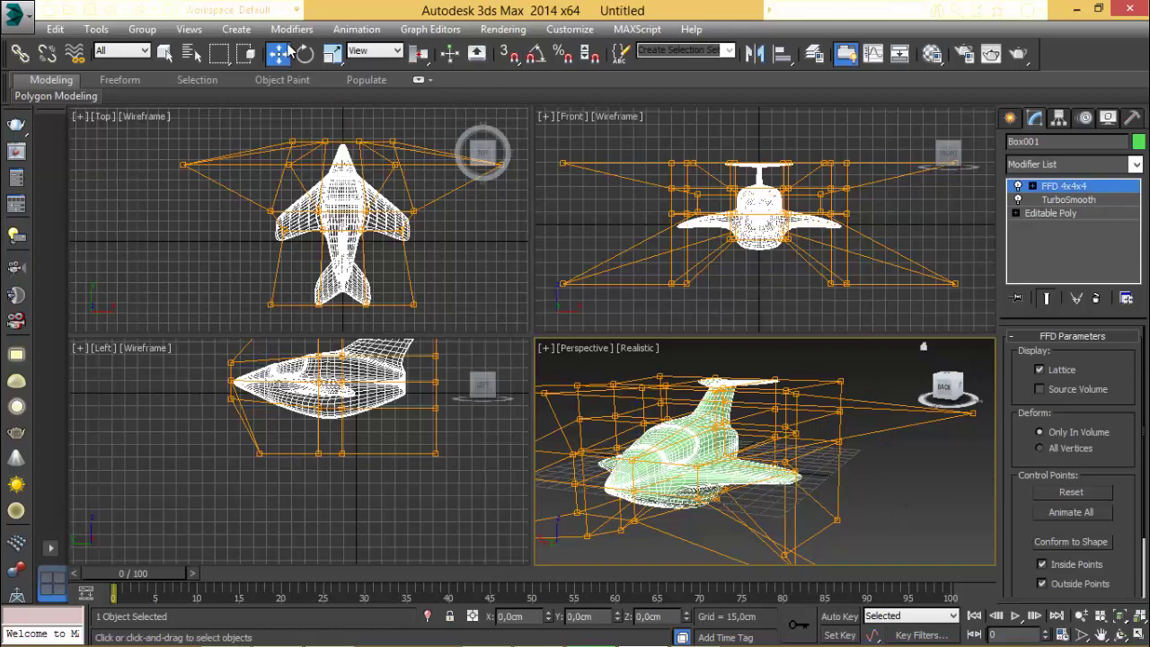
pyautogui.rightClick(437, 240)
pyautogui.click(931, 314)
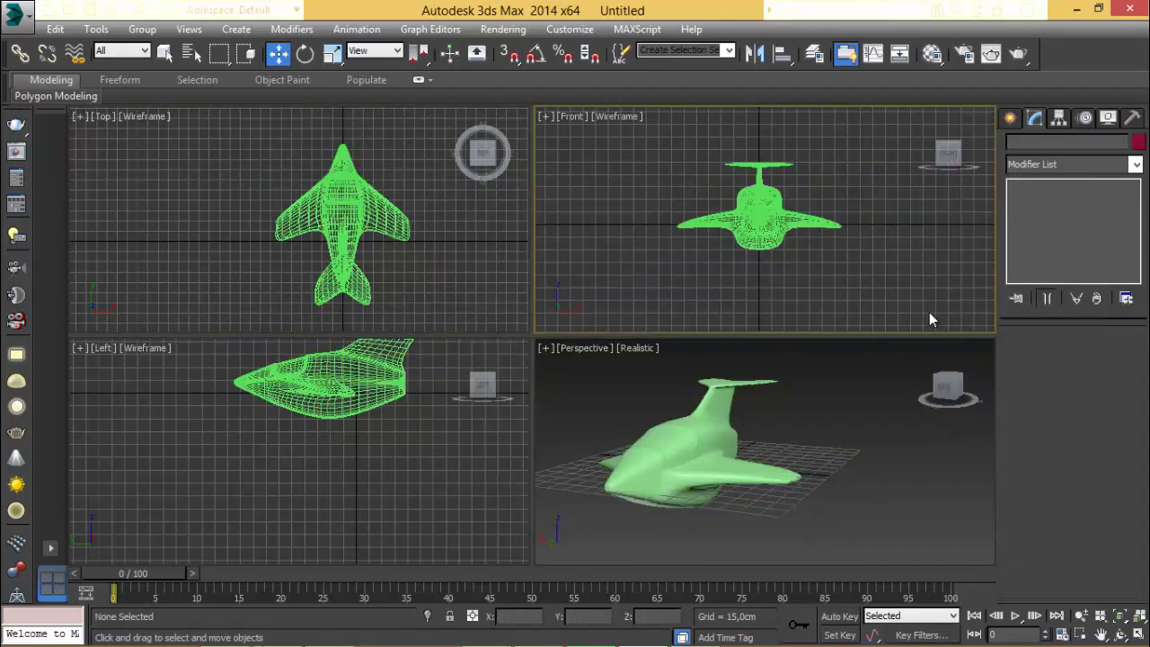
# Inspect the deformed aircraft from several sides, show edged faces in the maximized Perspective view, and reselect the aircraft.
pyautogui.scroll(5, 745, 483)
pyautogui.keyDown('alt'); pyautogui.moveTo(745, 482); pyautogui.dragTo(828, 476, button='middle'); pyautogui.keyUp('alt')
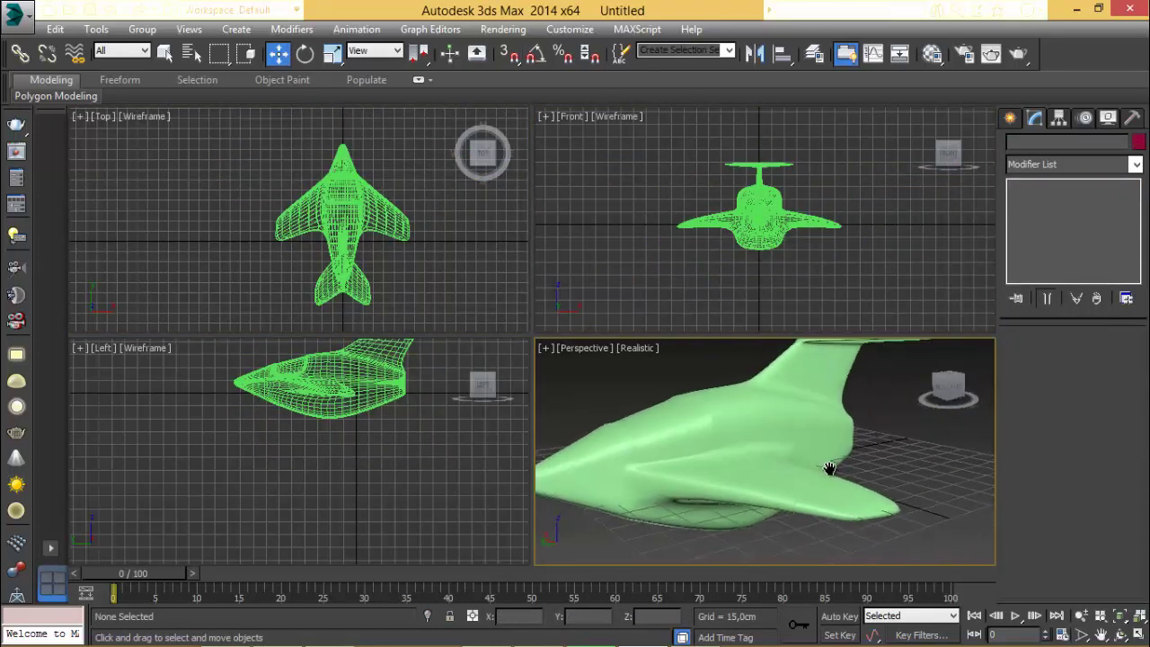
pyautogui.scroll(-3, 829, 485)
pyautogui.scroll(1, 829, 485)
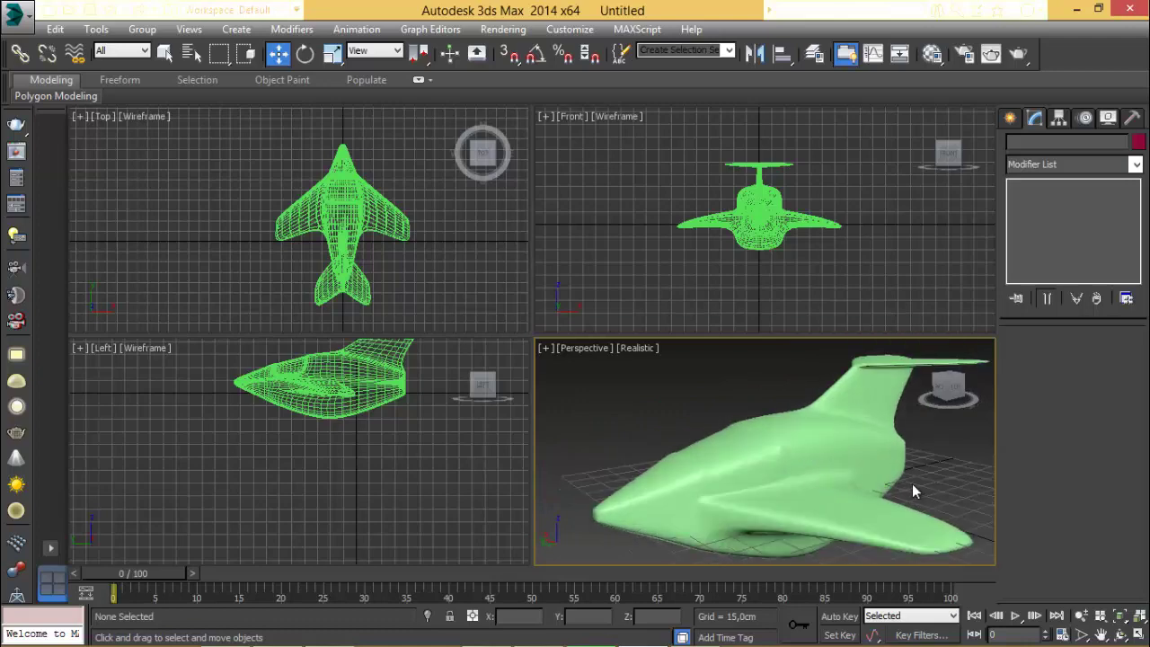
pyautogui.press('F4')
pyautogui.keyDown('alt'); pyautogui.moveTo(901, 485); pyautogui.dragTo(738, 491, button='middle'); pyautogui.keyUp('alt')
pyautogui.hotkey('alt', 'w')
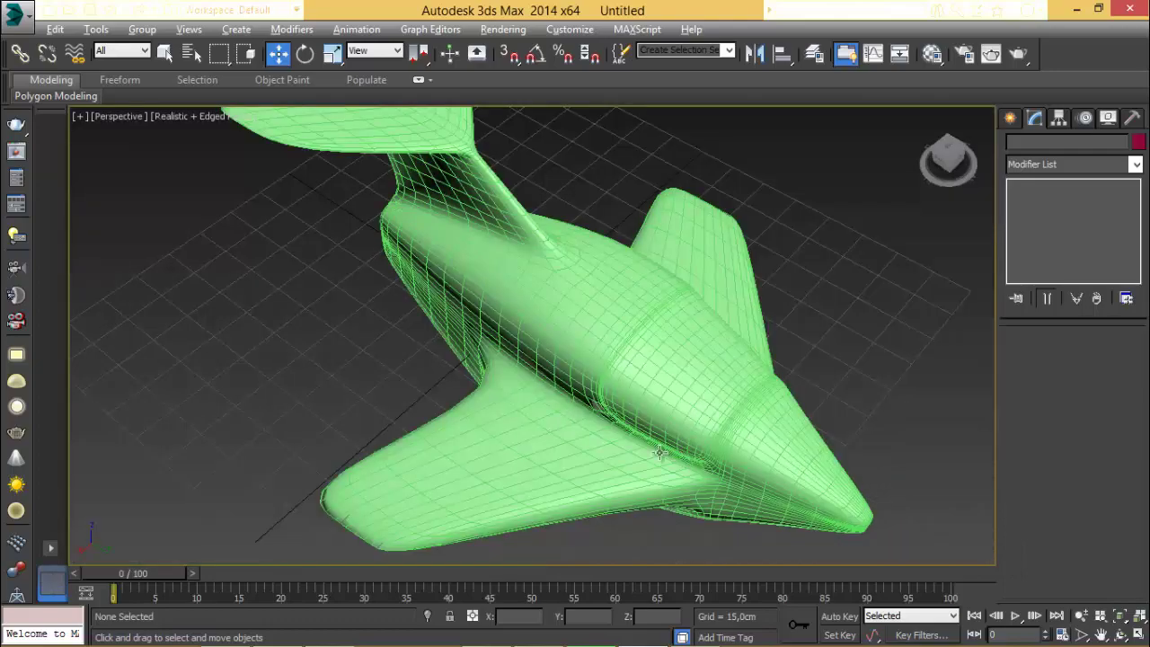
pyautogui.keyDown('alt'); pyautogui.moveTo(543, 375); pyautogui.dragTo(356, 329, button='middle'); pyautogui.keyUp('alt')
pyautogui.click(397, 192)
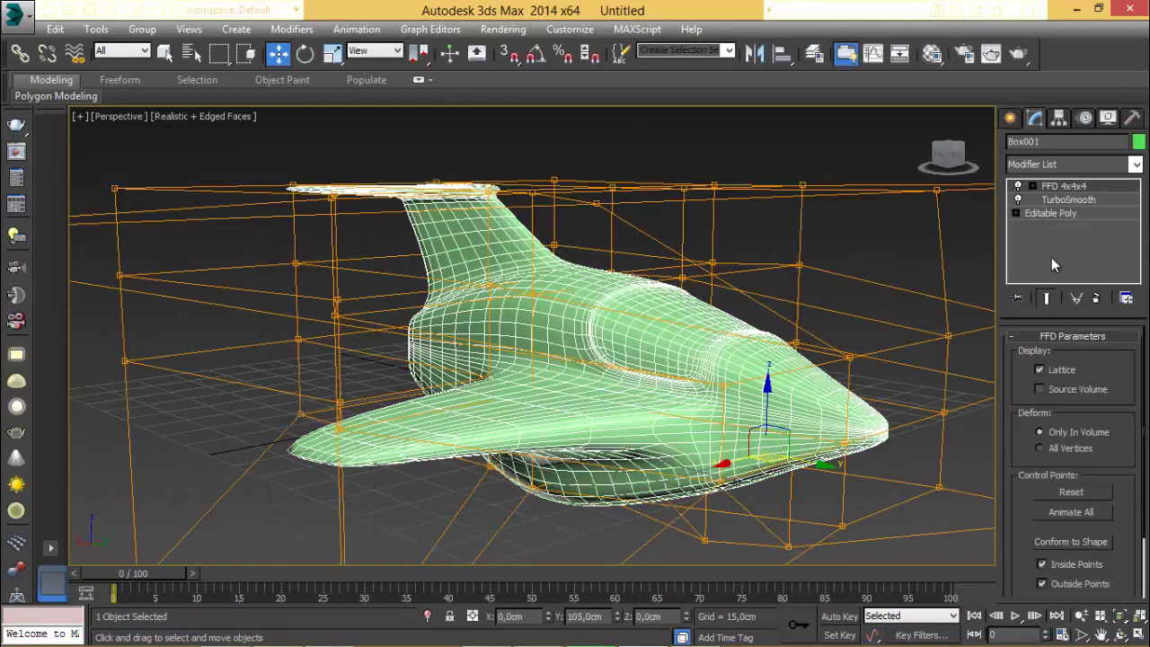
# In the Editable Poly's vertices, lower the underside vertices of the tailplane to Z about 67 cm to thicken it.
pyautogui.click(1048, 213)
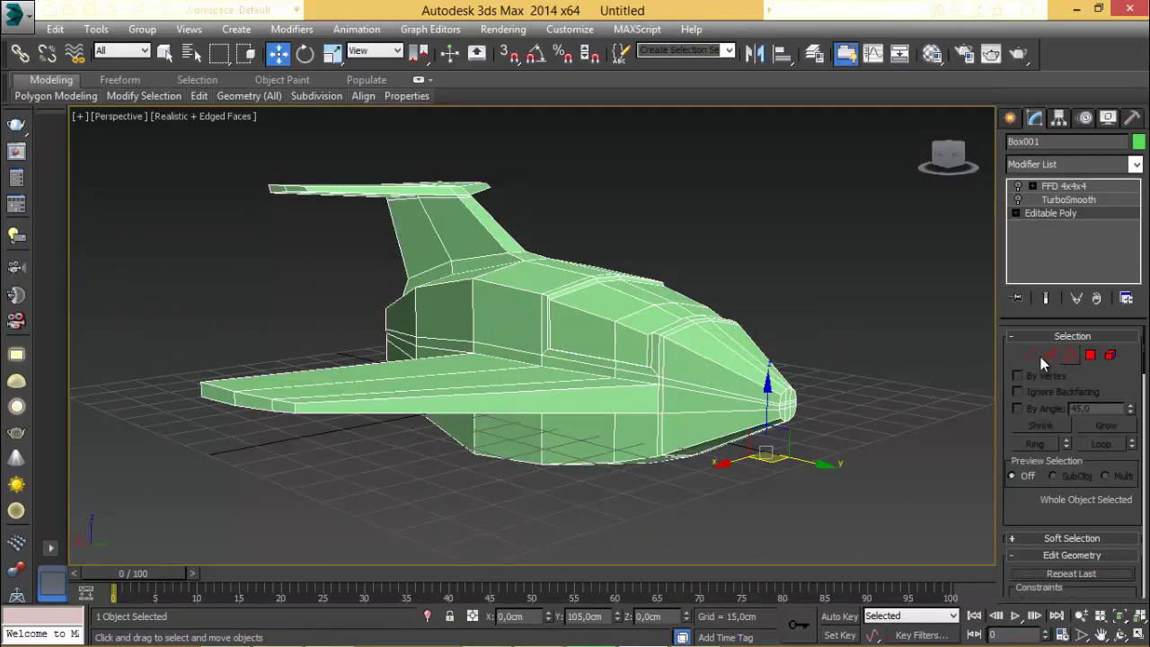
pyautogui.press('l')
pyautogui.scroll(5, 622, 309)
pyautogui.scroll(3, 560, 373)
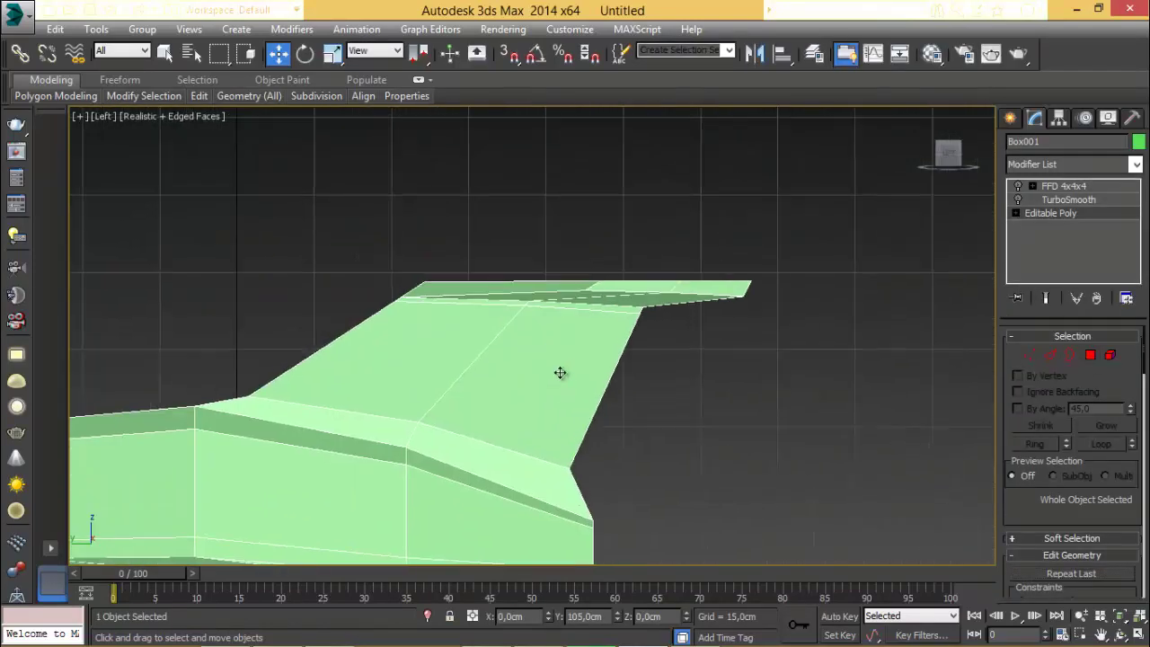
pyautogui.click(1030, 356)
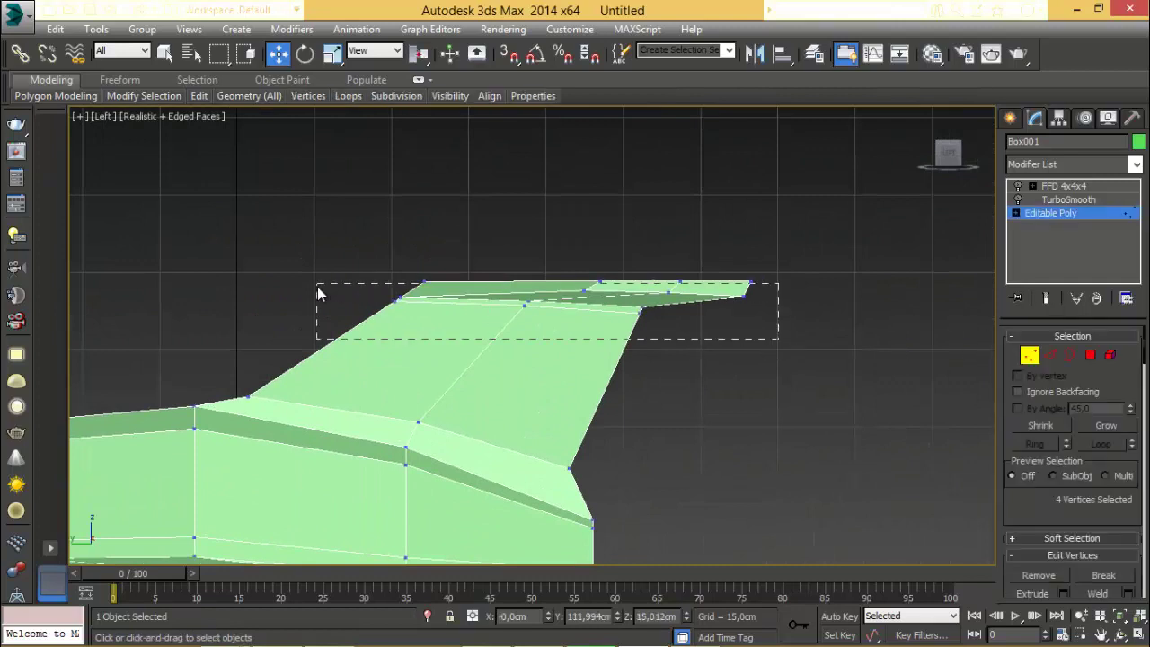
pyautogui.moveTo(317, 287); pyautogui.dragTo(324, 291)
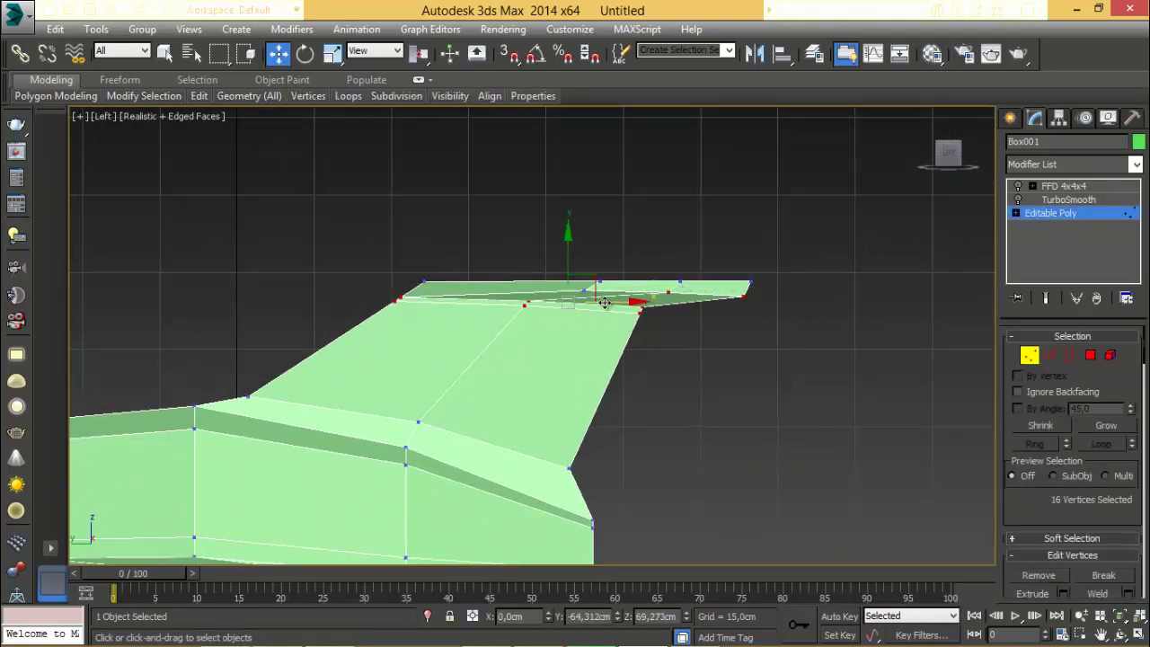
pyautogui.moveTo(575, 242); pyautogui.dragTo(568, 247)
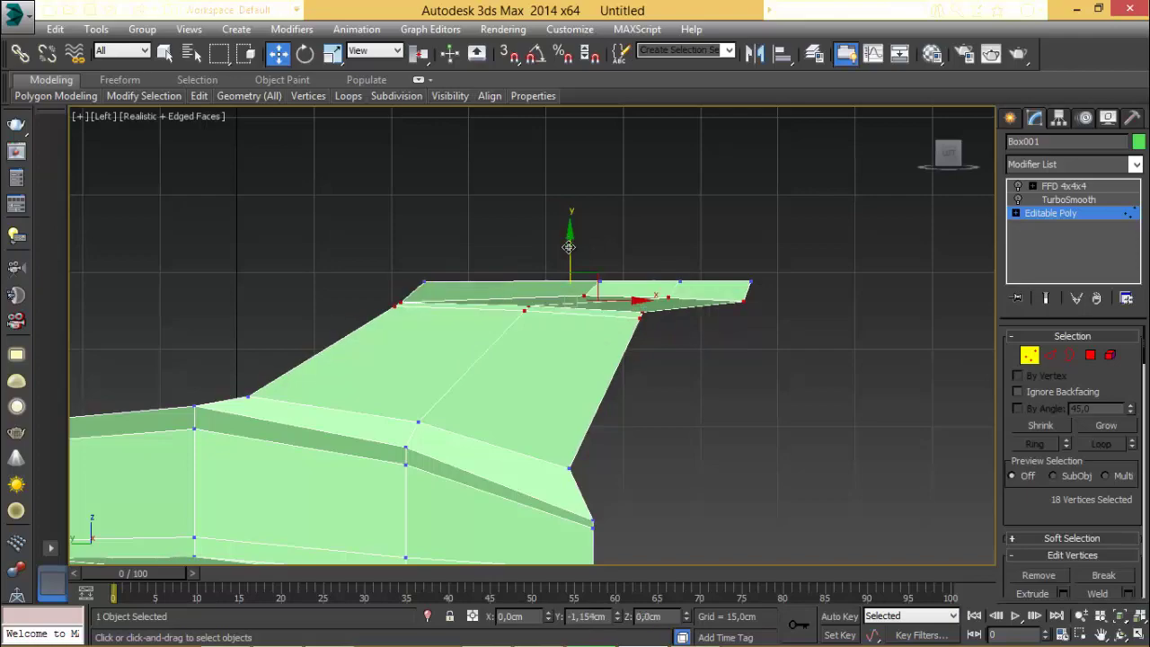
pyautogui.keyDown('alt'); pyautogui.moveTo(476, 326); pyautogui.dragTo(423, 335, button='middle'); pyautogui.keyUp('alt')
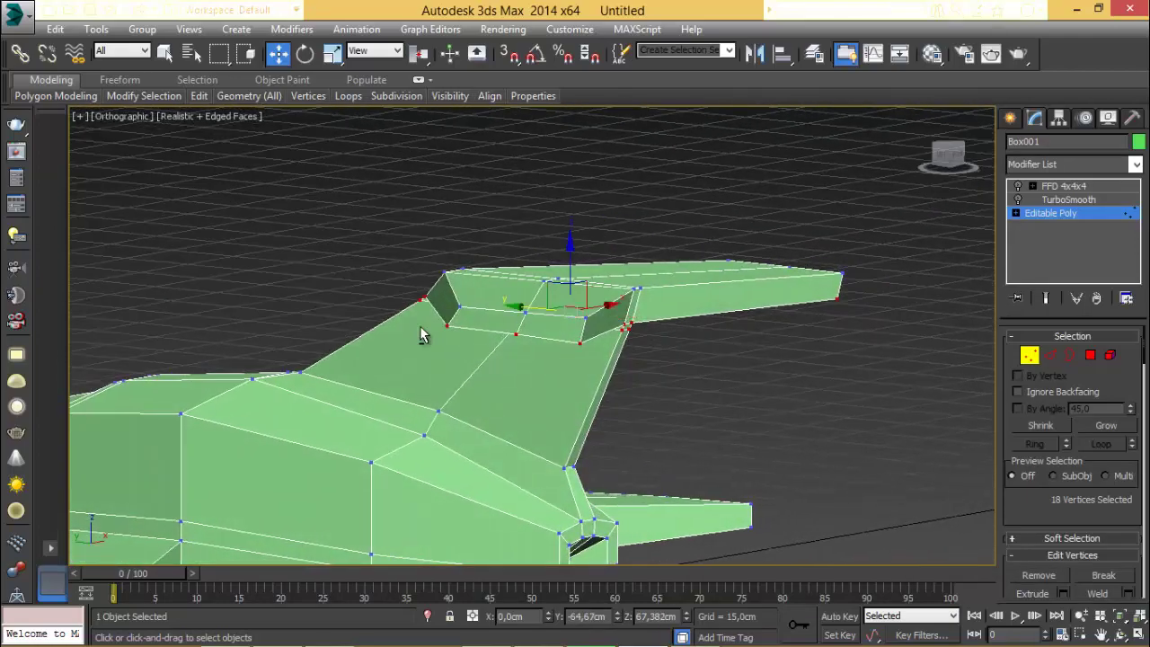
# Tilt the tailplane's upper vertices so they rise toward the rear, and raise them slightly to Z about 74 cm.
pyautogui.press('l')
pyautogui.scroll(5, 580, 323)
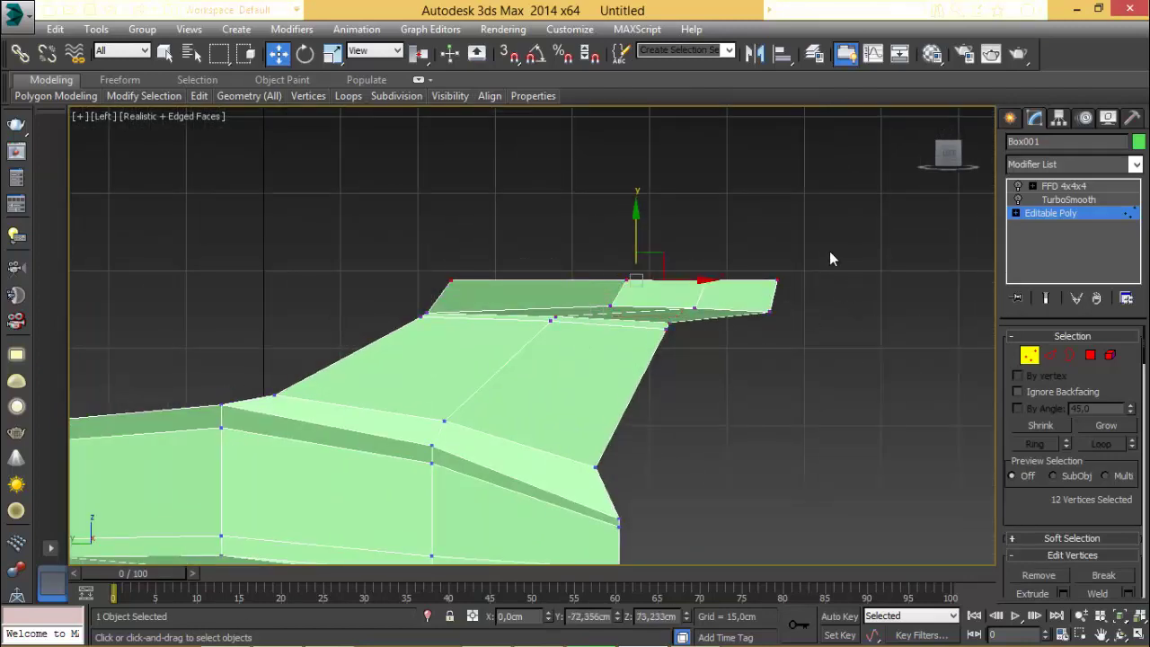
pyautogui.press('e')
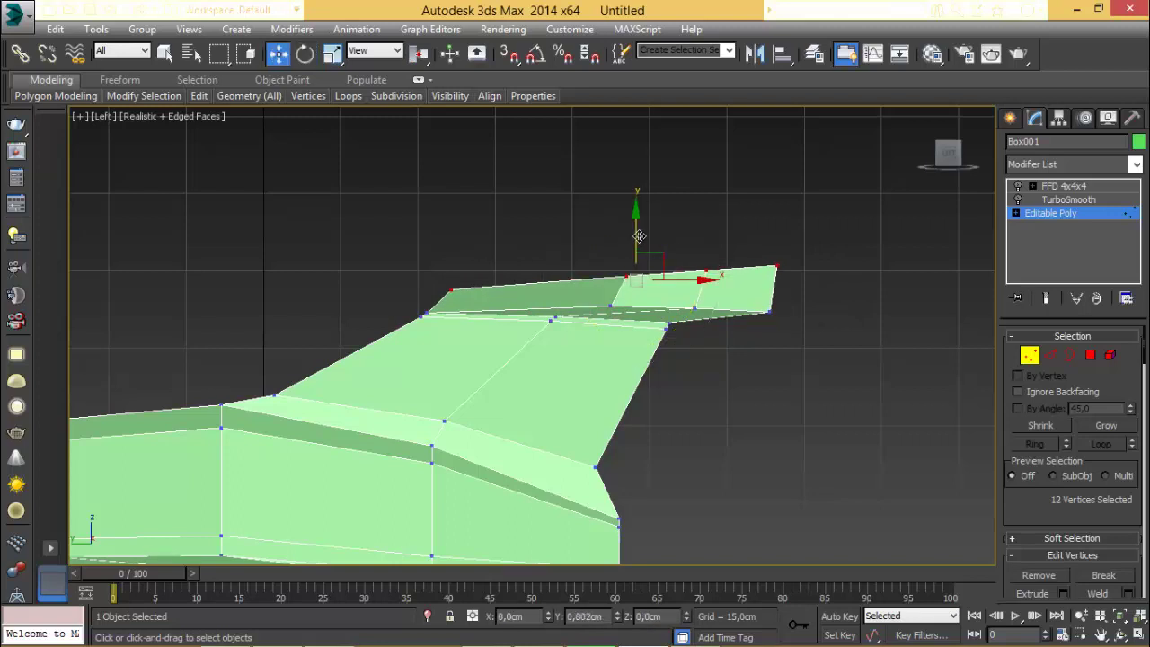
pyautogui.scroll(-3, 685, 337)
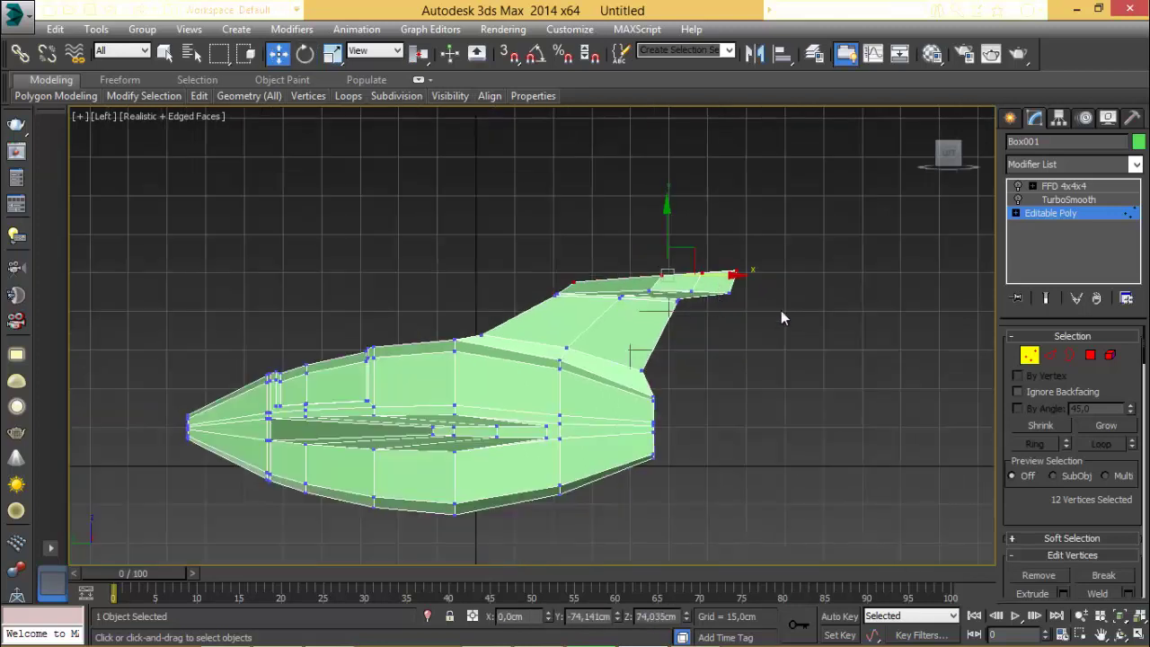
# Leave vertex editing and switch the FFD 4x4x4 deformation off and on to compare the aircraft's shape with TurboSmooth active.
pyautogui.click(1059, 214)
pyautogui.click(1020, 199)
pyautogui.click(1018, 186)
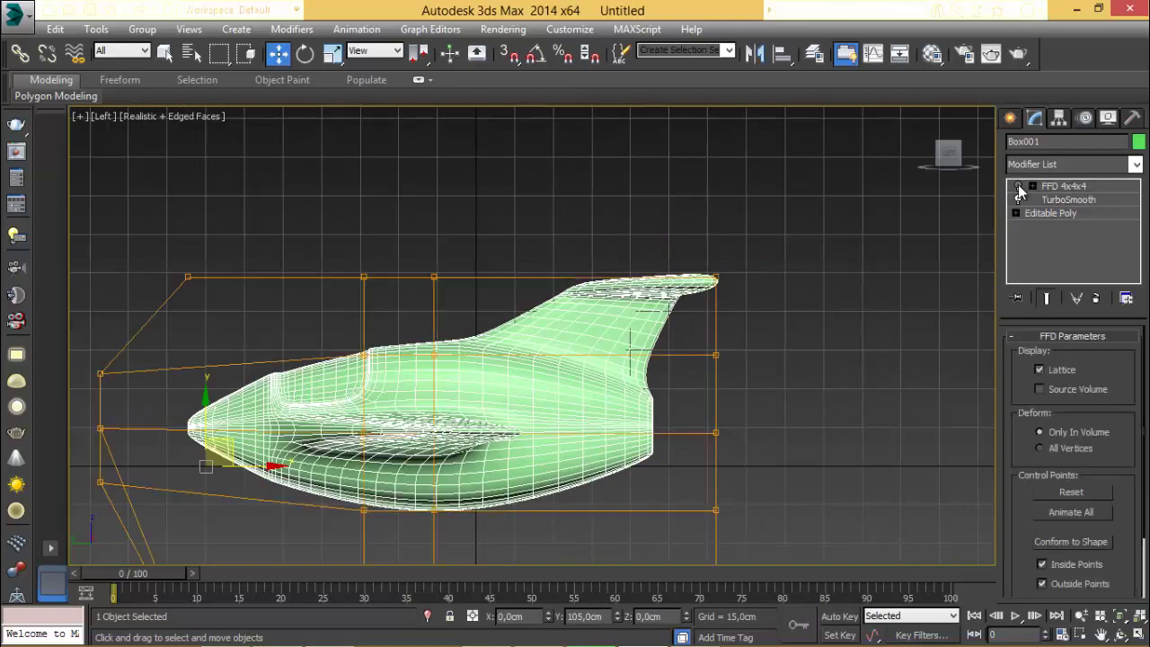
pyautogui.click(1017, 186)
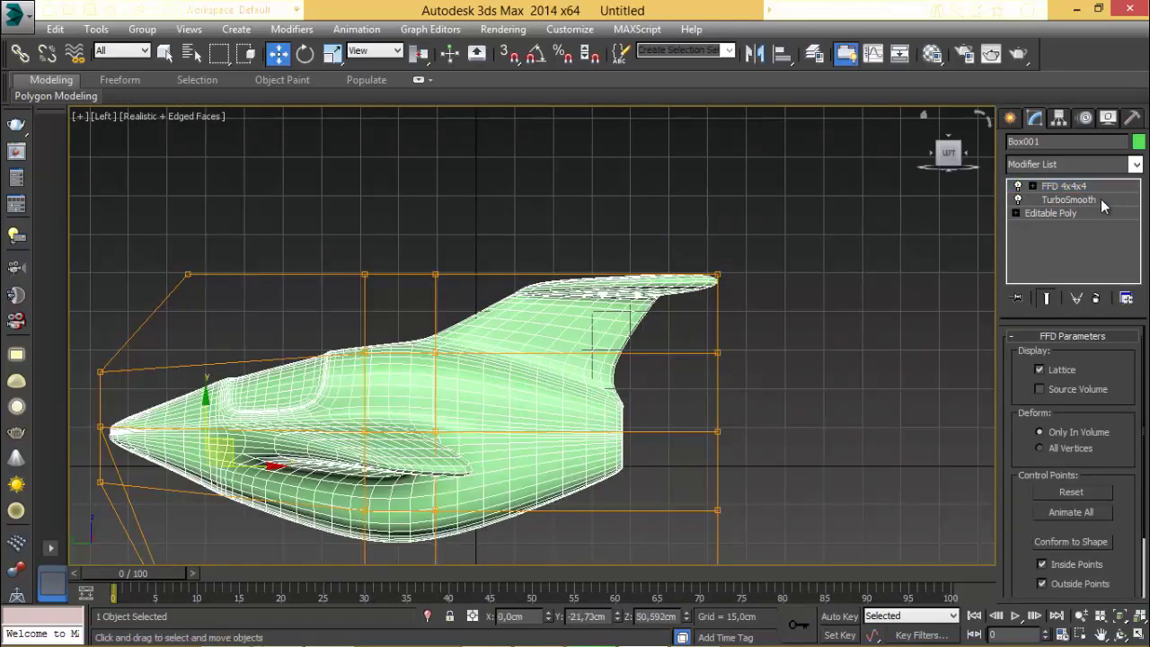
# Deselect the aircraft, inspect it from several sides in the Perspective view, and hide the edged faces.
pyautogui.click(842, 371)
pyautogui.keyDown('alt'); pyautogui.moveTo(841, 370); pyautogui.dragTo(609, 292, button='middle'); pyautogui.keyUp('alt')
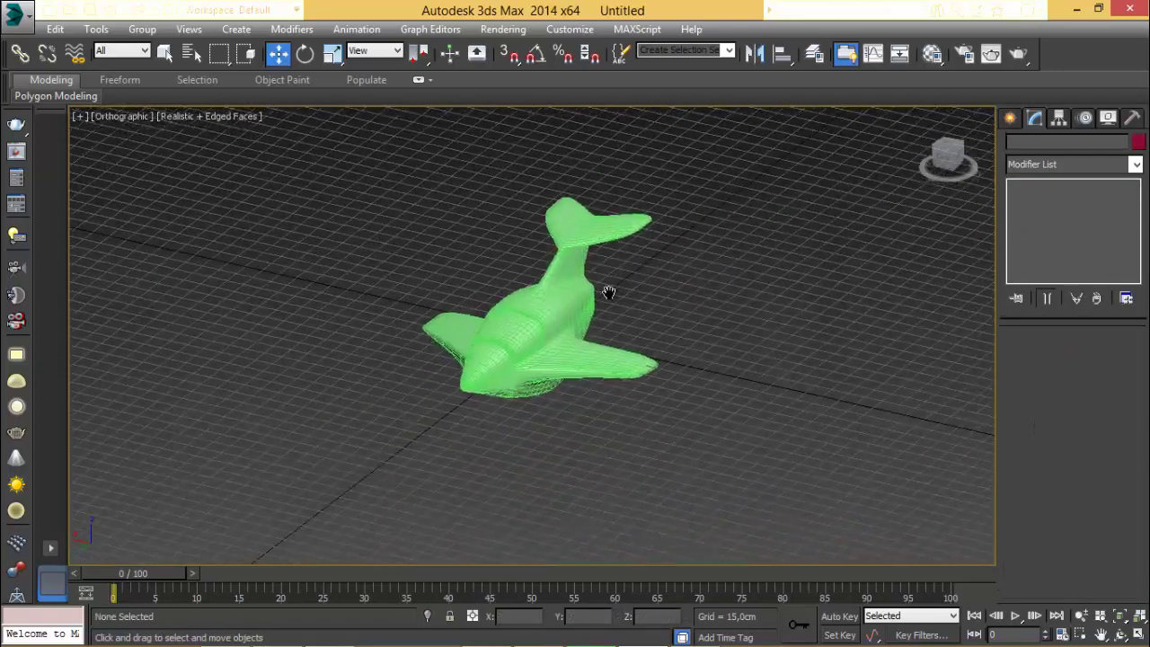
pyautogui.scroll(2, 611, 297)
pyautogui.scroll(-5, 796, 257)
pyautogui.scroll(-2, 709, 164)
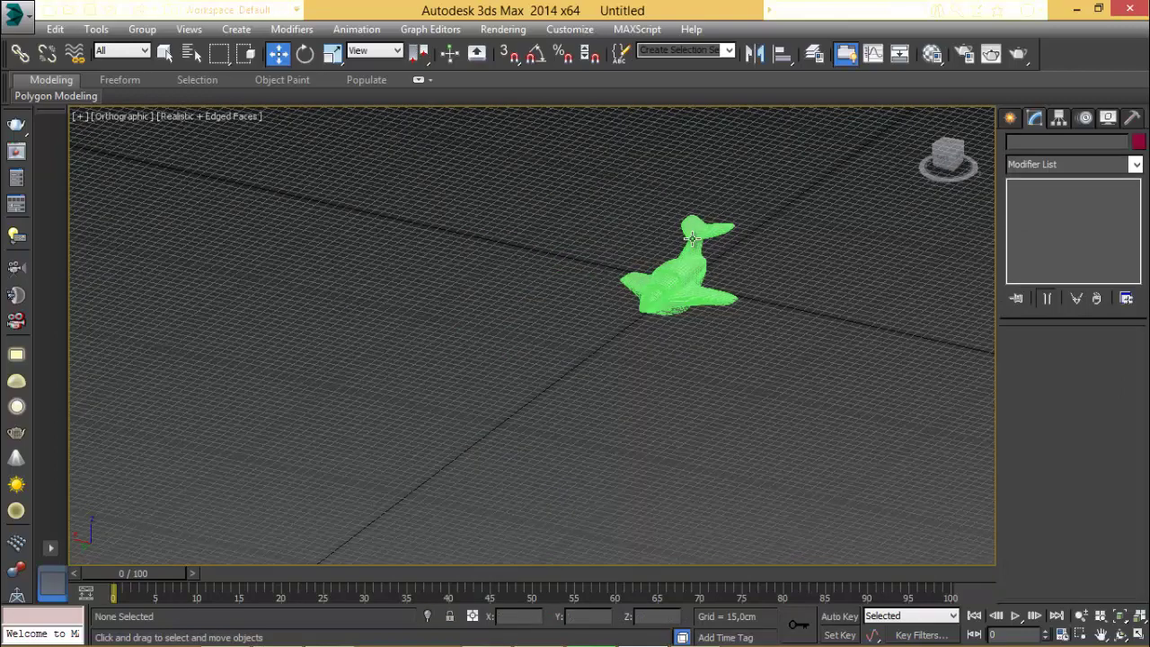
pyautogui.press('p')
pyautogui.scroll(5, 704, 239)
pyautogui.moveTo(628, 440); pyautogui.dragTo(498, 462, button='middle')
pyautogui.scroll(2, 581, 318)
pyautogui.scroll(-2, 521, 441)
pyautogui.moveTo(580, 318); pyautogui.dragTo(657, 188, button='middle')
pyautogui.press('F4')
# Set the aircraft's TurboSmooth iterations to 3, then deselect it and view it from the front.
pyautogui.click(567, 298)
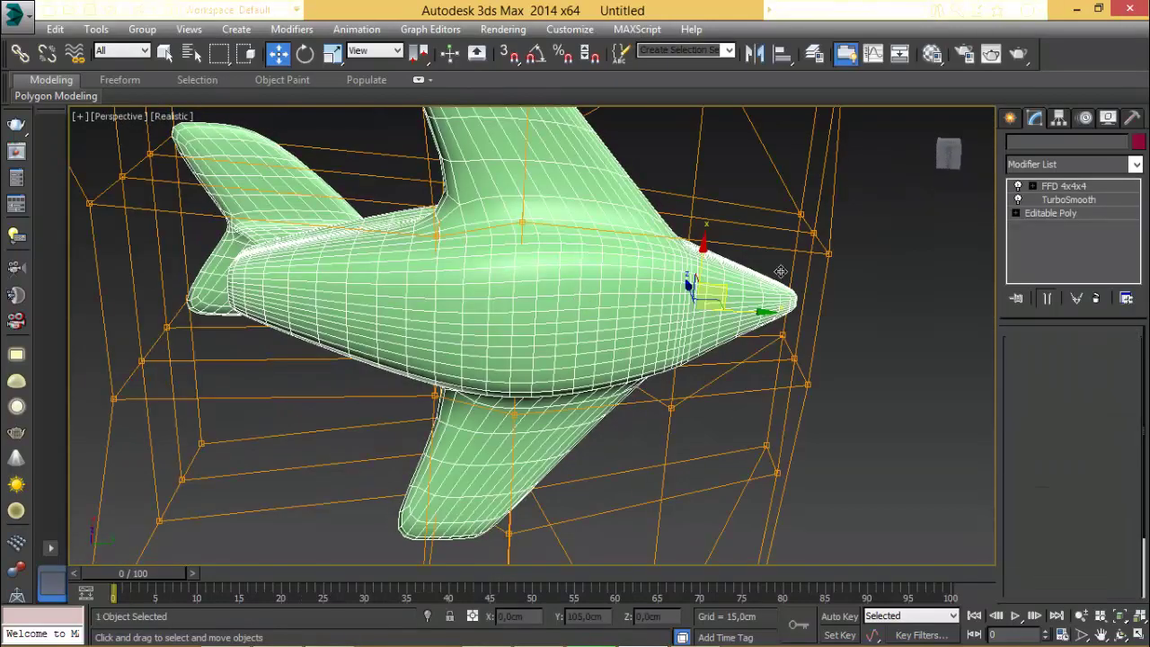
pyautogui.click(1069, 199)
pyautogui.click(1128, 361)
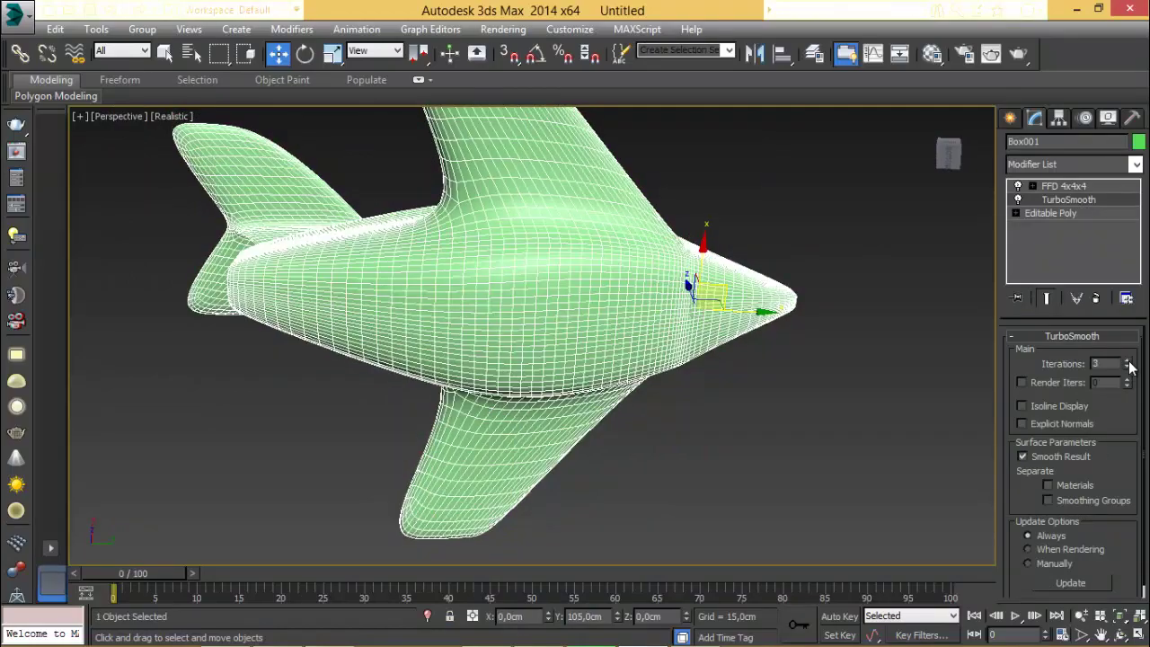
pyautogui.keyDown('alt'); pyautogui.moveTo(467, 185); pyautogui.dragTo(615, 311, button='middle'); pyautogui.keyUp('alt')
pyautogui.click(711, 314)
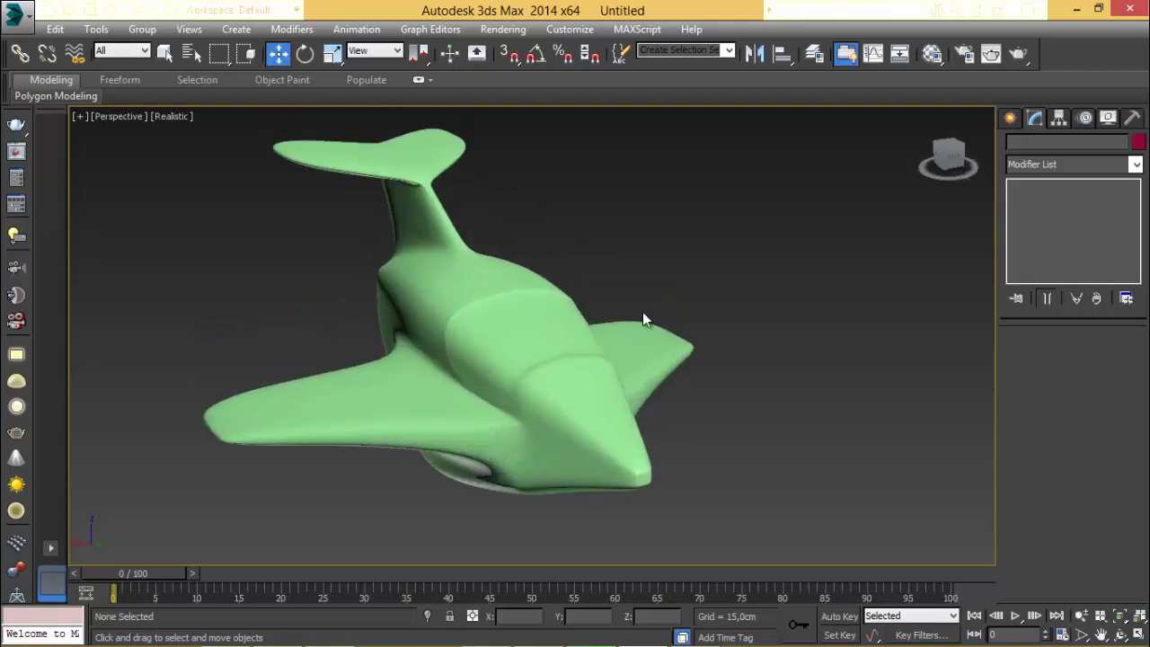